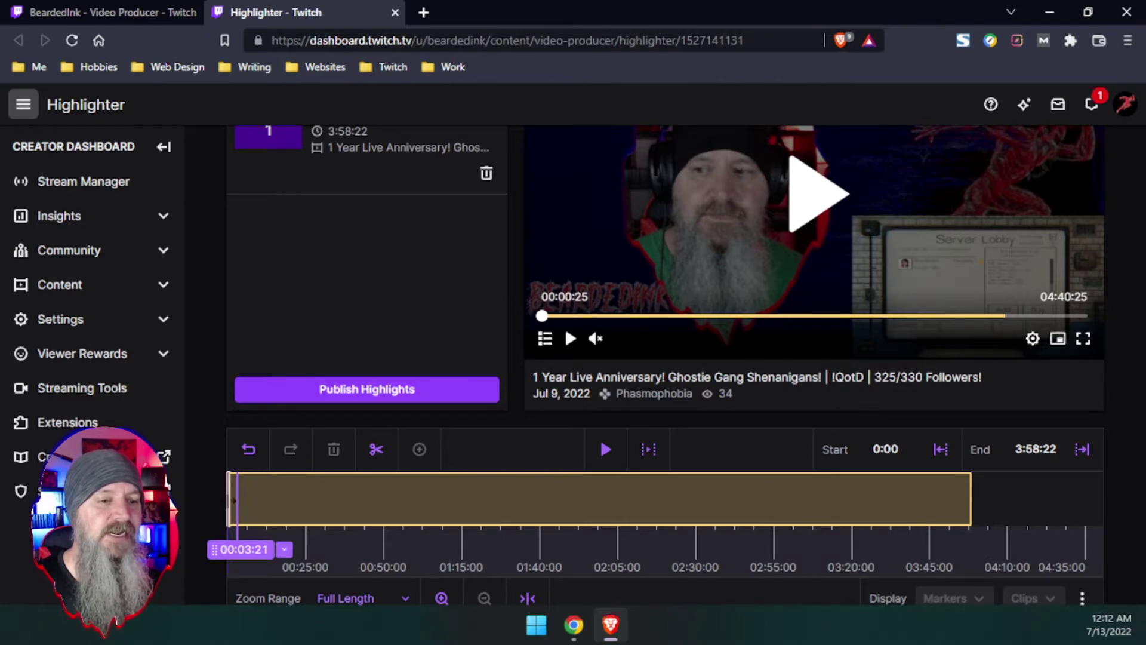
# Trim the highlight segment on the timeline to start at 20:57 and end at 4:29:31
pyautogui.moveTo(226, 501); pyautogui.dragTo(292, 501)
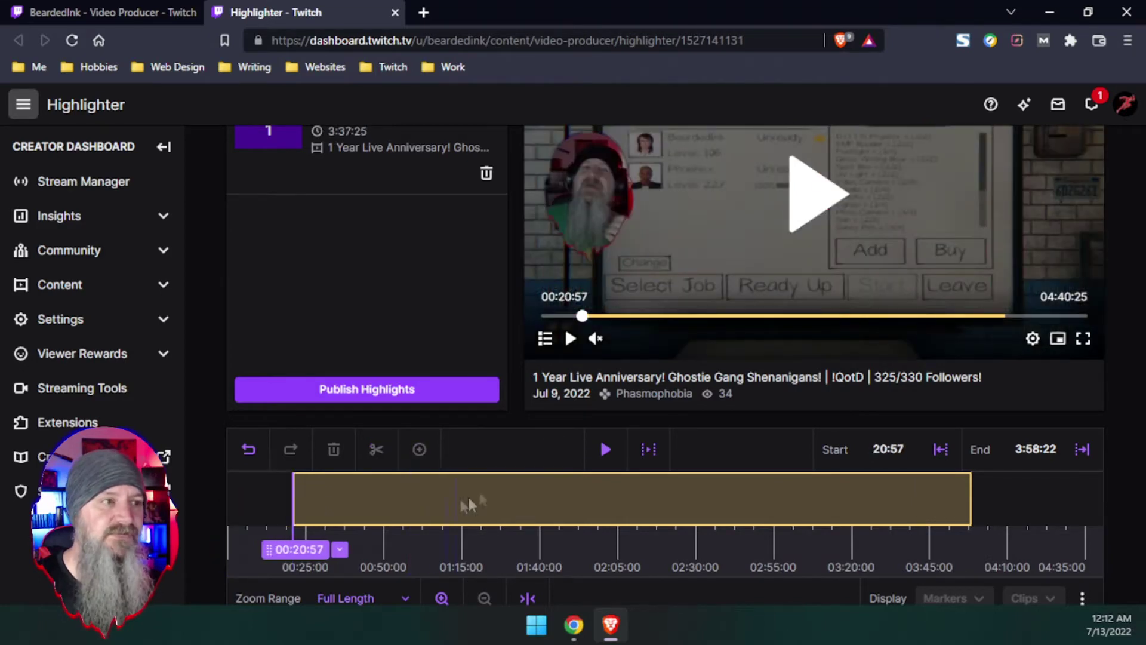
pyautogui.moveTo(971, 494); pyautogui.dragTo(1105, 492)
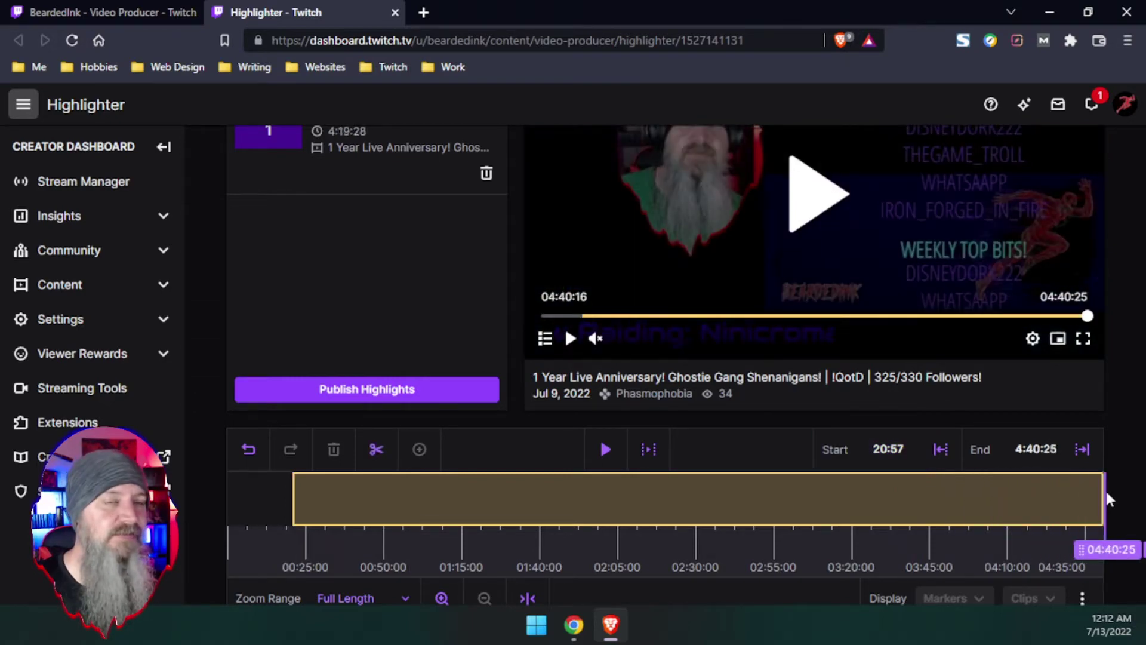
pyautogui.moveTo(1105, 492); pyautogui.dragTo(1068, 491)
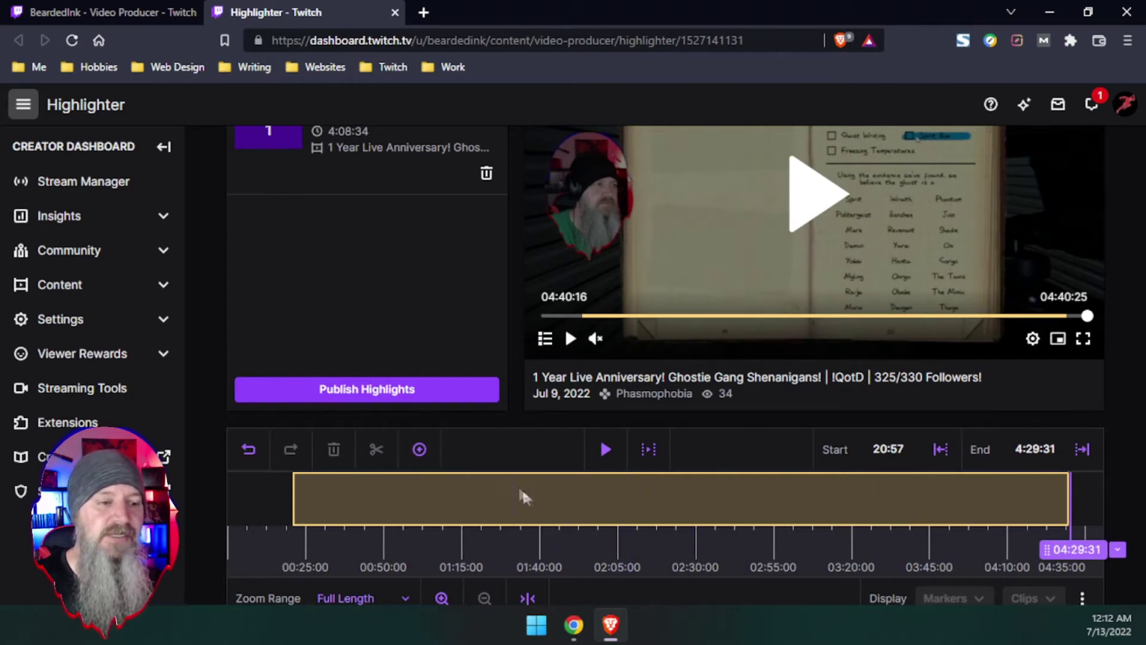
# Look over the highlight queue entry, the source video and the timeline controls in the Highlighter
pyautogui.scroll(-3, 521, 488)
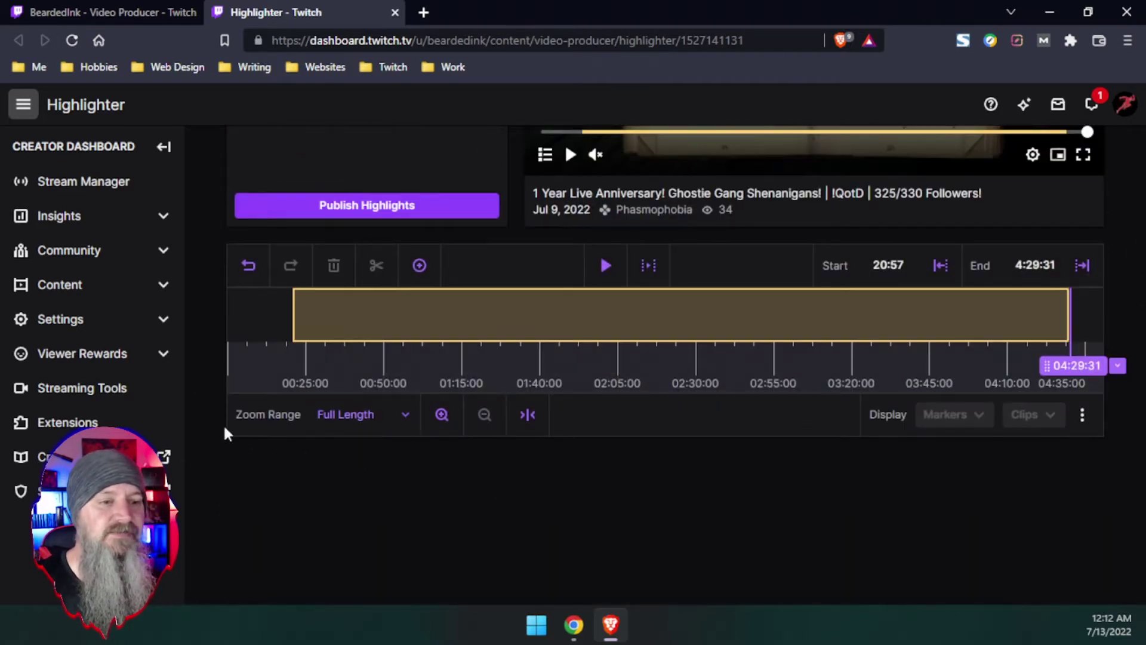
pyautogui.scroll(4, 629, 489)
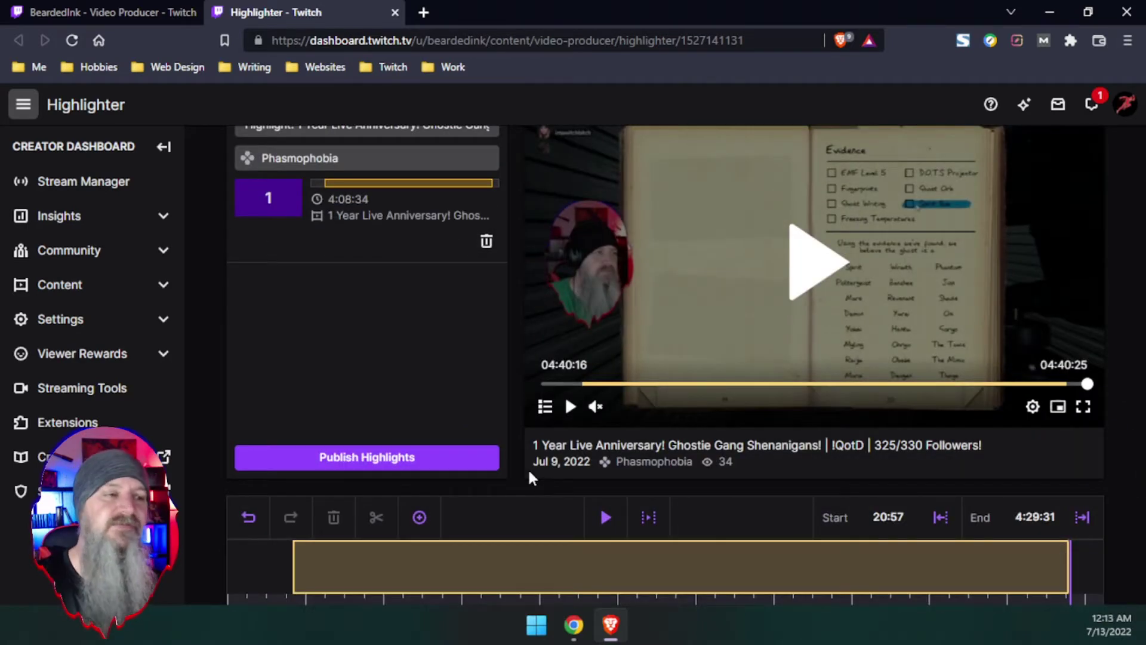
pyautogui.scroll(2, 528, 468)
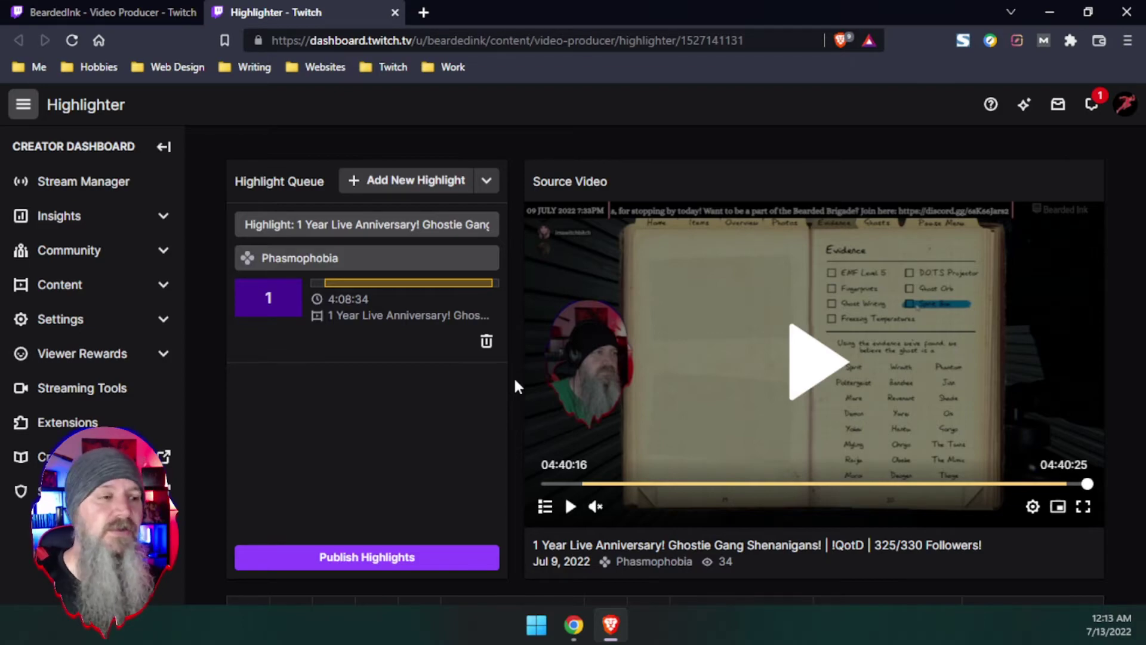
pyautogui.scroll(-5, 513, 378)
pyautogui.scroll(5, 573, 358)
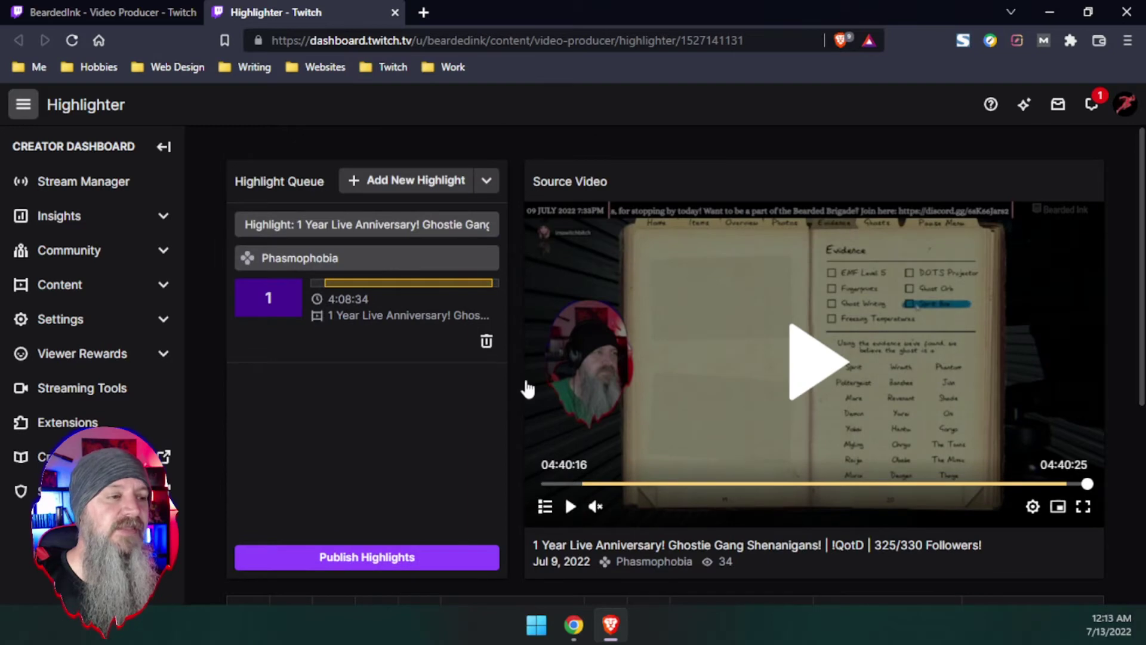
pyautogui.scroll(-1, 527, 388)
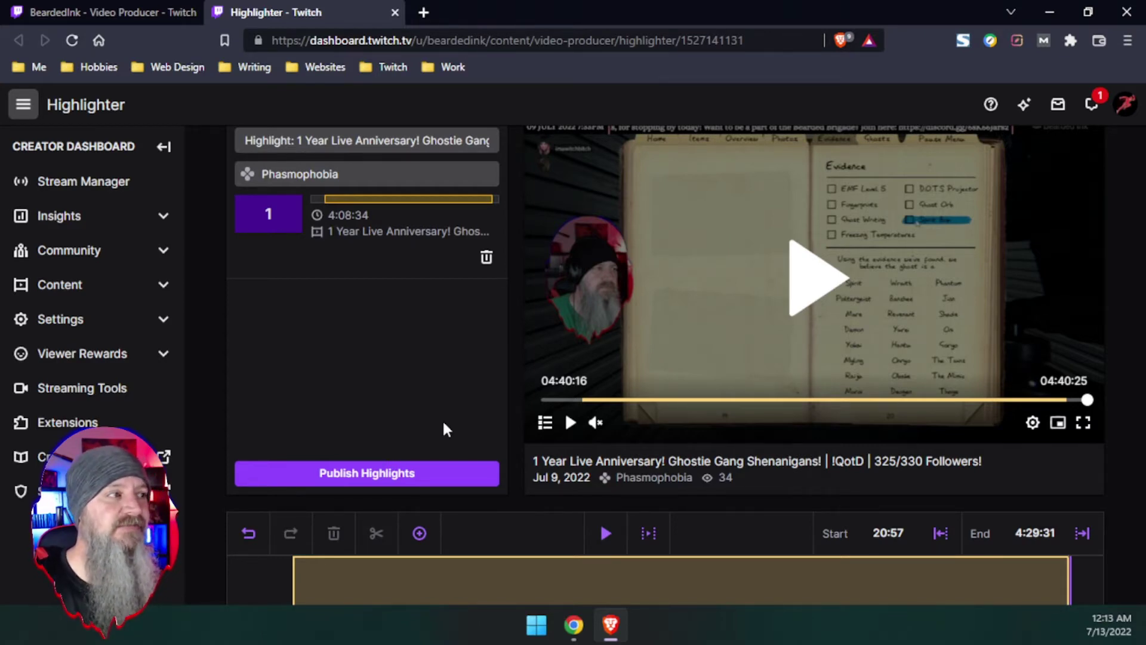
pyautogui.scroll(-2, 506, 410)
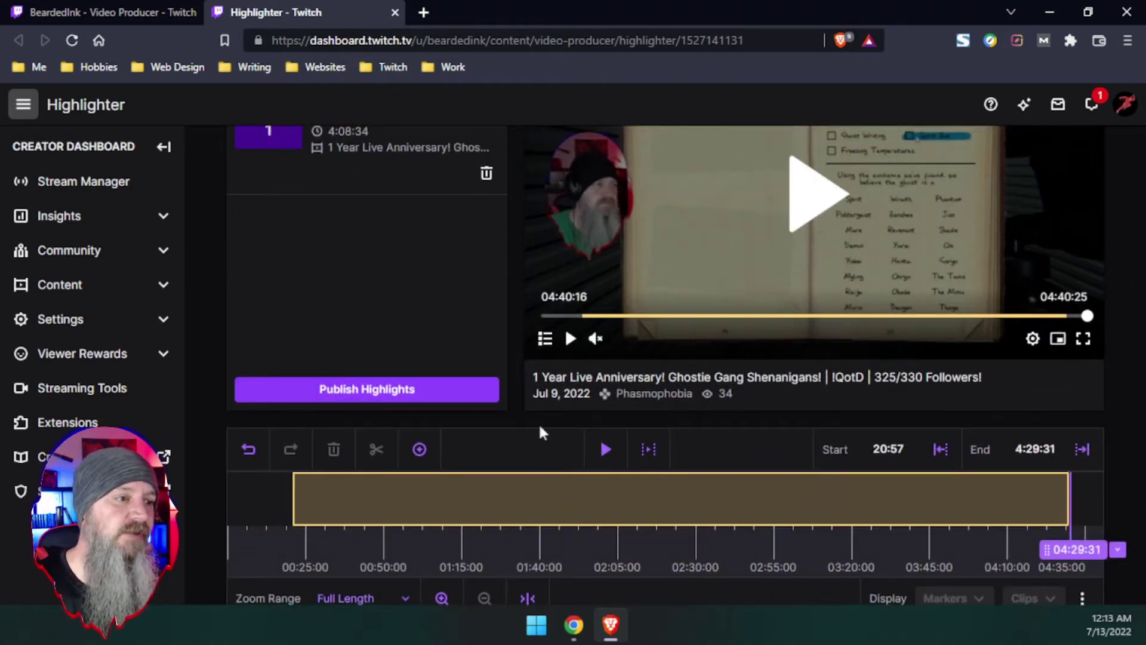
pyautogui.scroll(4, 539, 430)
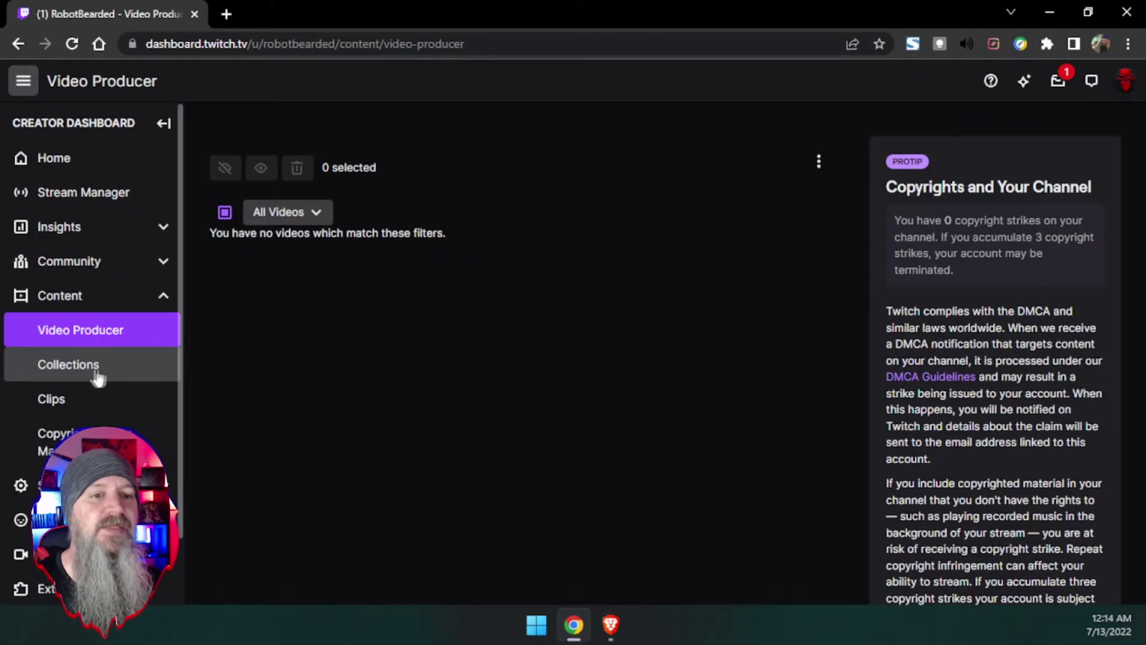
# Go to the channel's Collections and create a new collection titled "Fall Guys"
pyautogui.click(97, 375)
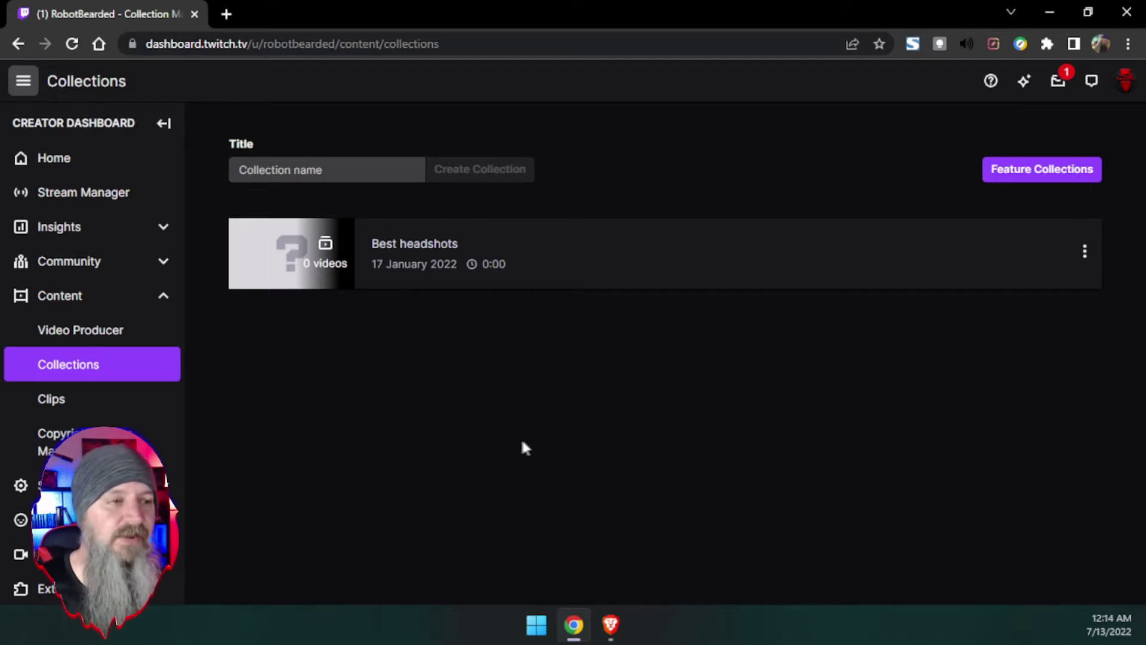
pyautogui.click(329, 171)
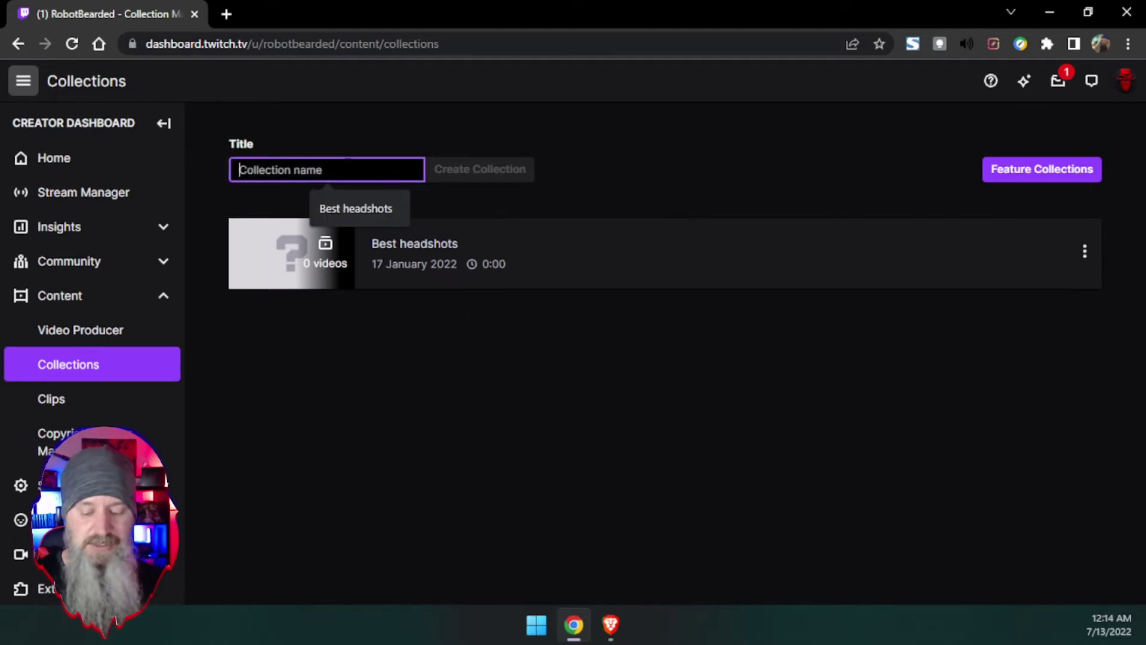
pyautogui.write('Fall Guys')
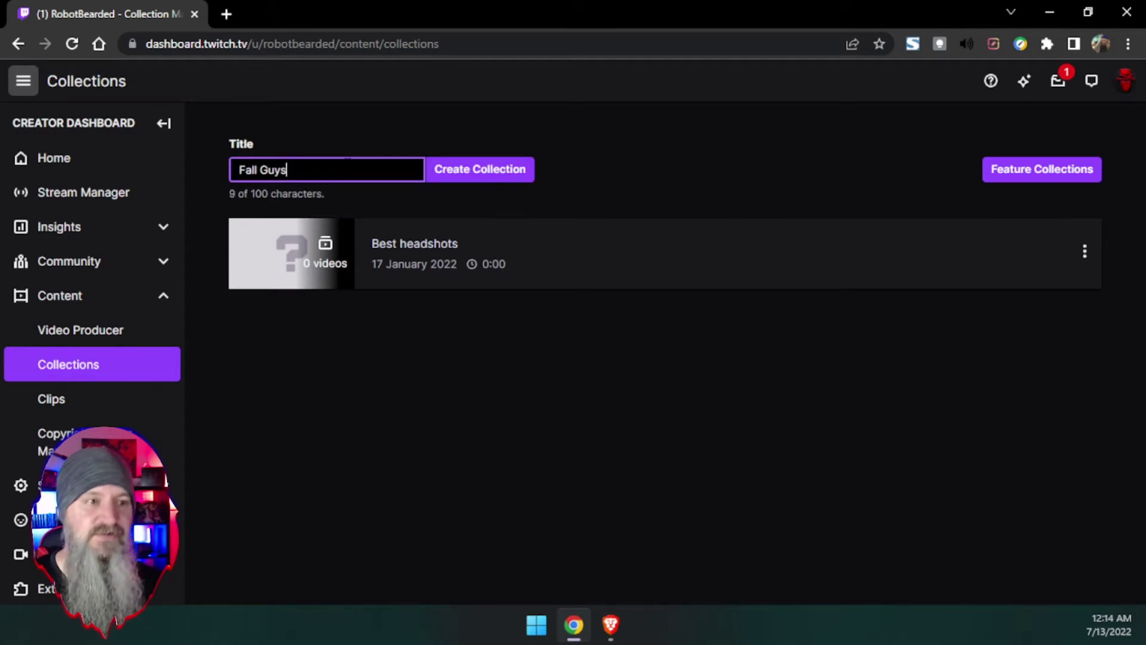
pyautogui.click(470, 179)
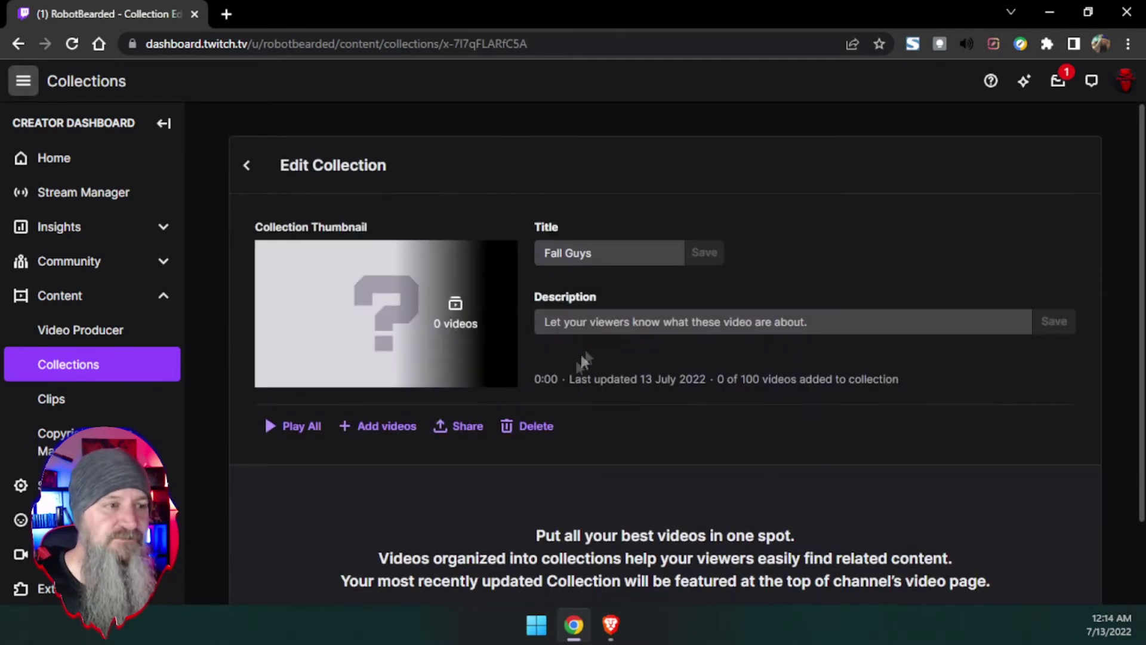
# Give the Fall Guys collection the description "Fall Guys Plays" and save it
pyautogui.scroll(-2, 597, 400)
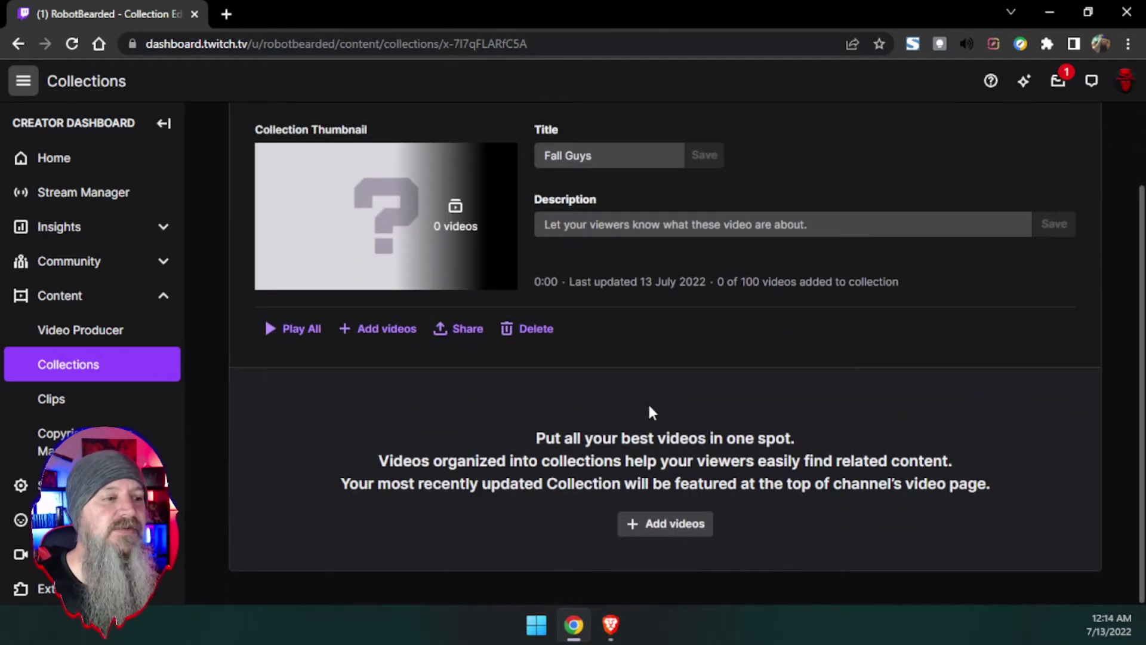
pyautogui.scroll(2, 649, 409)
pyautogui.click(597, 308)
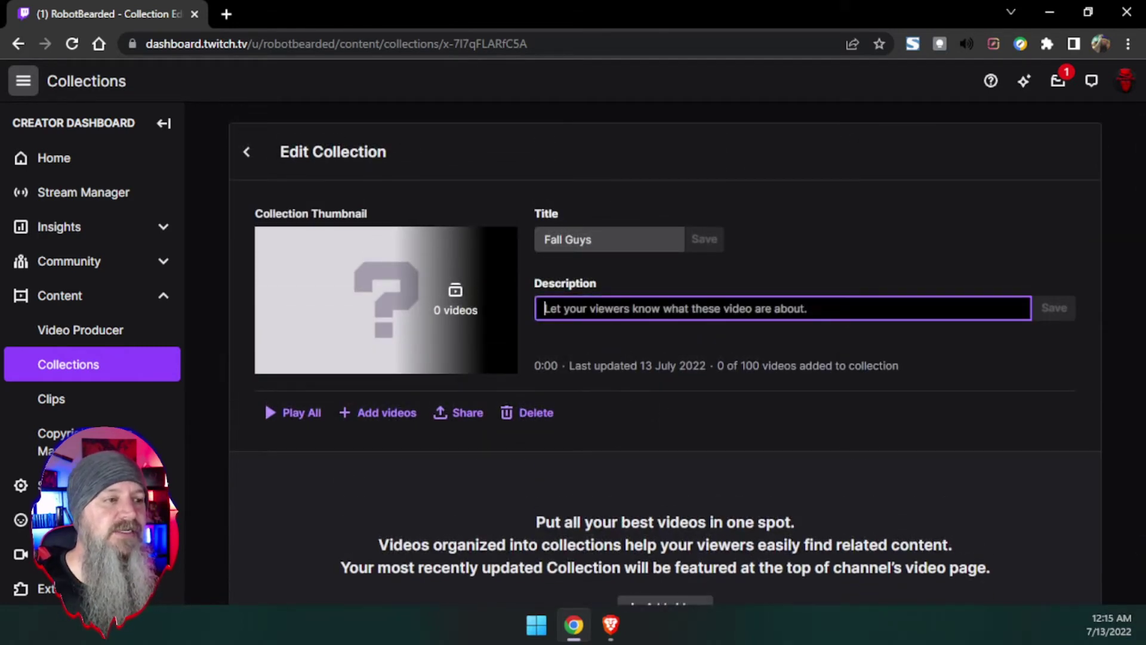
pyautogui.write('Fall ')
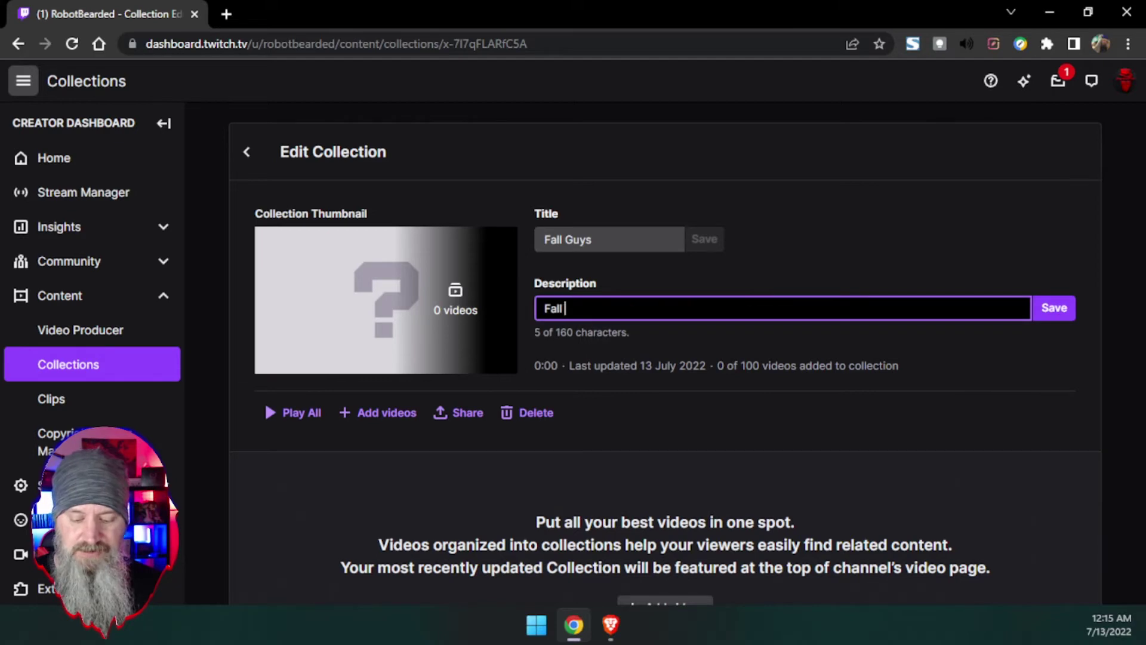
pyautogui.write('Guys Plays')
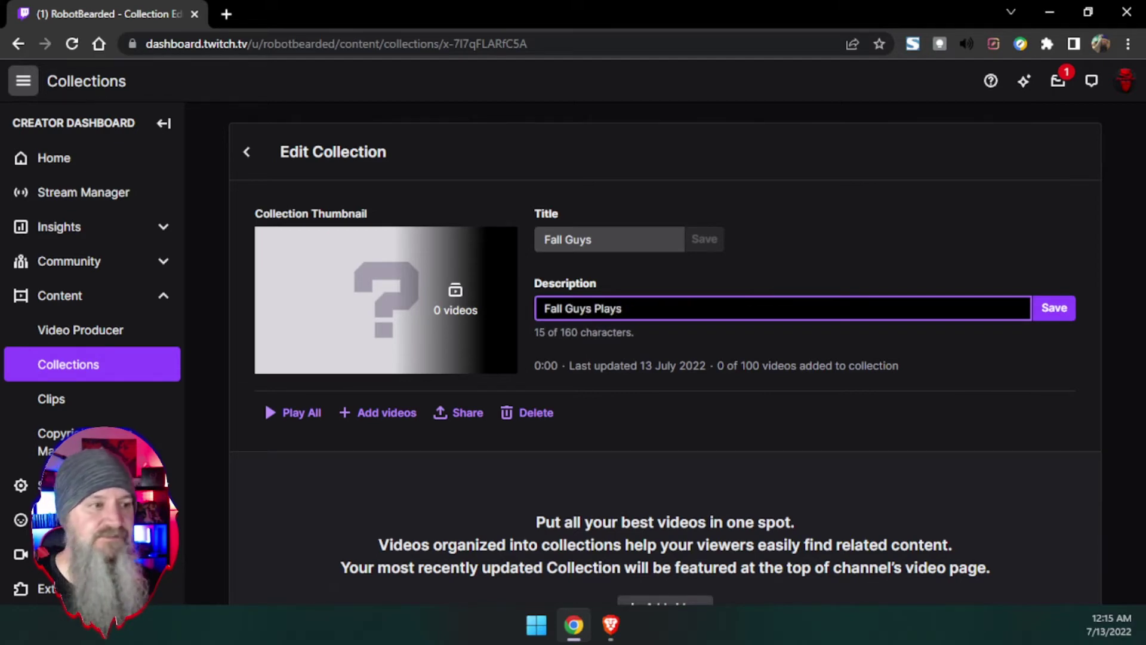
pyautogui.click(1053, 307)
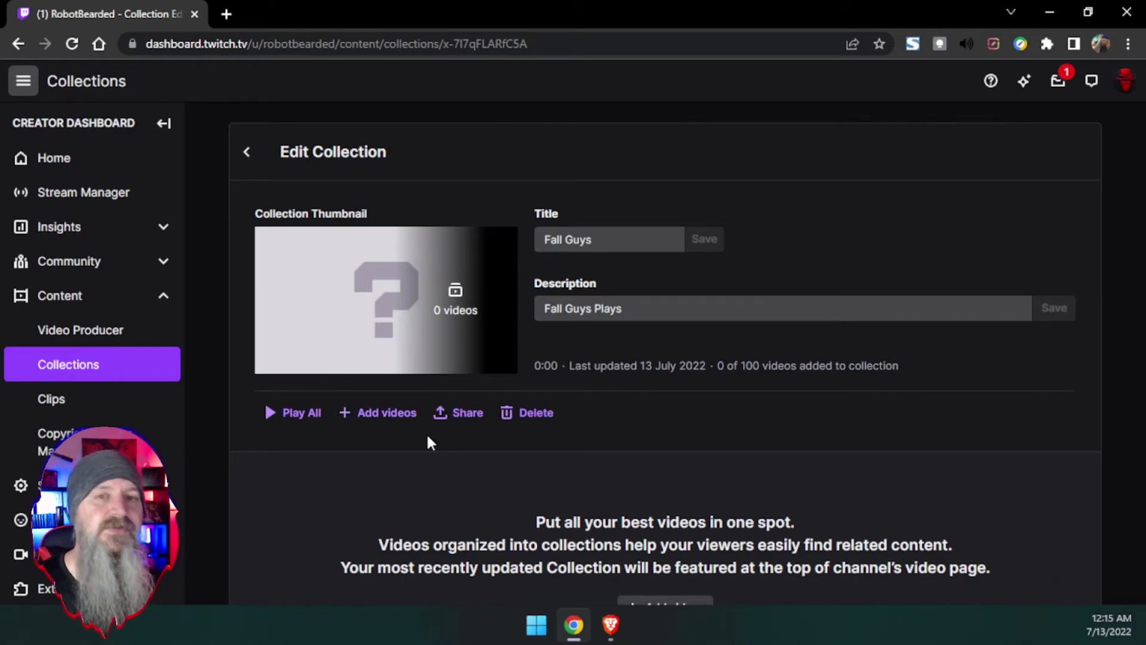
# Check which videos can be added to the Fall Guys collection, without adding any
pyautogui.click(378, 419)
pyautogui.moveTo(520, 328); pyautogui.dragTo(558, 325)
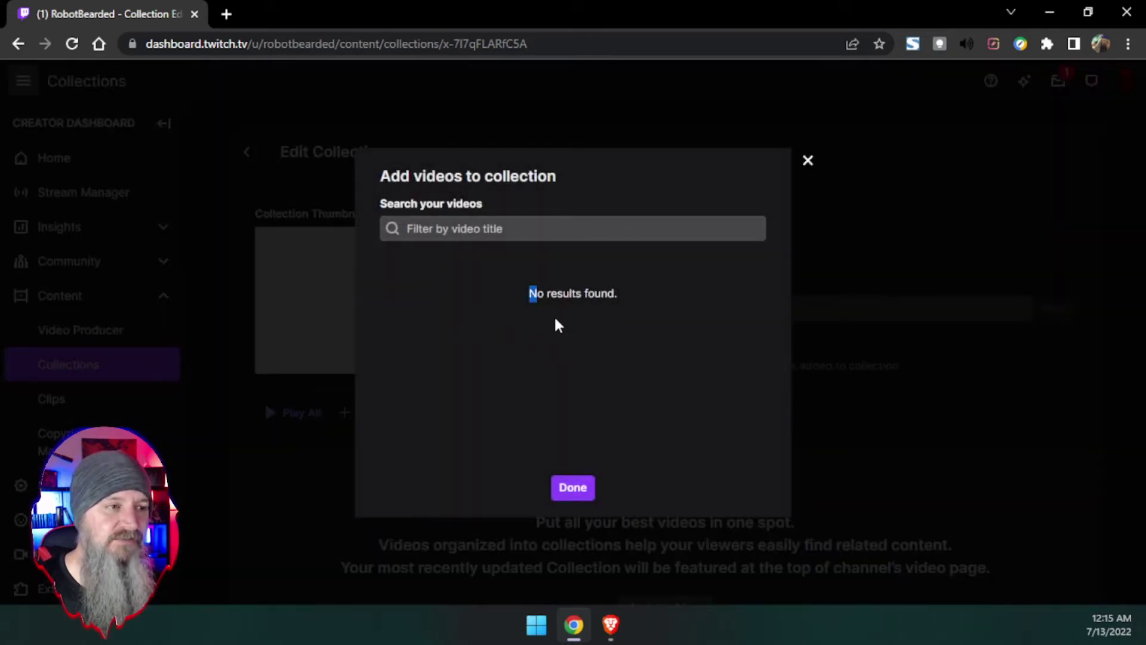
pyautogui.click(573, 490)
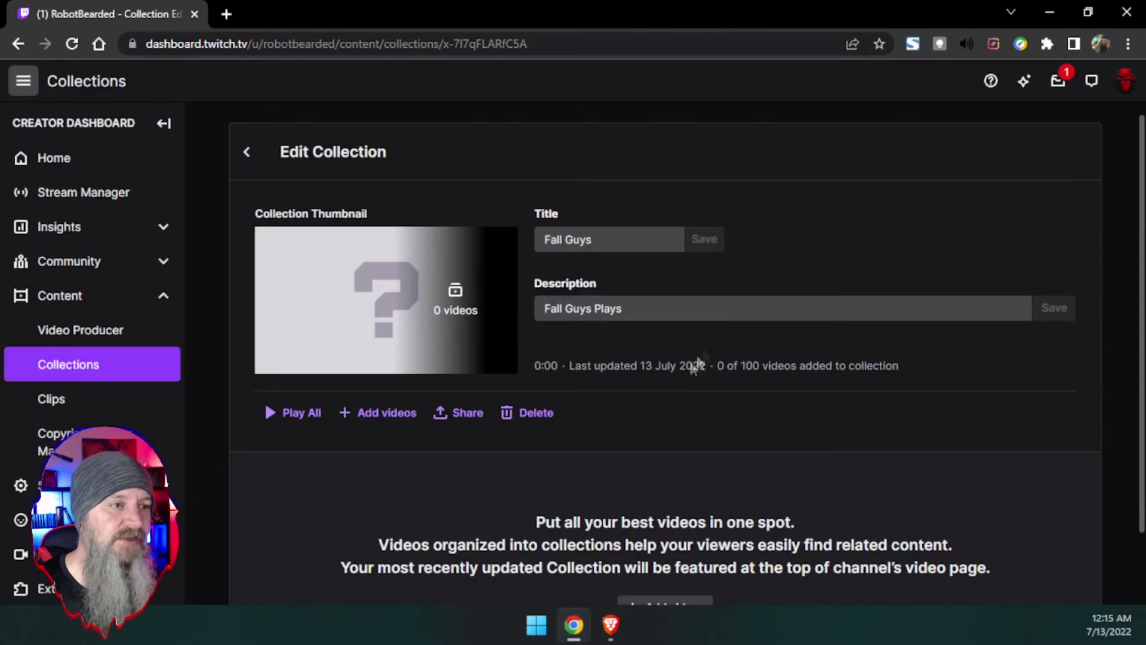
pyautogui.scroll(-2, 668, 392)
pyautogui.scroll(2, 617, 415)
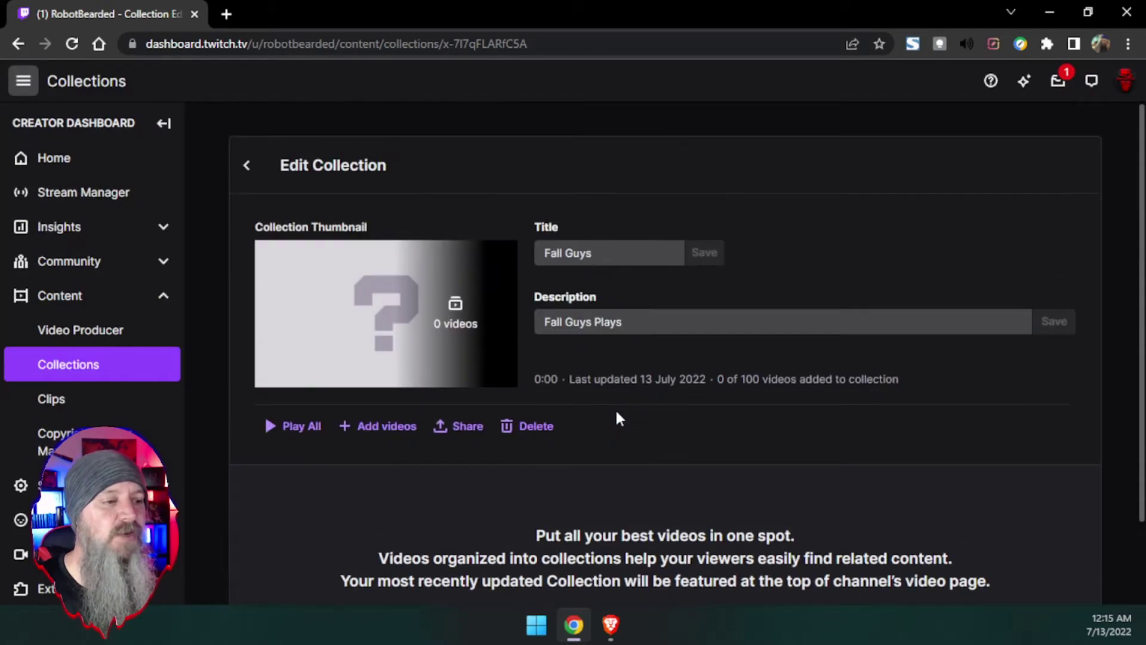
# Return to the collections list, refresh it and reopen the Fall Guys collection
pyautogui.click(246, 165)
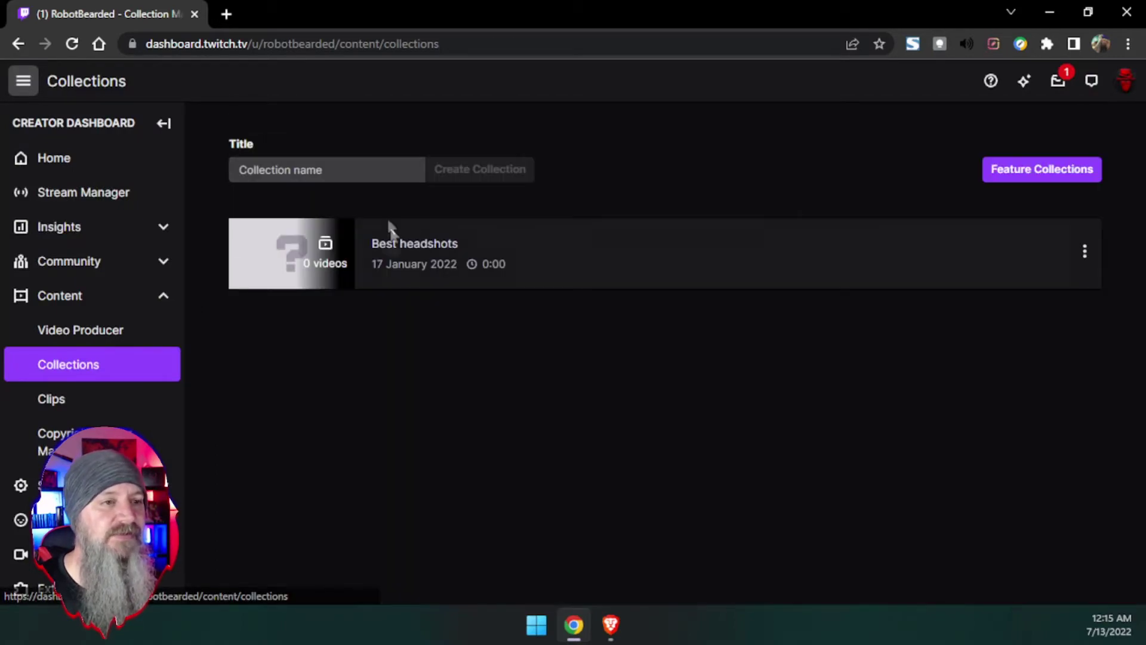
pyautogui.click(72, 44)
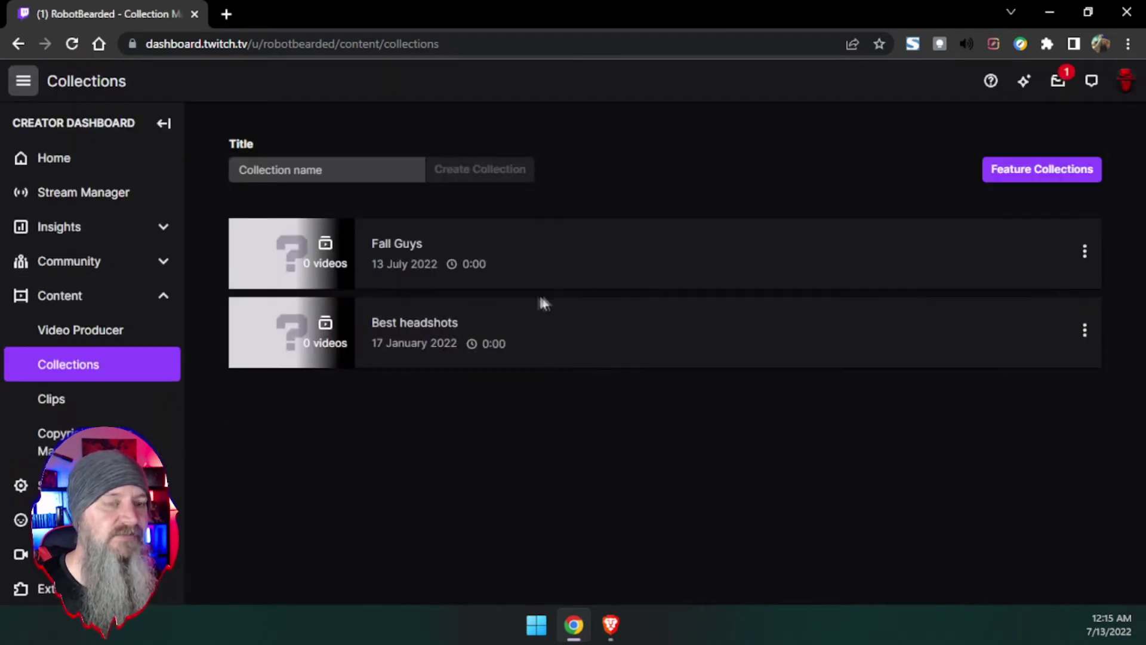
pyautogui.click(531, 258)
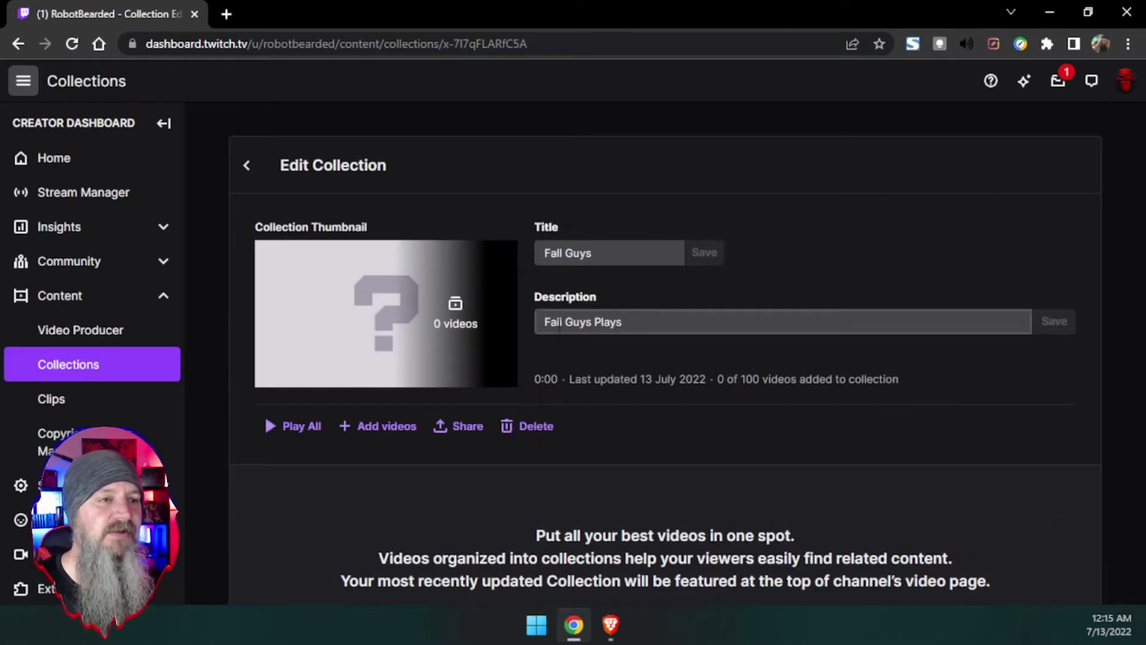
# View the sharing options of the Fall Guys collection, close them and go back to the collections list
pyautogui.scroll(-2, 573, 346)
pyautogui.click(463, 330)
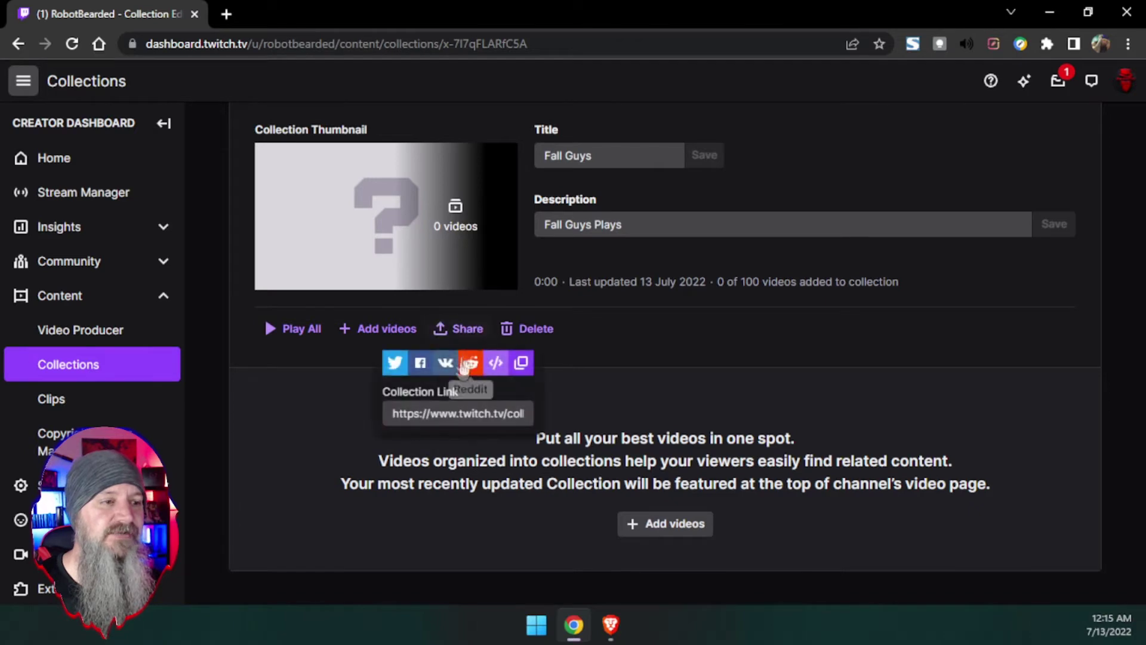
pyautogui.click(613, 373)
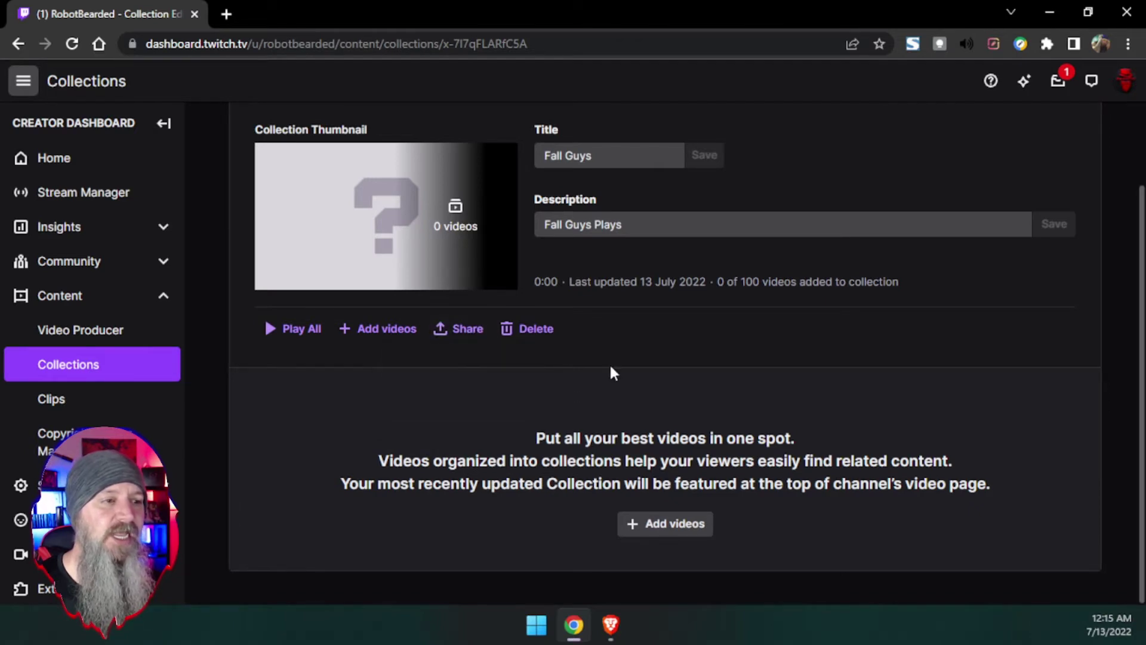
pyautogui.scroll(2, 608, 364)
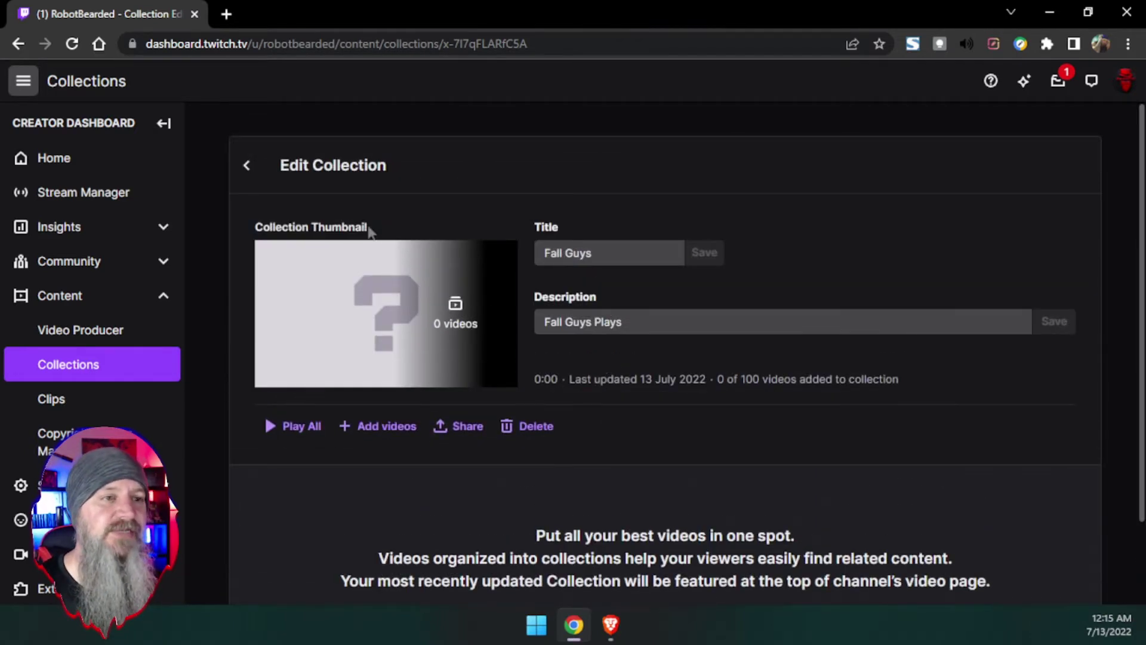
pyautogui.click(247, 166)
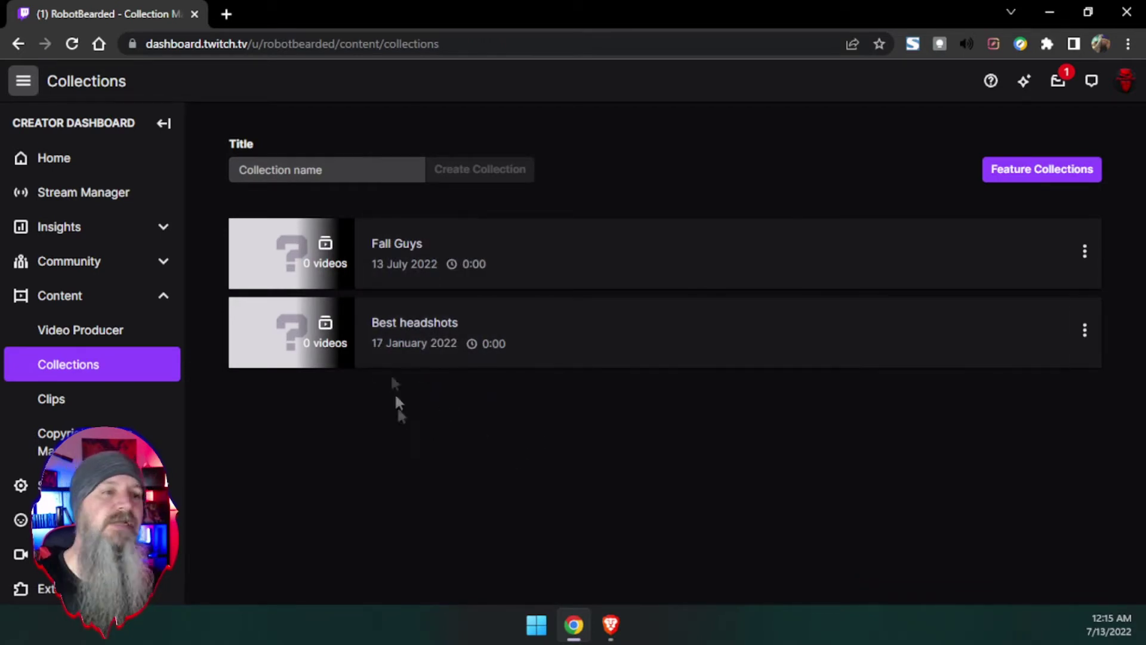
pyautogui.click(328, 174)
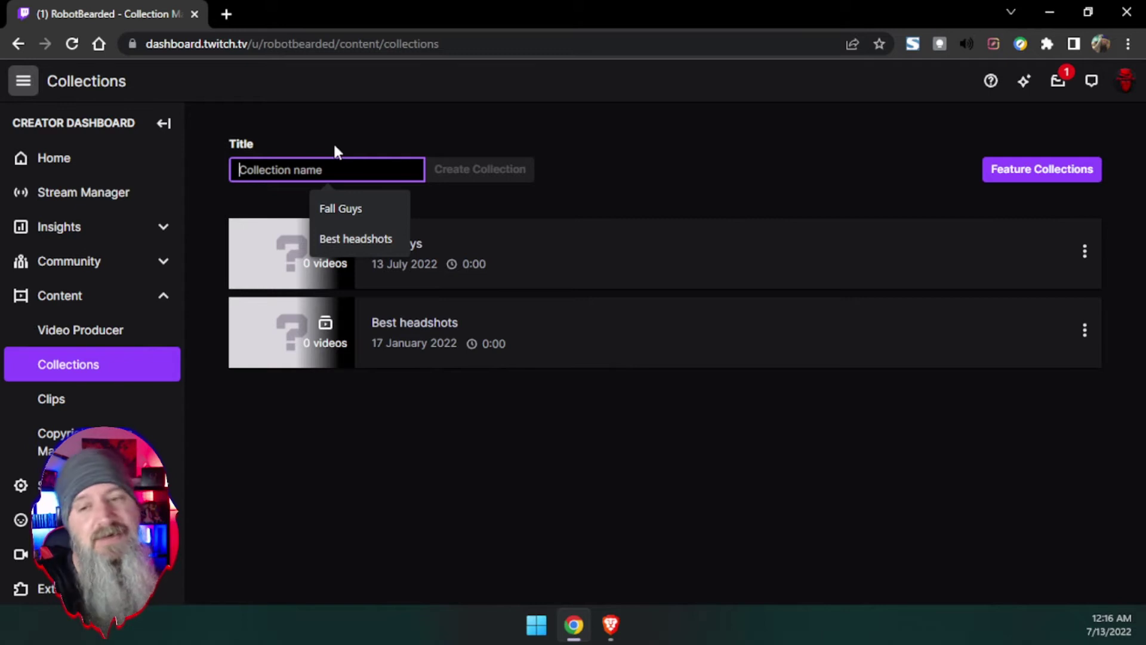
pyautogui.click(453, 428)
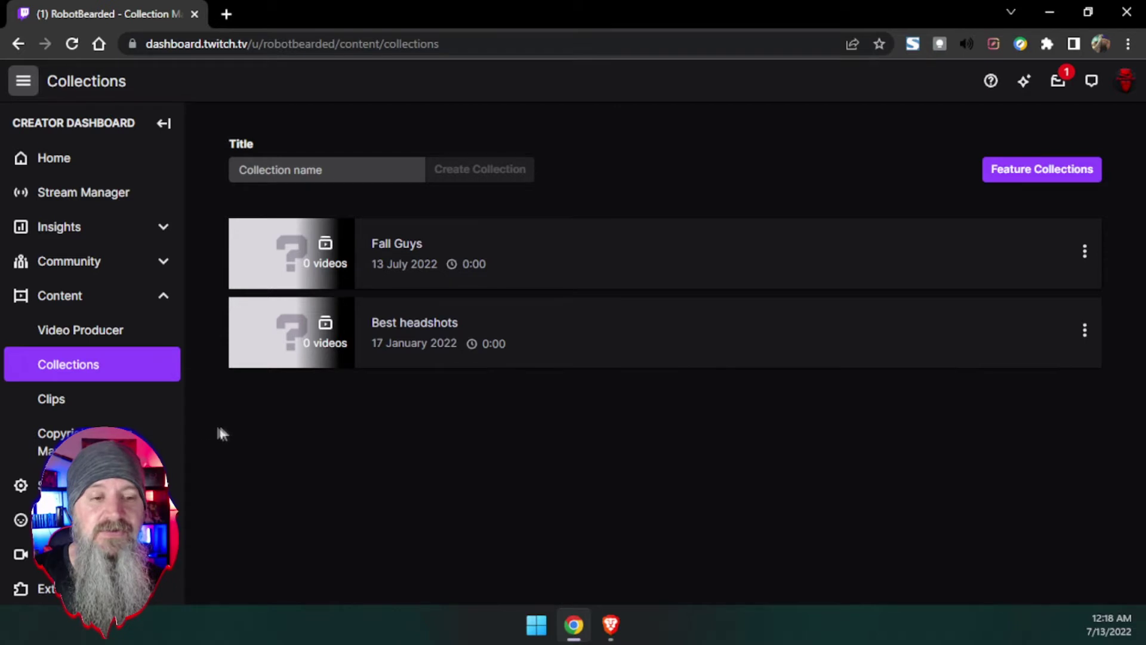
# Go to the Clips section and show the clips made of the own channel
pyautogui.click(82, 414)
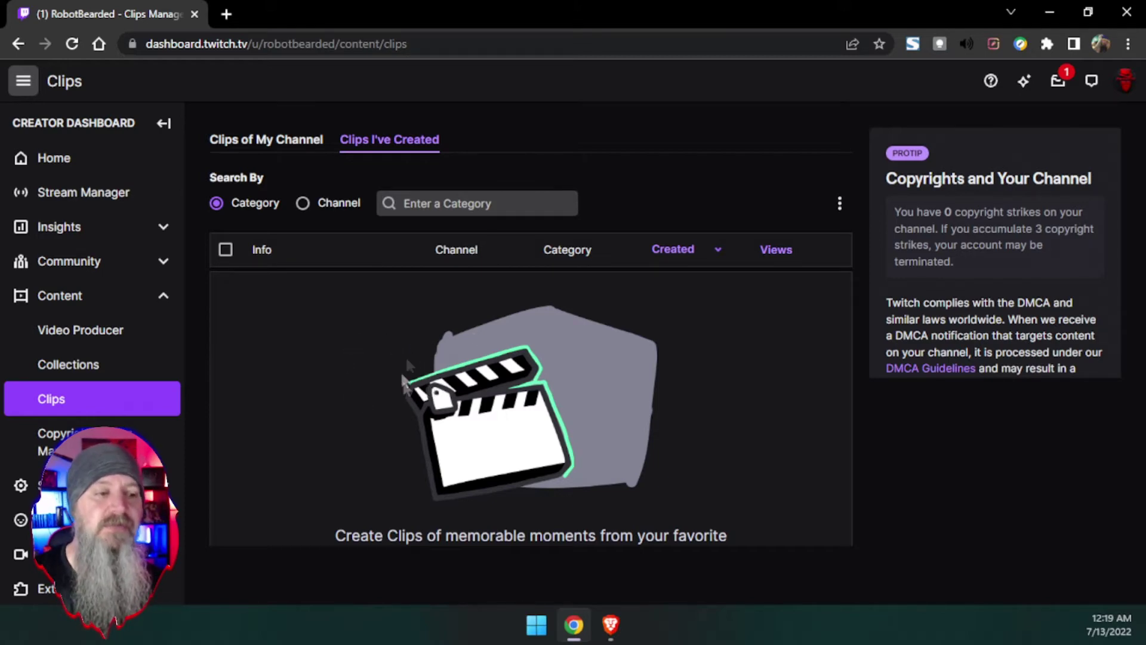
pyautogui.click(285, 148)
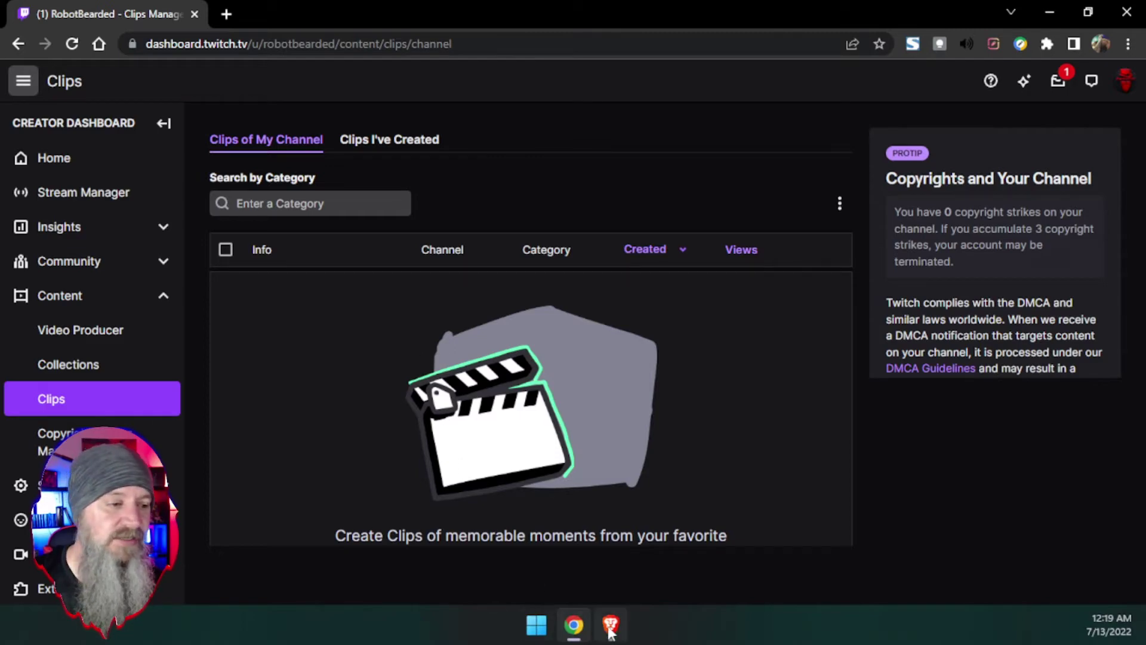
# Switch to the Brave window and leave the Highlighter for the Clips section, discarding the unpublished highlight
pyautogui.hotkey('alt', 'Tab')
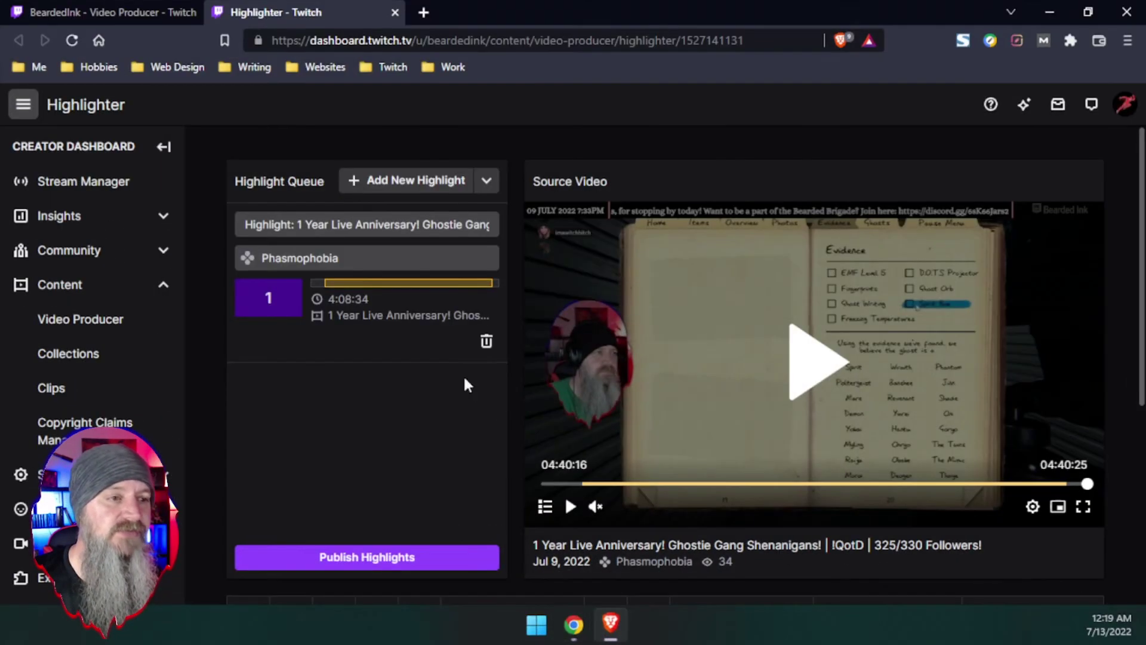
pyautogui.click(105, 399)
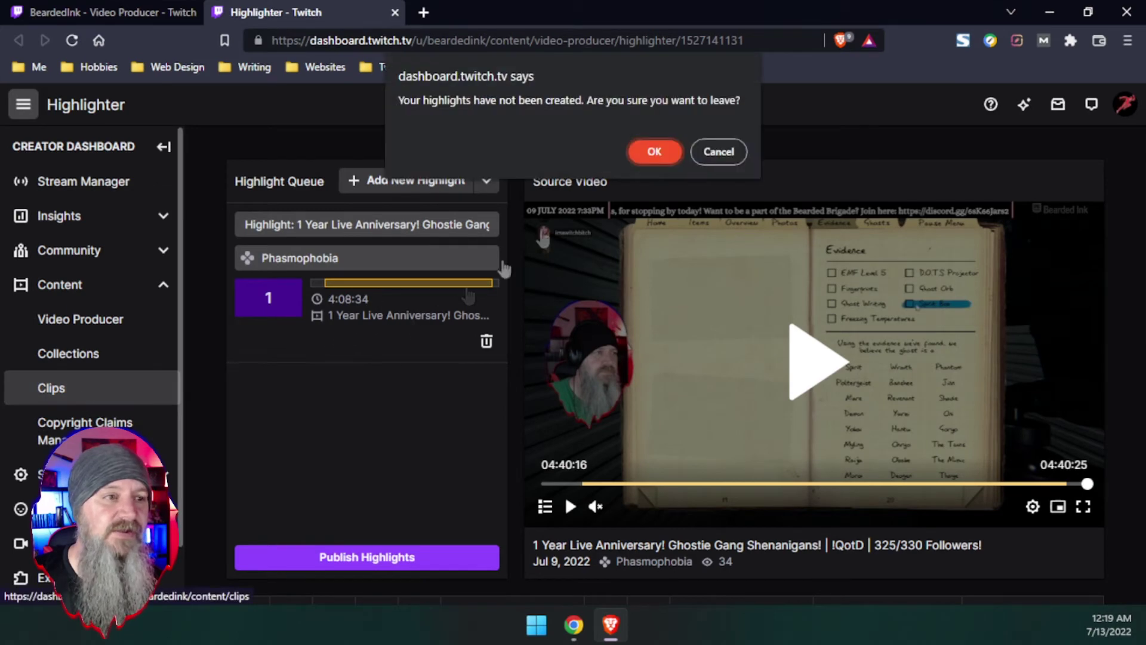
pyautogui.click(656, 147)
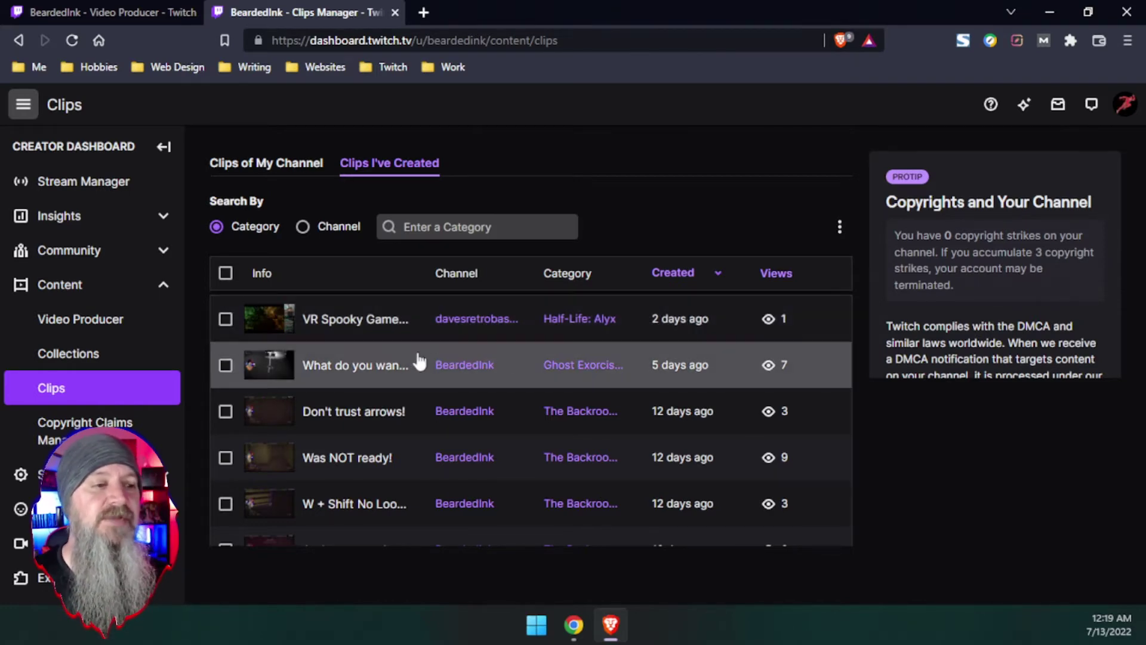
# Open the created Ghost Exorcism Inc. clip about yeeting a chair over a mountain and review its title and details
pyautogui.click(365, 379)
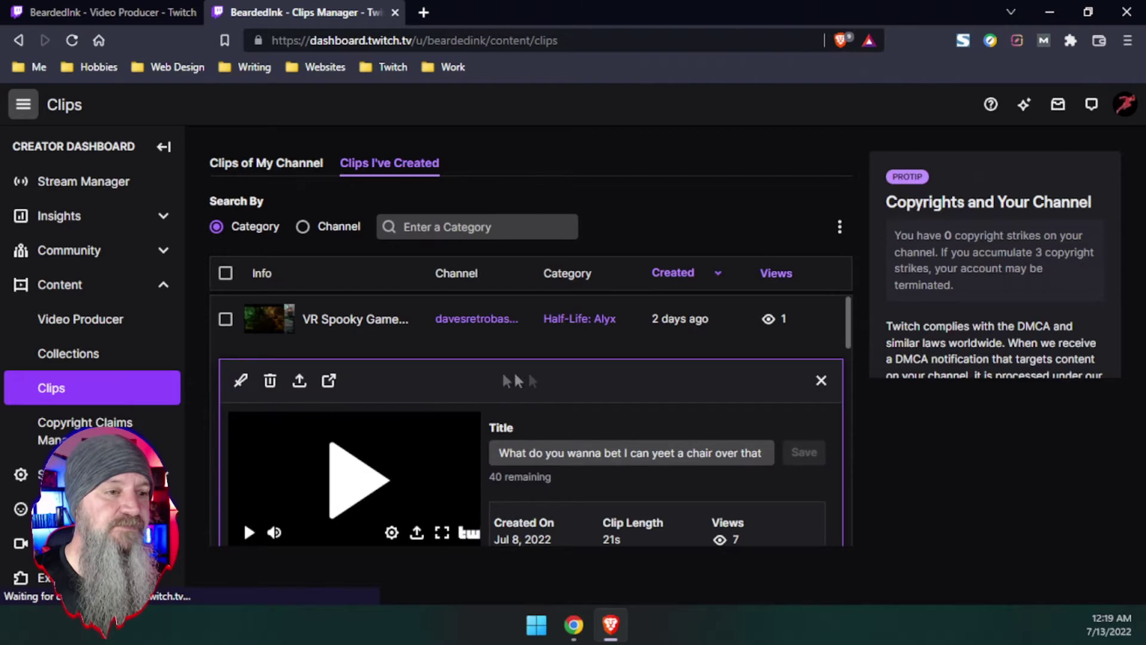
pyautogui.scroll(-1, 578, 366)
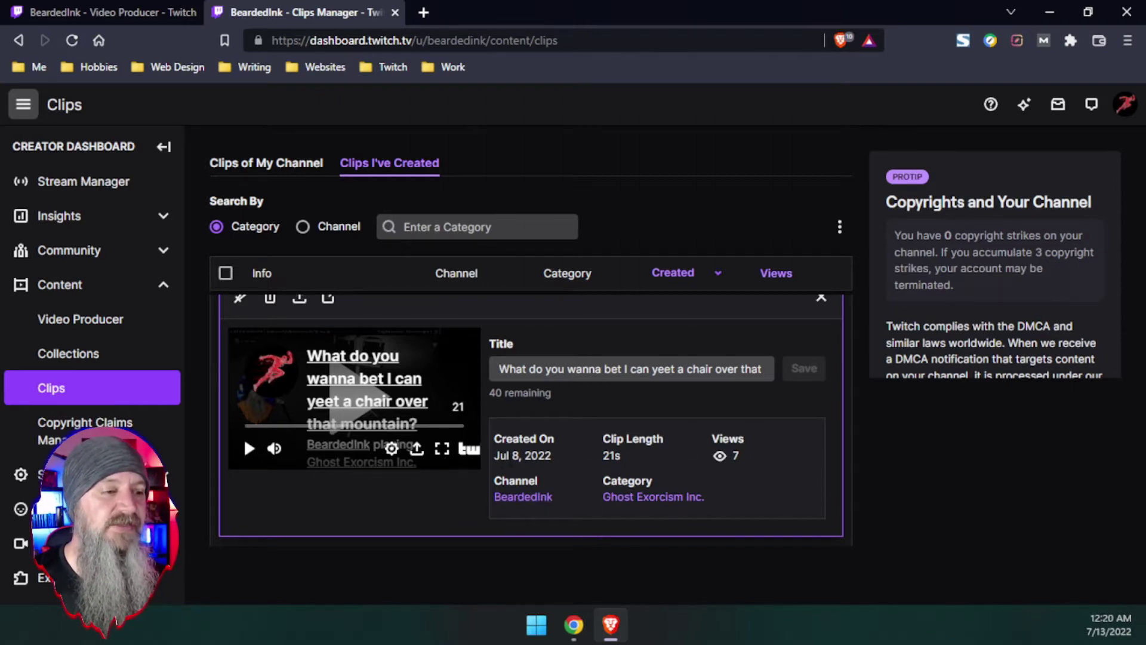
pyautogui.tripleClick(635, 459)
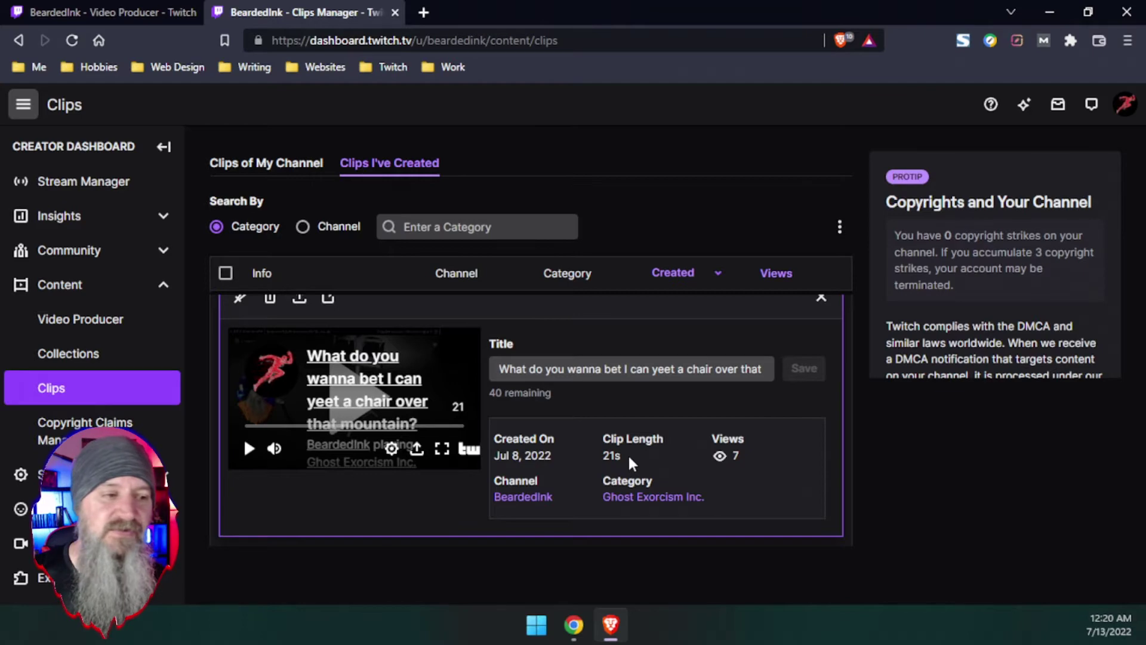
pyautogui.scroll(2, 627, 450)
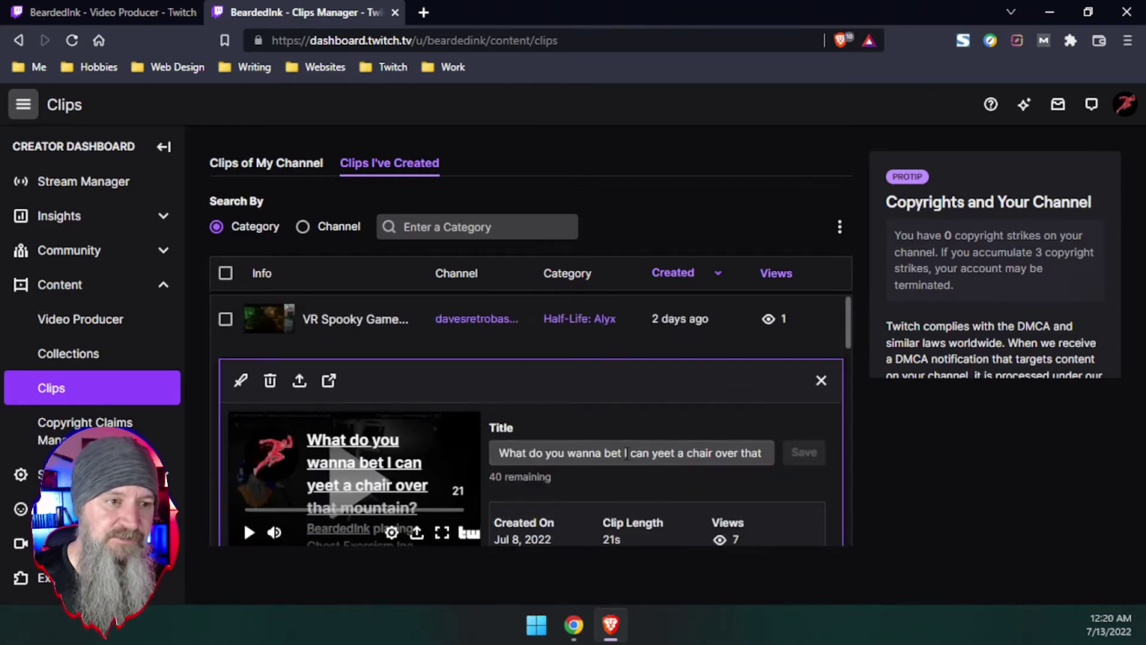
# Review the moderation options of the chair clip without applying any, and close its details
pyautogui.click(242, 382)
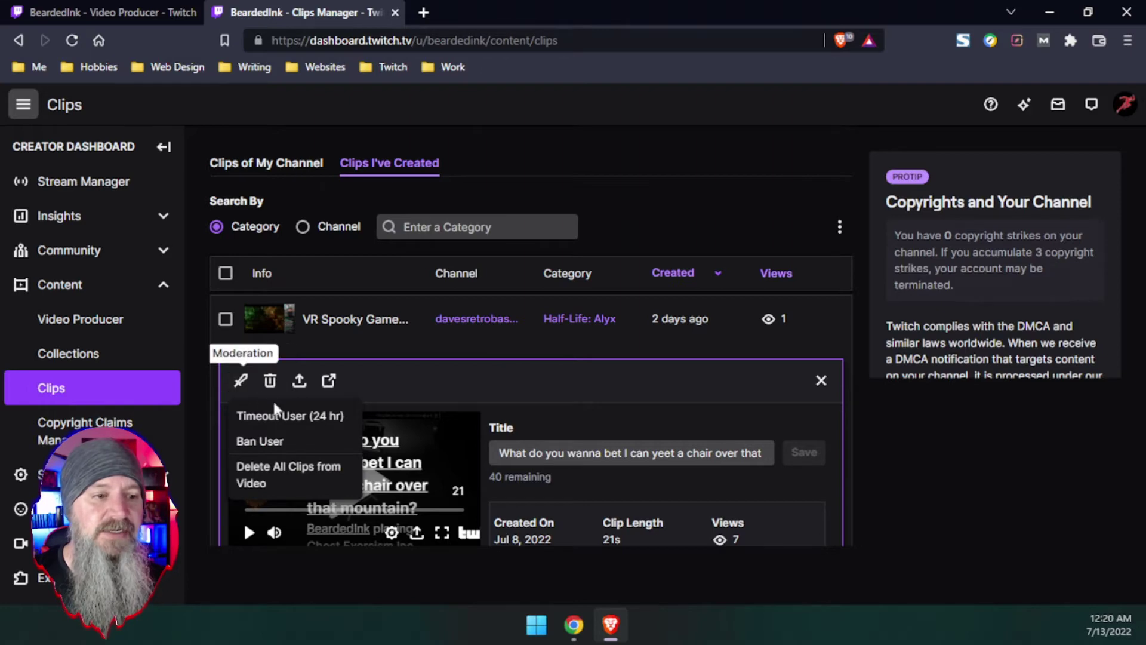
pyautogui.click(403, 390)
pyautogui.scroll(-1, 564, 443)
pyautogui.scroll(-3, 565, 443)
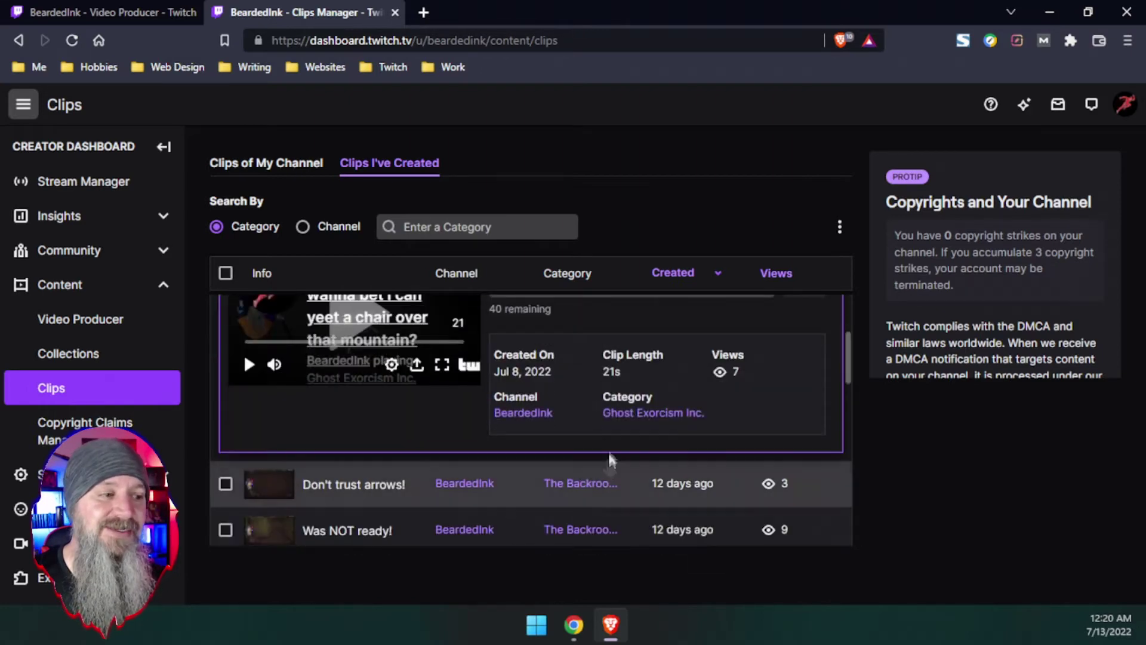
pyautogui.scroll(3, 553, 417)
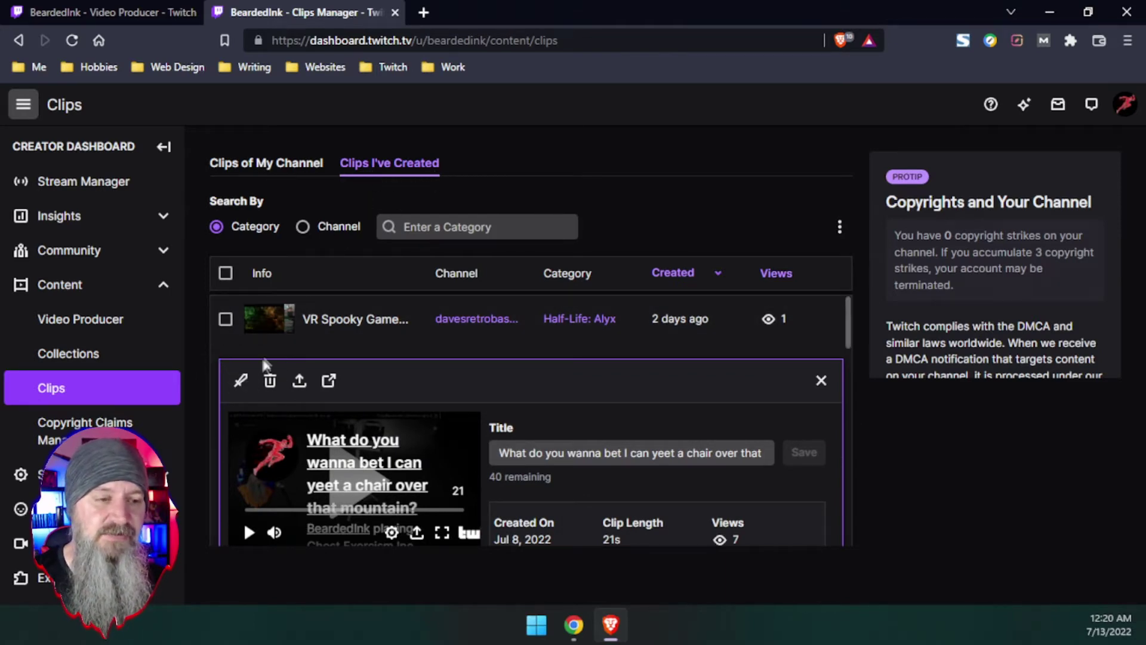
pyautogui.click(243, 381)
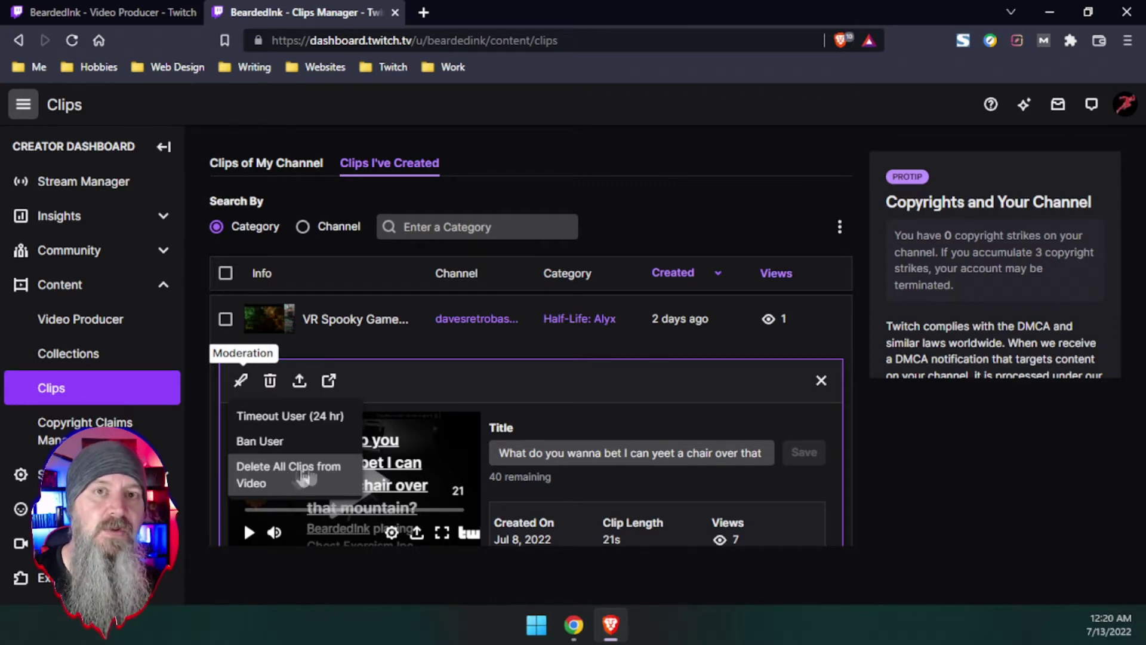
pyautogui.click(449, 381)
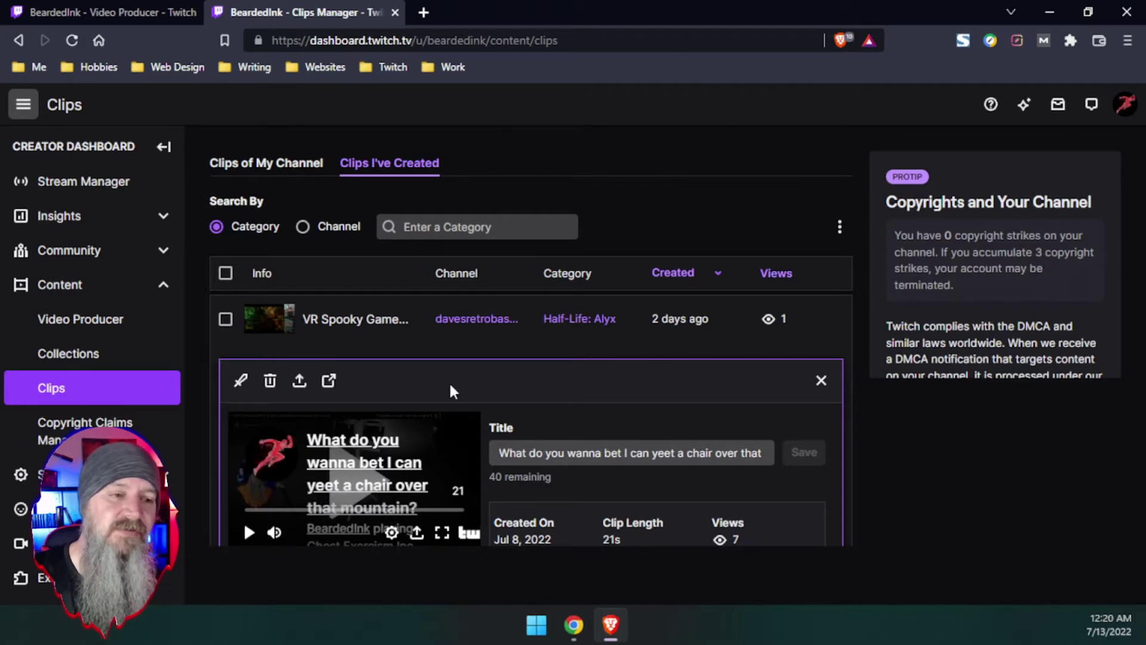
pyautogui.click(821, 382)
# Browse the created clips, check the moderation options of "Don't trust arrows!" and close its details
pyautogui.scroll(-1, 399, 425)
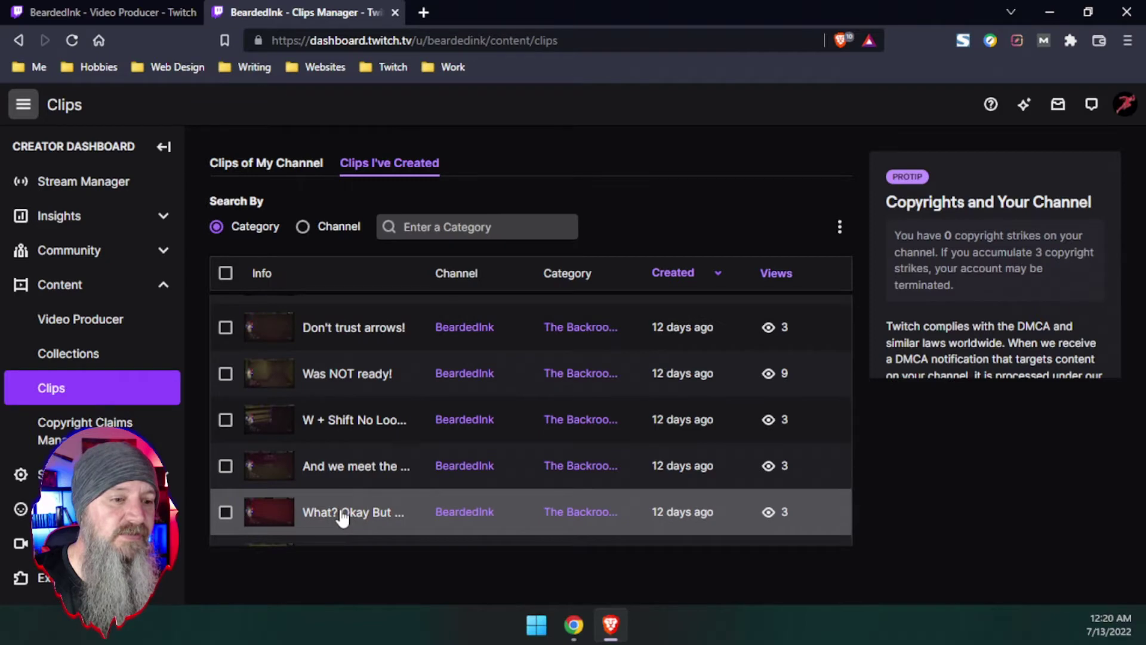
pyautogui.scroll(-2, 342, 518)
pyautogui.scroll(-3, 342, 518)
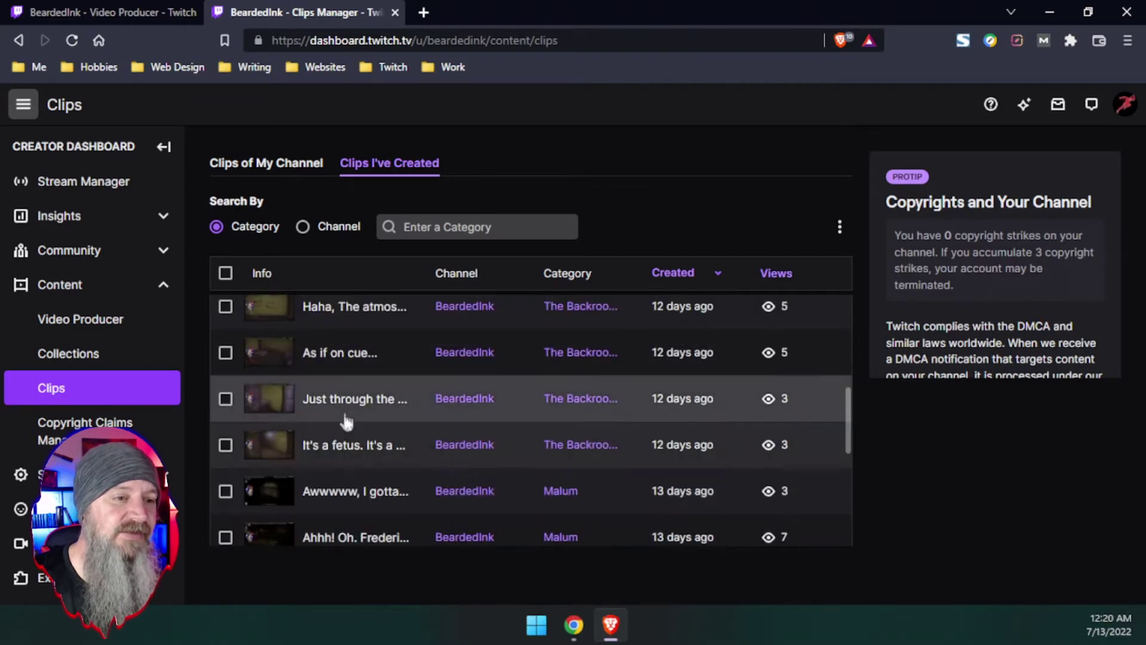
pyautogui.scroll(3, 386, 450)
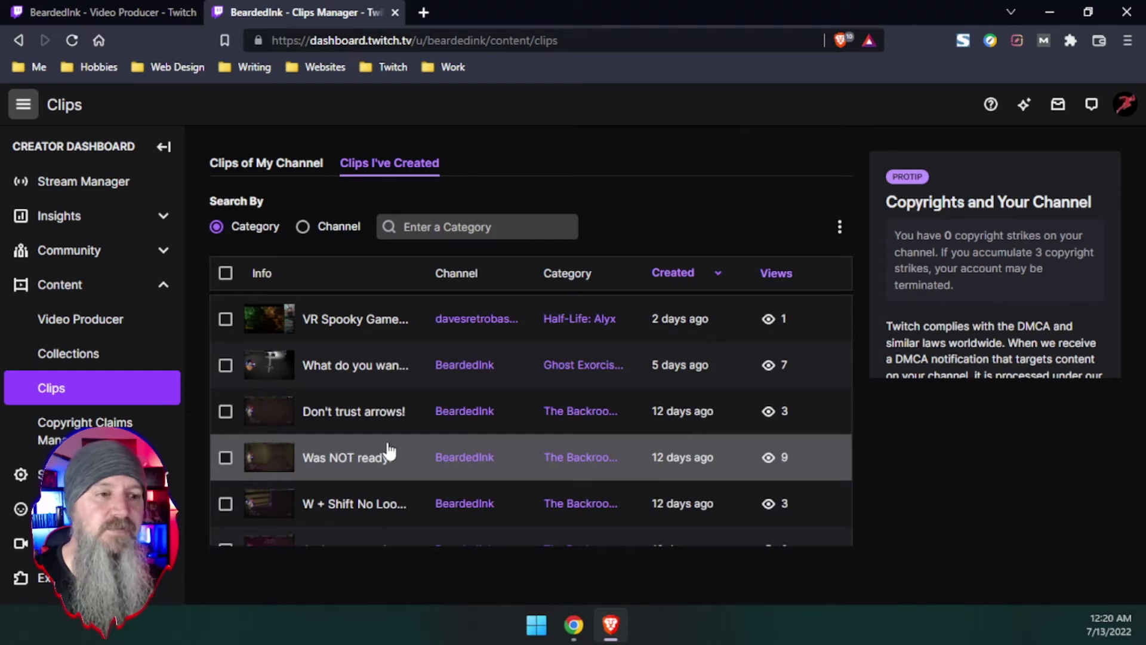
pyautogui.click(355, 412)
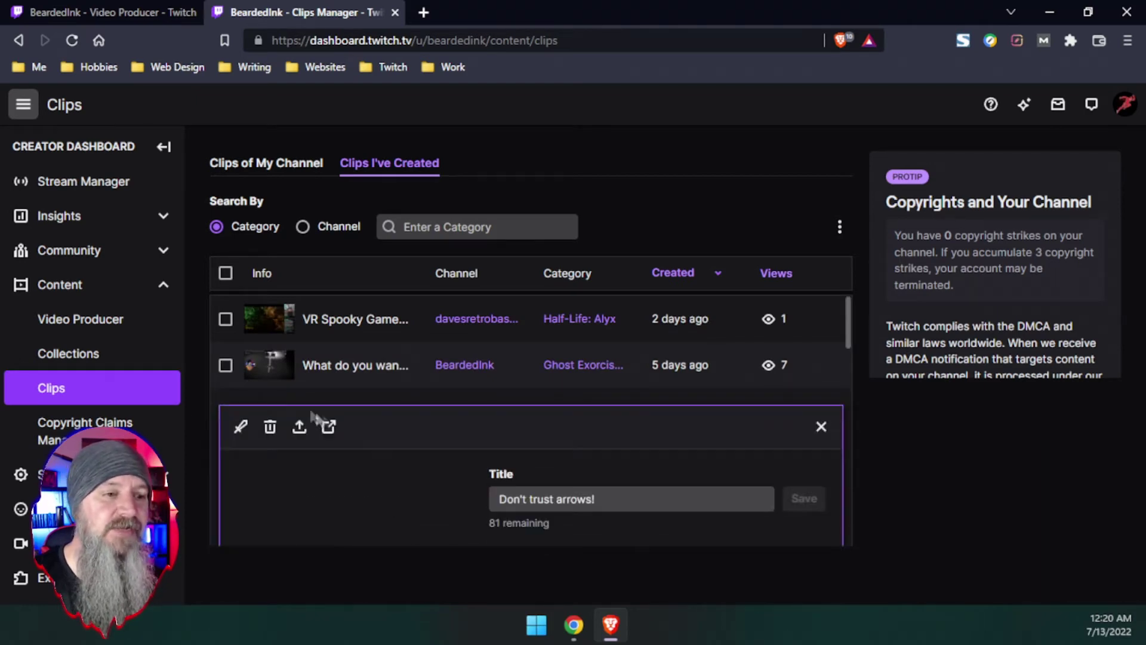
pyautogui.click(241, 426)
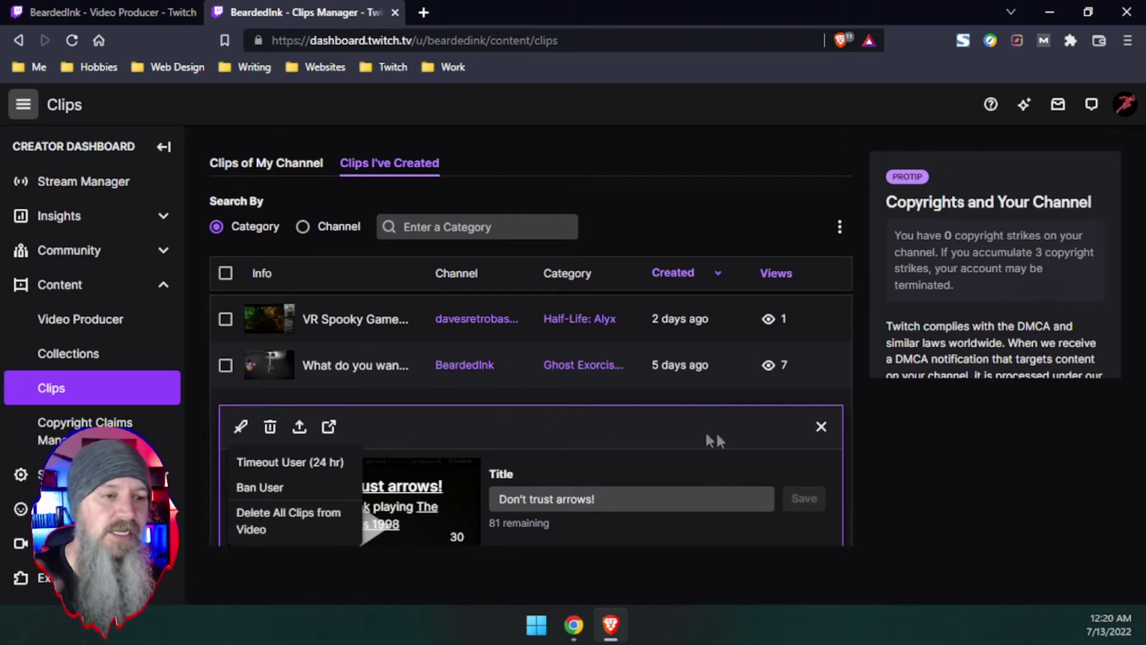
pyautogui.click(820, 426)
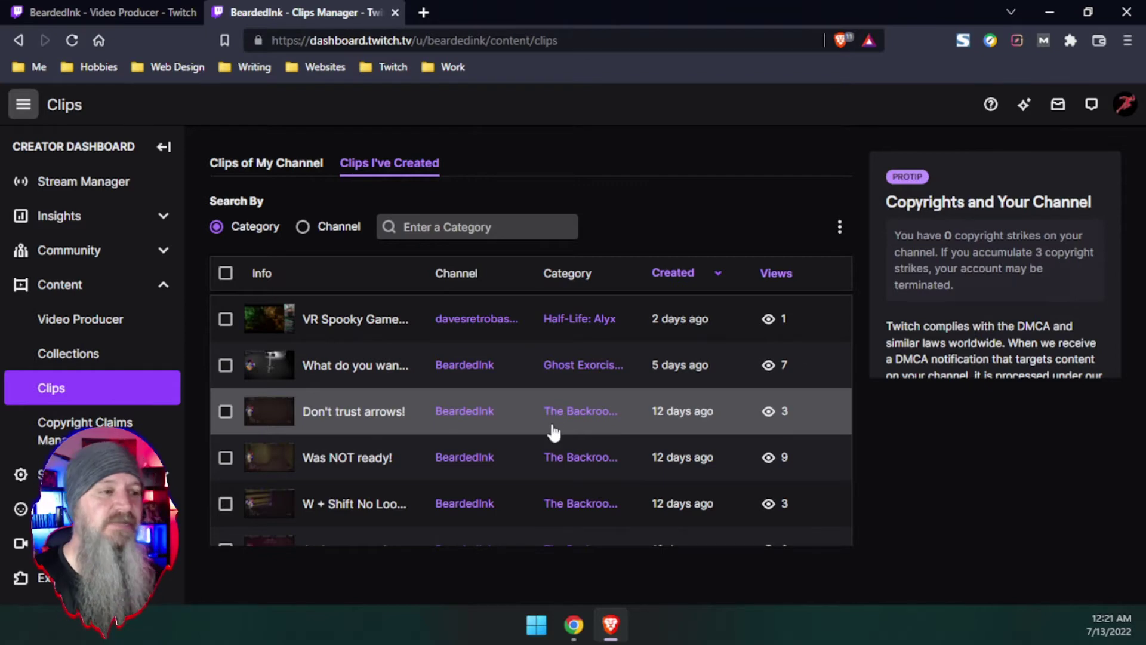
# Reopen the Ghost Exorcism Inc. chair clip and look over its preview and details
pyautogui.click(351, 371)
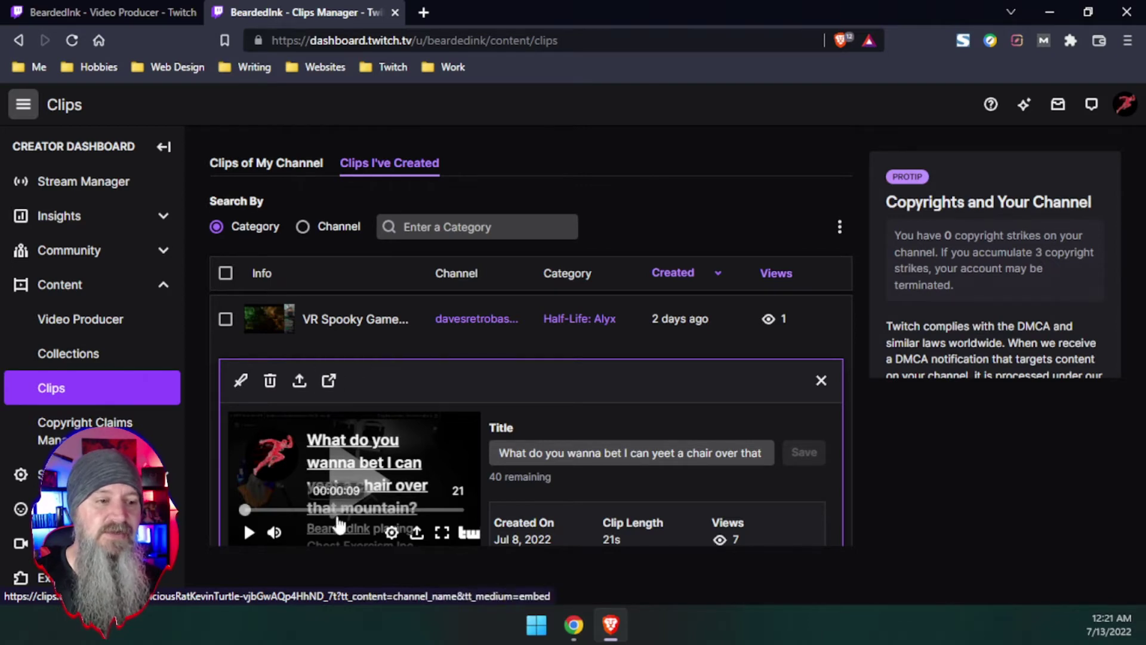
pyautogui.moveTo(334, 538)
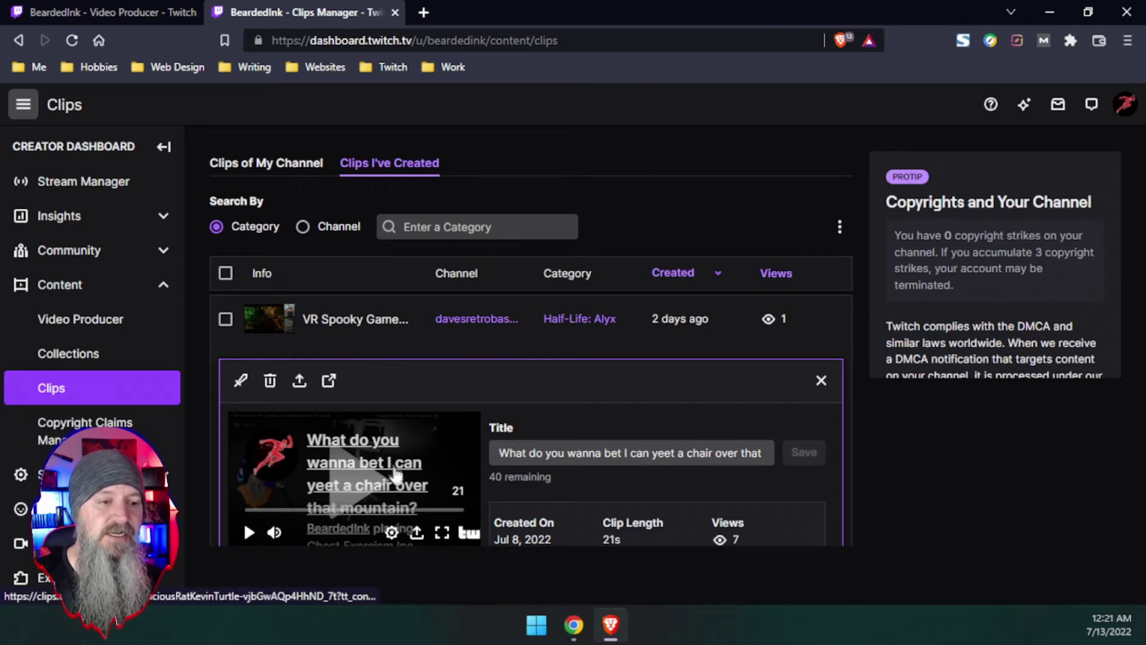
pyautogui.scroll(-2, 352, 388)
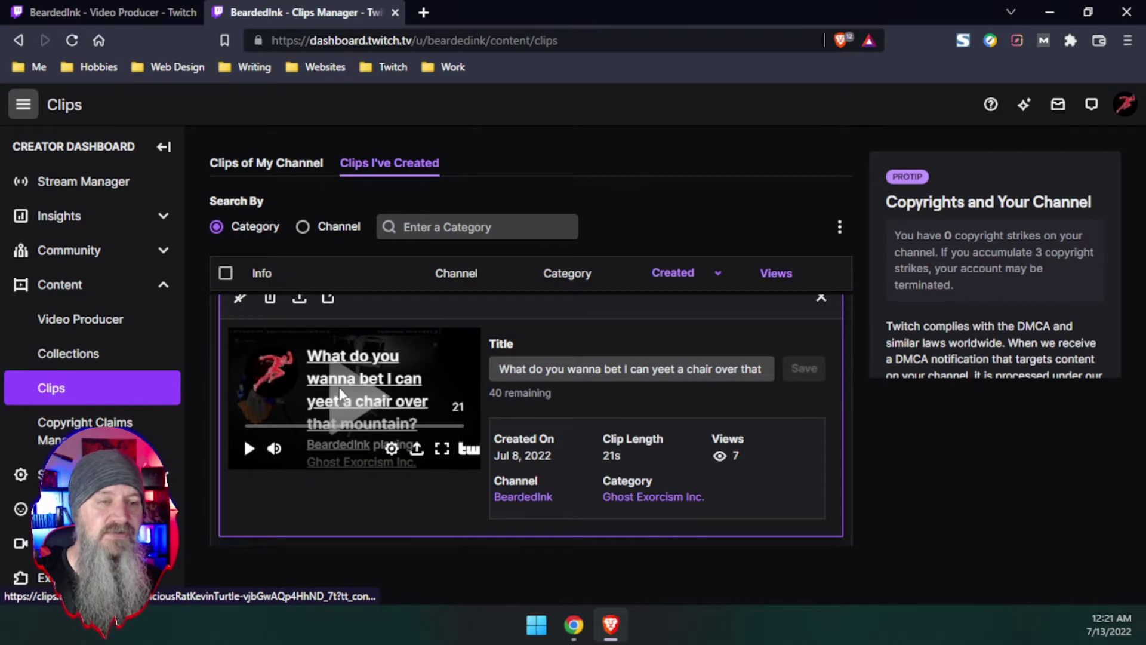
pyautogui.scroll(1, 533, 412)
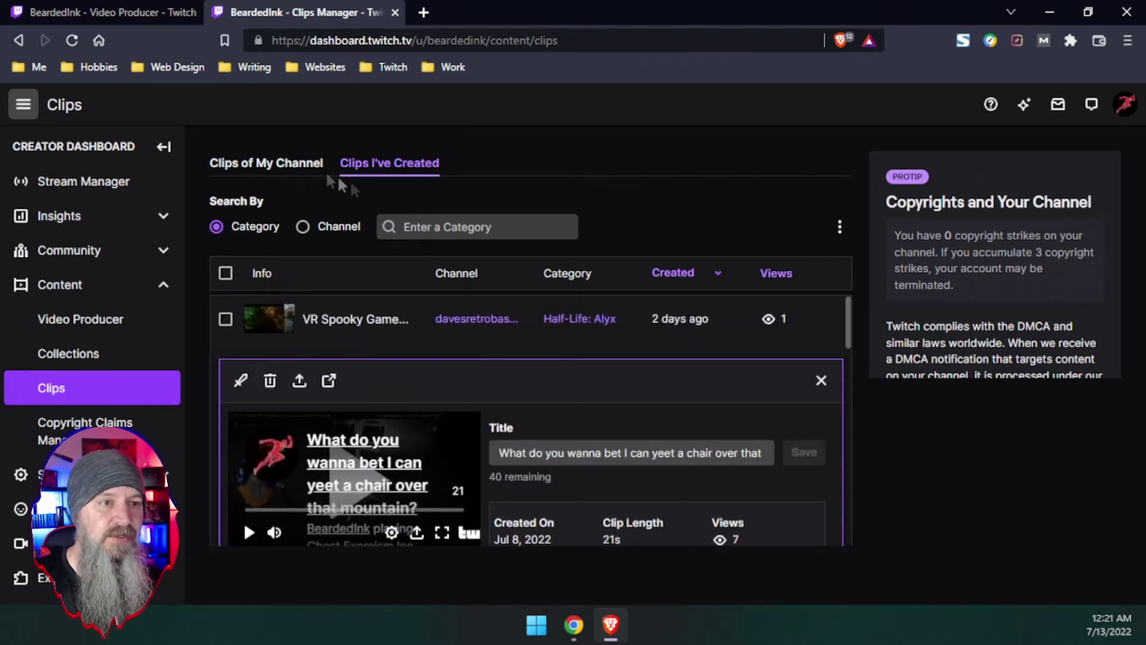
# Show the clips of the own channel, examine the "hello dino" clip's details and return to the start of the list
pyautogui.click(289, 161)
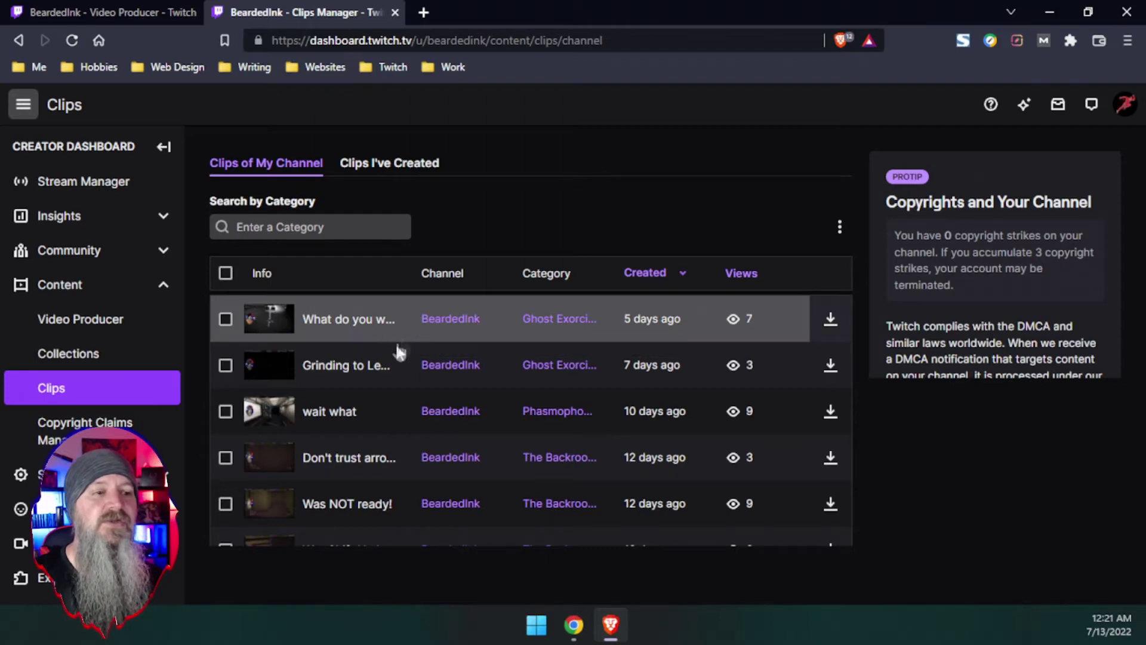
pyautogui.scroll(-10, 410, 413)
pyautogui.scroll(-8, 412, 424)
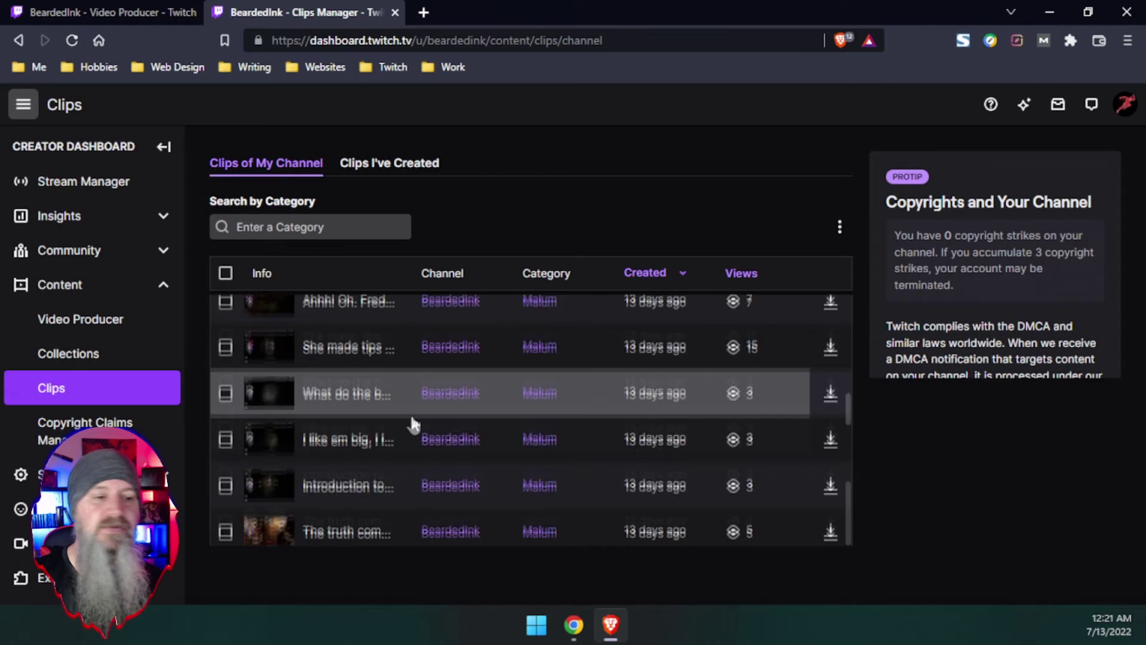
pyautogui.scroll(2, 412, 425)
pyautogui.click(385, 381)
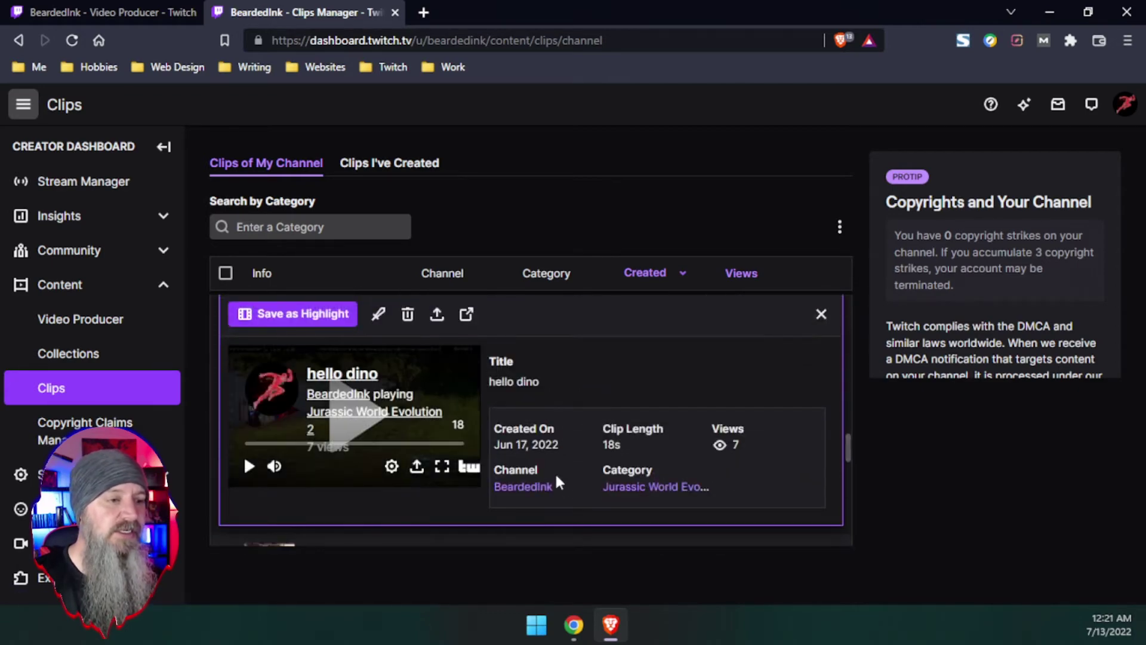
pyautogui.scroll(-3, 647, 460)
pyautogui.scroll(3, 563, 454)
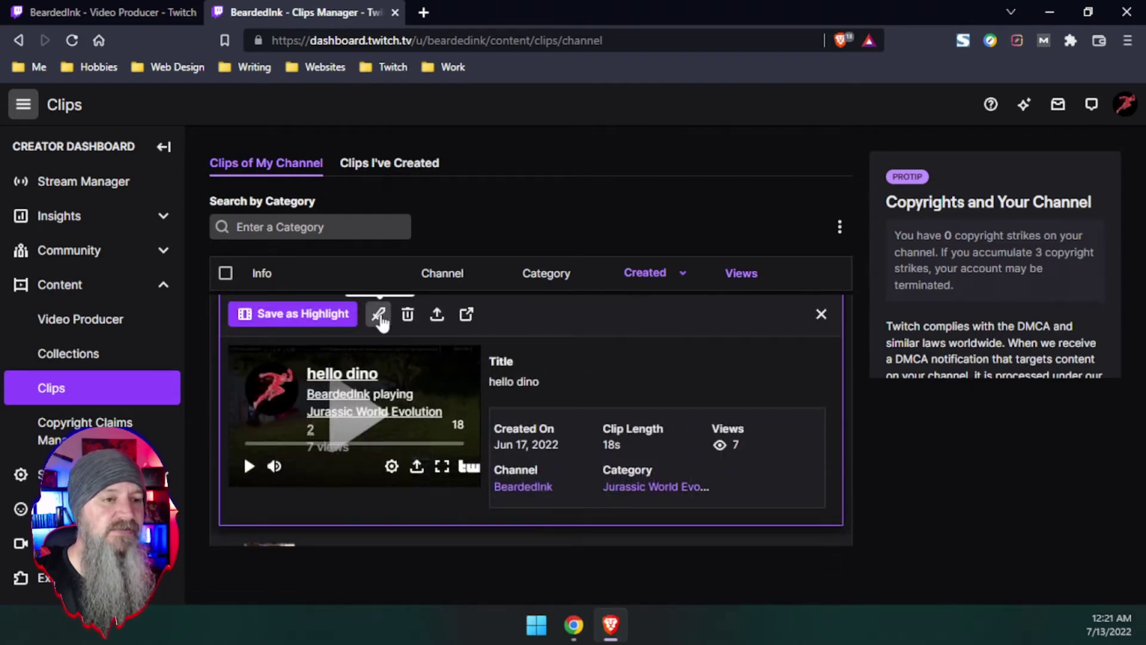
pyautogui.scroll(1, 535, 360)
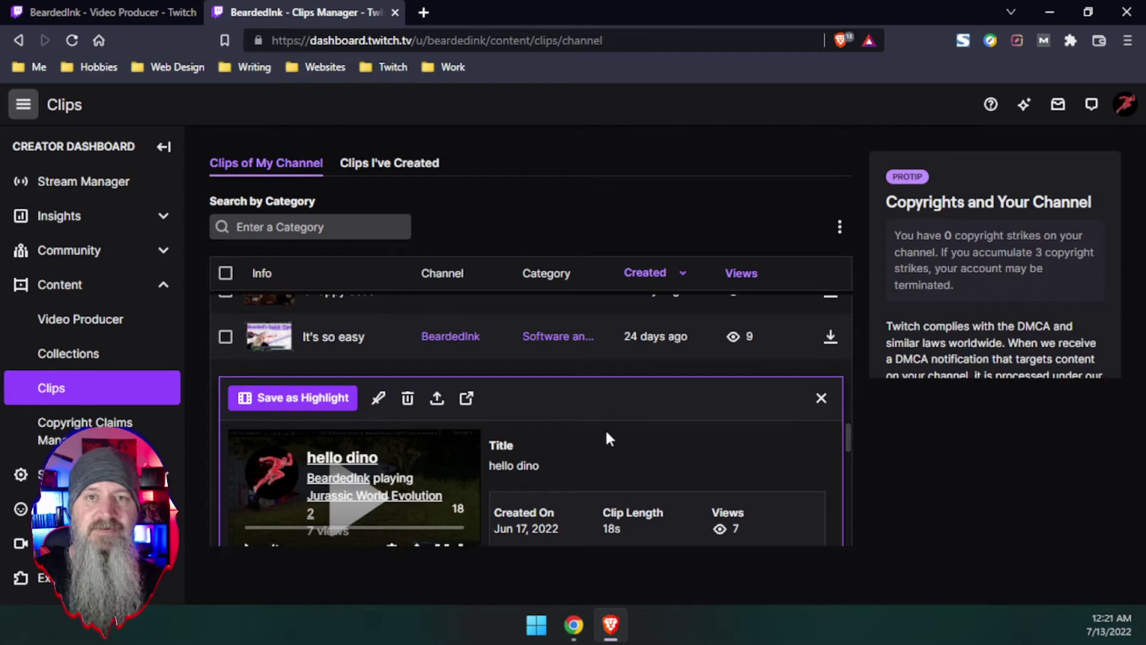
pyautogui.scroll(10, 606, 440)
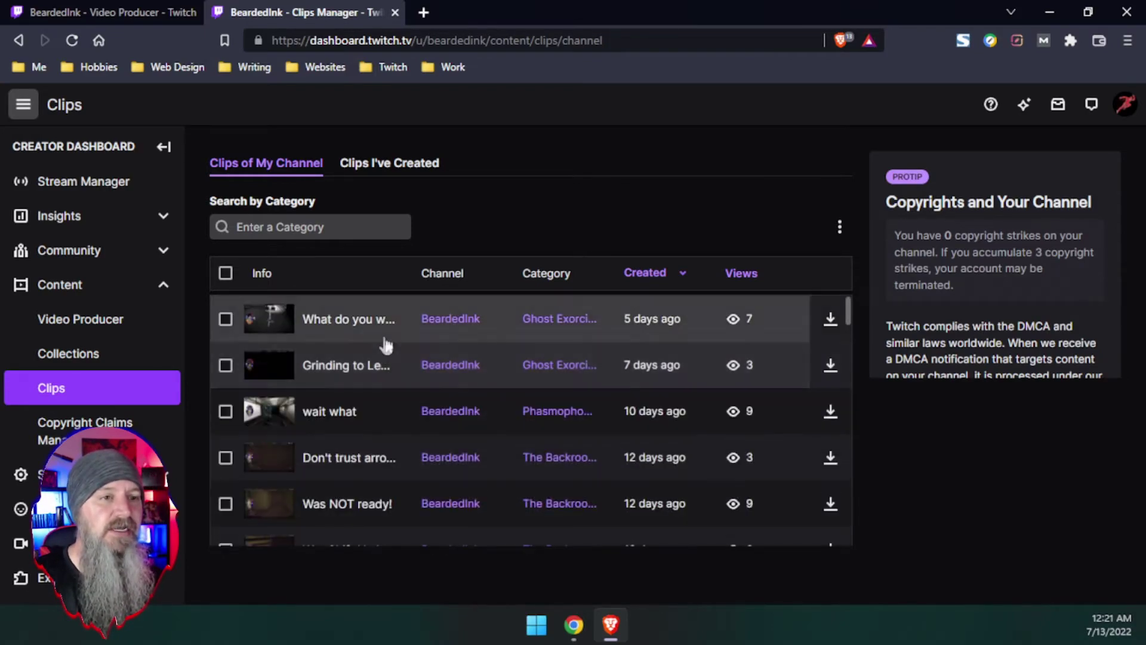
# Show the self-created clips and filter them by the category Phasmophobia
pyautogui.click(392, 166)
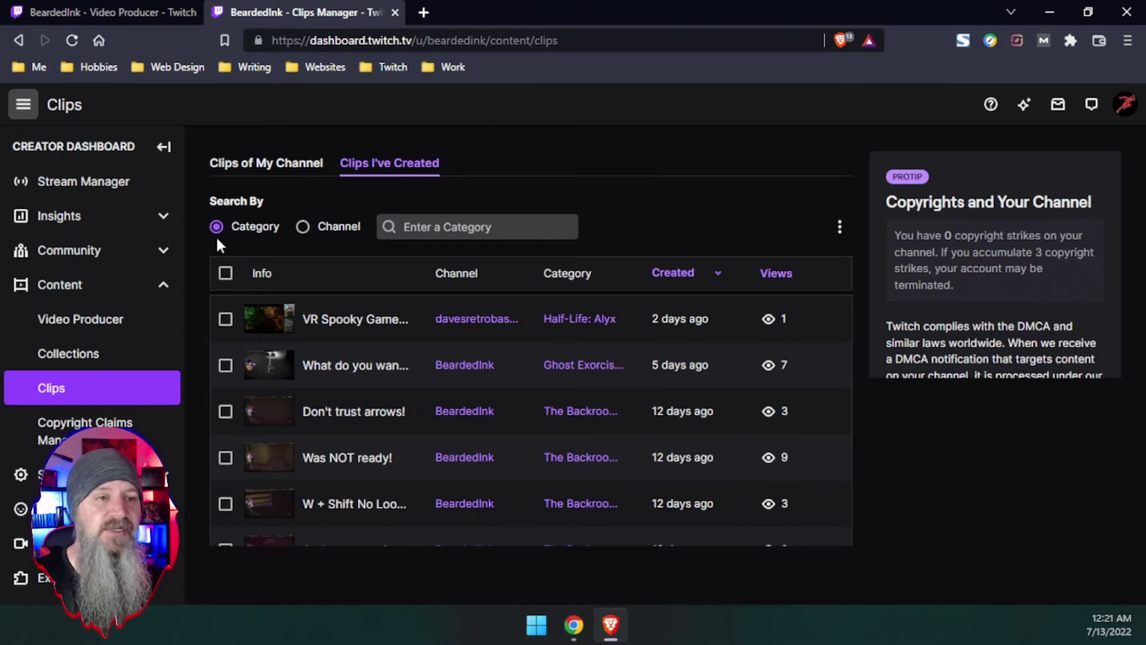
pyautogui.click(430, 232)
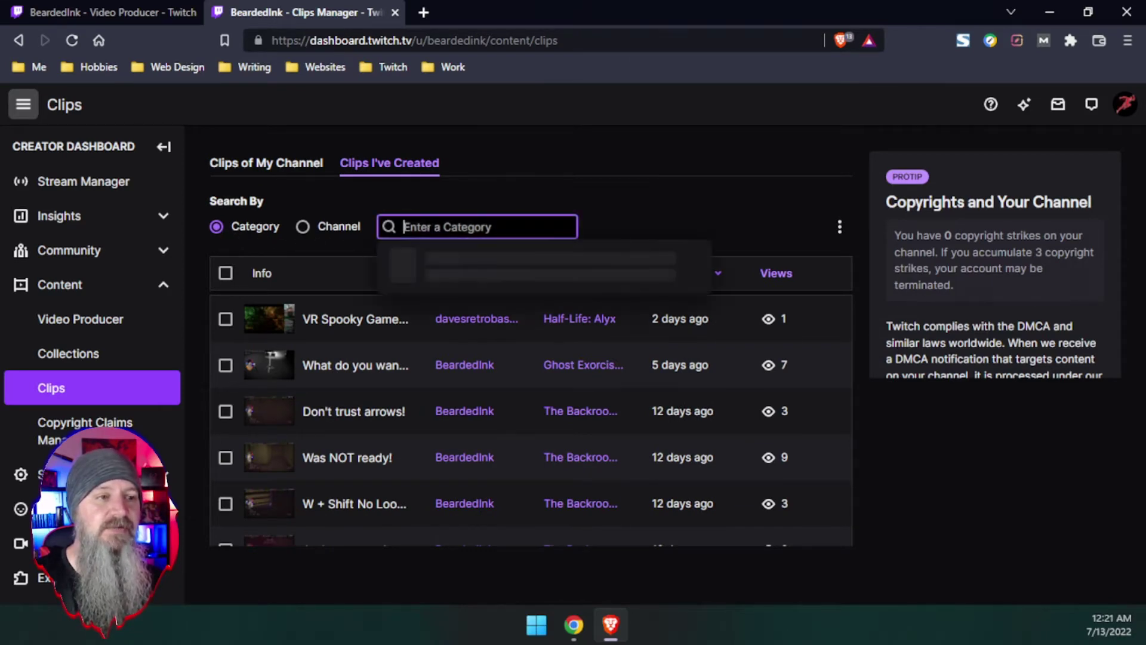
pyautogui.write('phasmo')
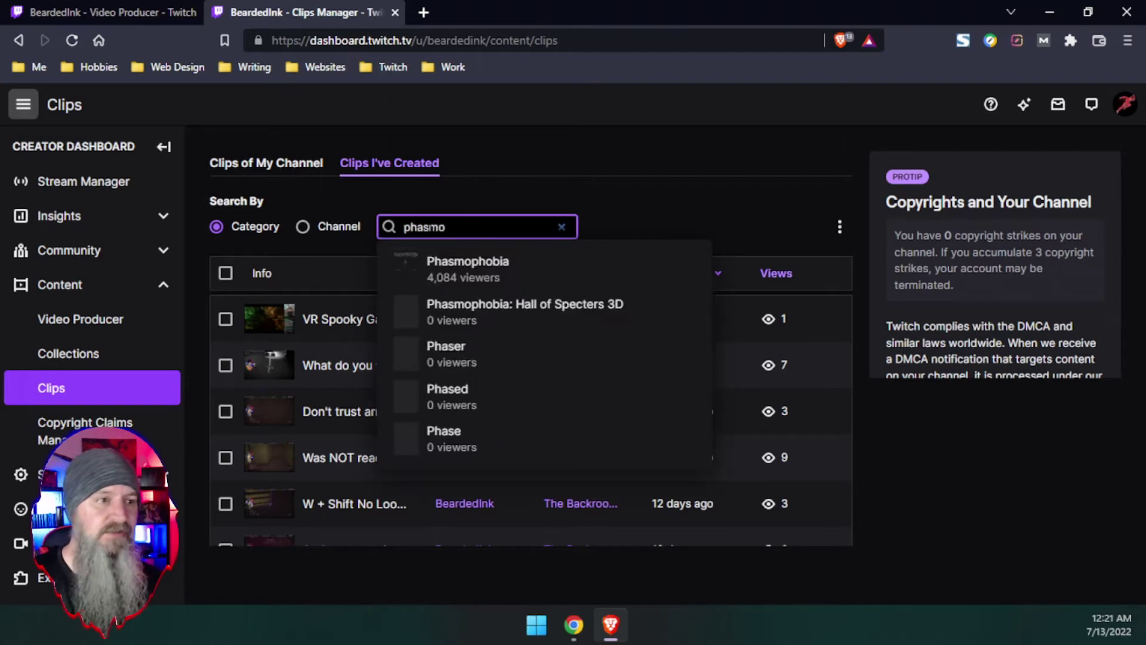
pyautogui.click(504, 251)
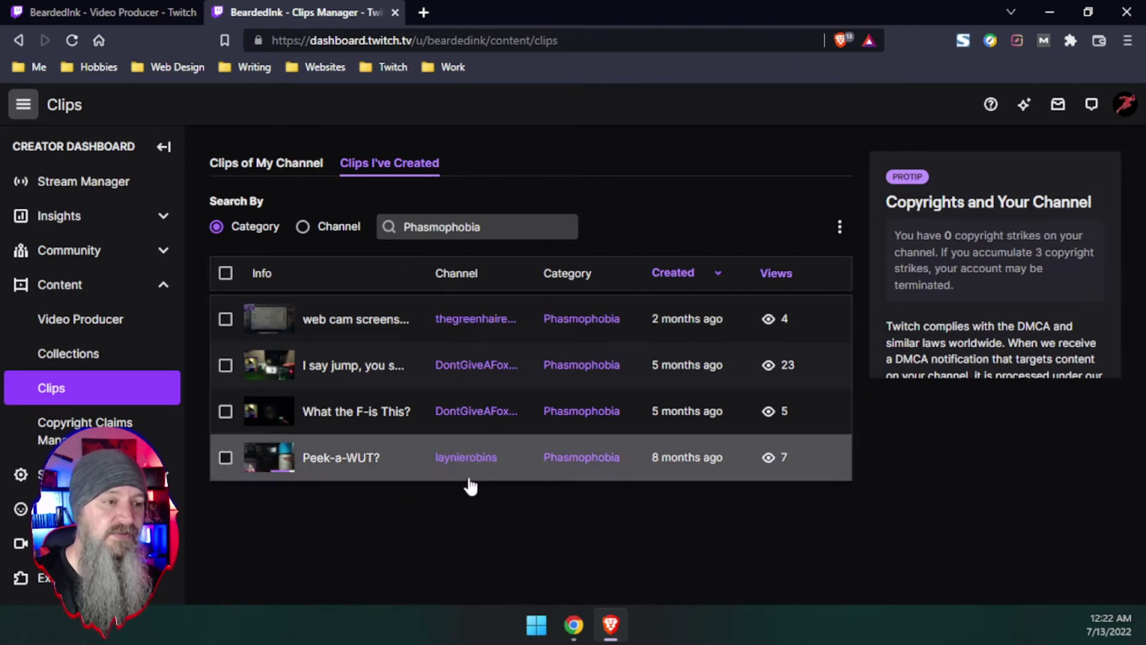
# Filter the self-created clips by channel instead of category, choosing the channel davesretrobasement
pyautogui.click(303, 226)
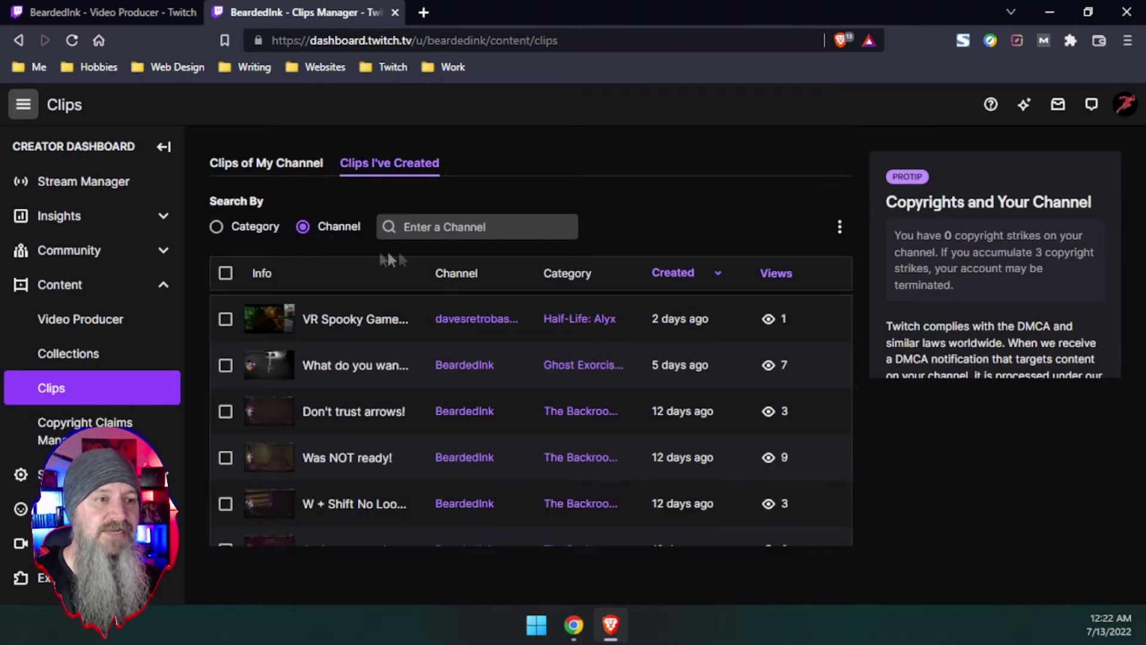
pyautogui.click(466, 229)
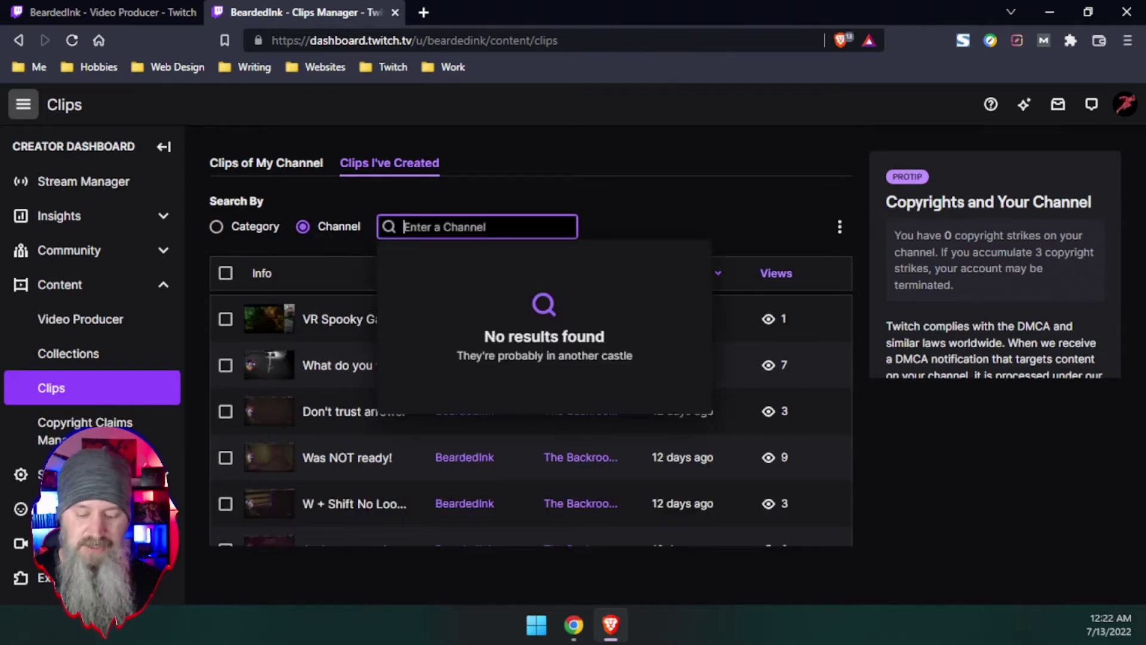
pyautogui.write('dave')
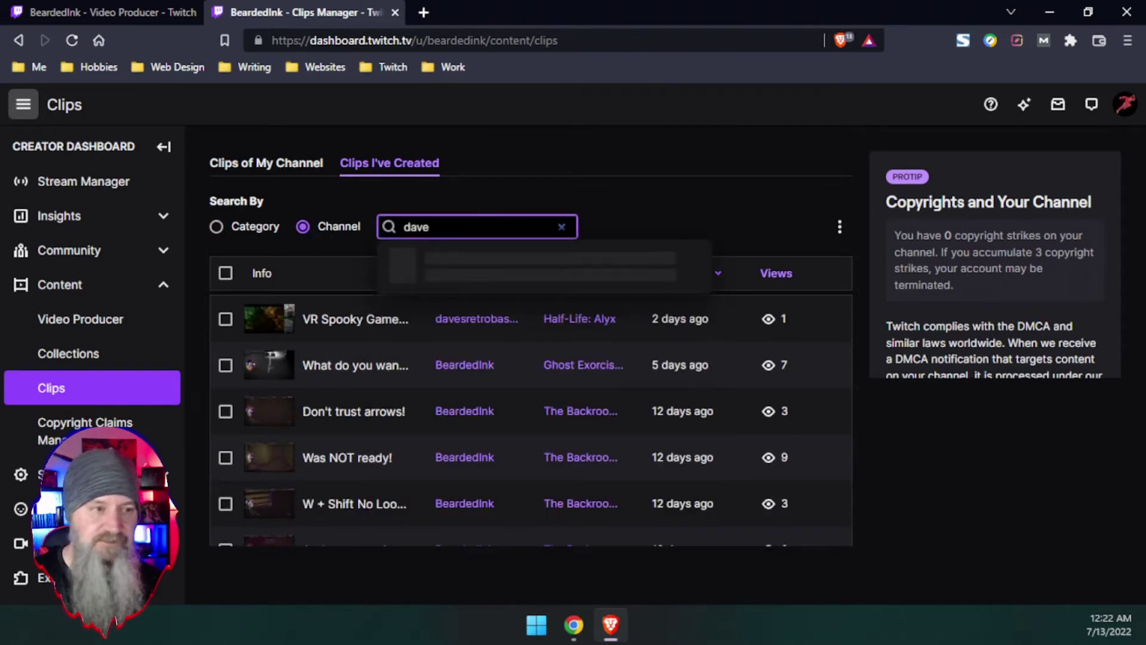
pyautogui.write('sretrobasement')
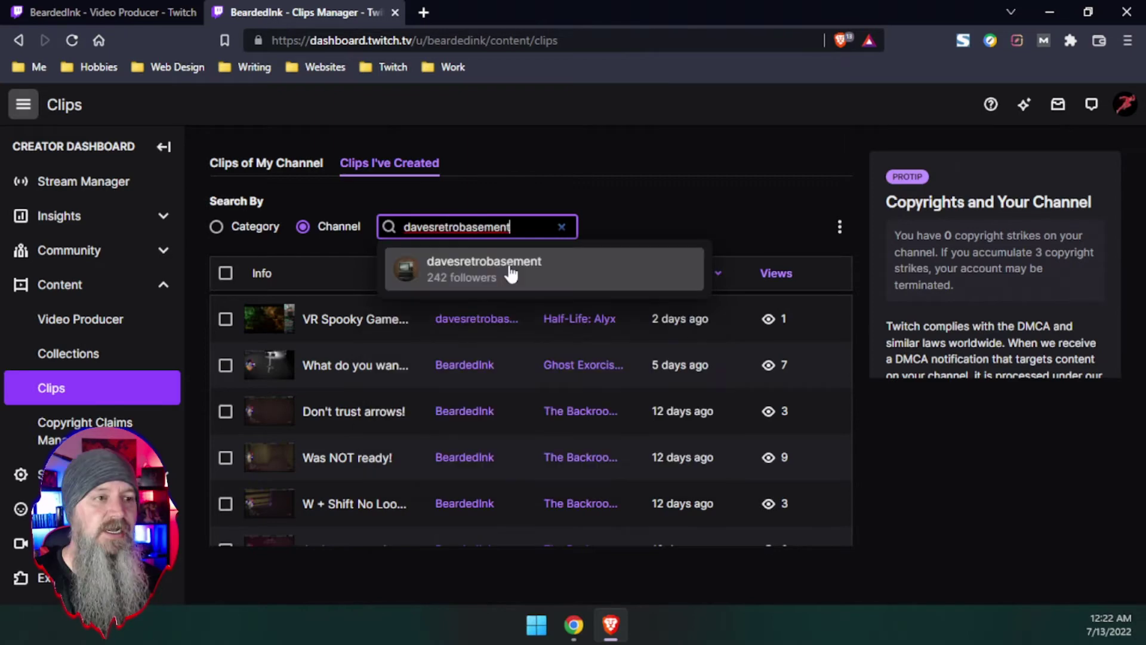
pyautogui.click(509, 269)
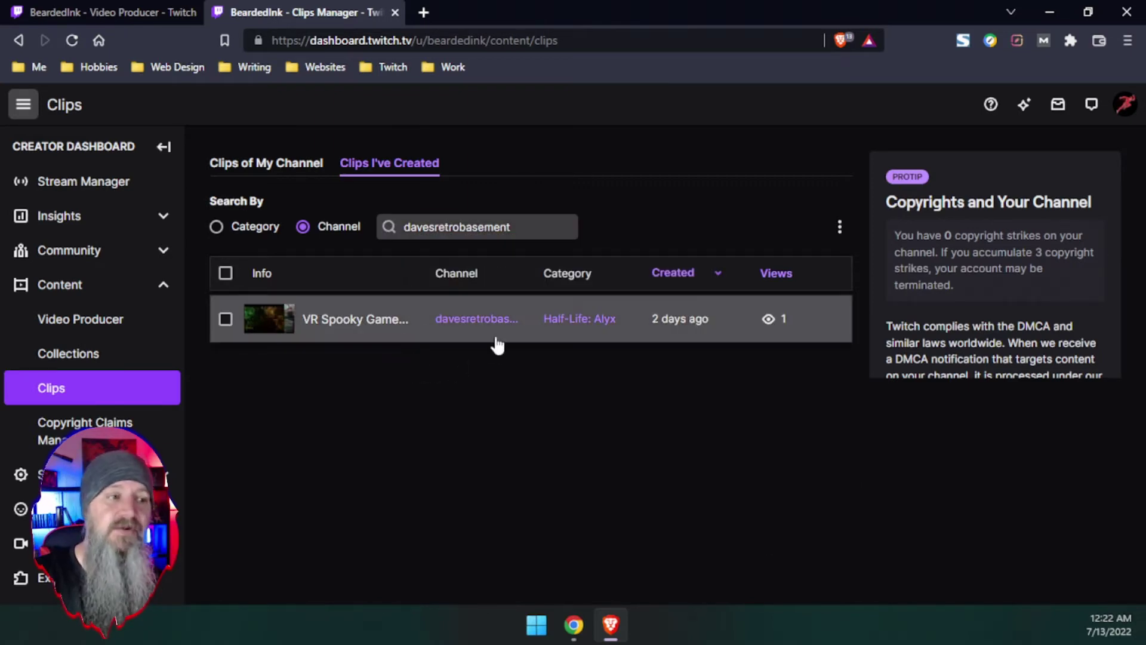
# Check the category search for the own channel's clips without filtering, and return to the self-created clips
pyautogui.click(285, 162)
pyautogui.click(310, 227)
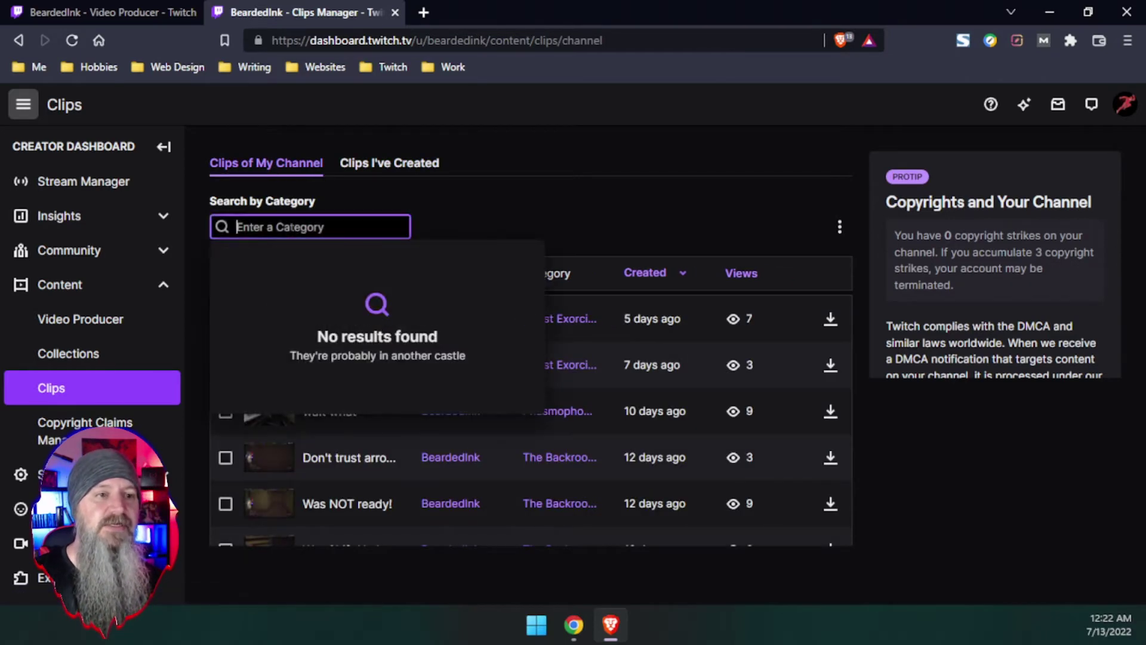
pyautogui.click(465, 232)
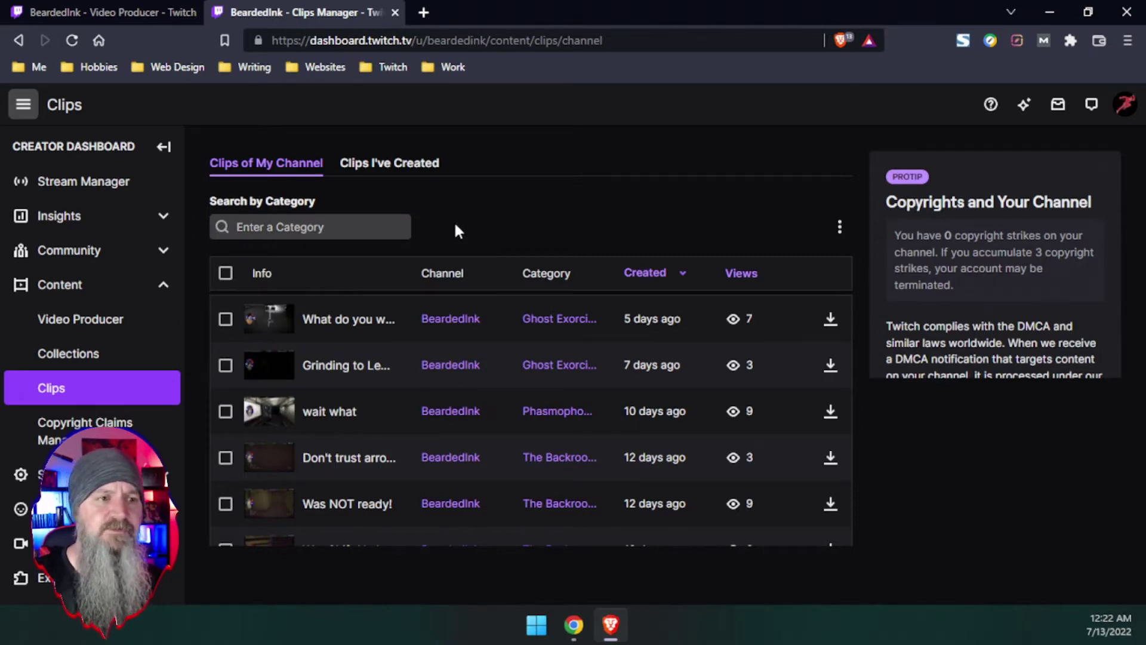
pyautogui.click(385, 166)
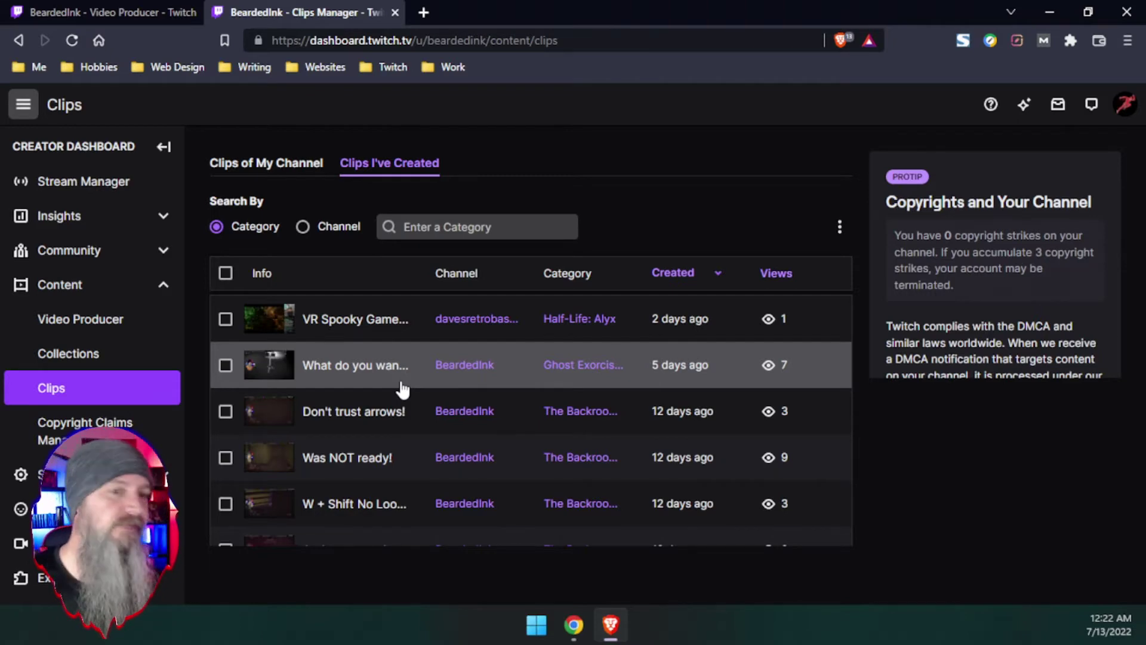
# Visit the Collections page, return to the clips and skim the tip on copyrights and the channel
pyautogui.click(118, 325)
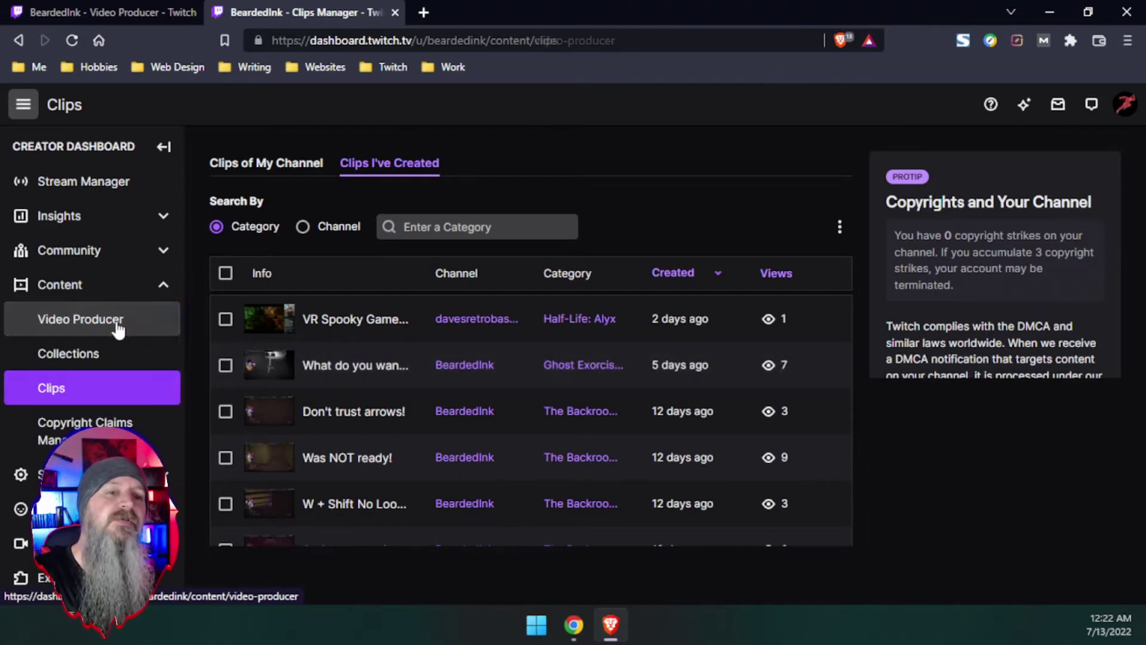
pyautogui.click(95, 353)
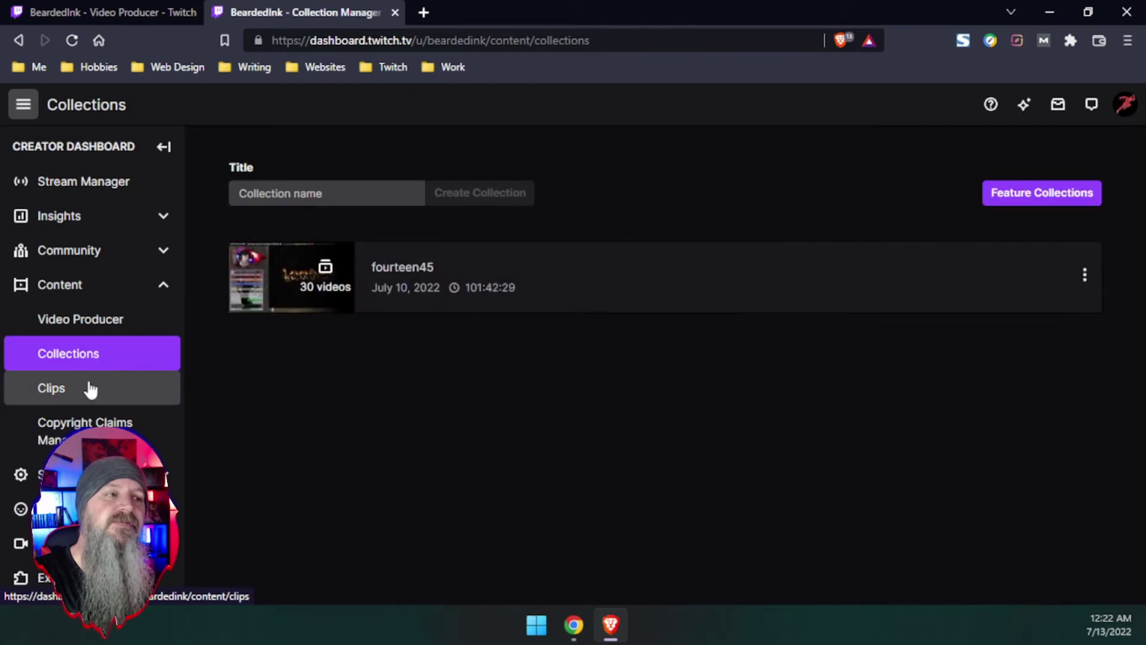
pyautogui.click(91, 388)
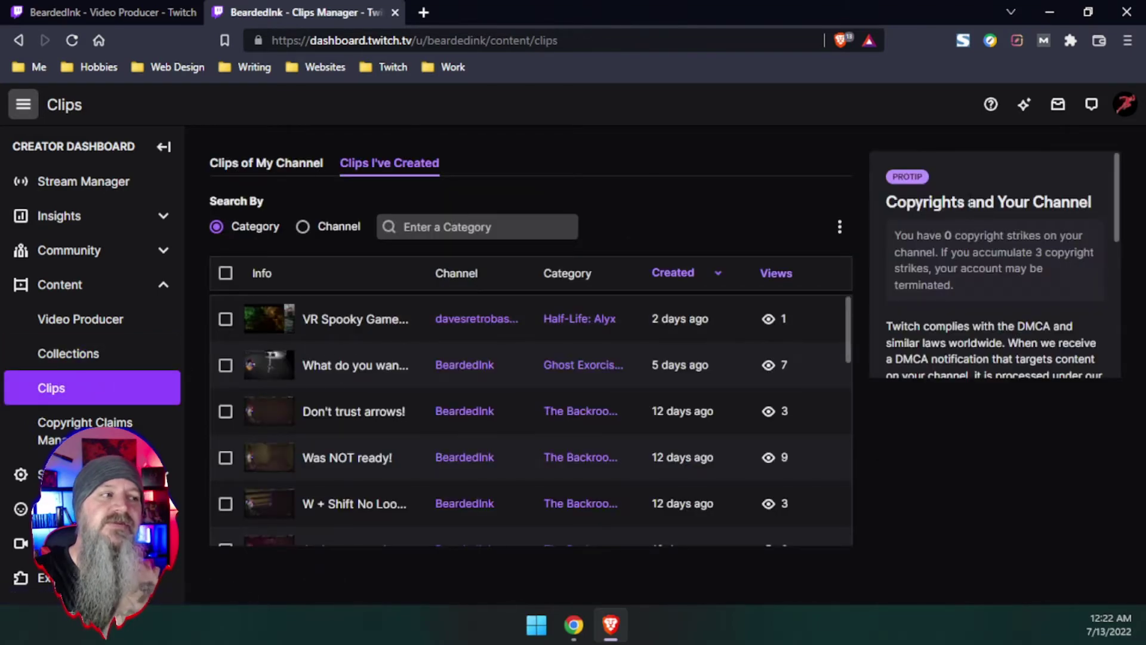
pyautogui.scroll(-5, 1012, 247)
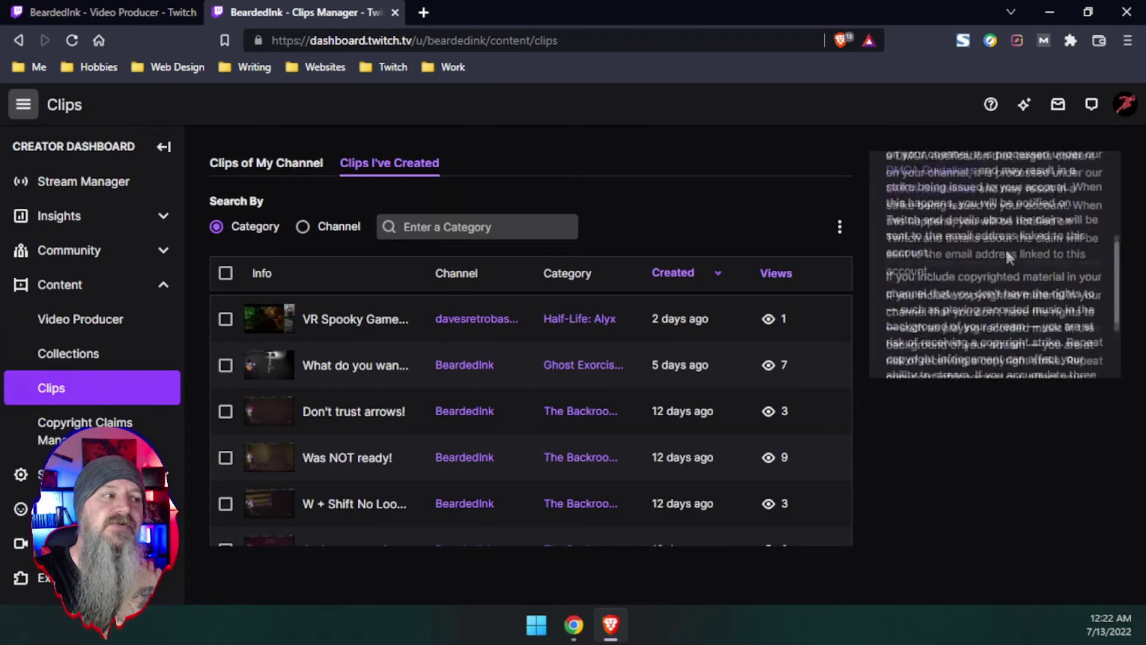
pyautogui.scroll(5, 1008, 248)
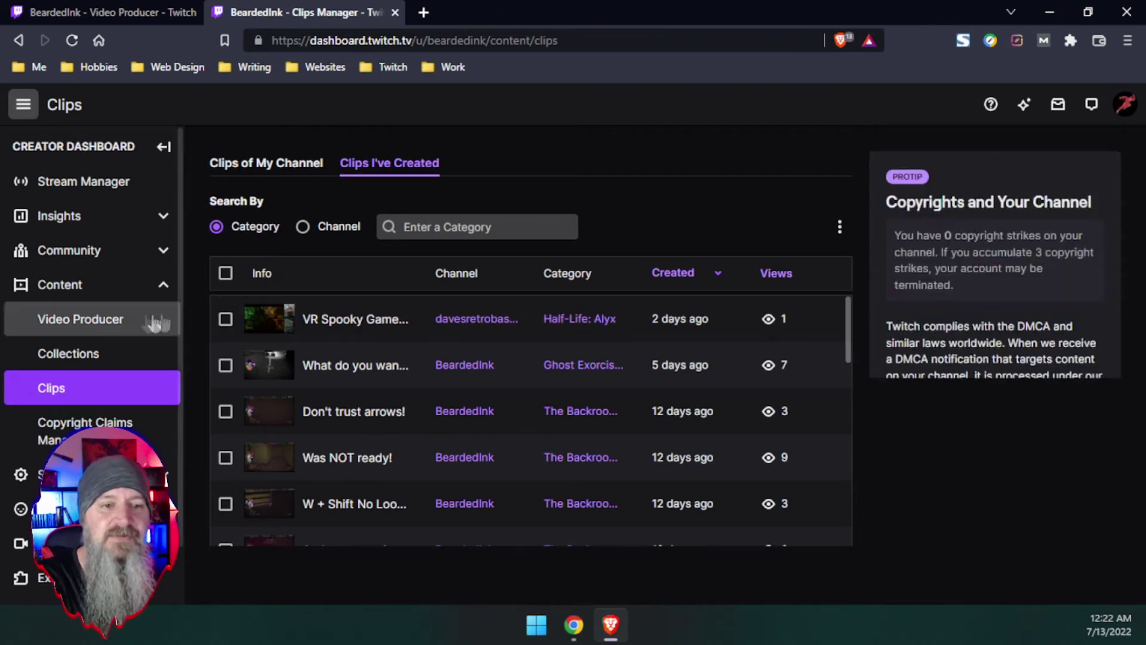
# Revisit the Video Producer and Clips pages and open the Copyright Claims Manager
pyautogui.click(115, 320)
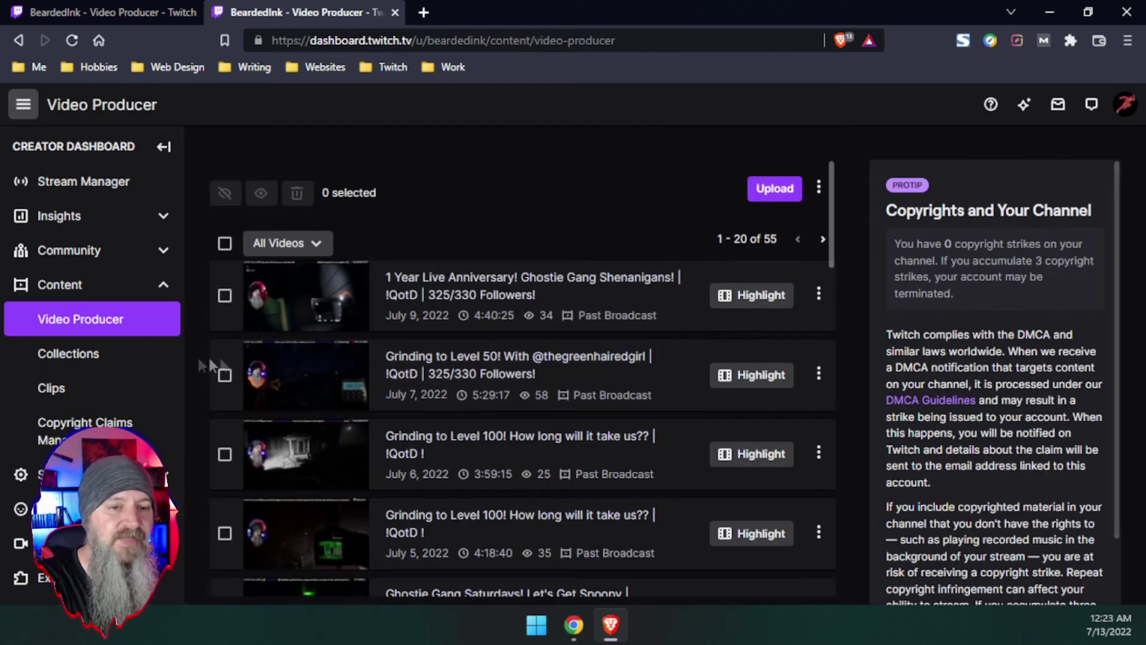
pyautogui.click(51, 388)
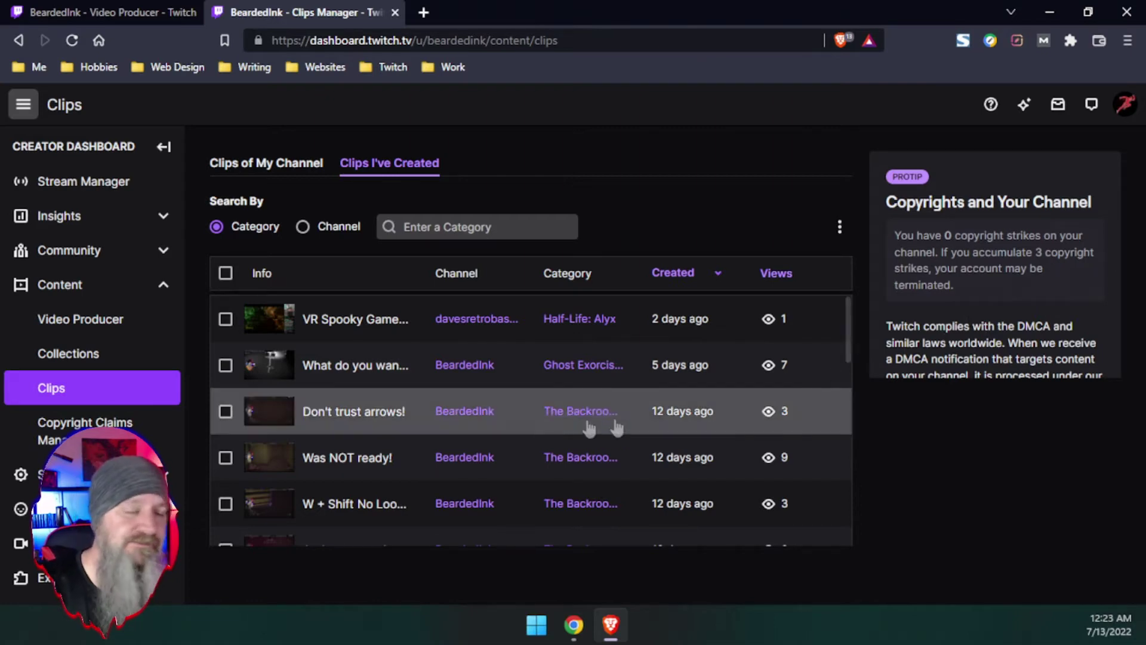
pyautogui.click(84, 422)
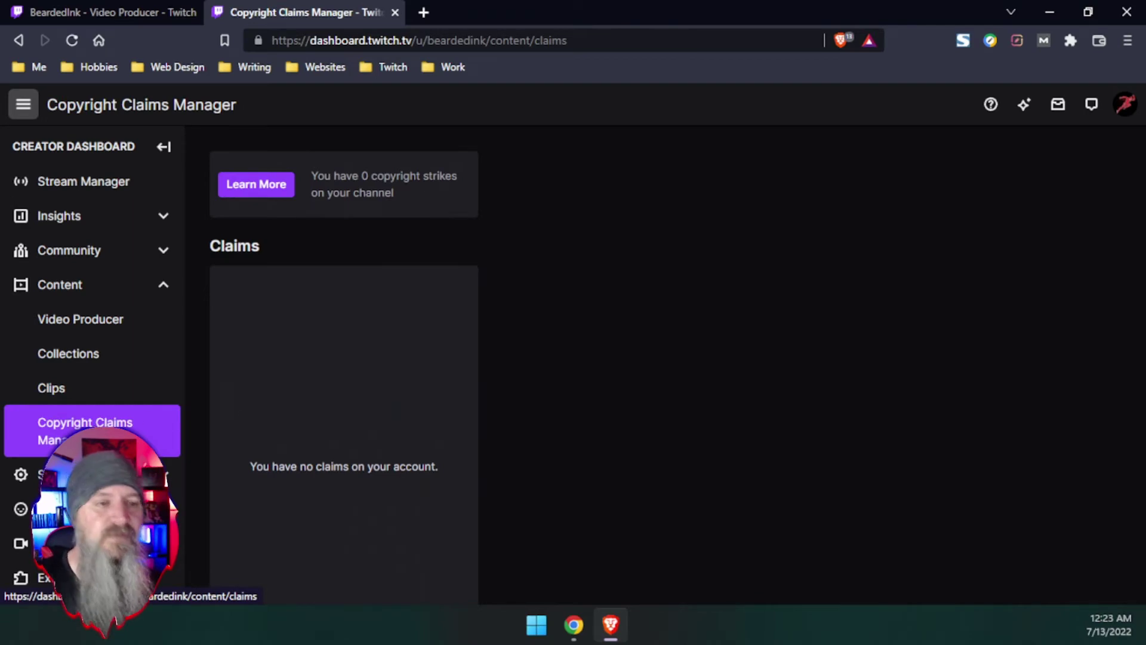
# Return to the Video Producer and examine the copyright notice, marking the strike count and the strike limit while browsing the past broadcasts
pyautogui.click(108, 325)
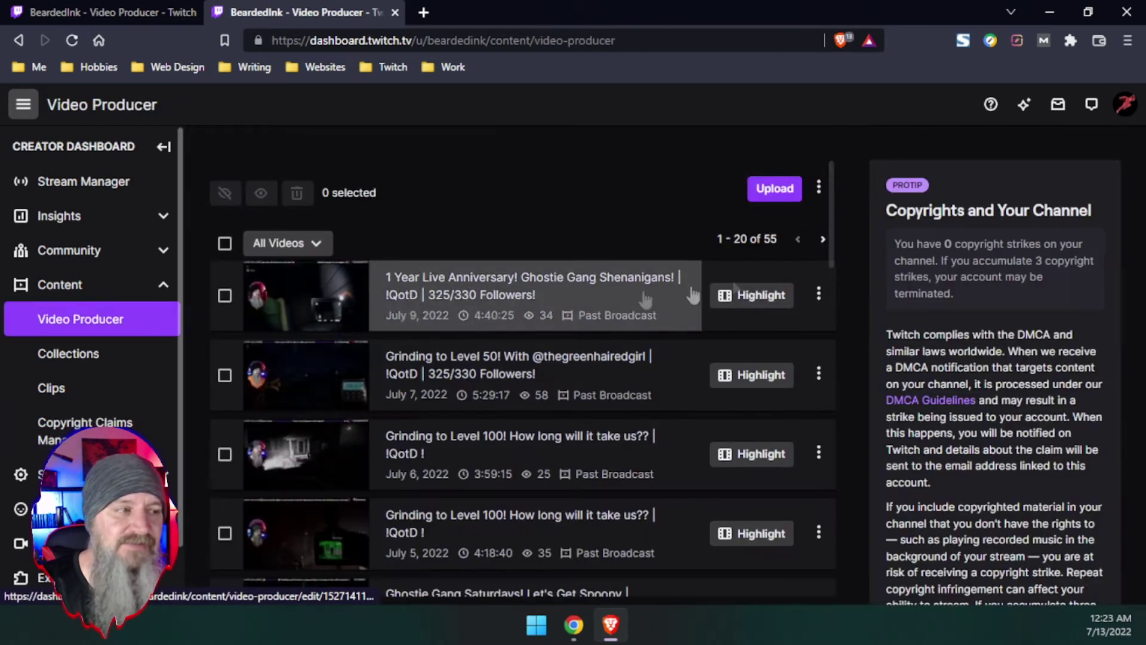
pyautogui.moveTo(899, 245); pyautogui.dragTo(953, 244)
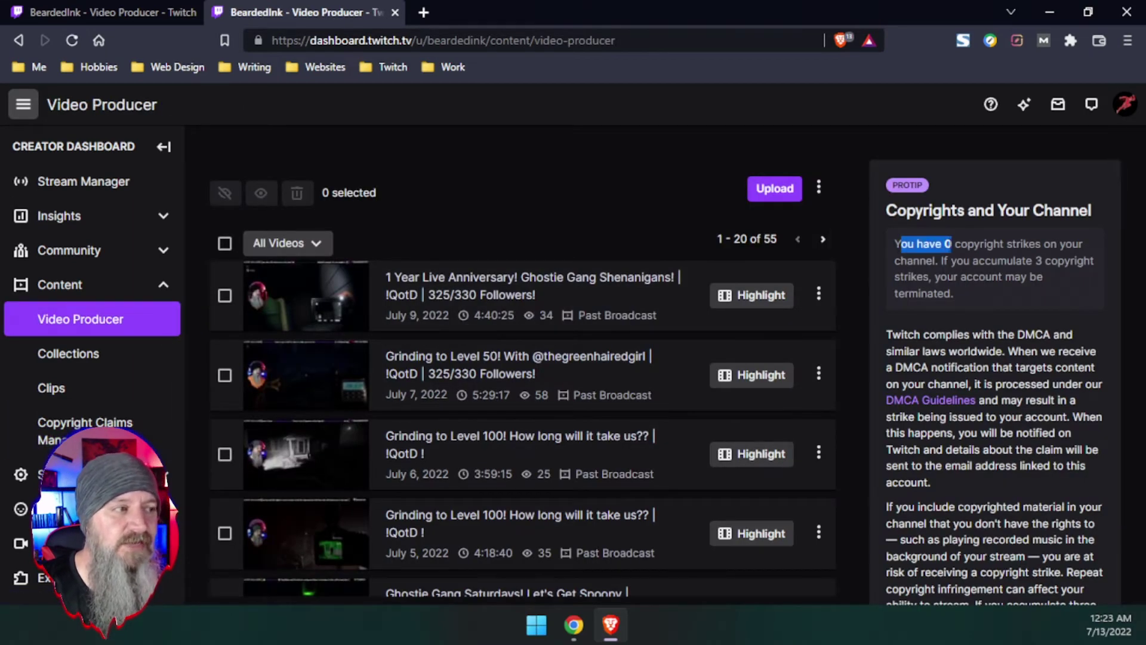
pyautogui.click(952, 245)
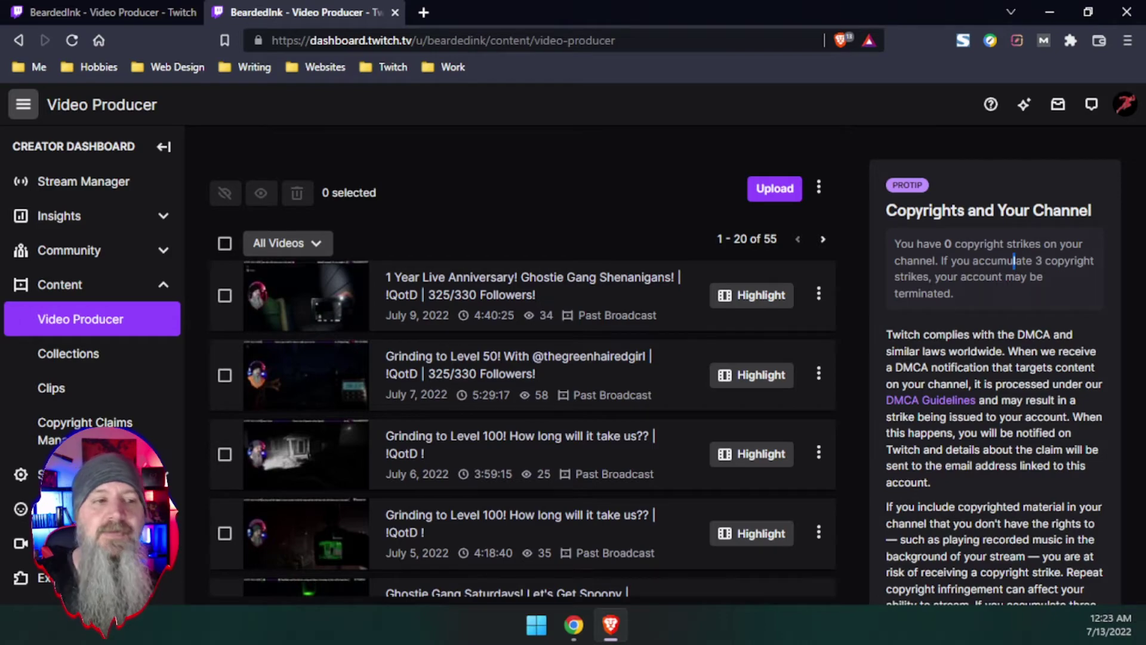
pyautogui.scroll(-3, 549, 434)
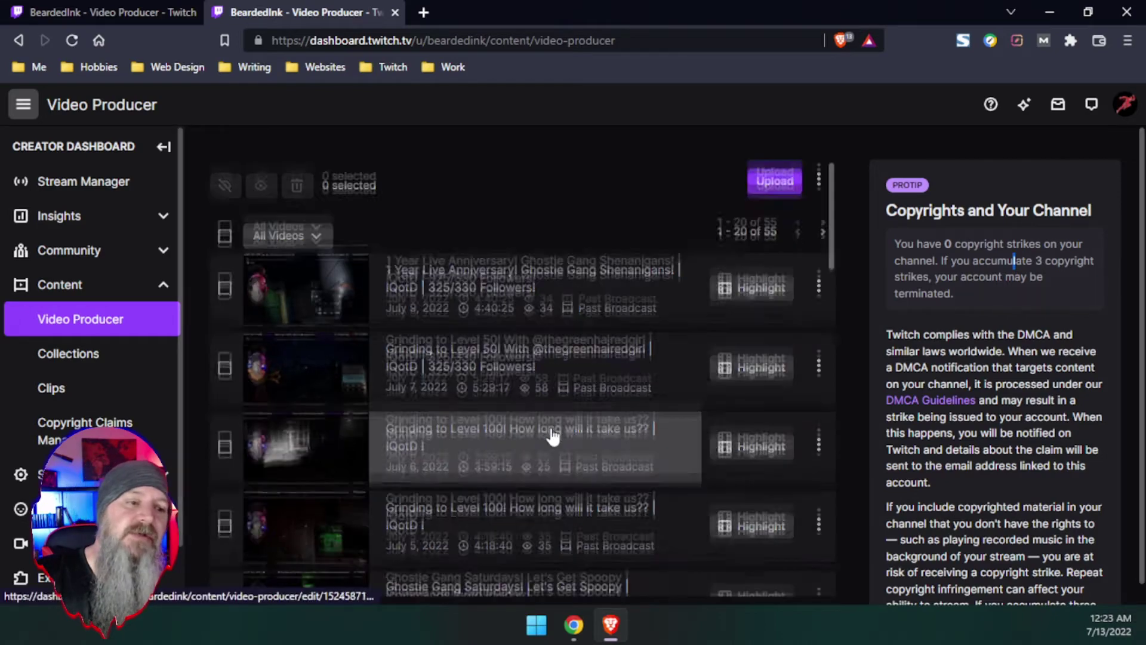
pyautogui.scroll(-5, 478, 432)
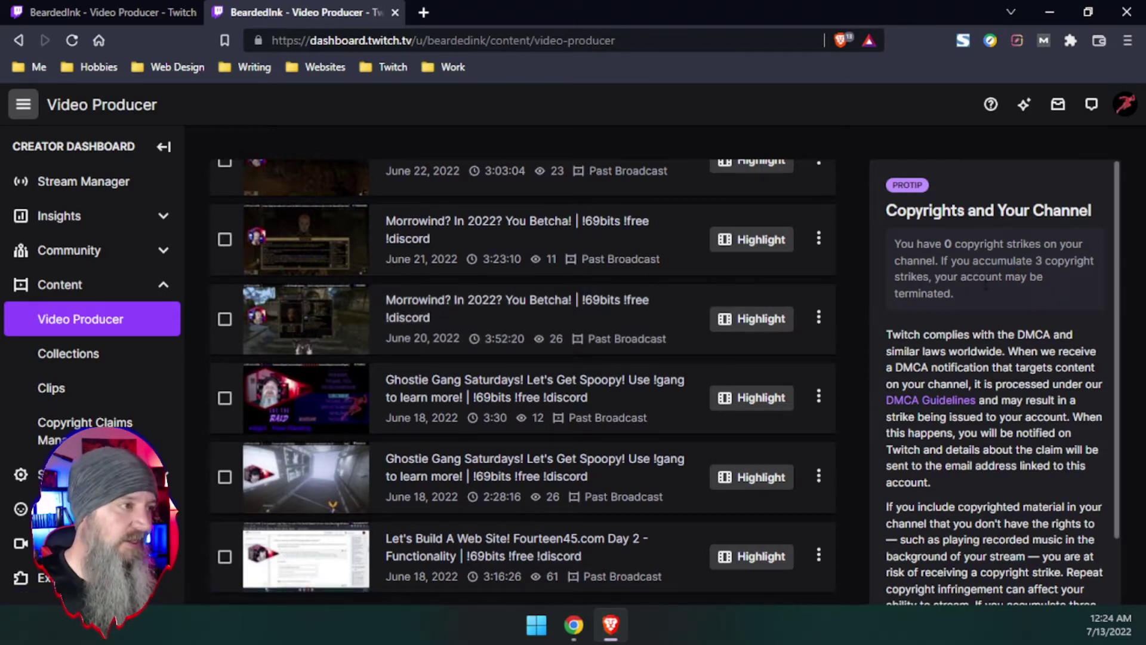
pyautogui.moveTo(1037, 261); pyautogui.dragTo(929, 277)
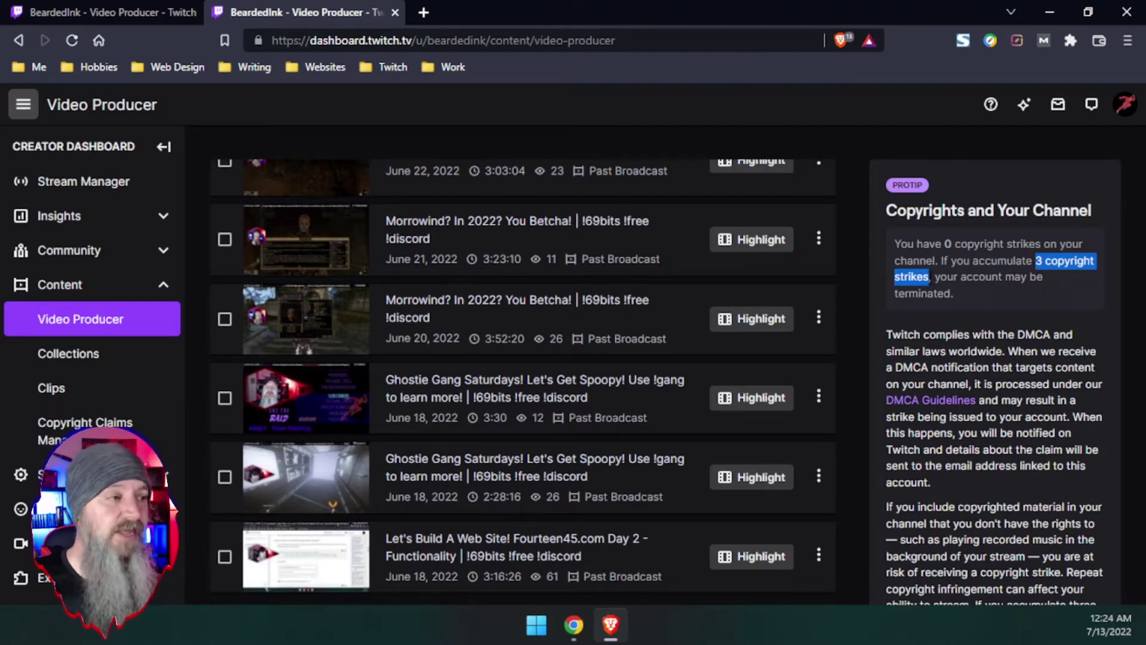
pyautogui.click(936, 278)
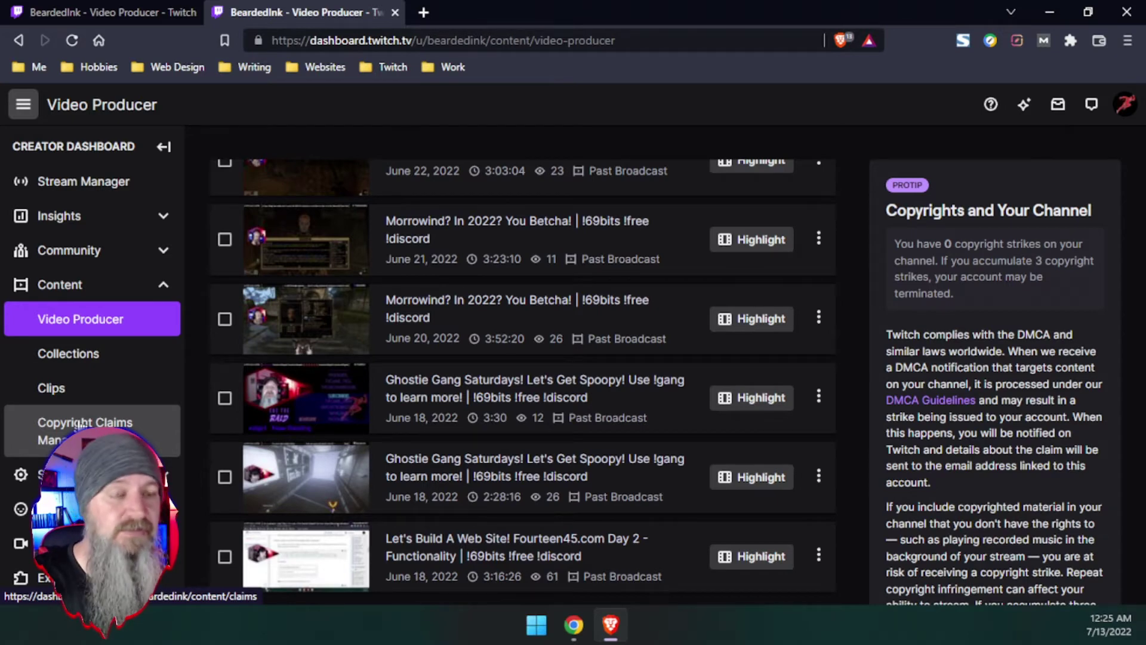
# Show the channel's copyright claims and strikes in the Copyright Claims Manager
pyautogui.click(83, 424)
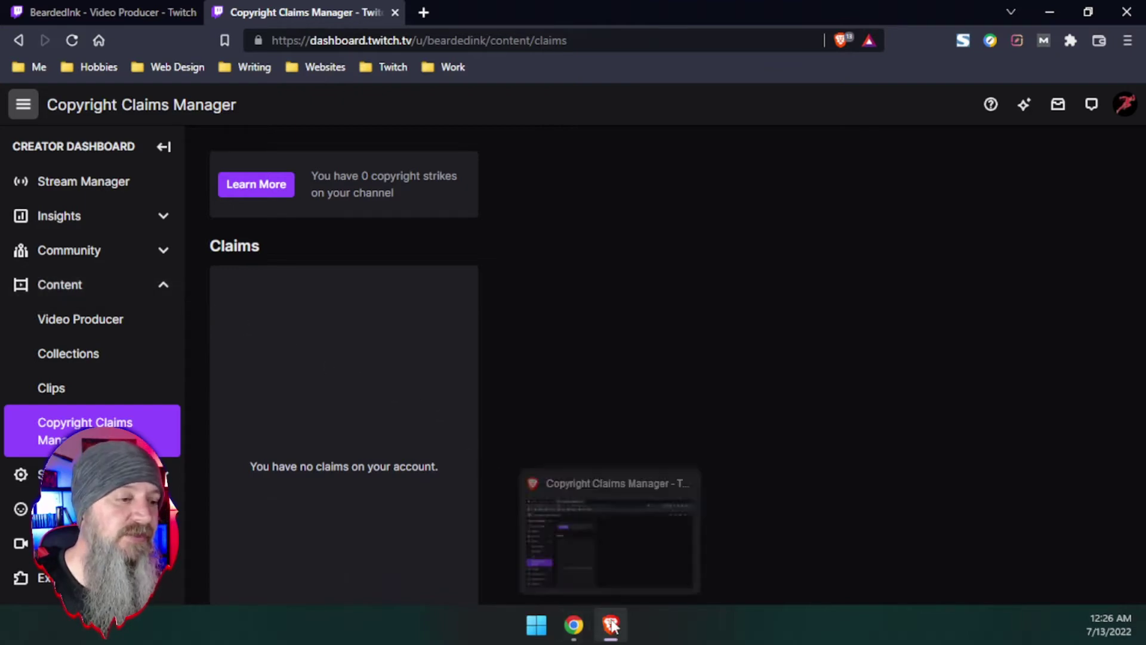
pyautogui.click(573, 625)
pyautogui.click(610, 625)
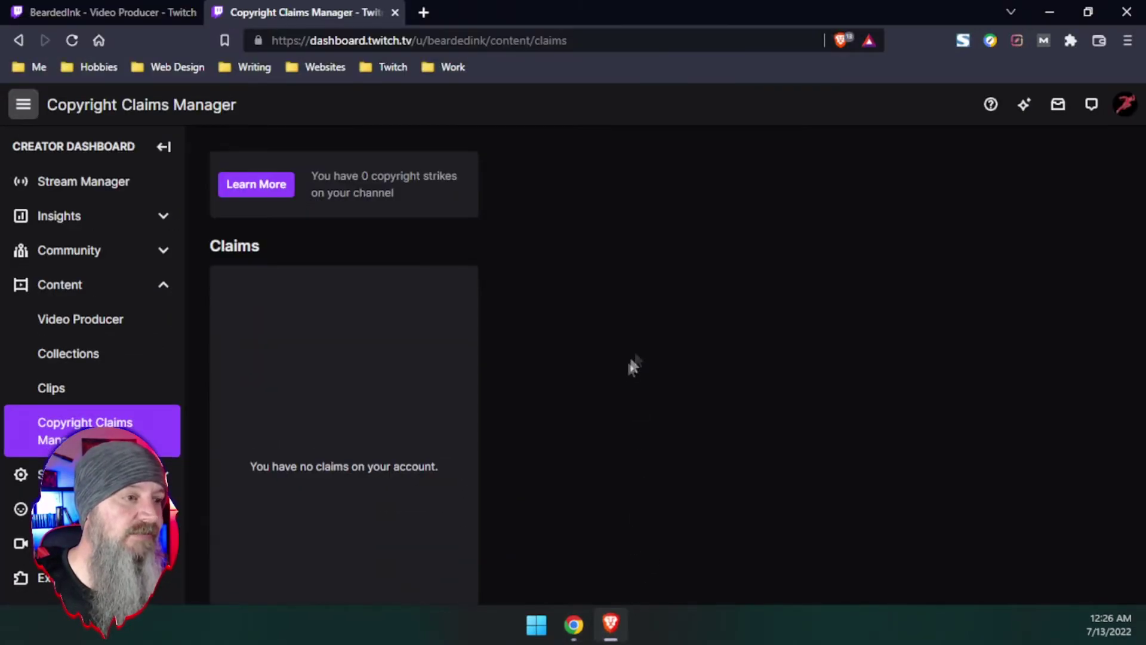
# Go from the account options to the own channel page and show its About section
pyautogui.click(1125, 104)
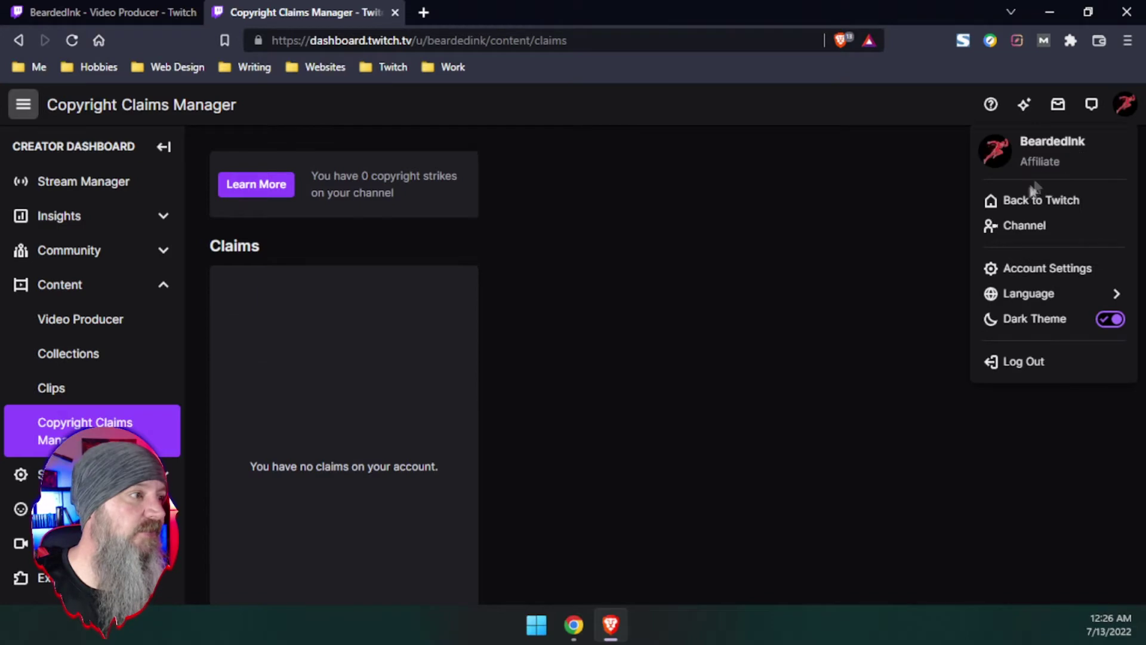
pyautogui.click(1024, 225)
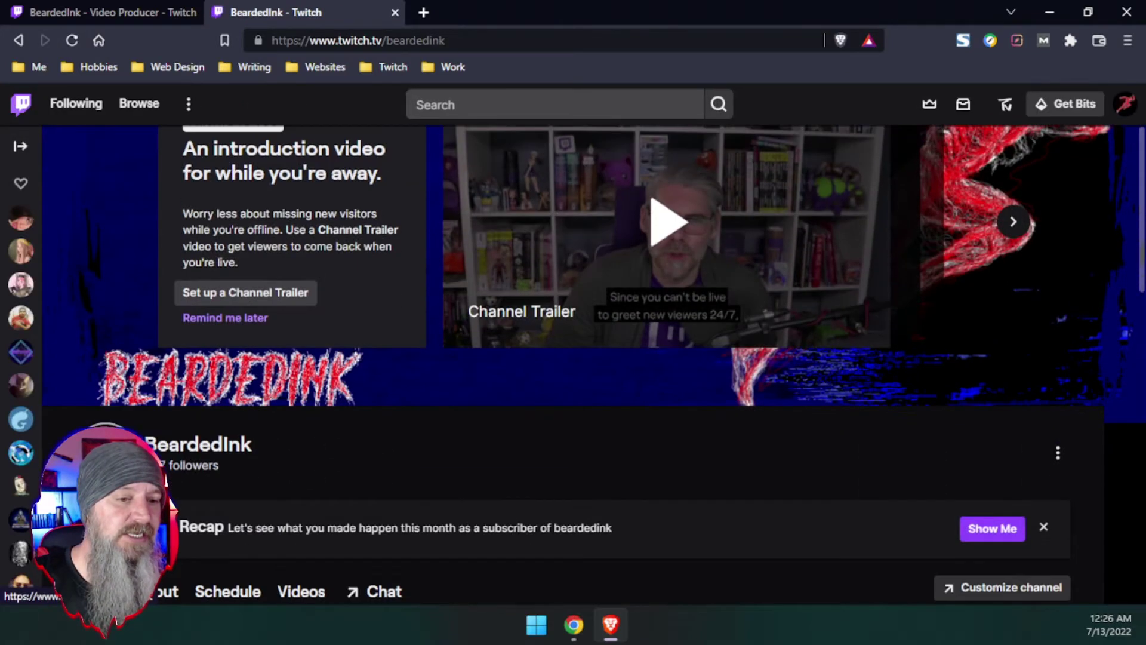
pyautogui.scroll(-3, 167, 591)
pyautogui.click(156, 424)
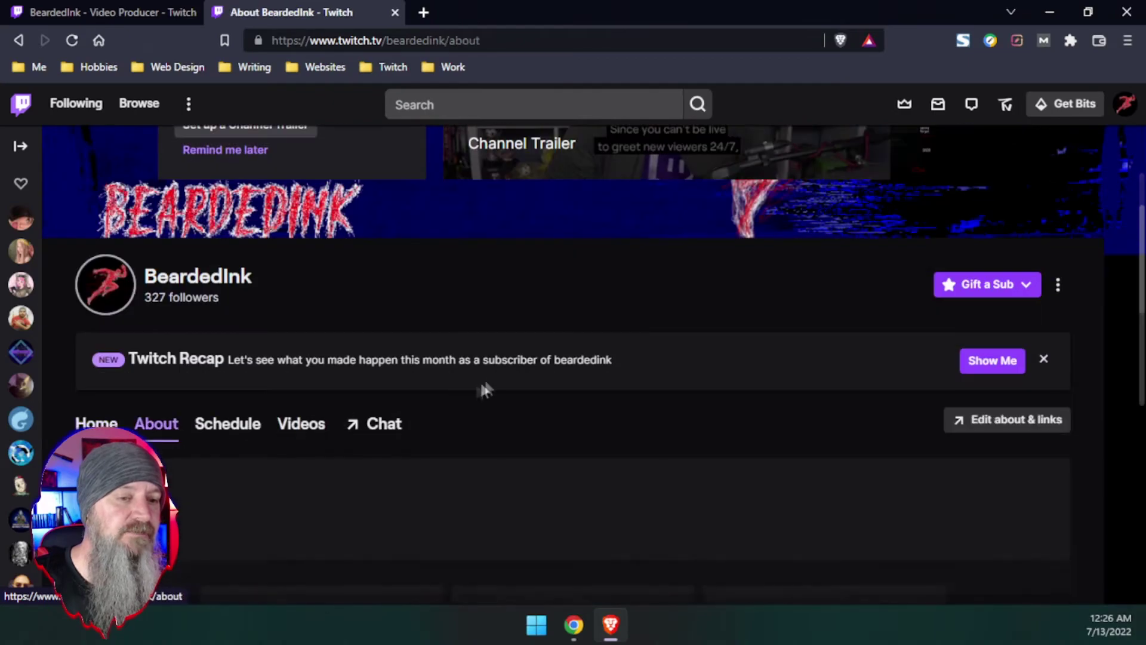
# Examine the About panels, especially the DMCA Proof panel's permissions and music source links, and return to the start of the page
pyautogui.scroll(-3, 547, 379)
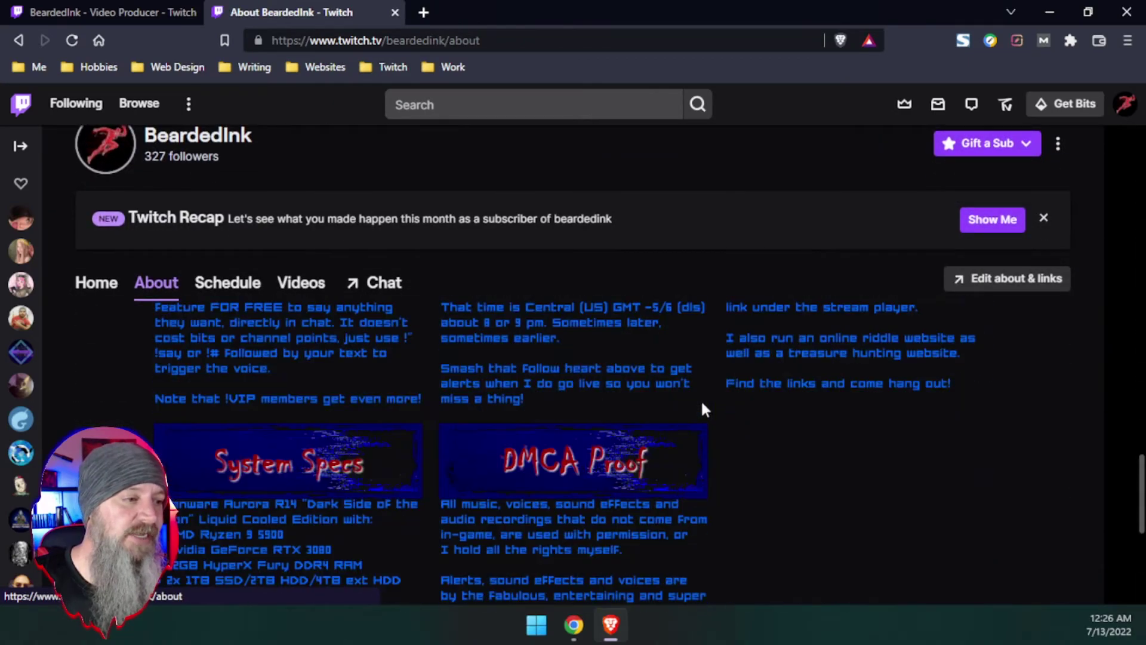
pyautogui.scroll(-3, 716, 411)
pyautogui.scroll(2, 743, 412)
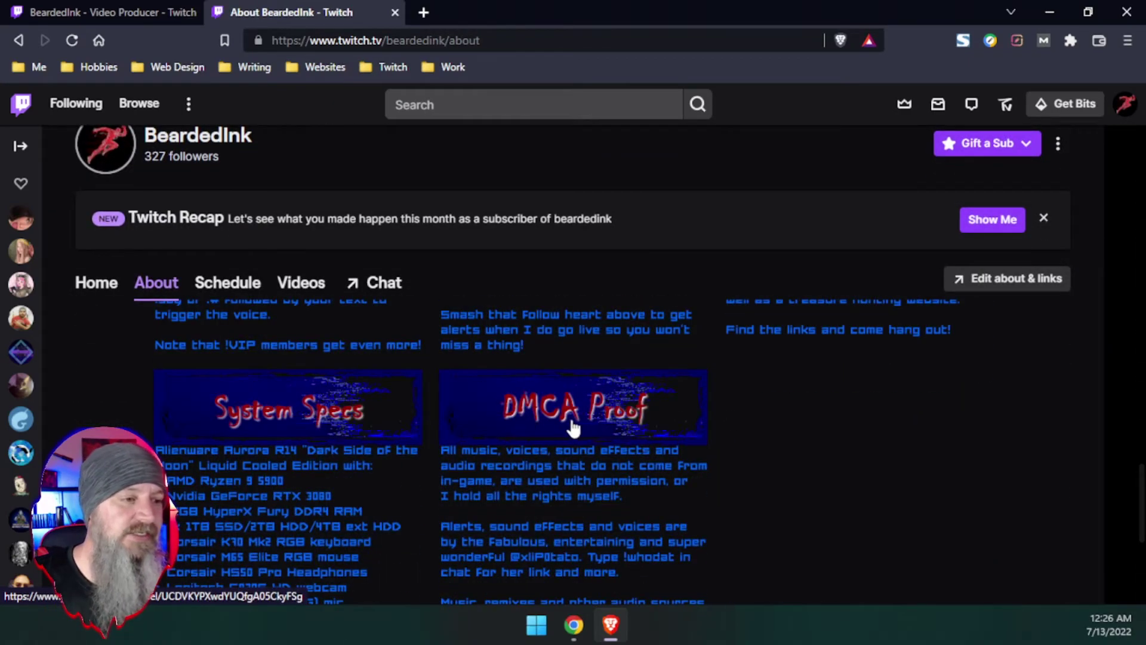
pyautogui.scroll(-2, 729, 426)
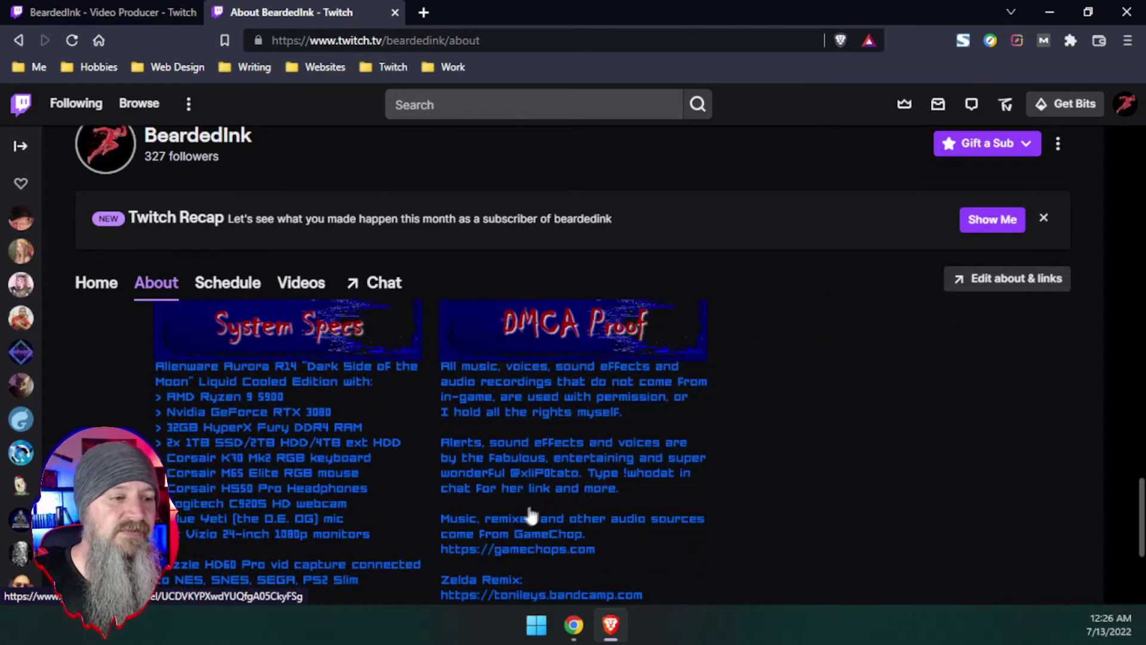
pyautogui.scroll(-2, 573, 489)
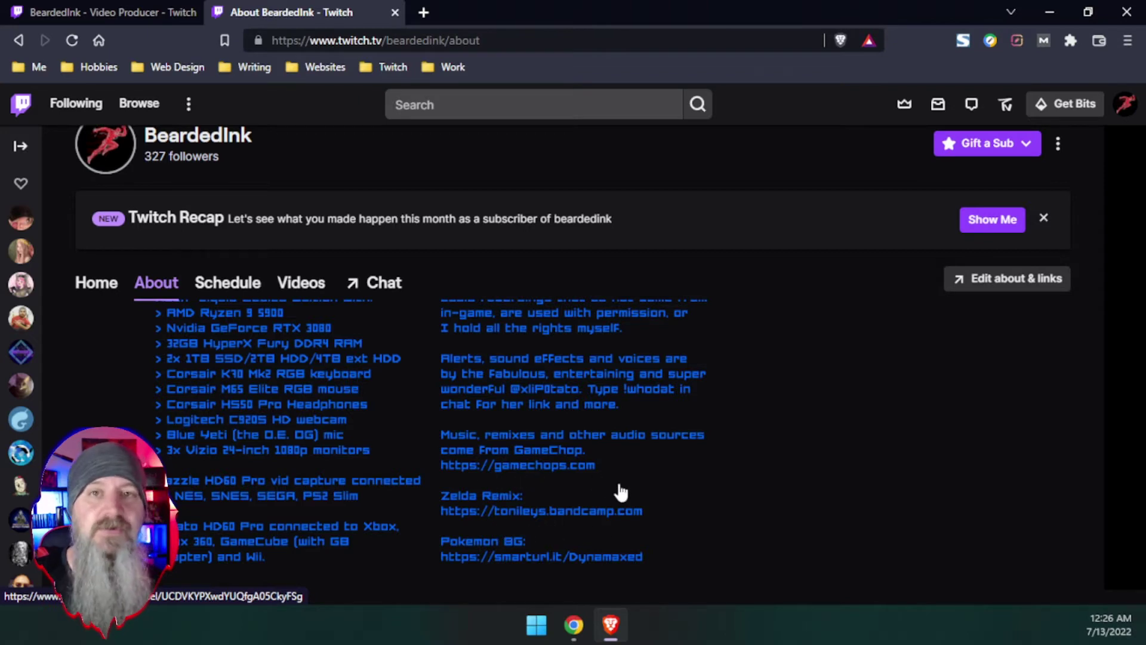
pyautogui.scroll(5, 752, 507)
pyautogui.scroll(3, 753, 512)
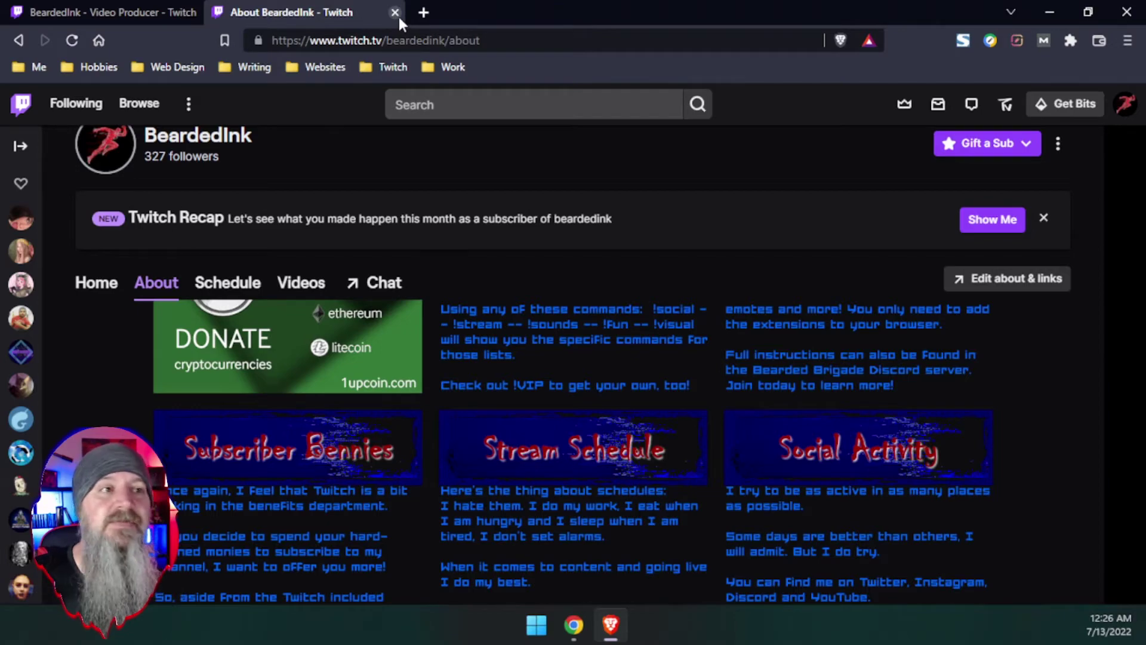
pyautogui.scroll(-8, 715, 382)
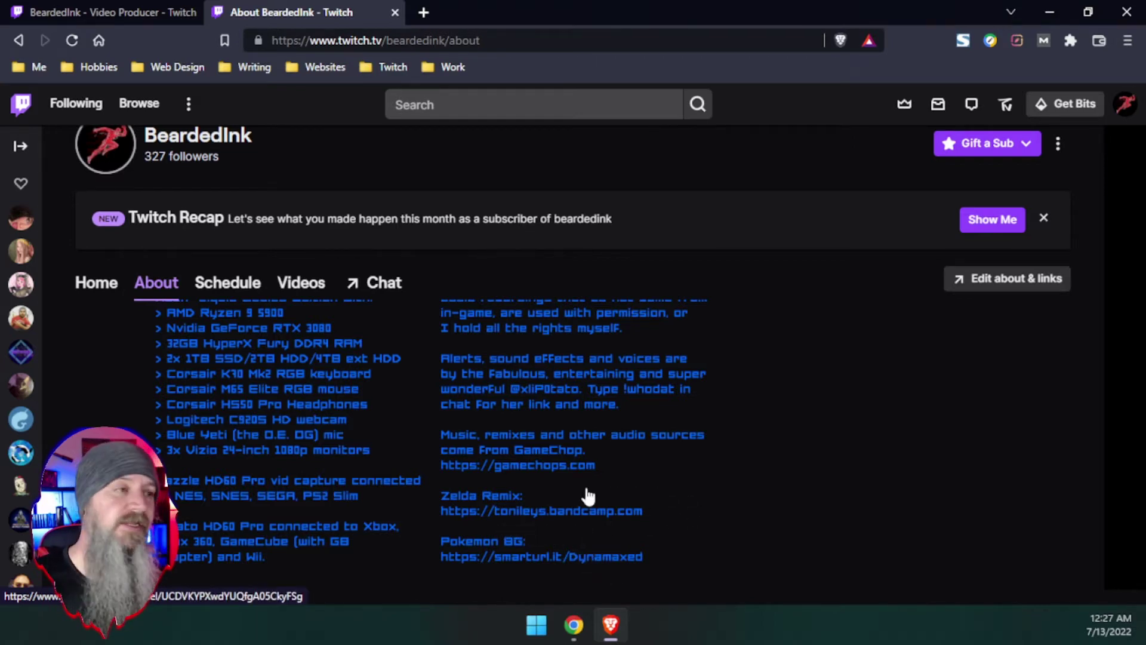
pyautogui.scroll(10, 678, 471)
pyautogui.scroll(5, 680, 468)
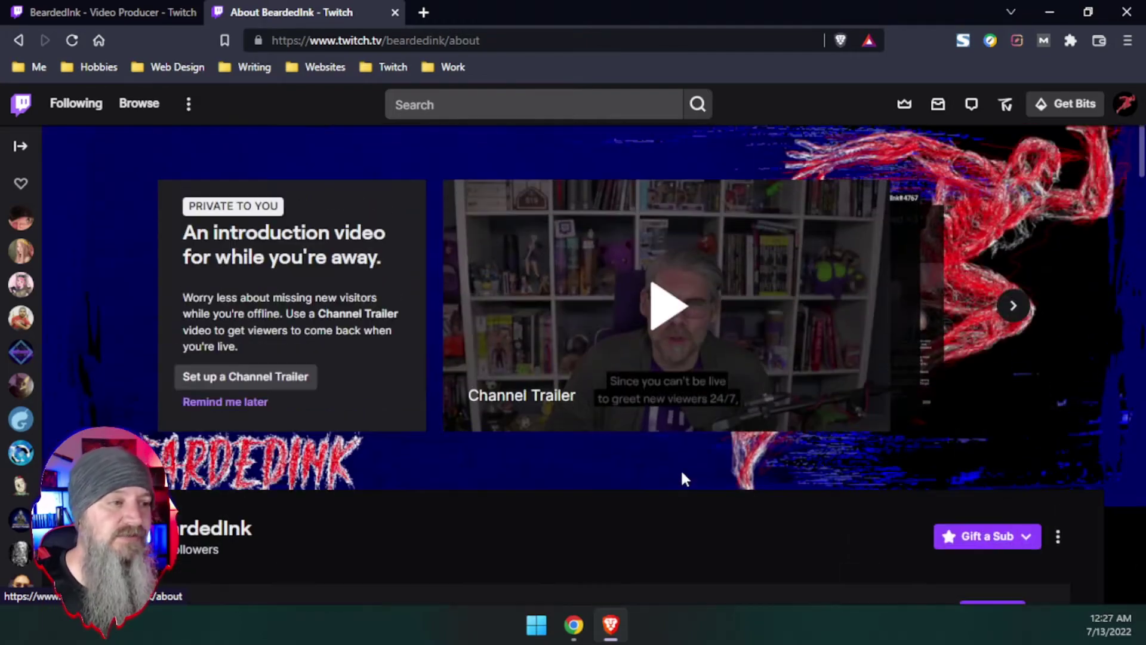
# Close the channel's About page and leave the past broadcast's editor without saving, returning to the video list
pyautogui.click(394, 13)
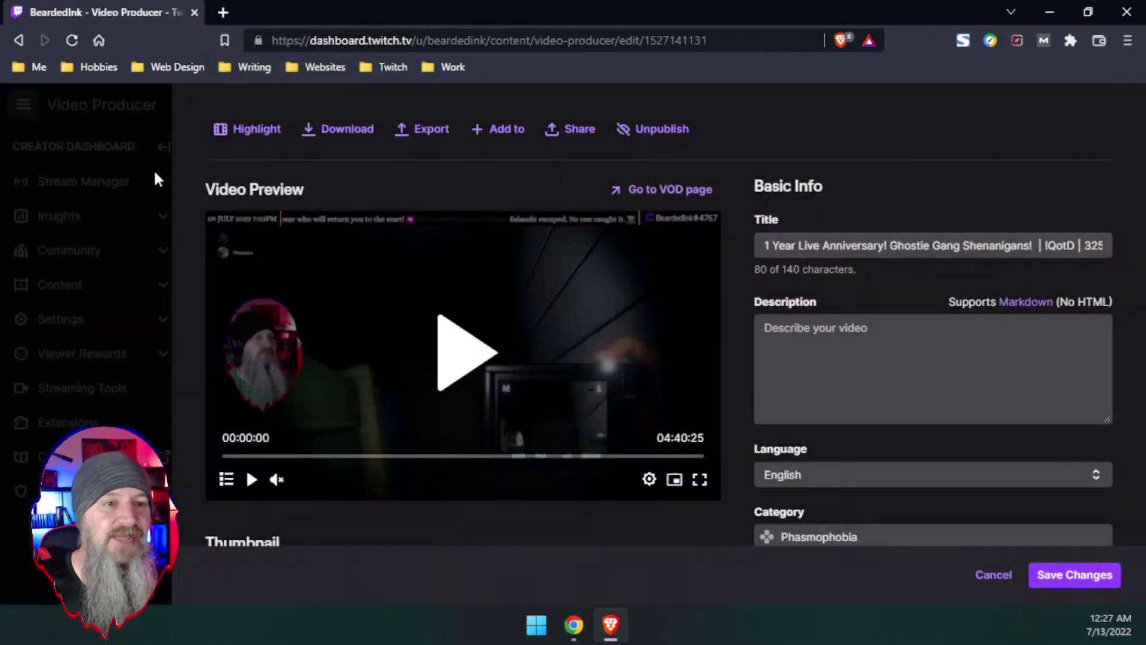
pyautogui.click(154, 173)
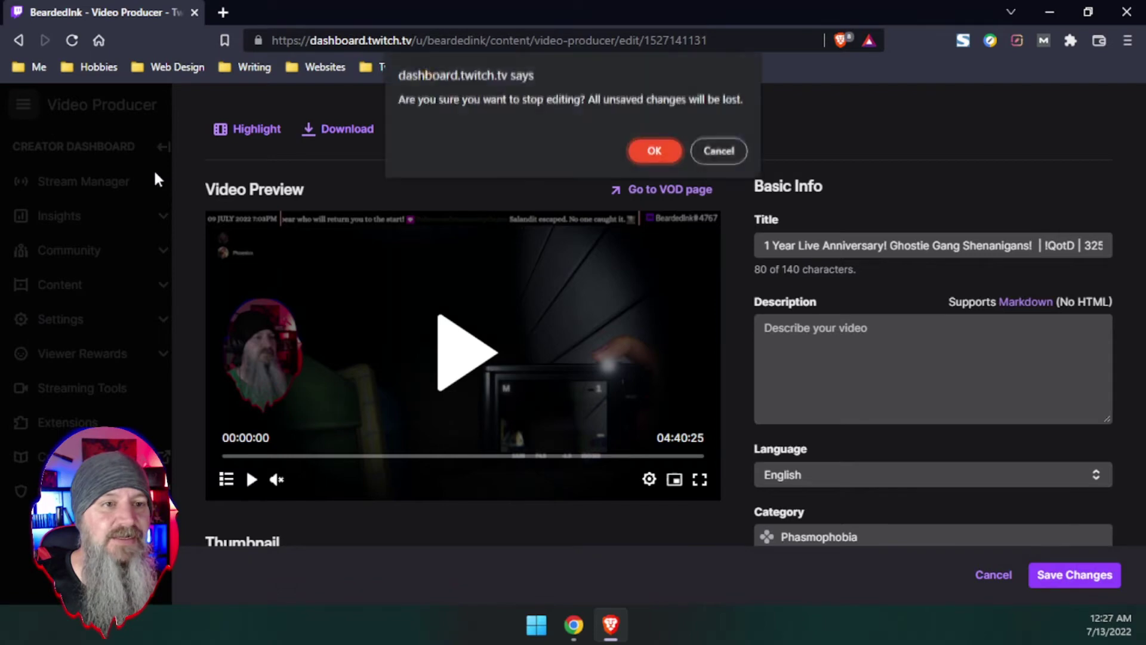
pyautogui.click(654, 146)
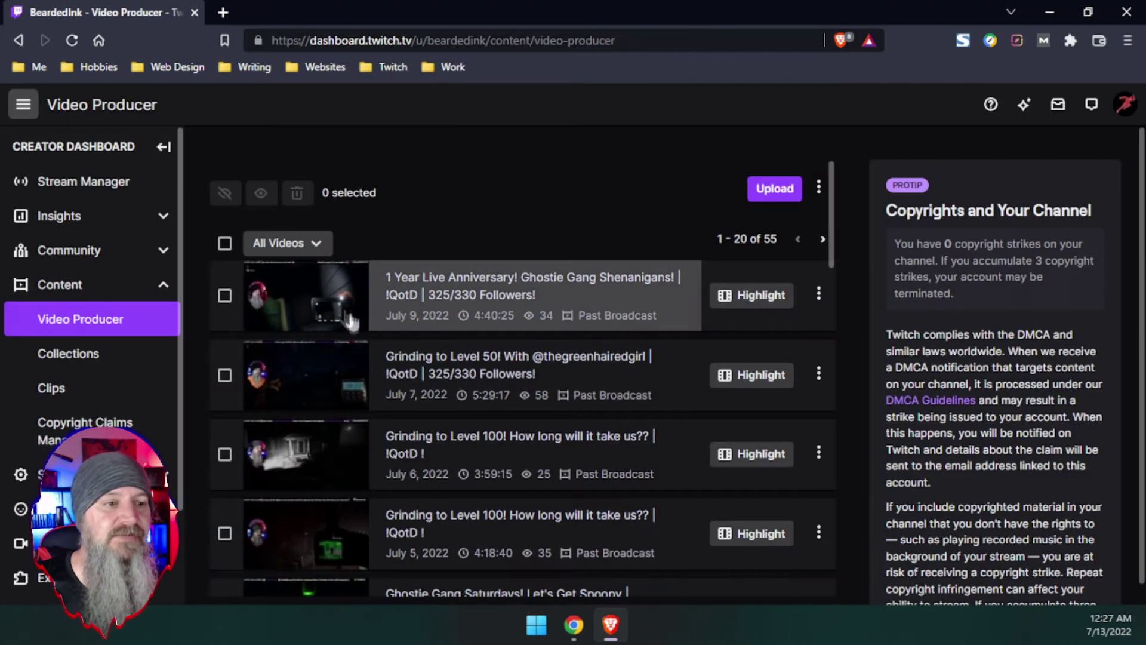
# Switch to Chrome, show the other channel's Copyright Claims Manager, and open that channel's Stream settings
pyautogui.click(571, 627)
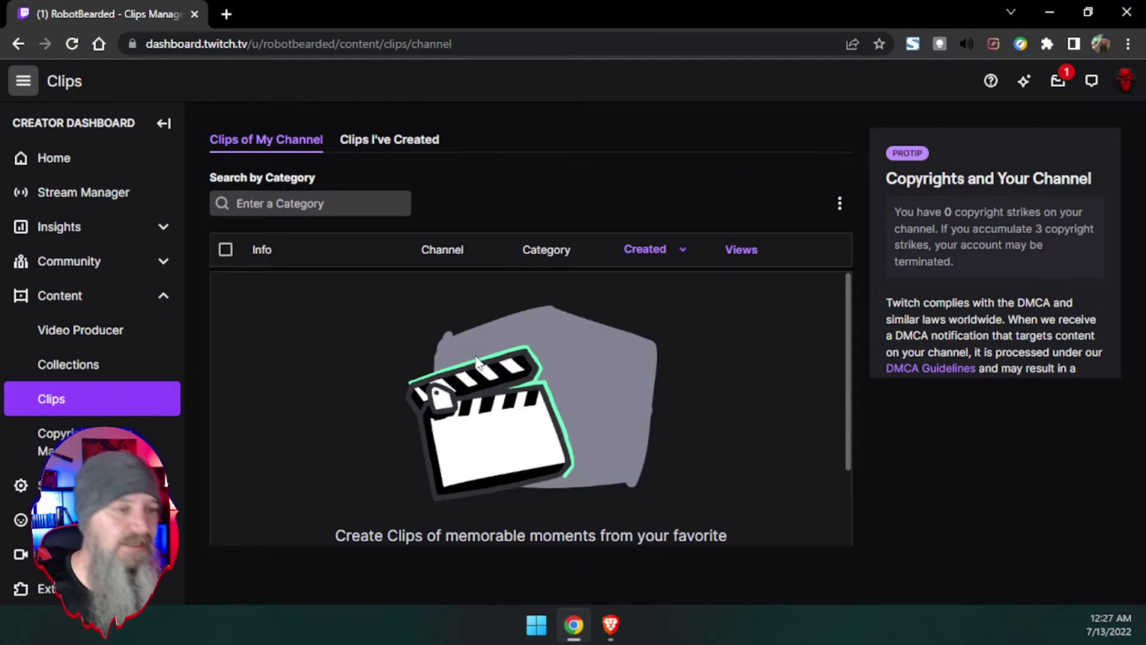
pyautogui.click(60, 441)
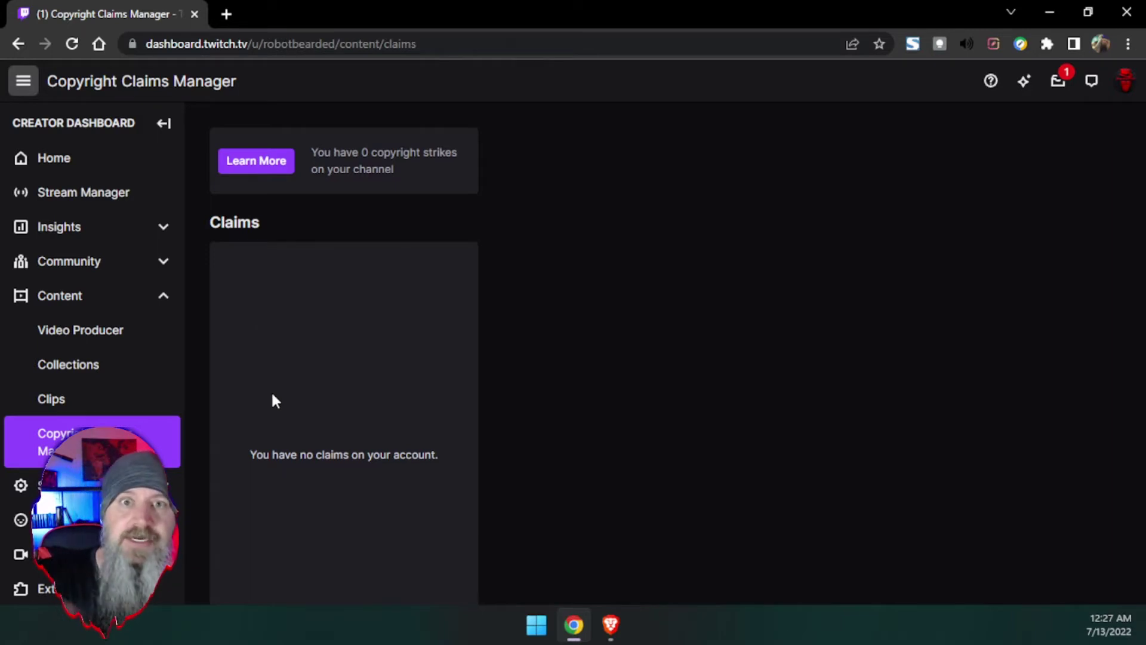
pyautogui.click(151, 296)
pyautogui.click(137, 335)
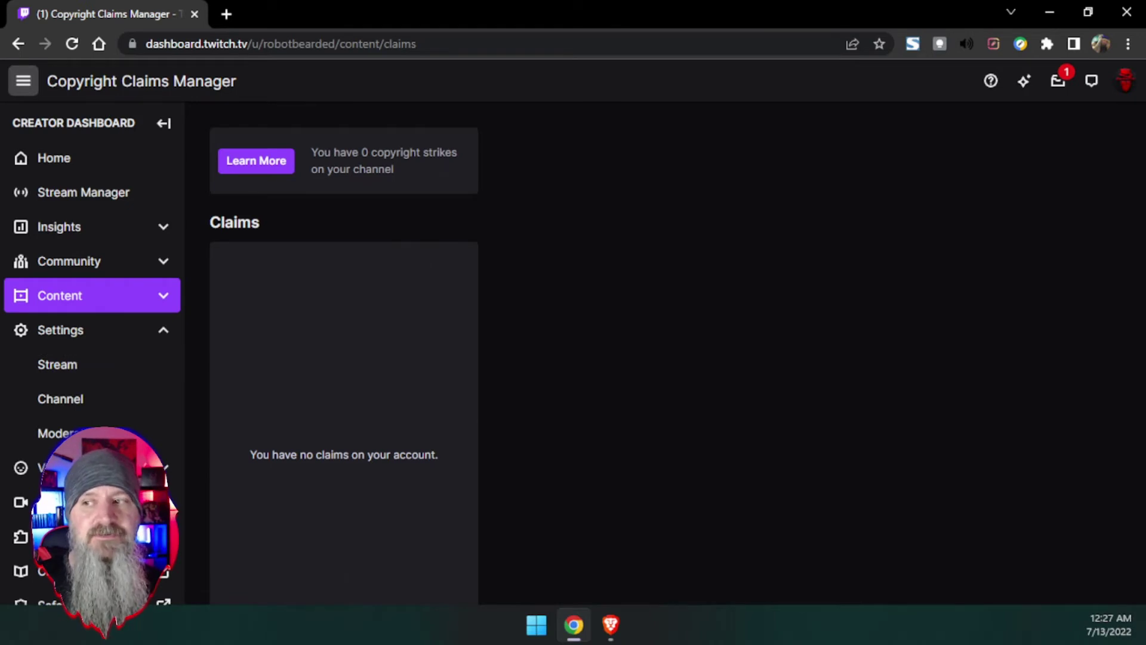
pyautogui.click(64, 365)
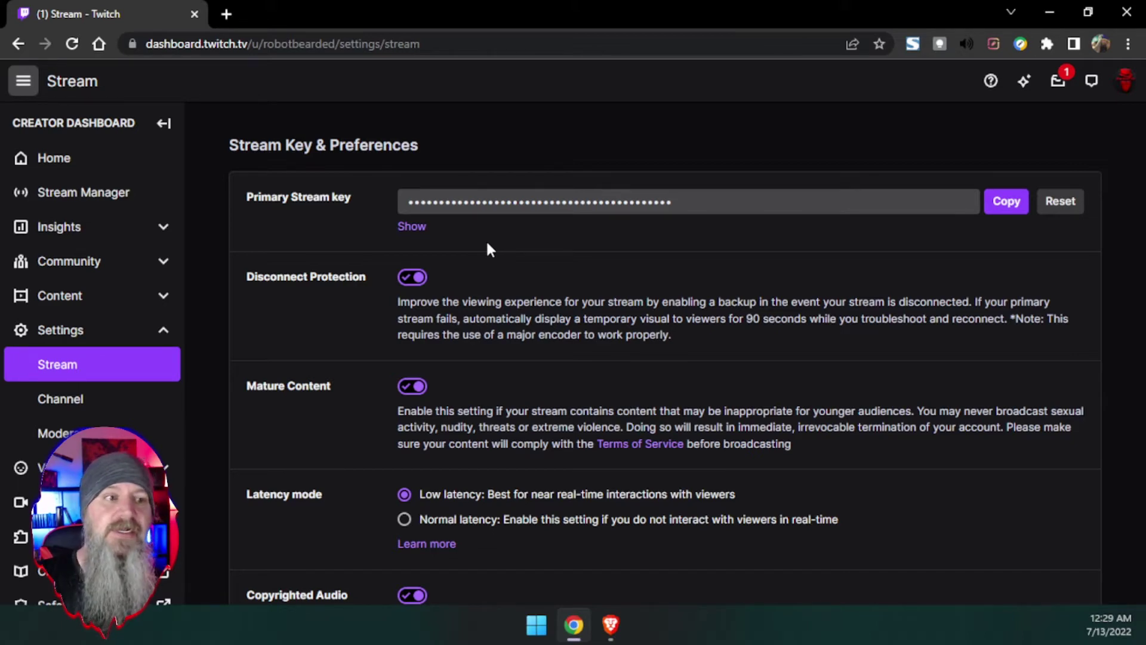
# Copy the primary stream key and examine the Disconnect Protection, Mature Content and Latency mode settings
pyautogui.click(1006, 210)
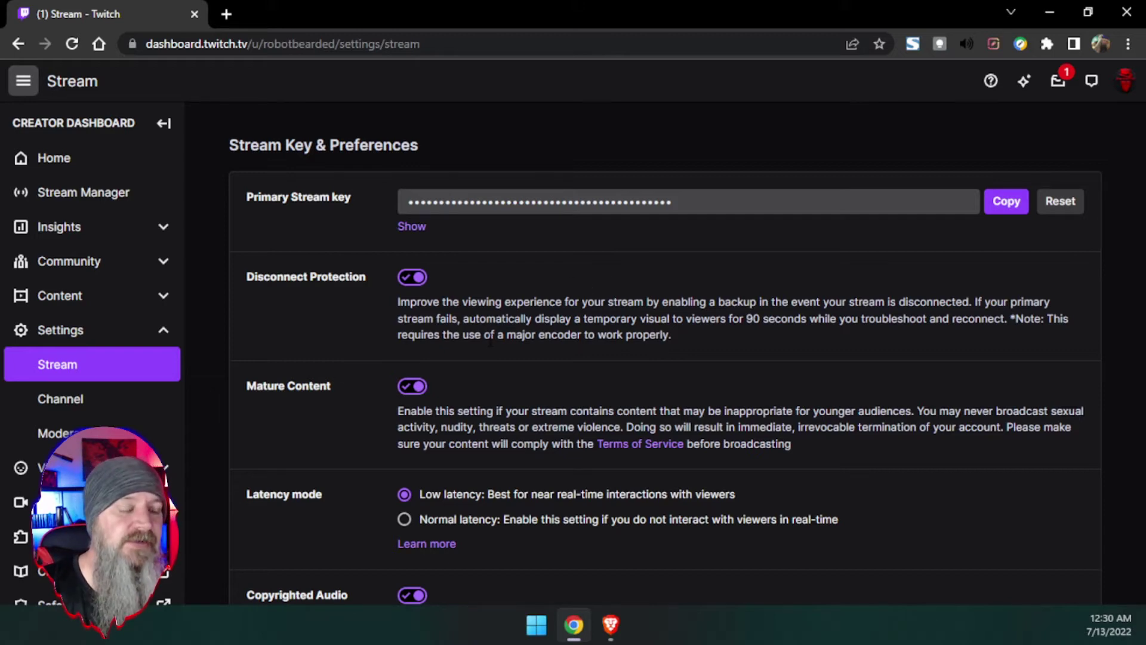
pyautogui.scroll(-1, 491, 342)
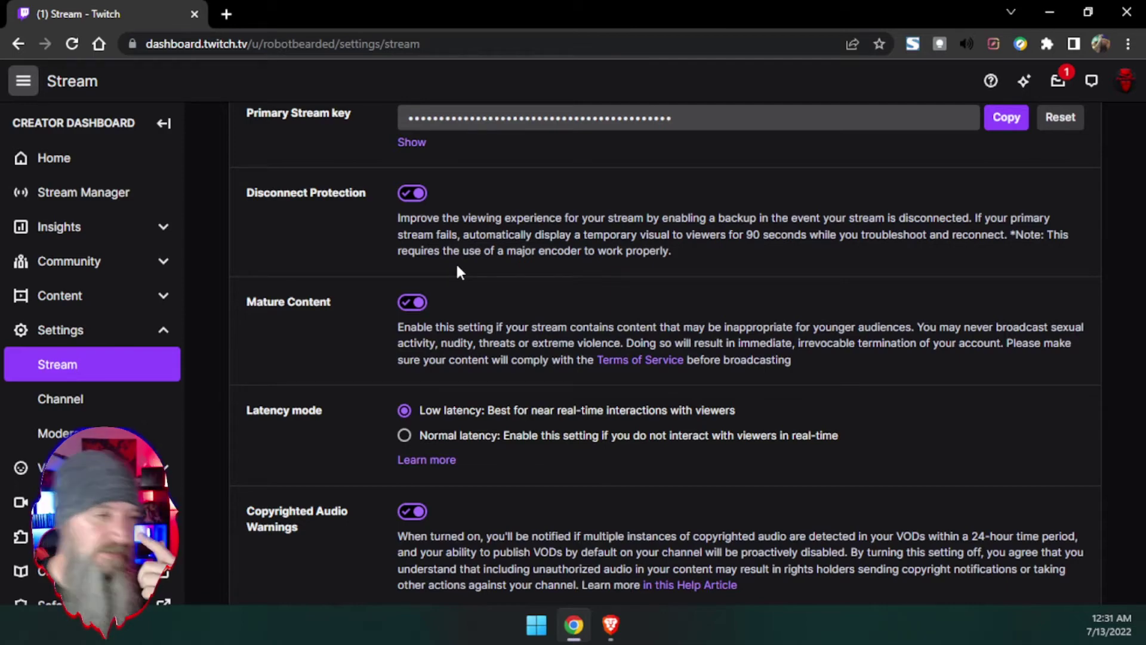
pyautogui.scroll(-3, 489, 245)
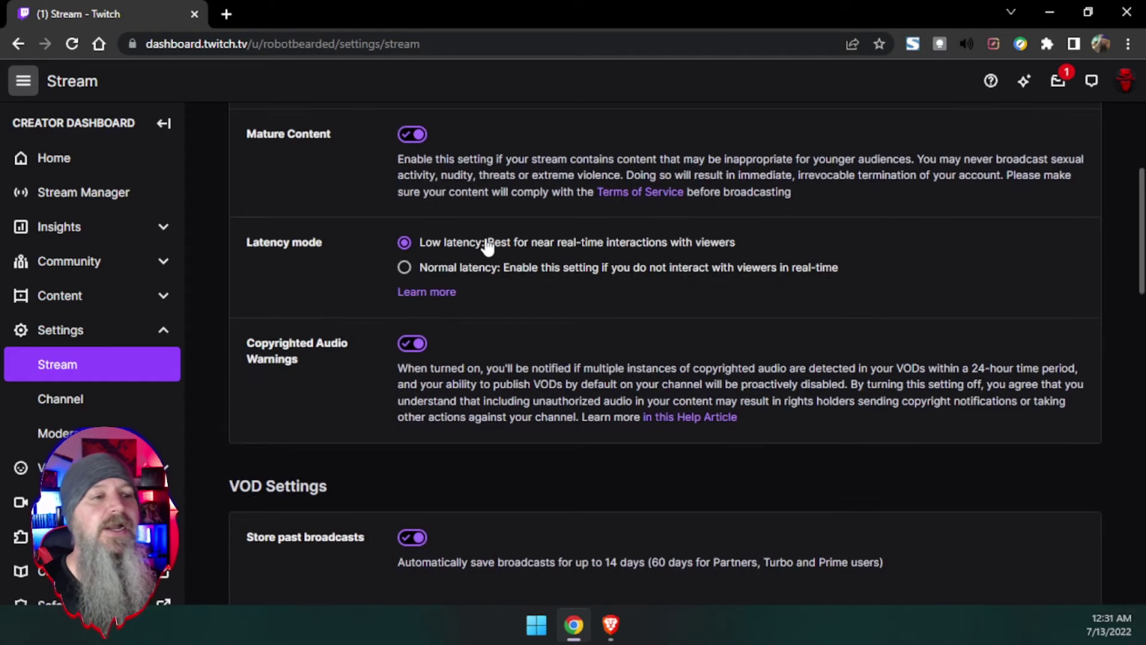
pyautogui.scroll(1, 341, 204)
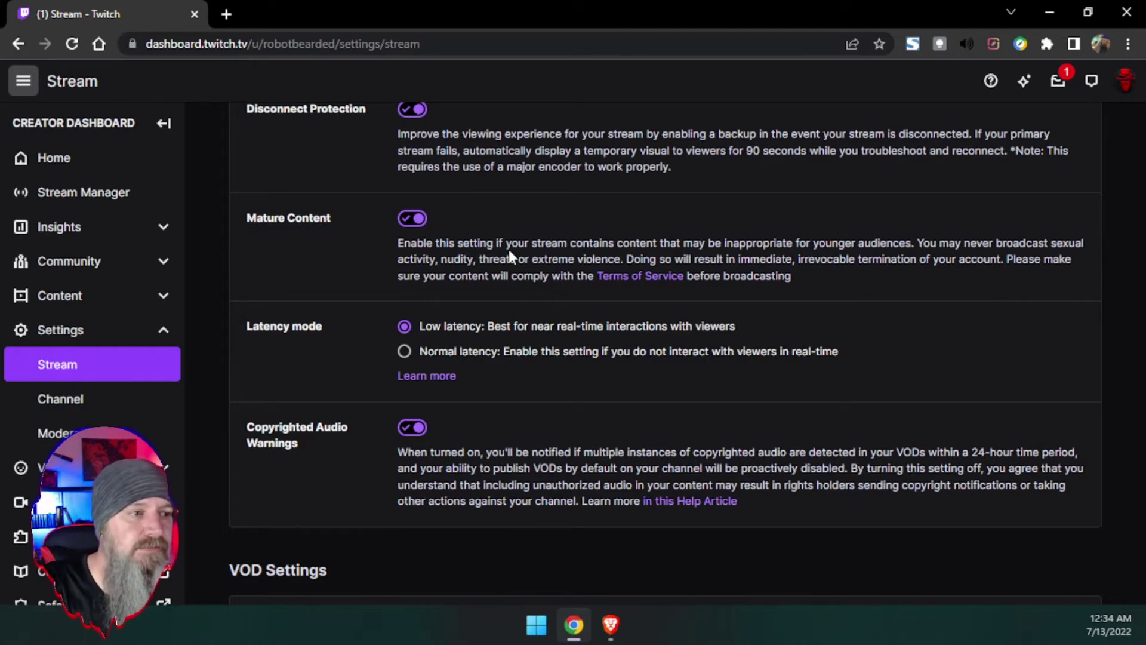
pyautogui.scroll(-1, 509, 253)
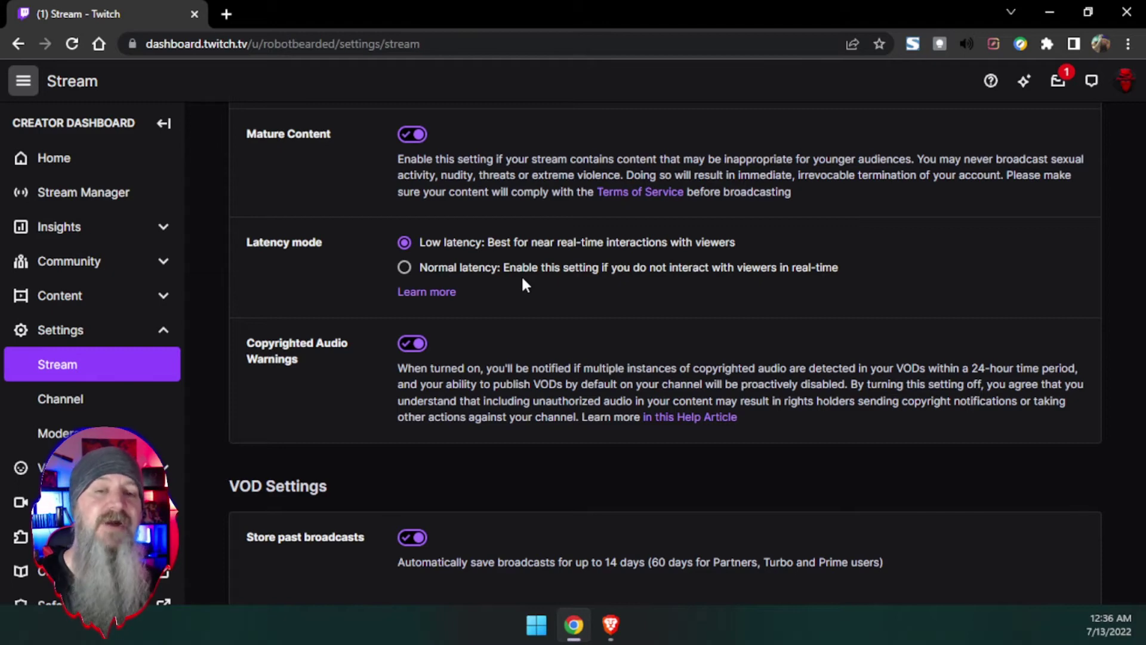
# Switch the latency mode to Normal latency and back to Low latency
pyautogui.click(451, 266)
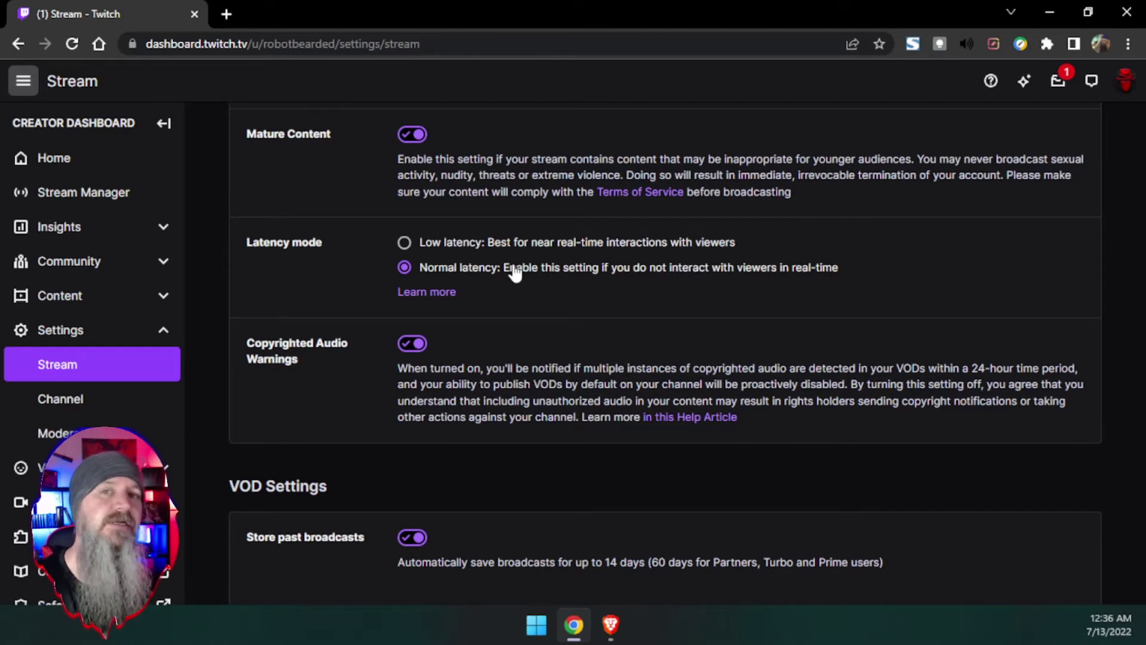
pyautogui.click(477, 246)
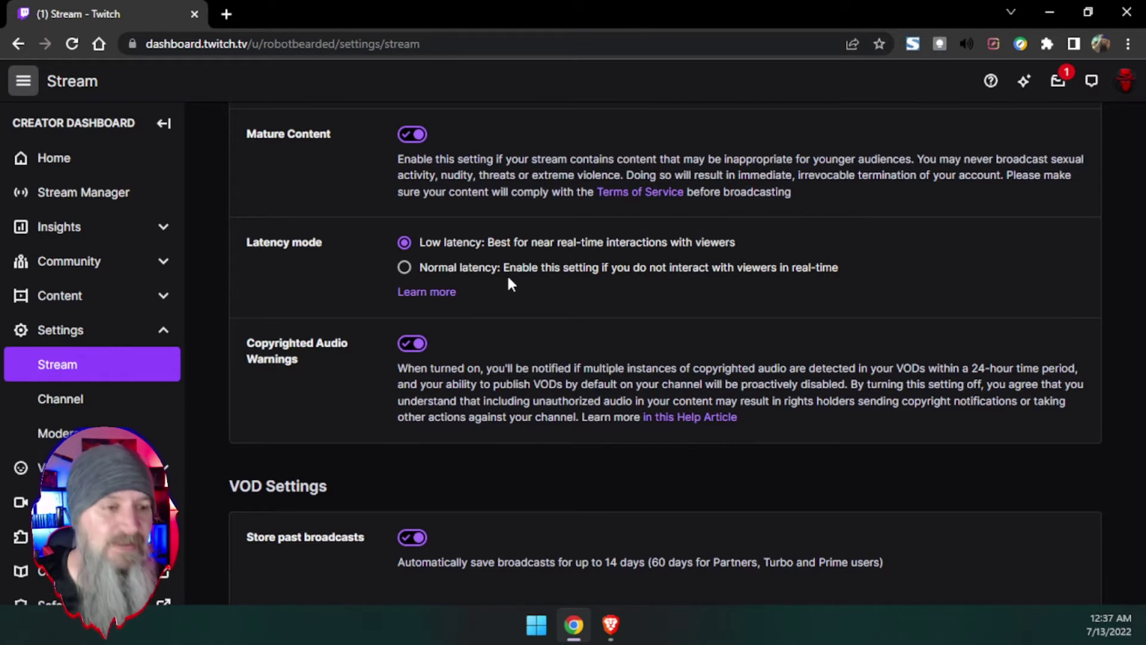
# In the VOD settings, turn Store past broadcasts off and on again, and do the same with Always Publish VODs
pyautogui.scroll(-2, 509, 285)
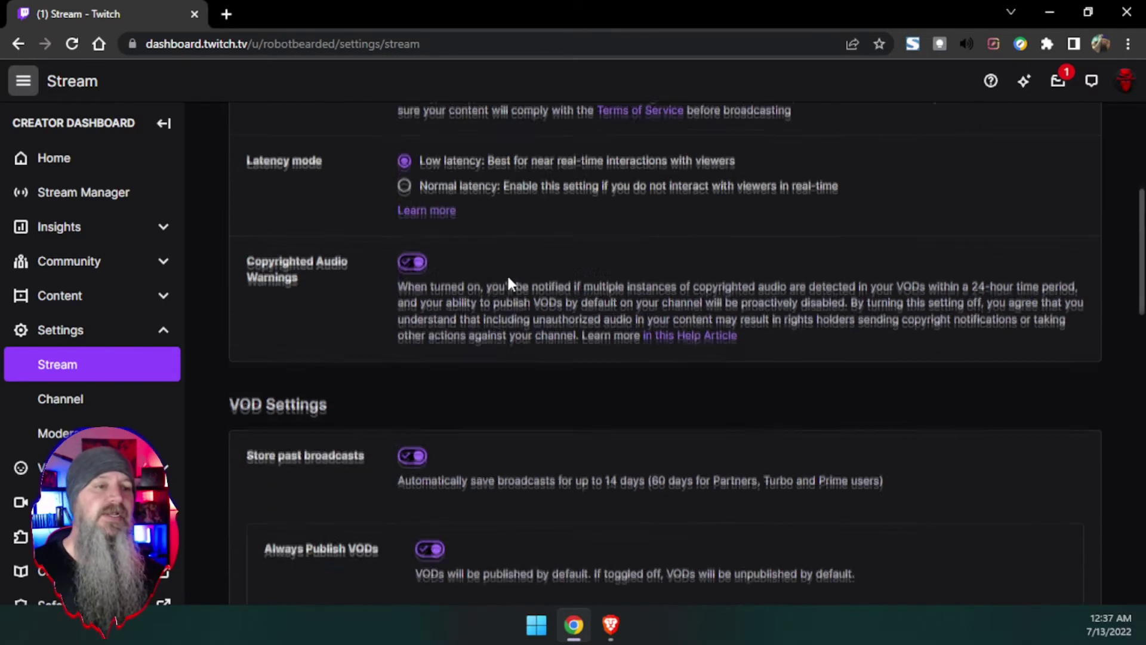
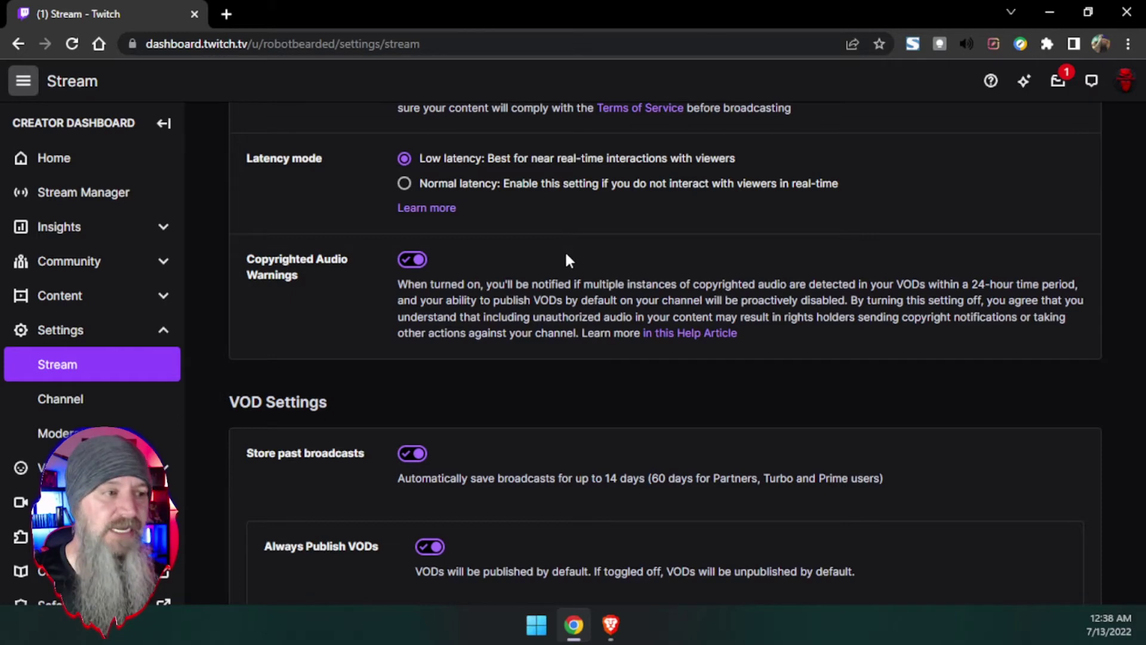
pyautogui.scroll(-4, 533, 281)
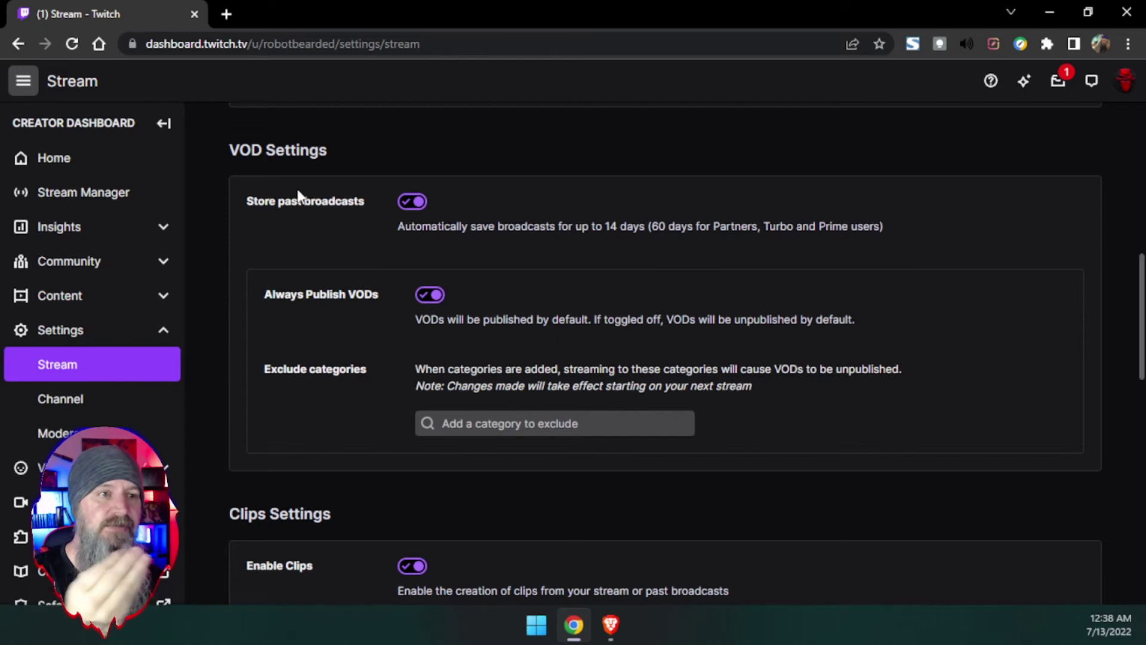
pyautogui.click(416, 208)
pyautogui.click(416, 209)
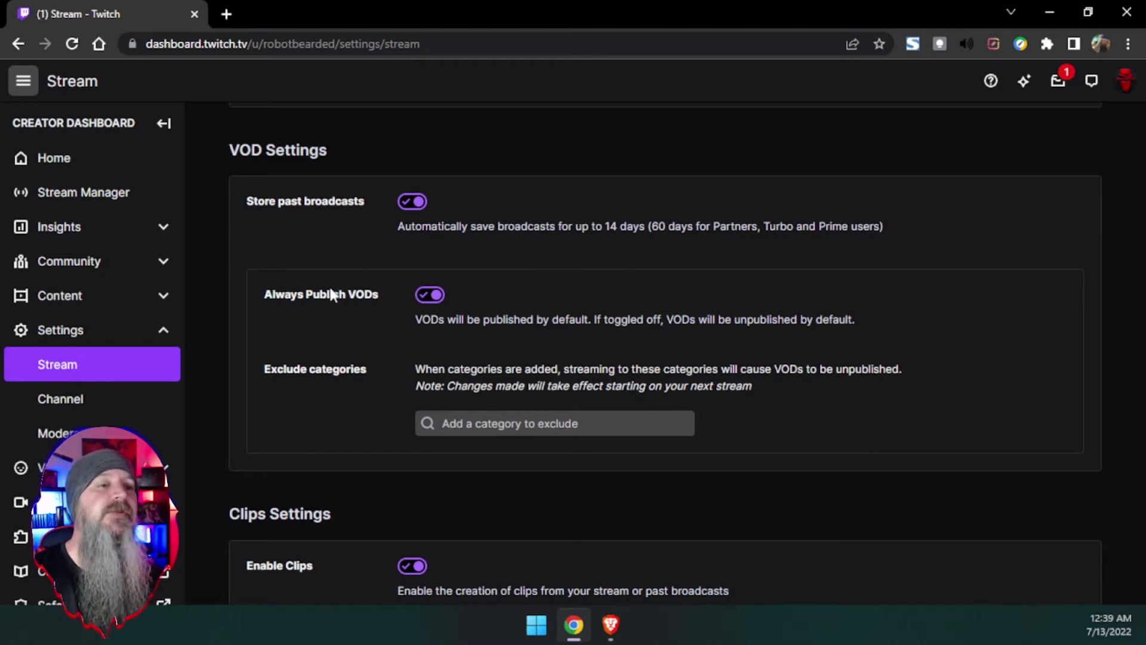
pyautogui.click(432, 296)
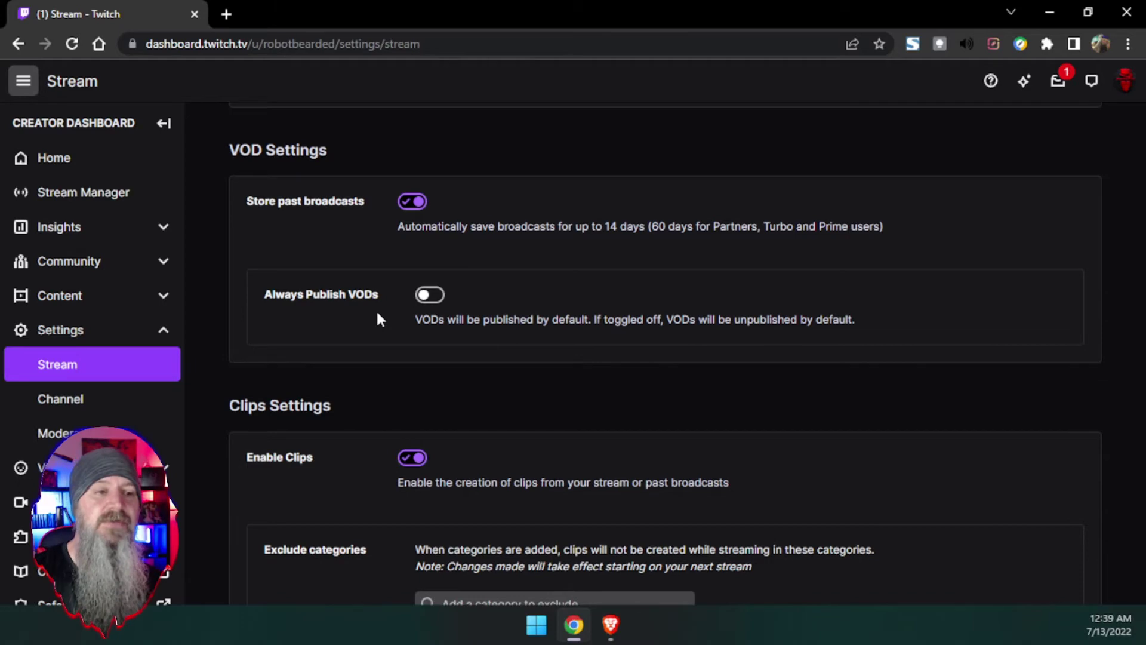
pyautogui.click(431, 297)
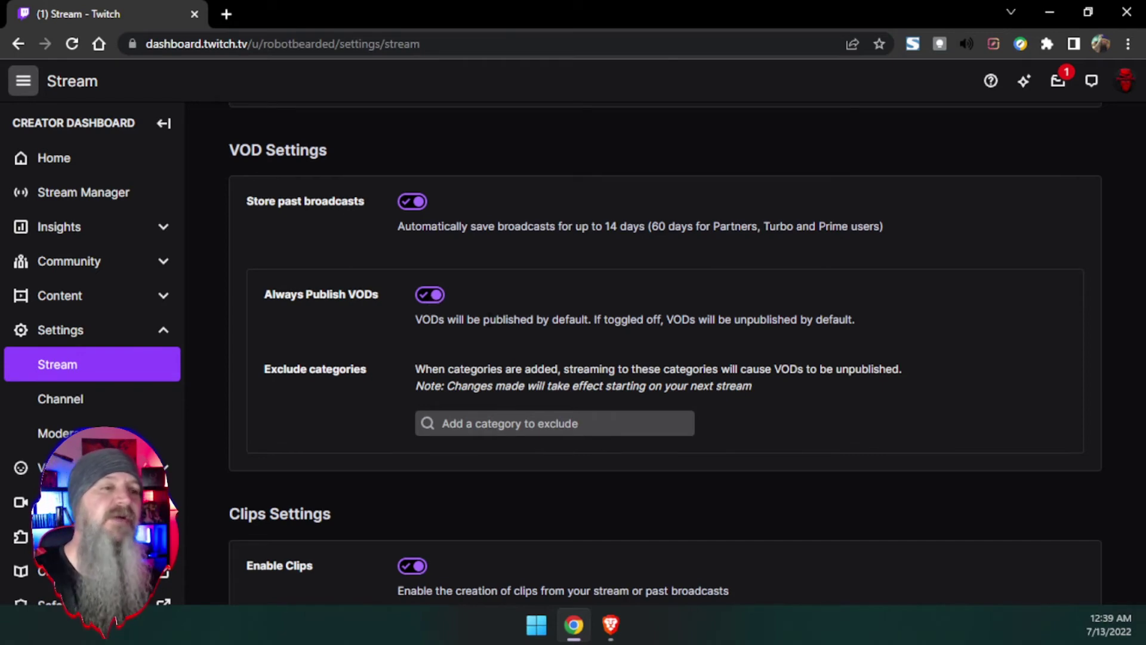
# Add Just Chatting to the excluded VOD categories, mark the setting's name, and remove the category again
pyautogui.scroll(-3, 541, 309)
pyautogui.scroll(1, 382, 296)
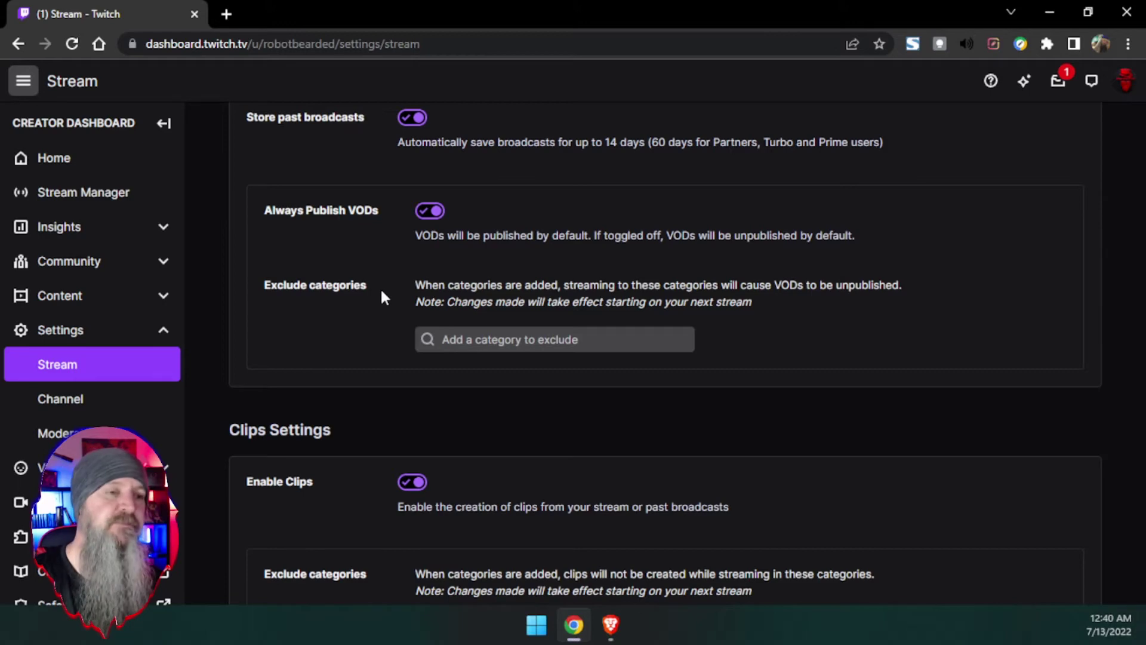
pyautogui.click(537, 339)
pyautogui.write('just chattion')
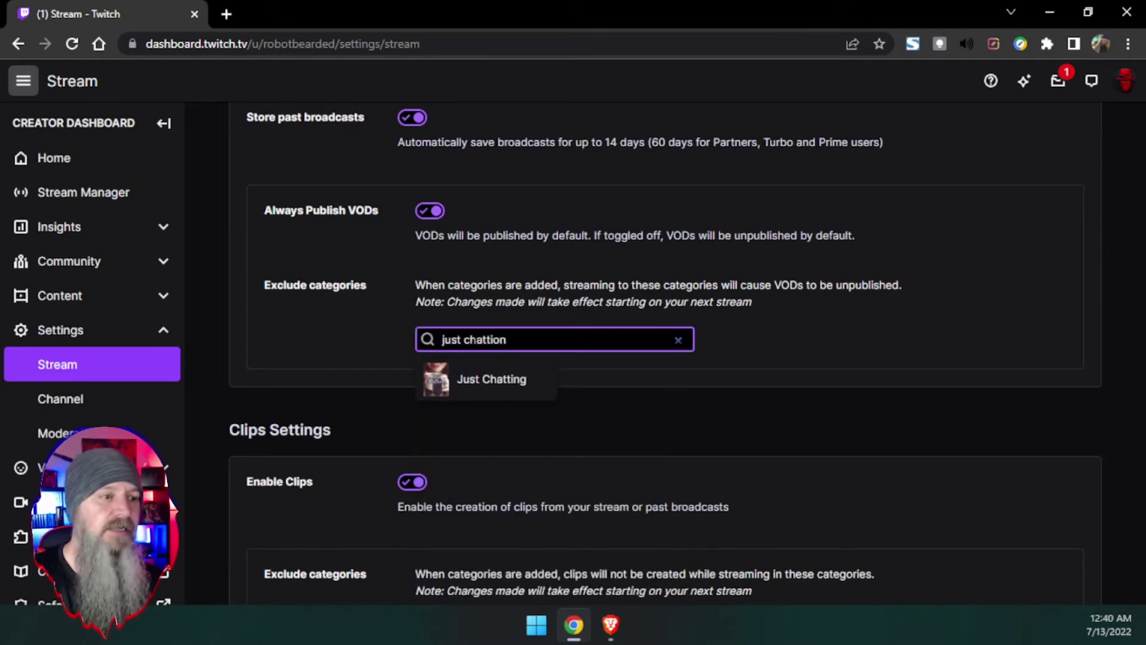
pyautogui.click(473, 388)
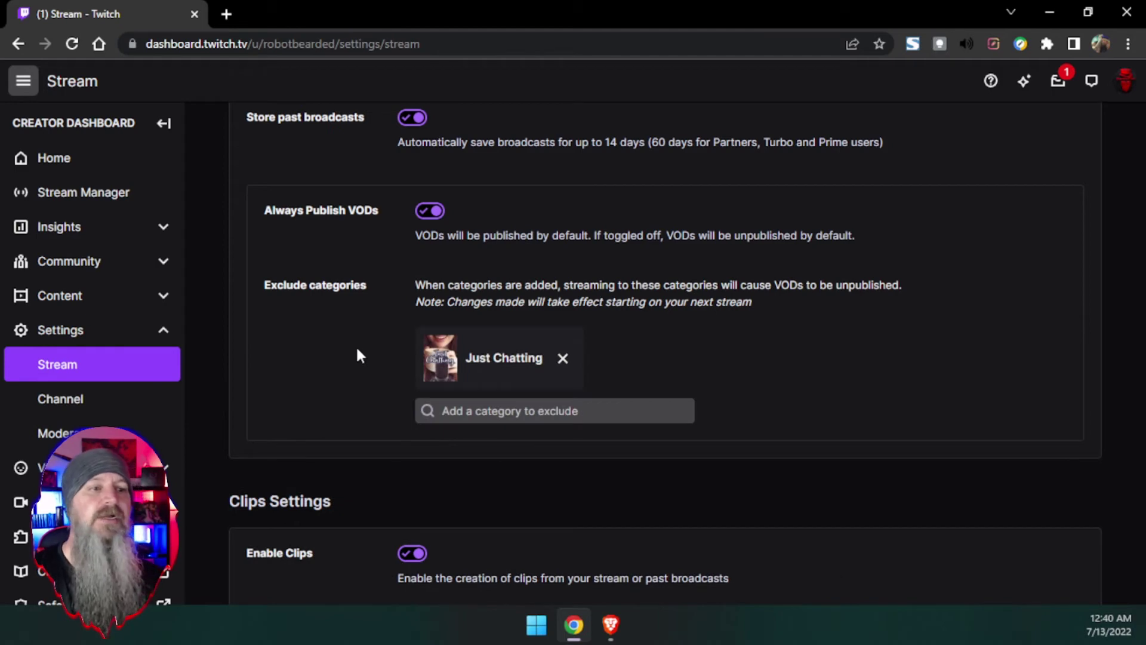
pyautogui.moveTo(266, 289); pyautogui.dragTo(351, 286)
pyautogui.click(358, 307)
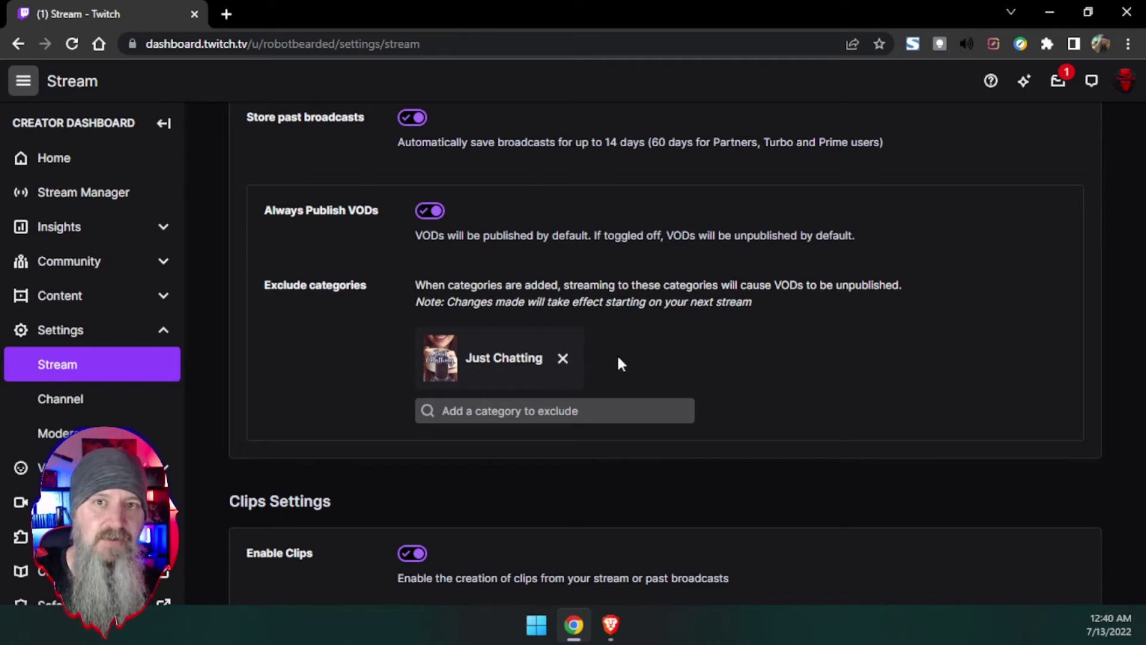
pyautogui.click(563, 358)
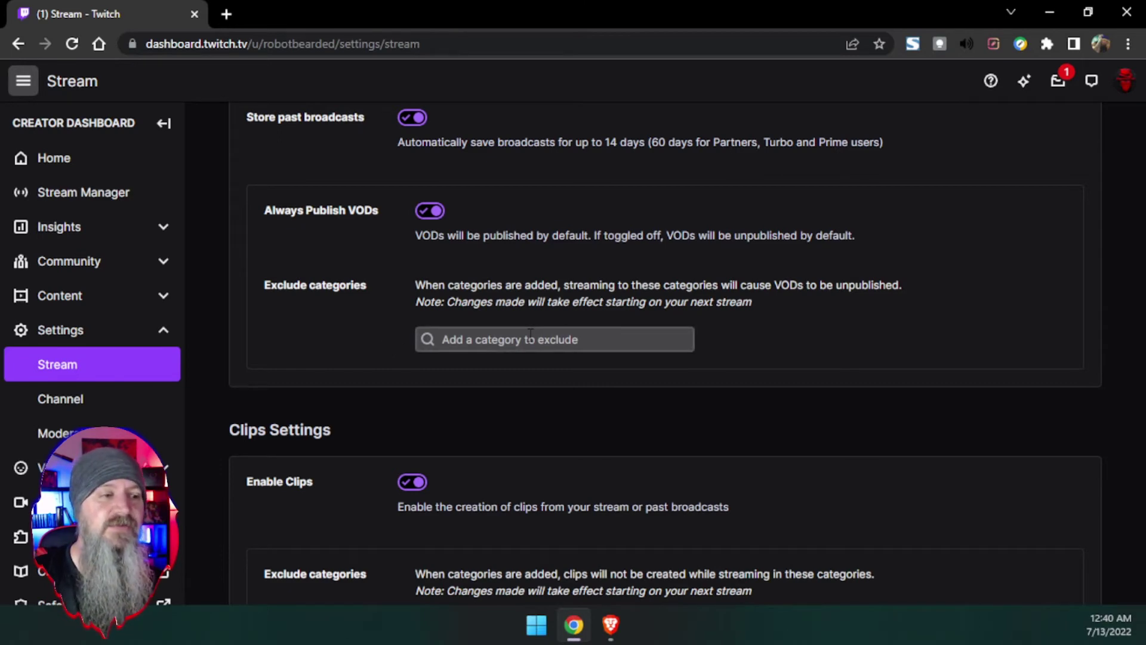
pyautogui.click(555, 339)
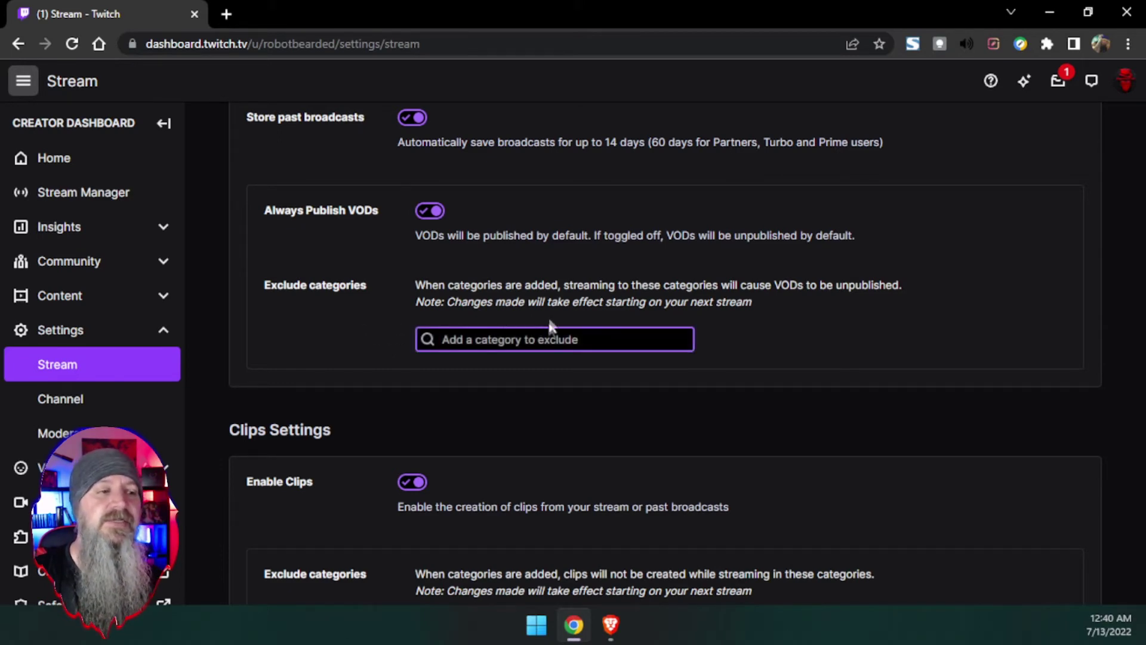
# Compare the Clips Settings with the VOD Settings and mark the 60-day storage period for Partners, Turbo and Prime users
pyautogui.scroll(-4, 374, 317)
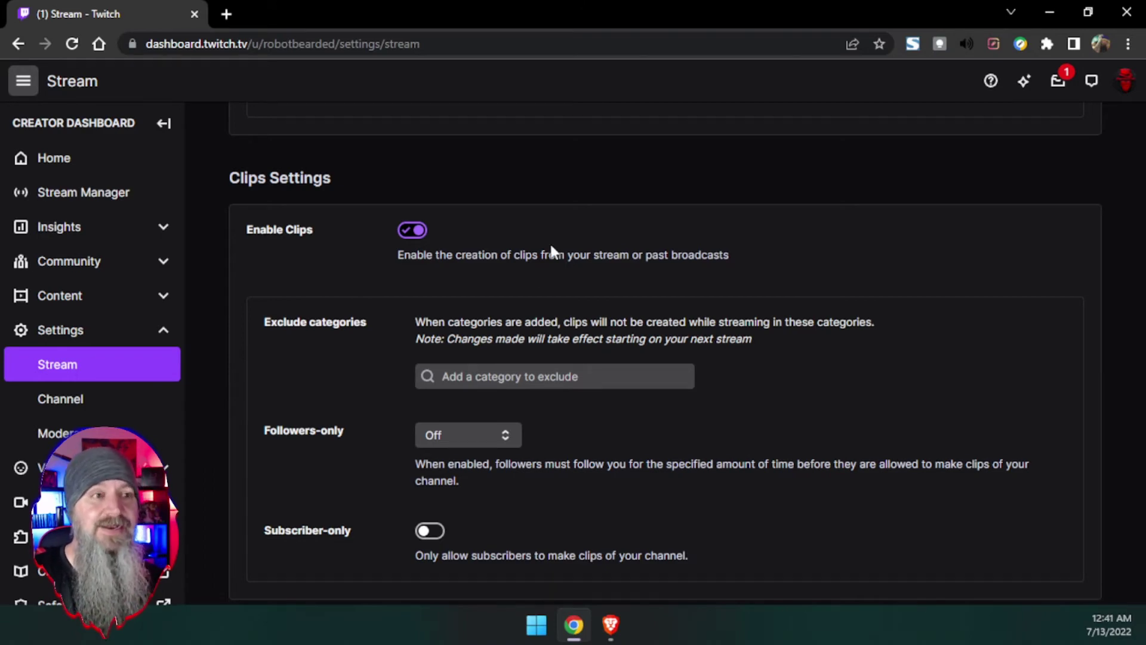
pyautogui.scroll(7, 550, 245)
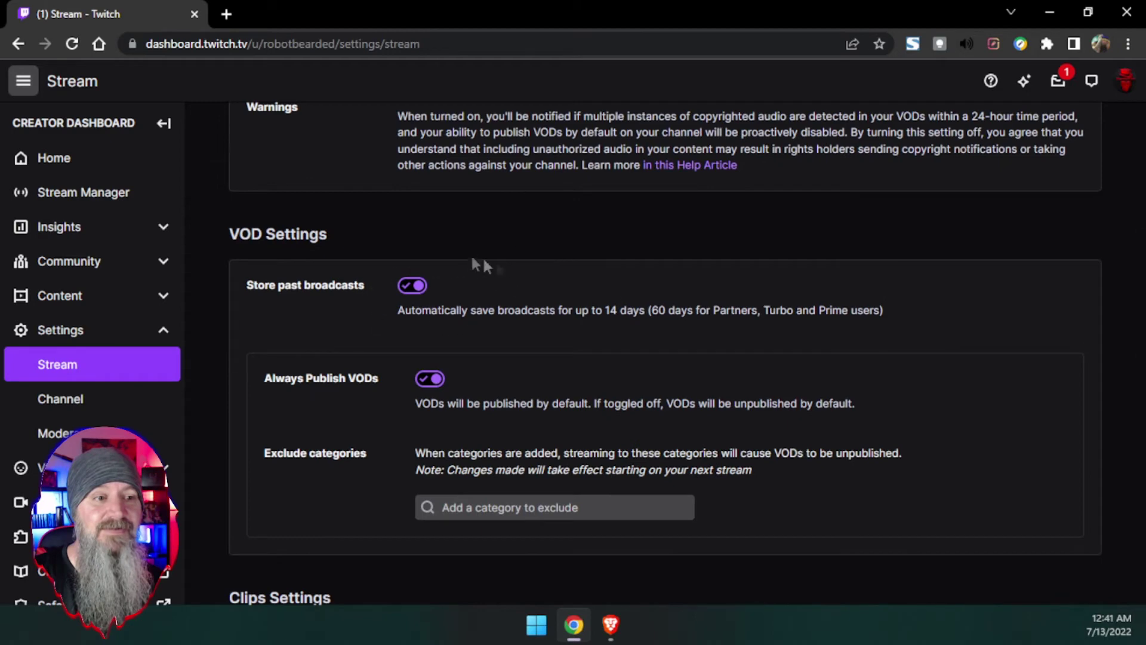
pyautogui.moveTo(826, 310); pyautogui.dragTo(842, 310)
pyautogui.moveTo(659, 310); pyautogui.dragTo(667, 310)
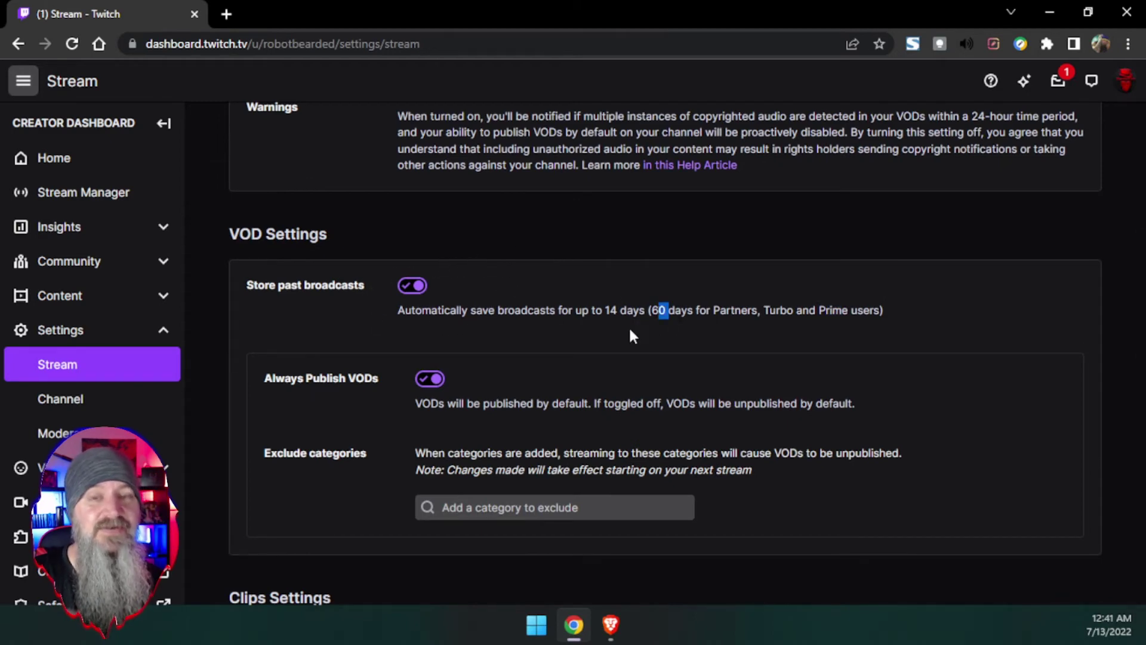
# Add Just Chatting to the categories excluded from clip creation and remove it again
pyautogui.scroll(-8, 628, 326)
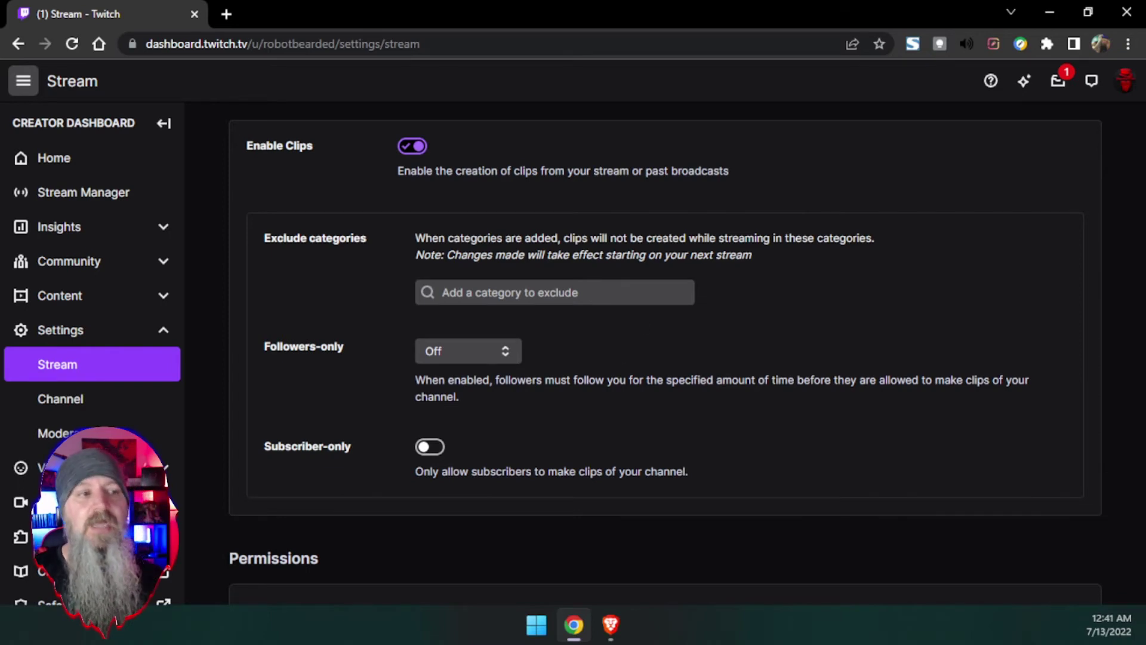
pyautogui.click(419, 284)
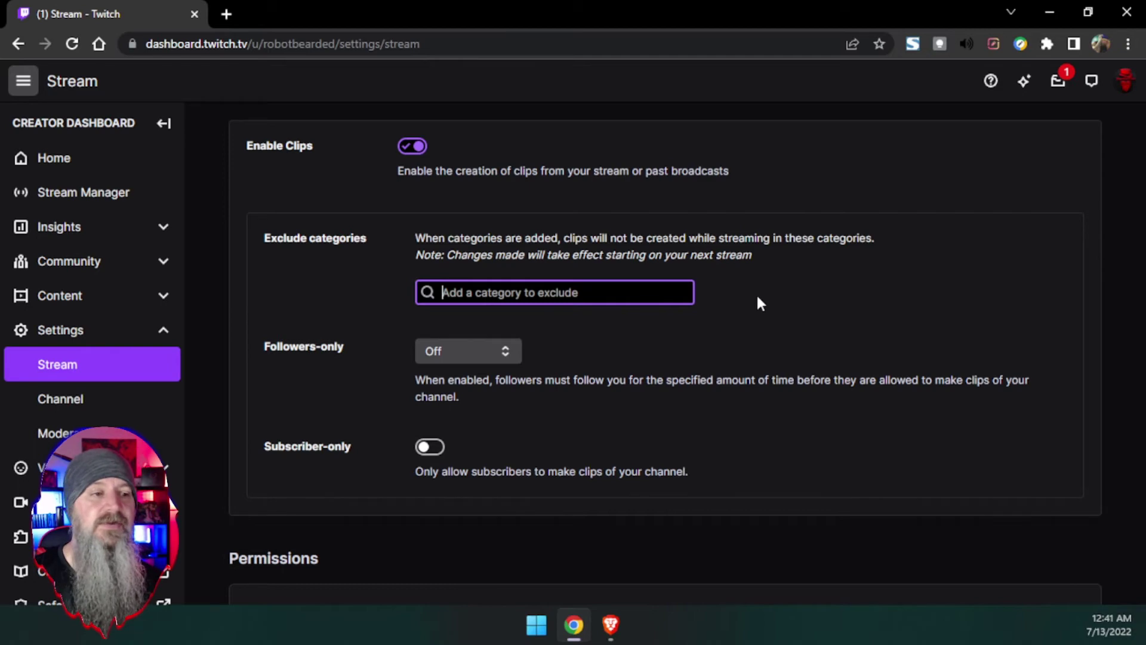
pyautogui.write('Just')
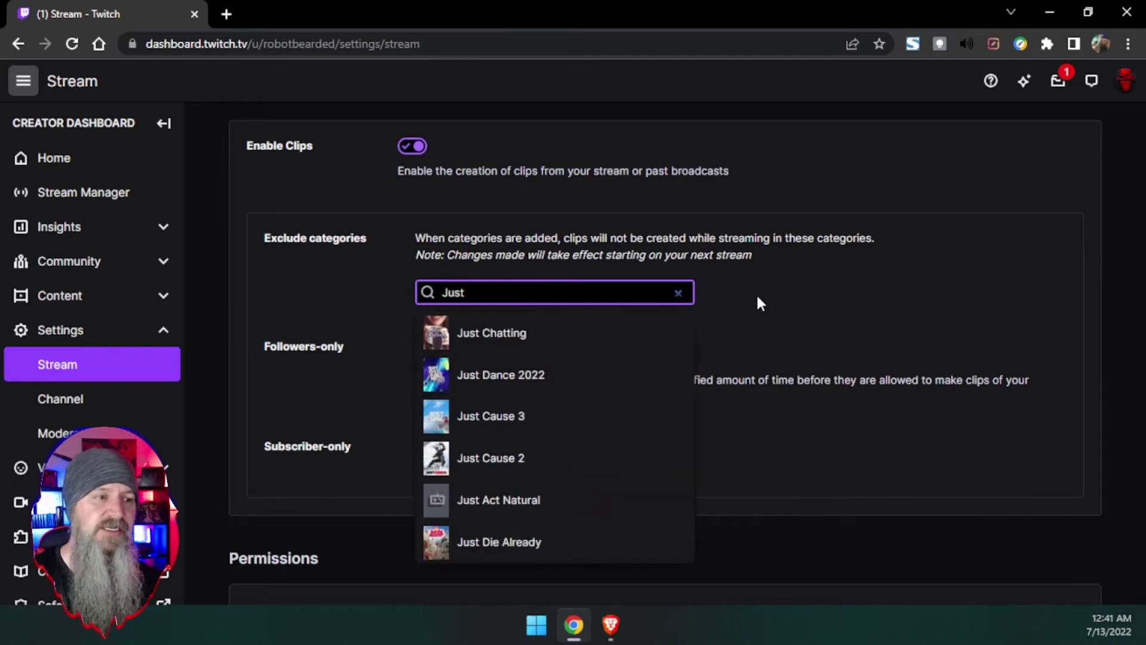
pyautogui.click(567, 330)
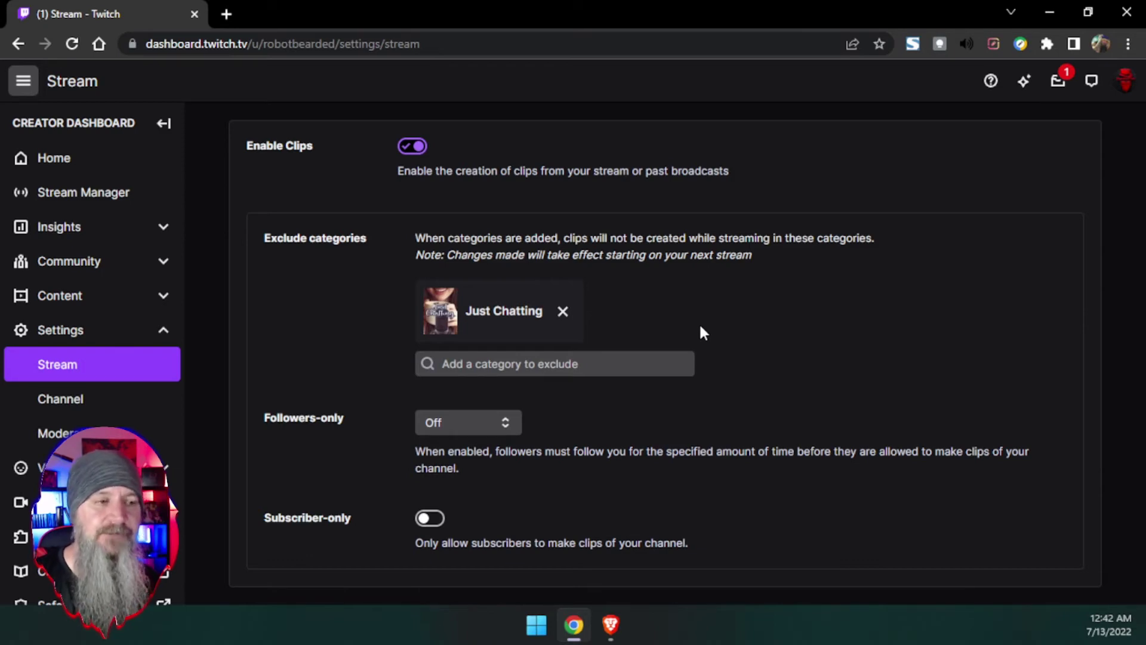
pyautogui.click(563, 311)
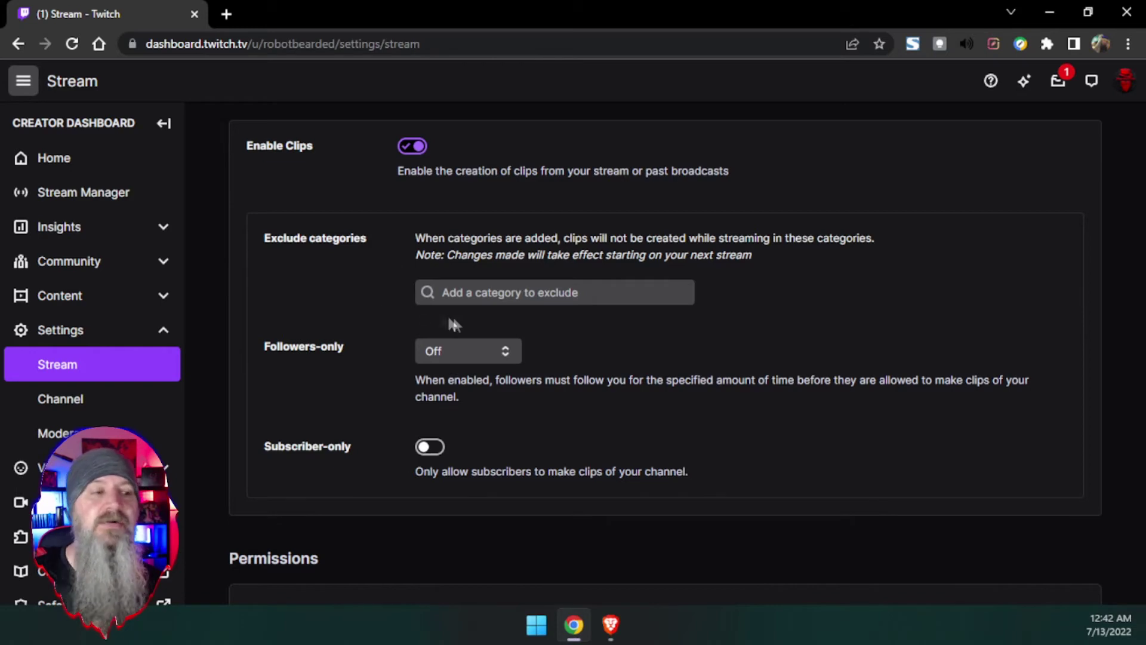
# Show the Followers-only options for clip creation and keep the setting at Off
pyautogui.click(463, 358)
pyautogui.click(463, 371)
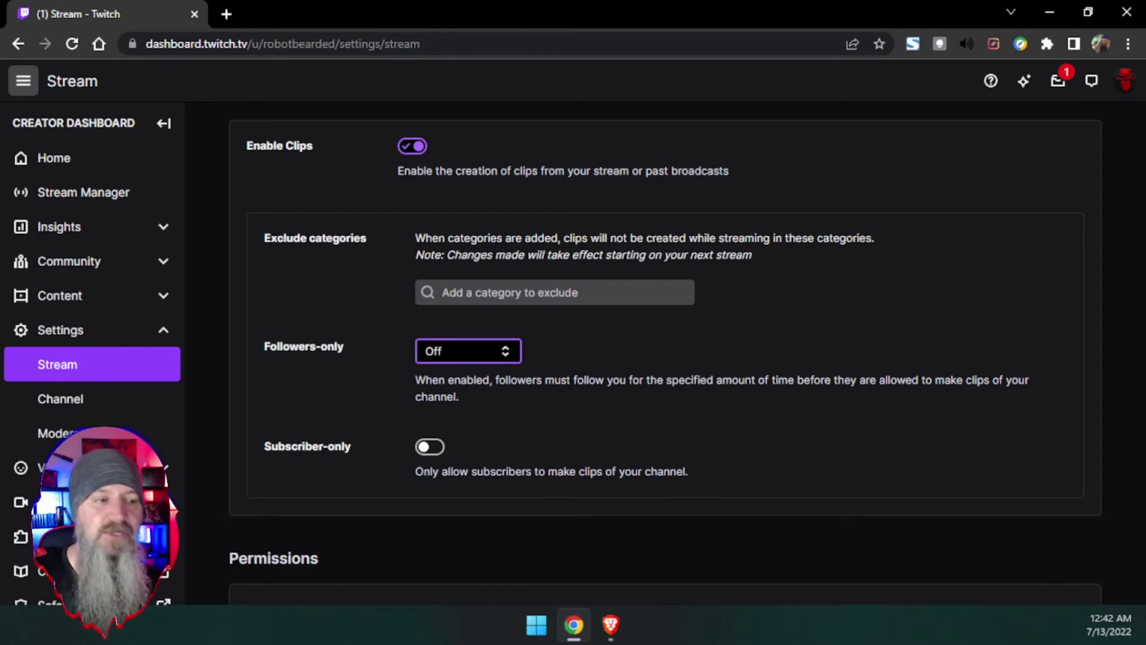
# Review the Followers-only waiting periods up to 3 Months and the Subscriber-only restriction for making clips
pyautogui.click(506, 358)
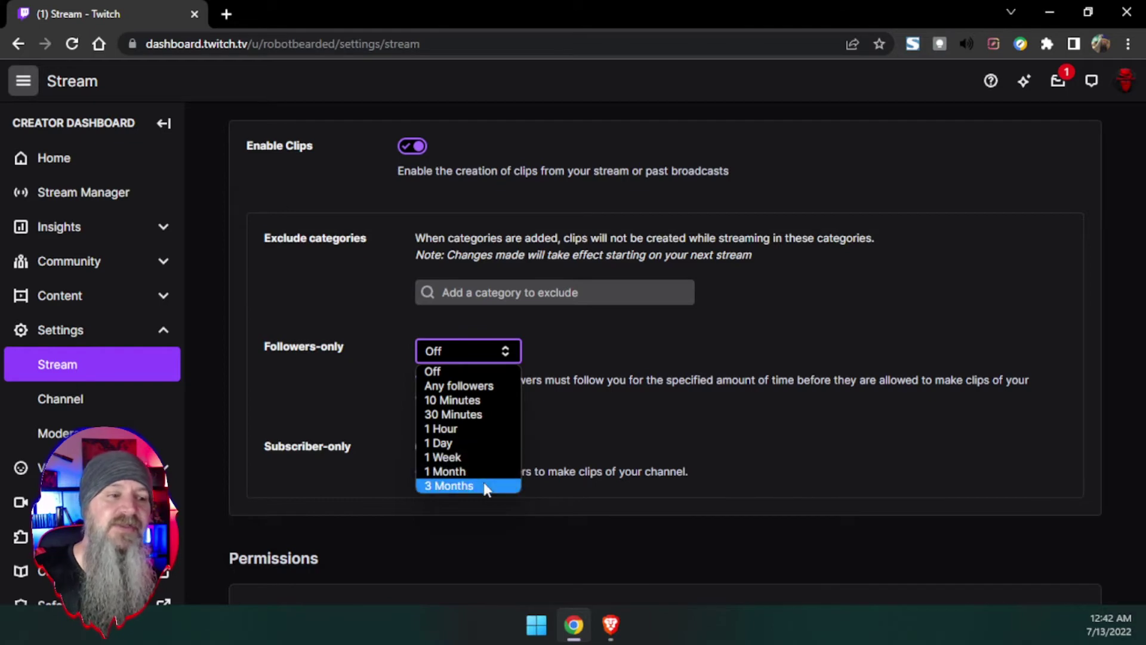
pyautogui.click(611, 372)
pyautogui.doubleClick(612, 375)
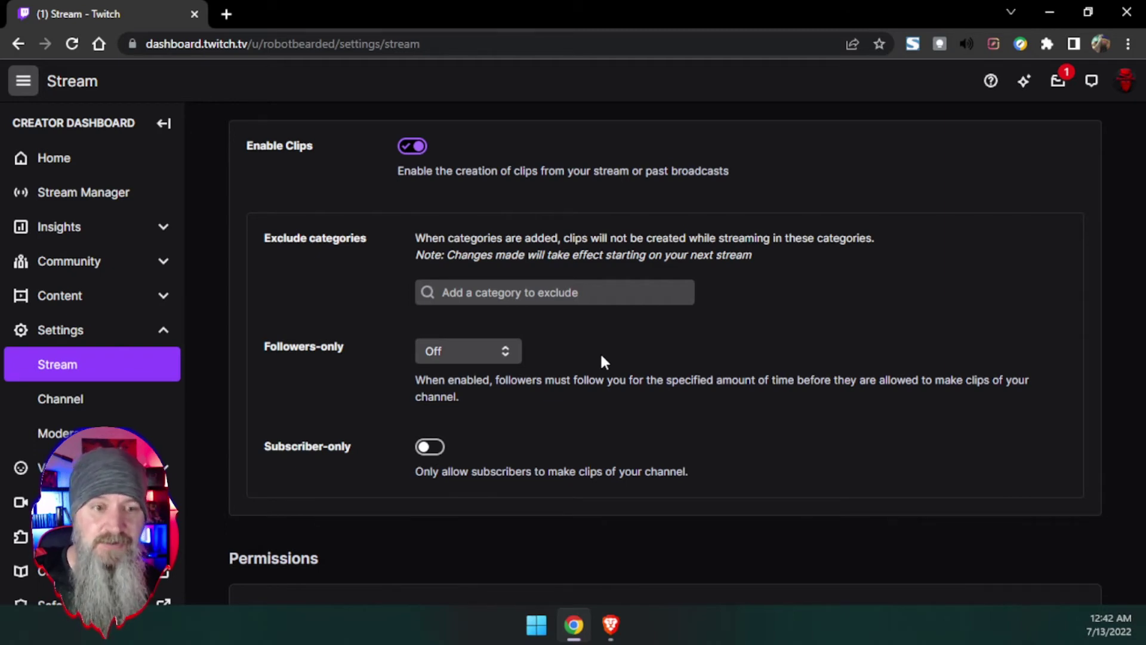
pyautogui.scroll(-4, 603, 346)
pyautogui.scroll(3, 590, 335)
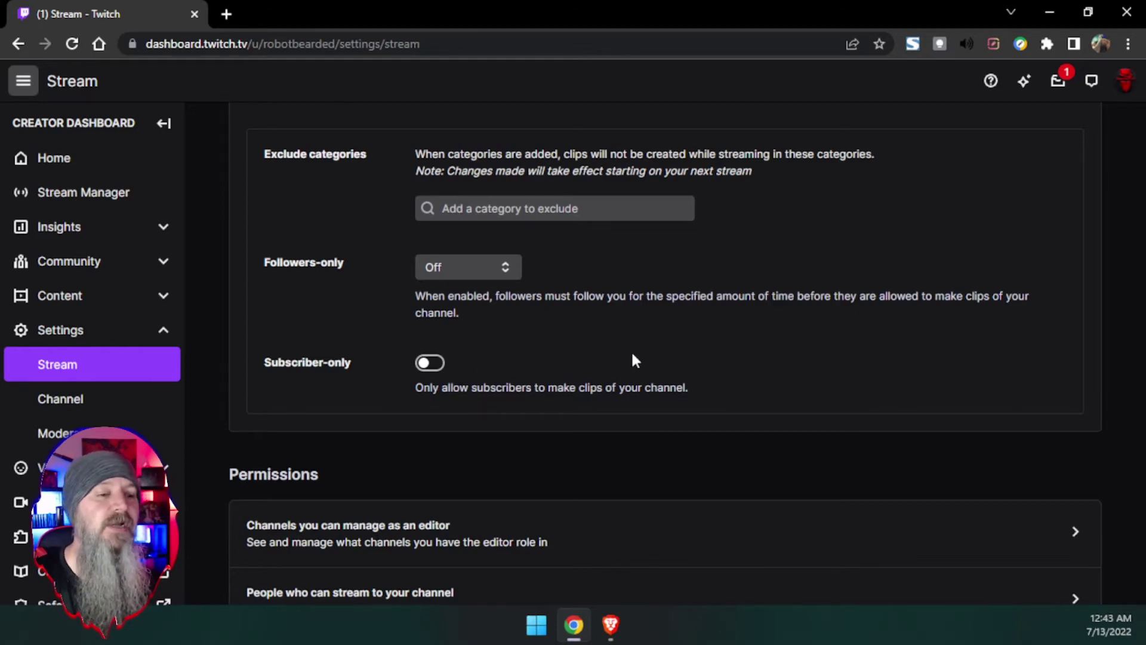
# View the channels that can be managed as an editor under Permissions and return to the Stream settings
pyautogui.scroll(-3, 632, 358)
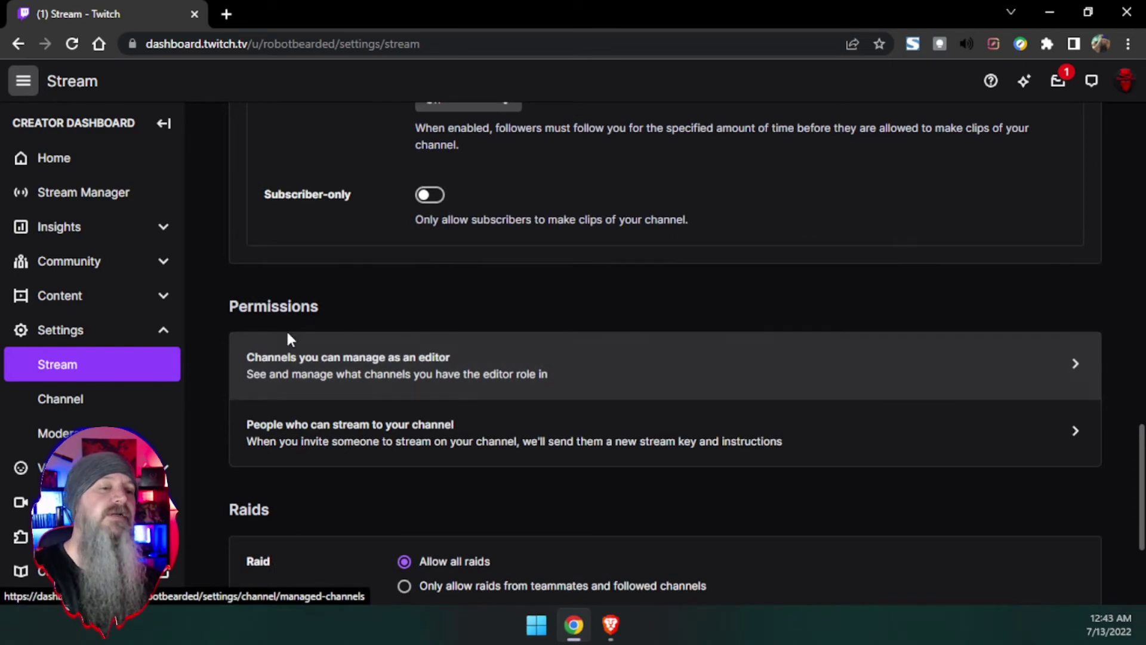
pyautogui.scroll(-1, 222, 338)
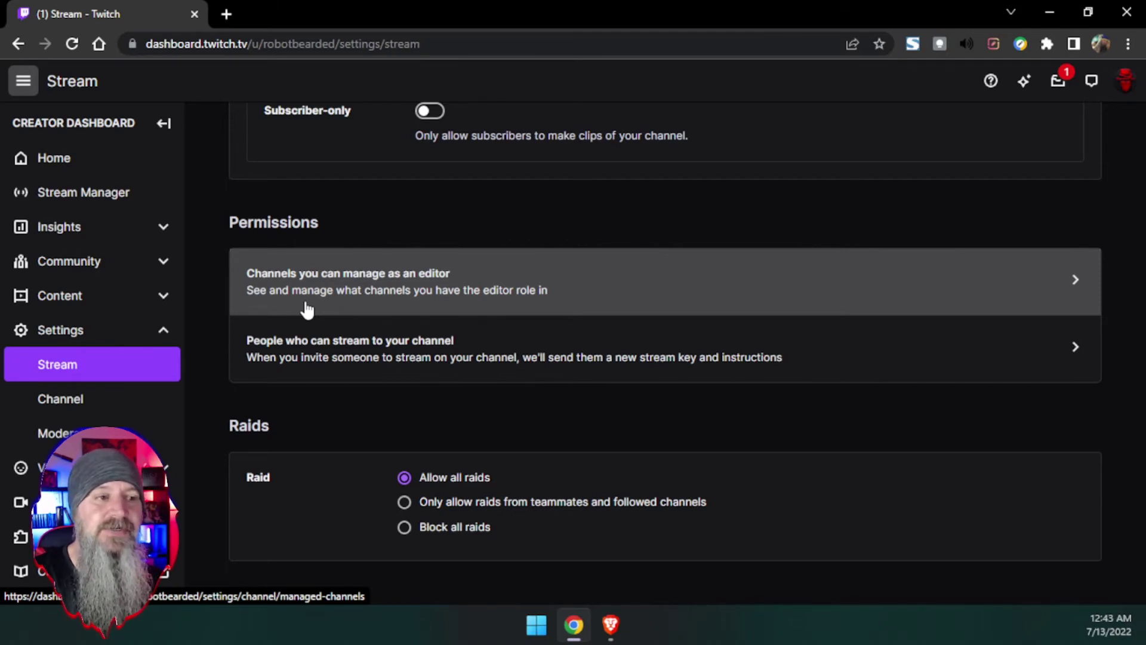
pyautogui.click(306, 308)
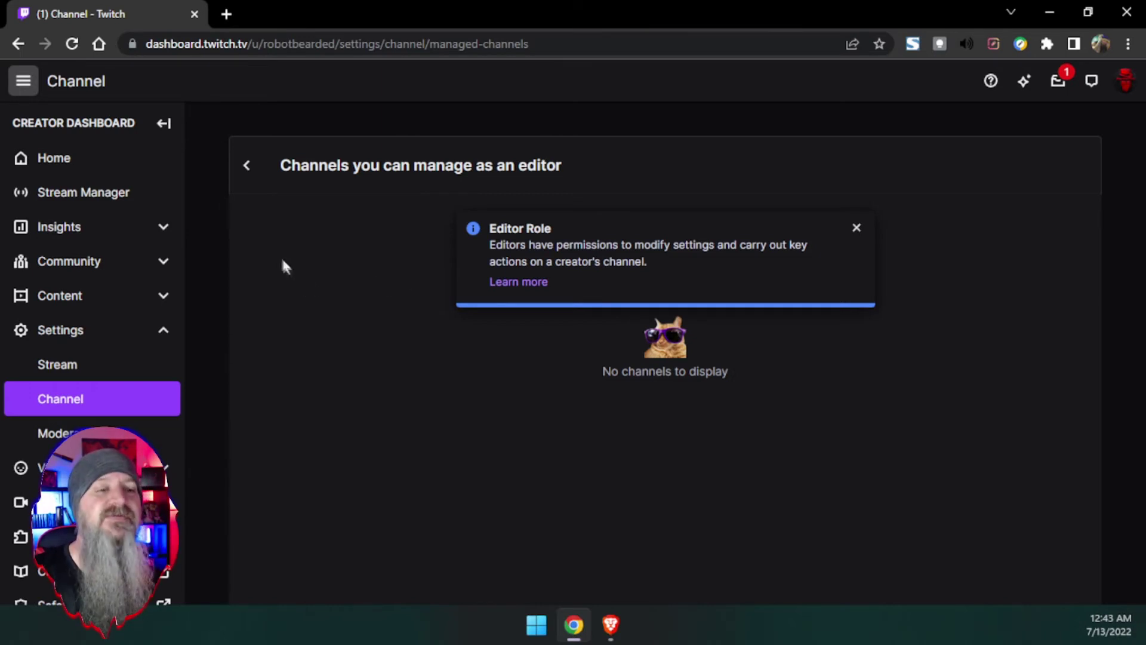
pyautogui.click(245, 167)
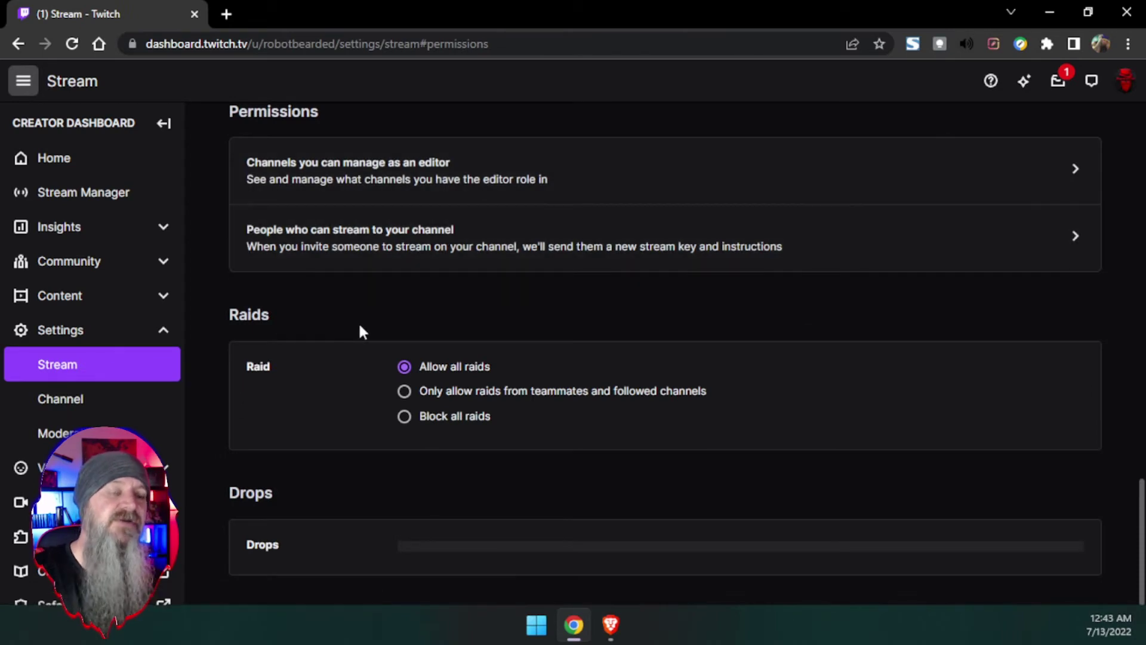
# Examine the page for inviting people by email to stream to the channel, and return to the Stream permissions
pyautogui.click(335, 267)
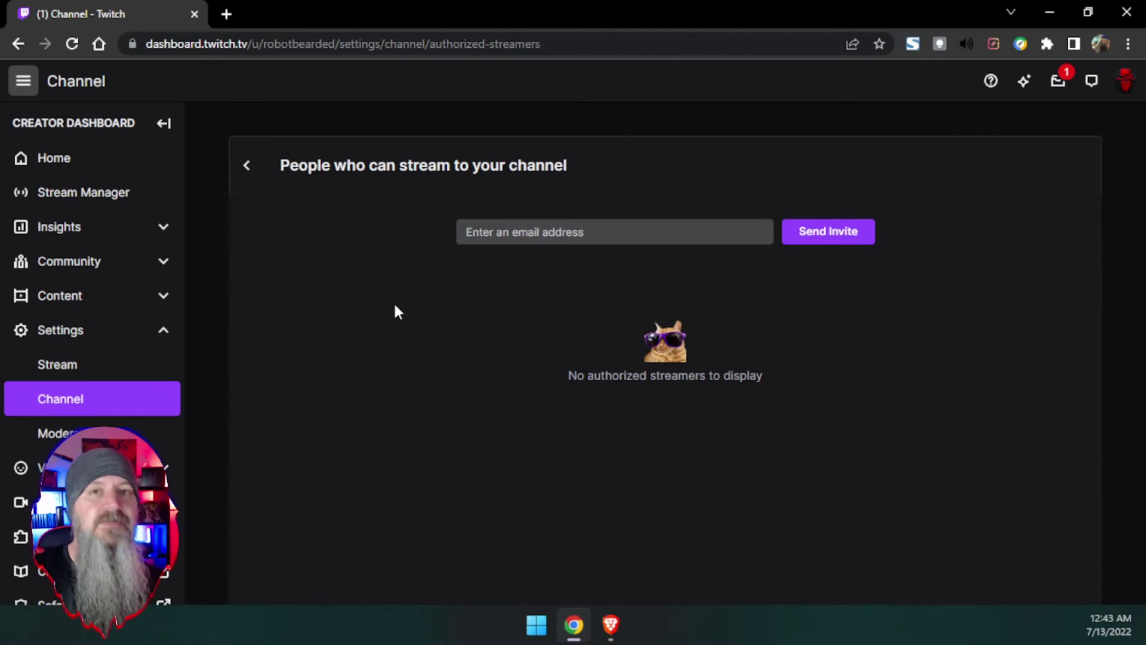
pyautogui.click(114, 367)
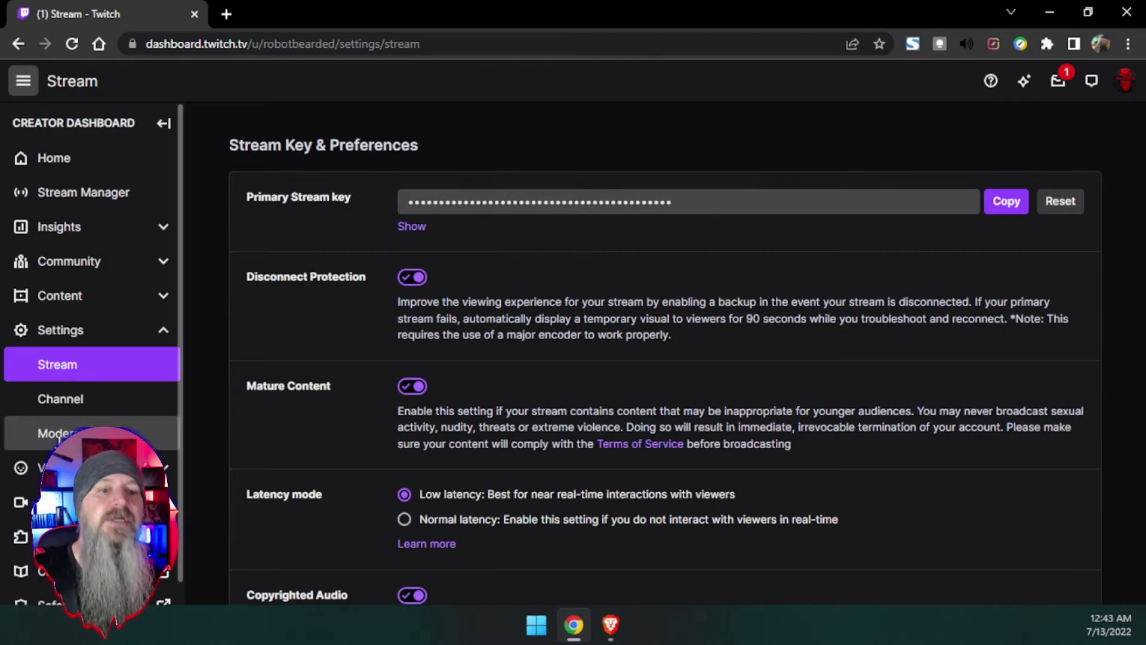
pyautogui.click(71, 398)
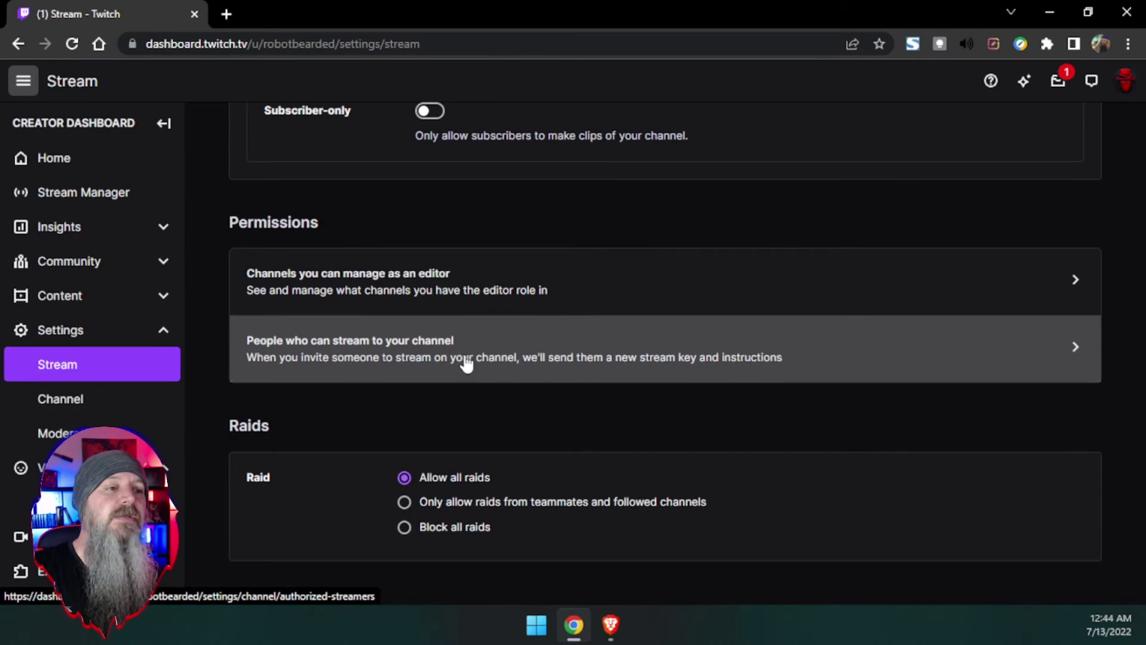
pyautogui.click(463, 352)
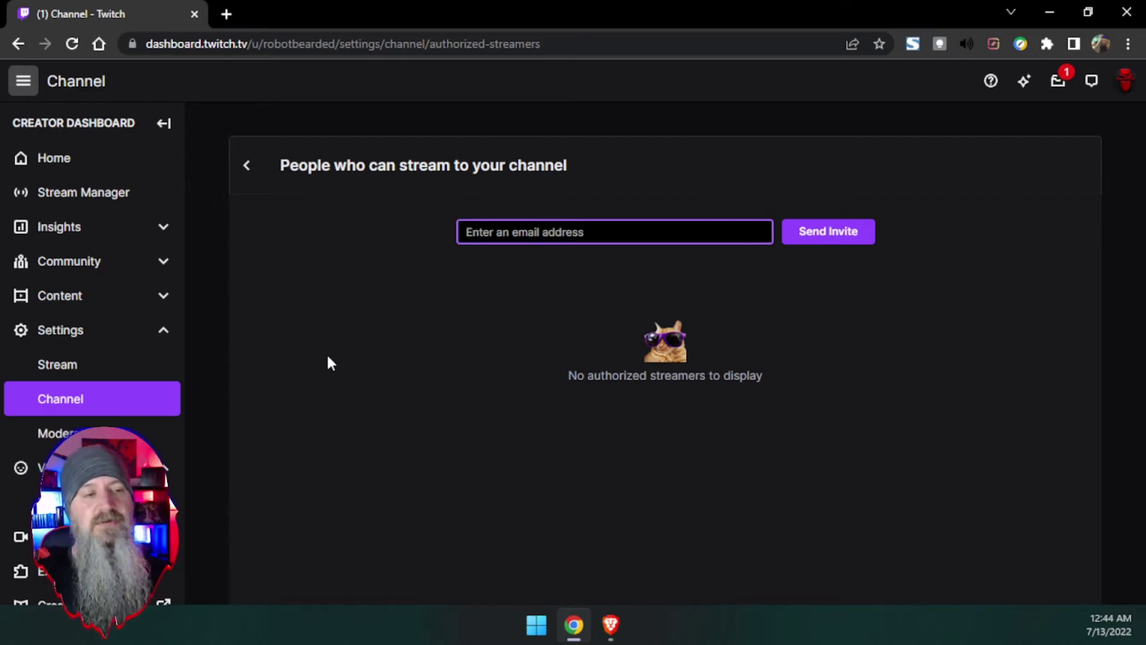
pyautogui.click(246, 165)
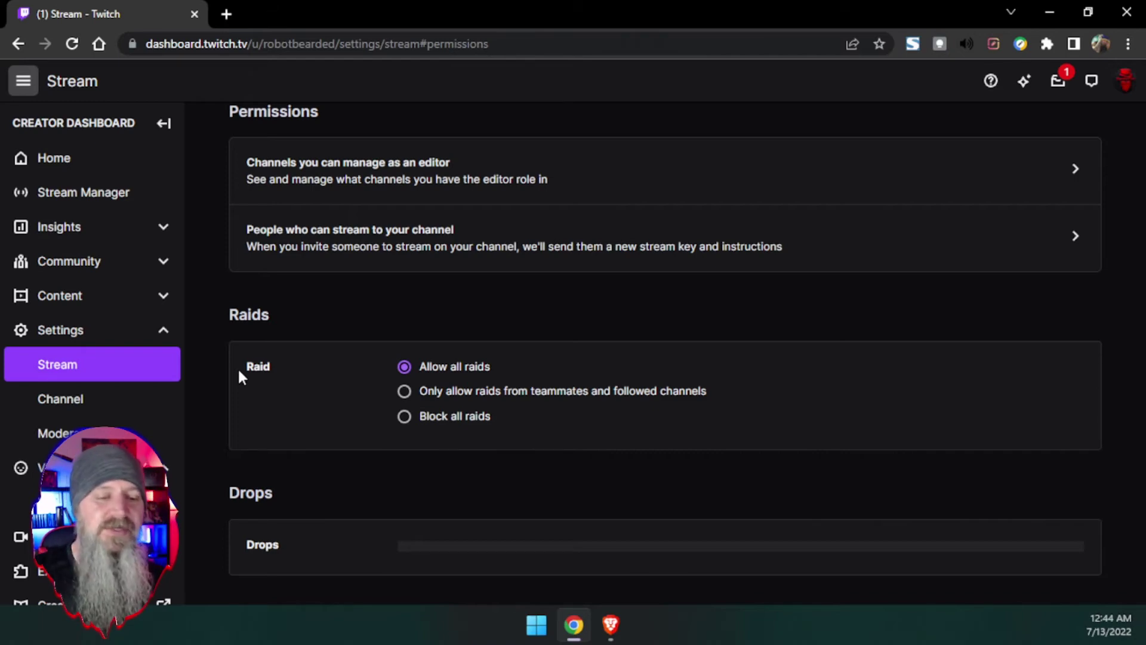
pyautogui.scroll(4, 220, 365)
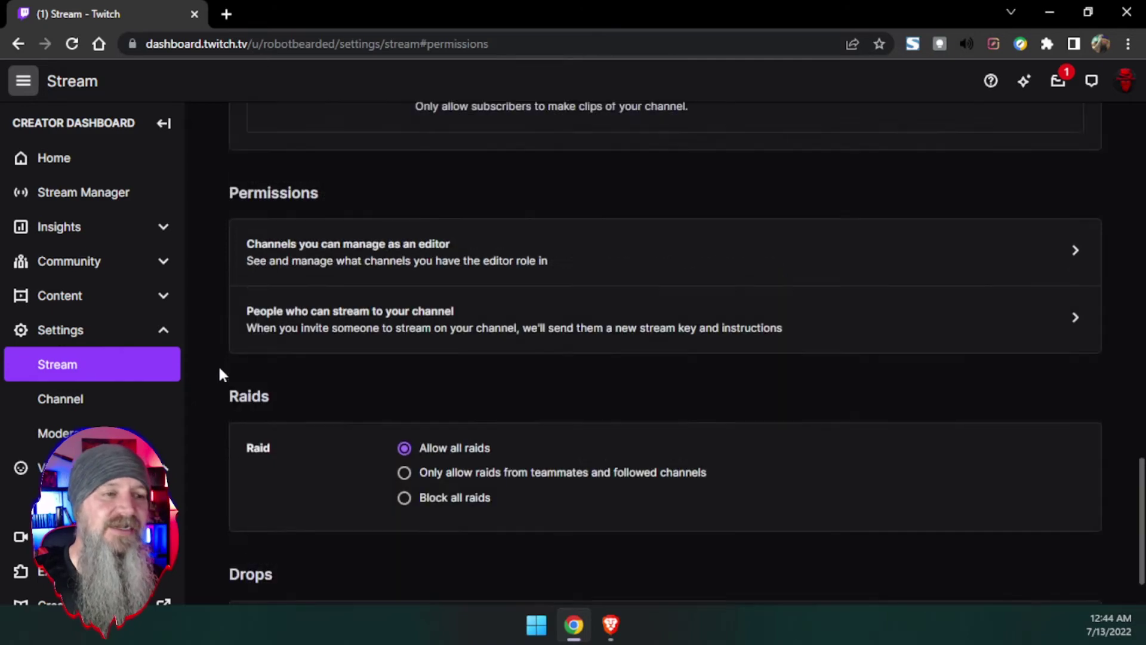
pyautogui.scroll(-1, 216, 363)
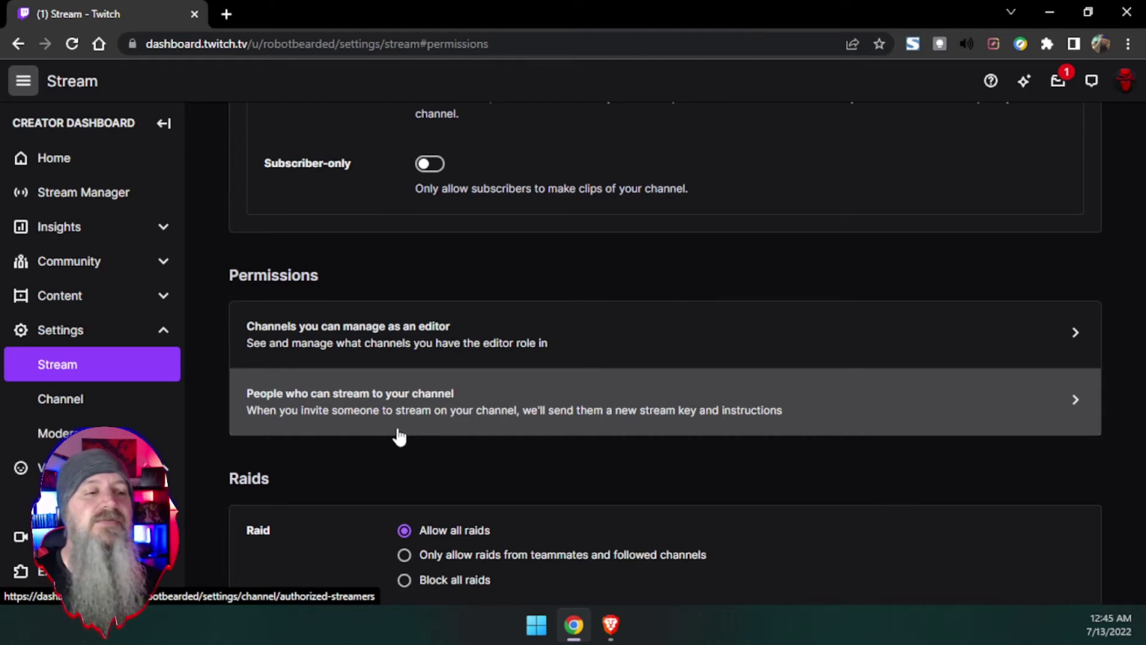
pyautogui.click(297, 405)
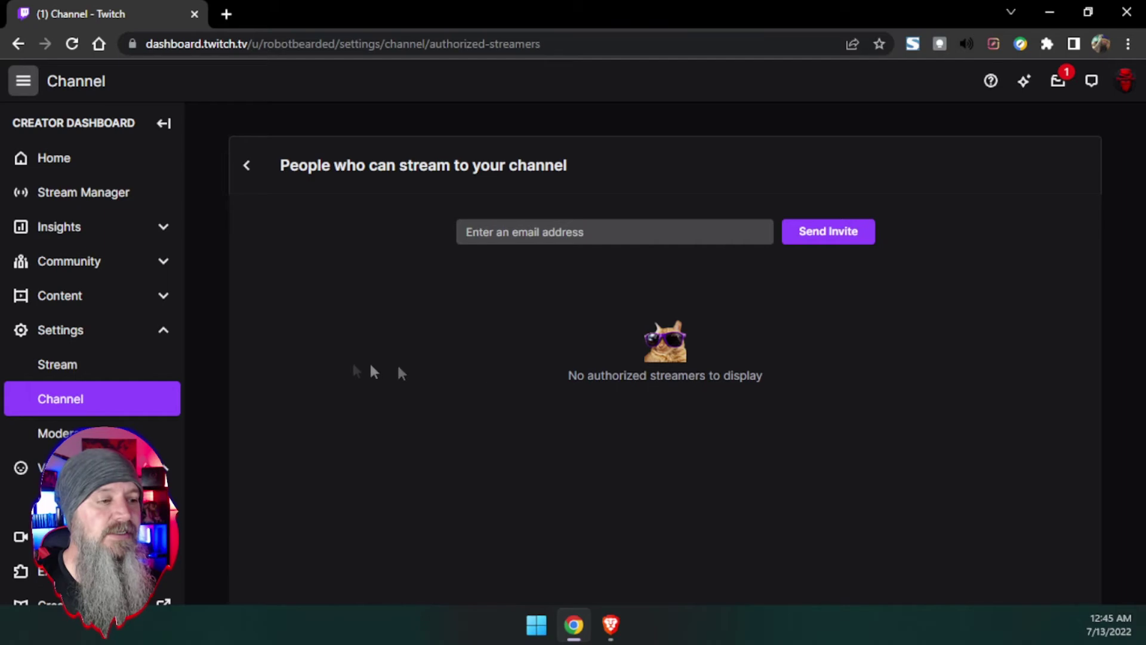
pyautogui.click(247, 167)
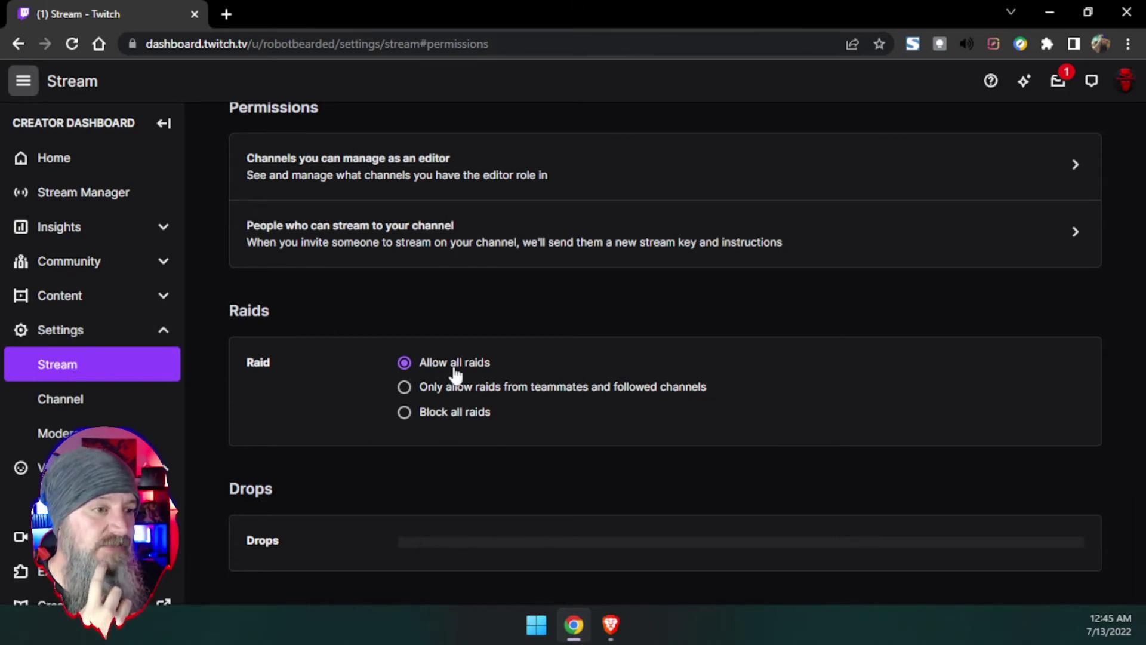
# Try the raid options for blocking all raids and allowing only teammates and followed channels, and restore Allow all raids
pyautogui.click(406, 414)
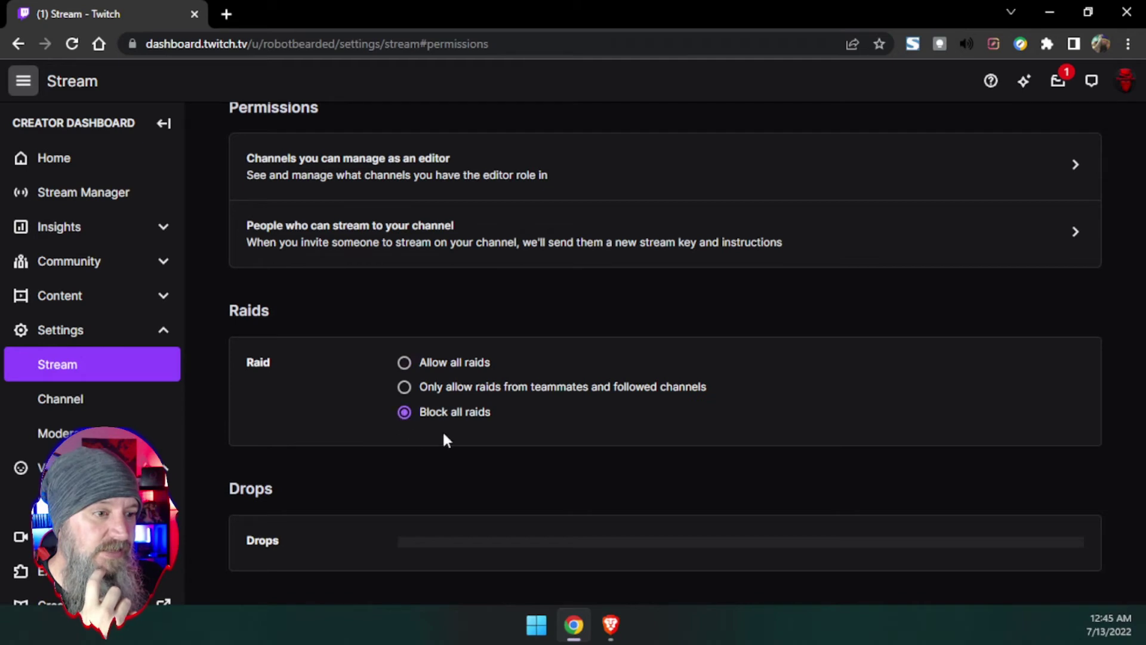
pyautogui.click(406, 389)
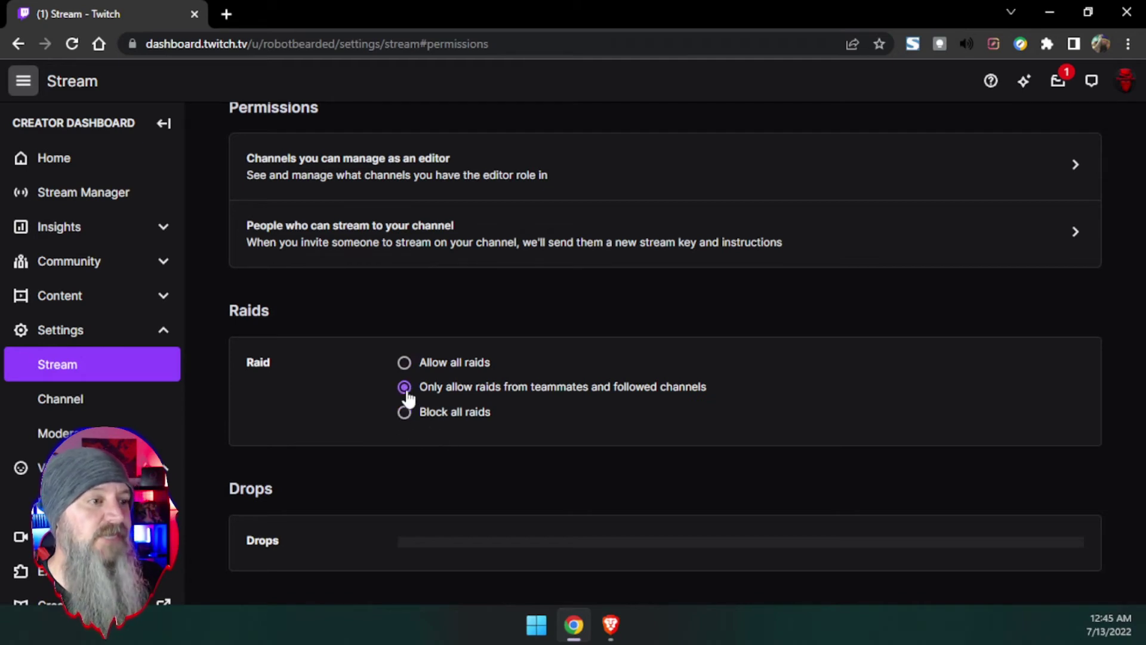
pyautogui.click(404, 363)
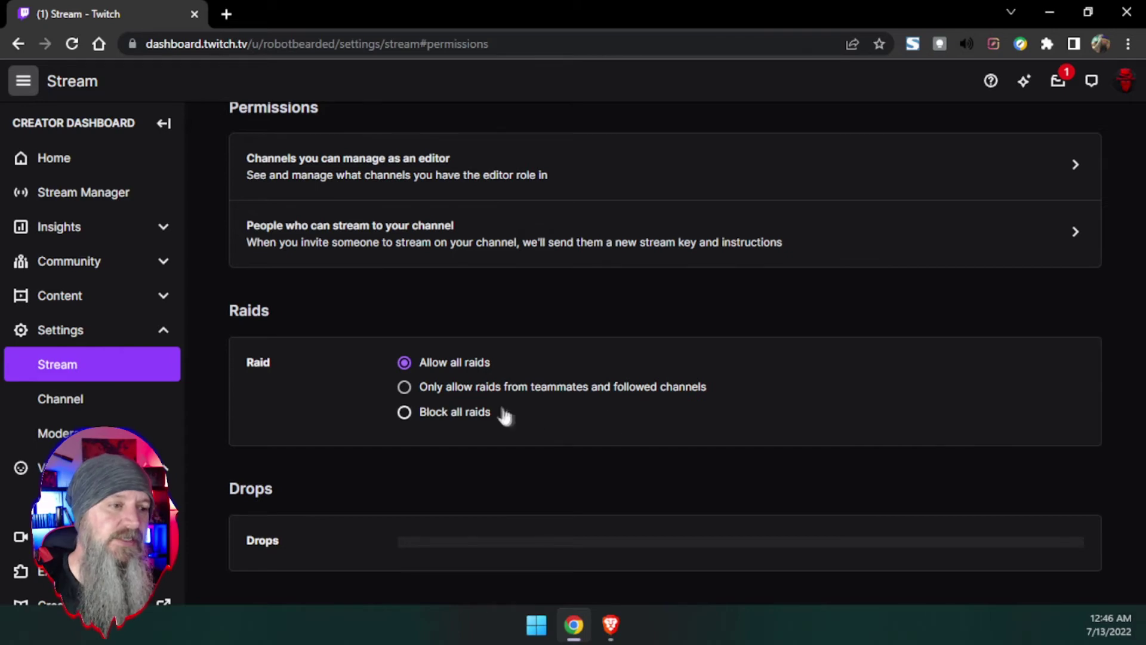
pyautogui.click(433, 389)
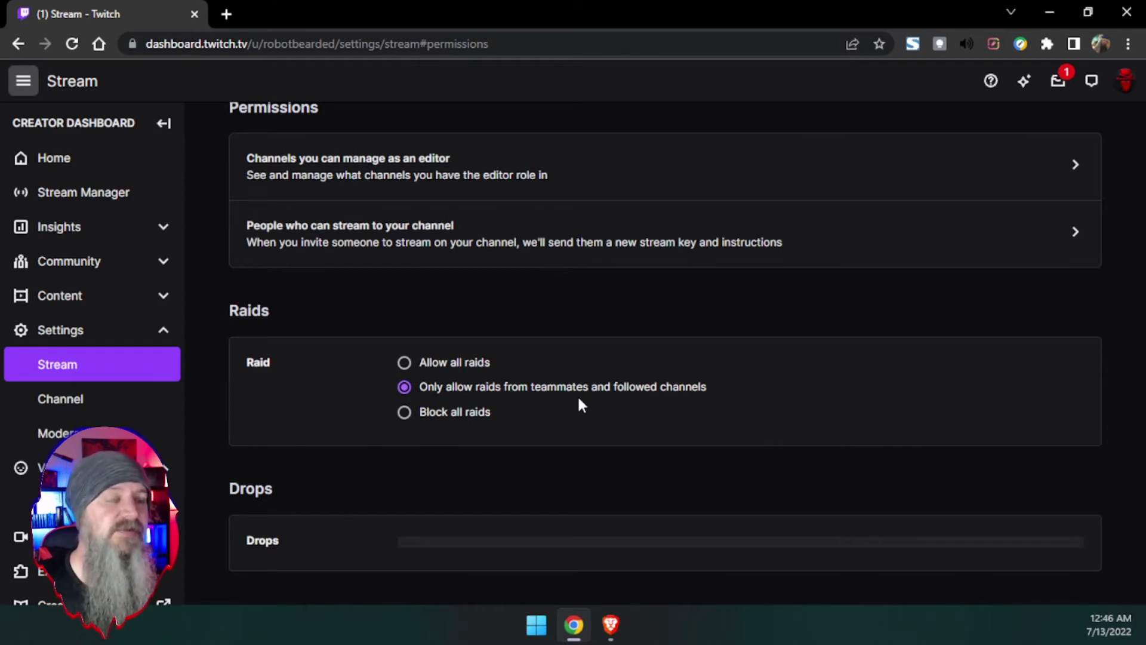
pyautogui.click(468, 413)
pyautogui.click(457, 369)
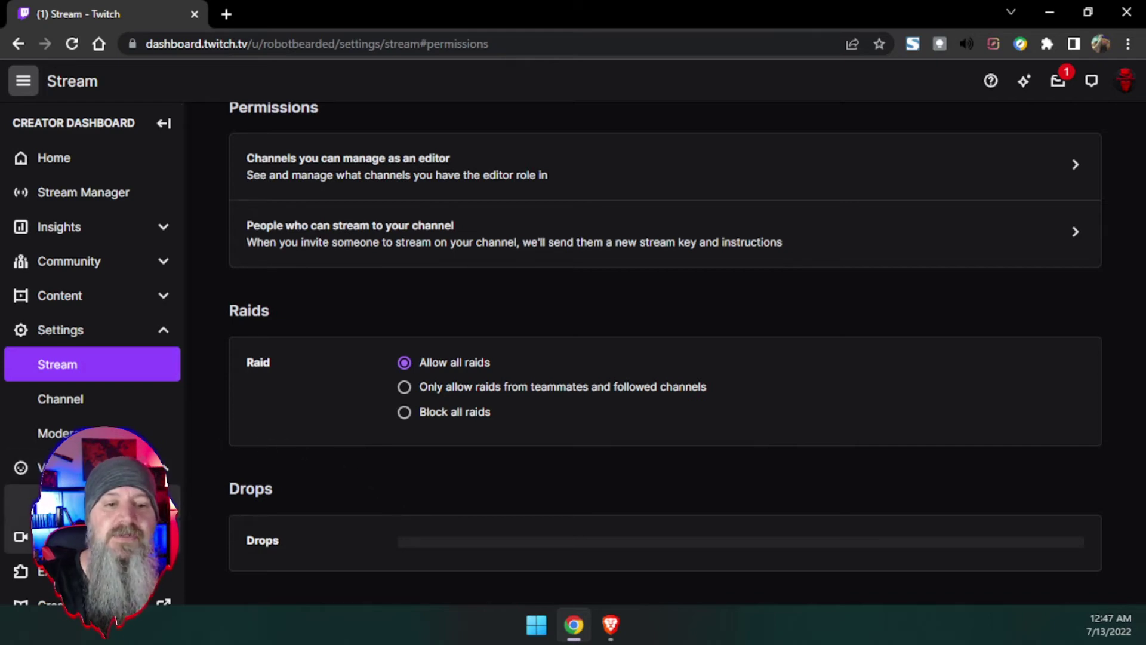
# Open the Channel settings and review the About section's profile settings and social links
pyautogui.click(48, 467)
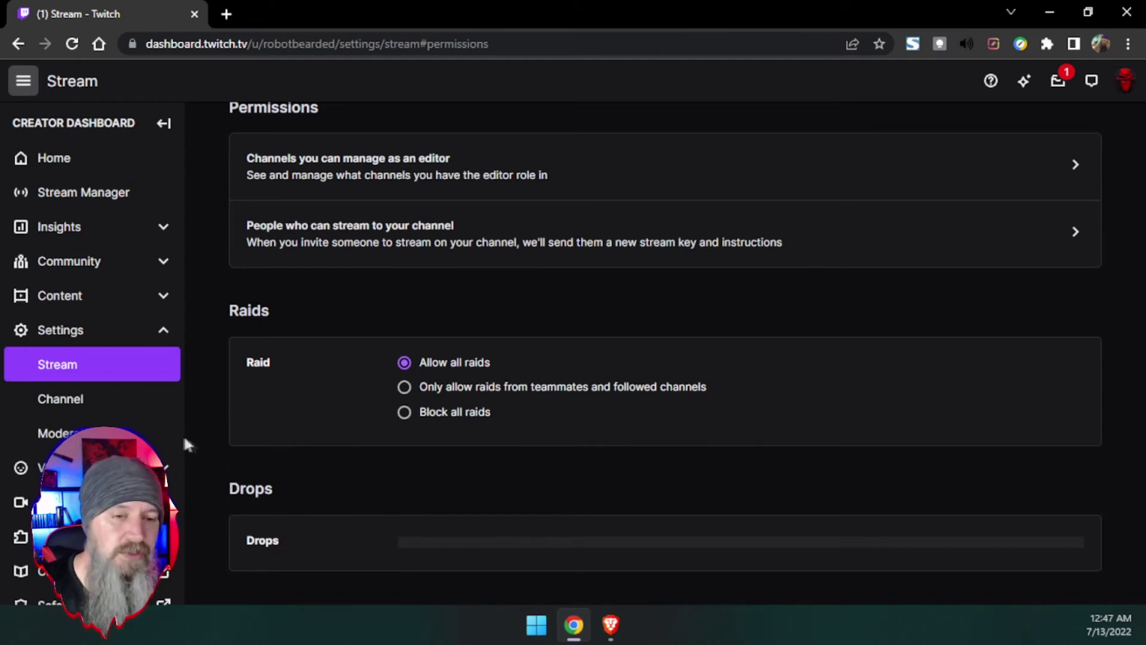
pyautogui.click(137, 399)
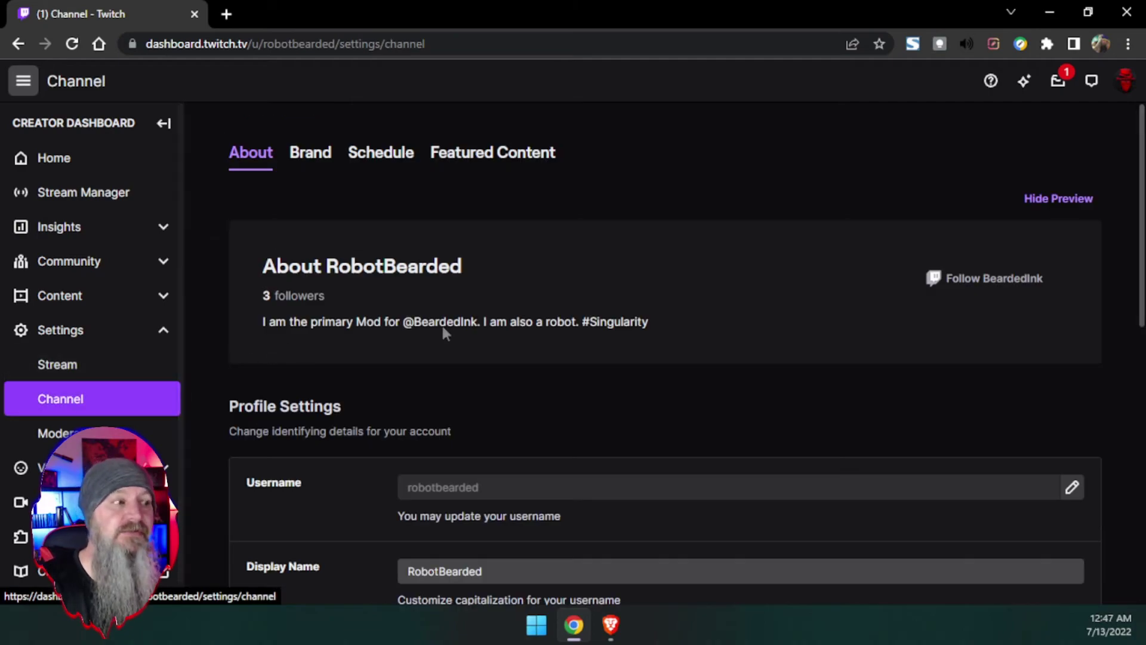
pyautogui.scroll(-10, 370, 329)
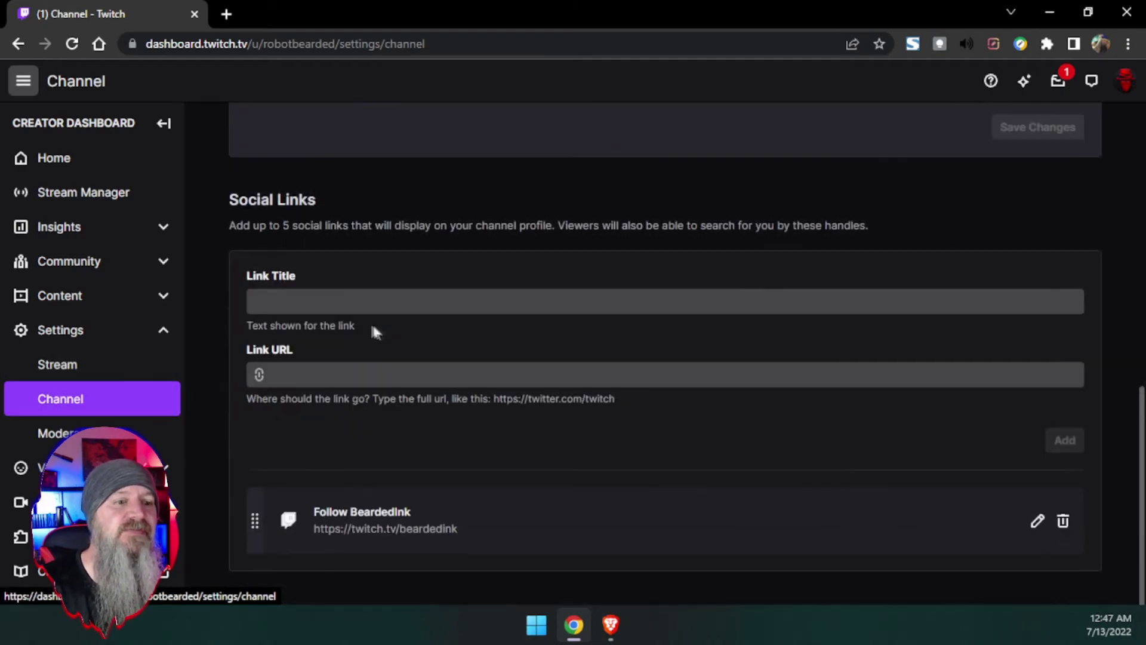
pyautogui.scroll(10, 403, 332)
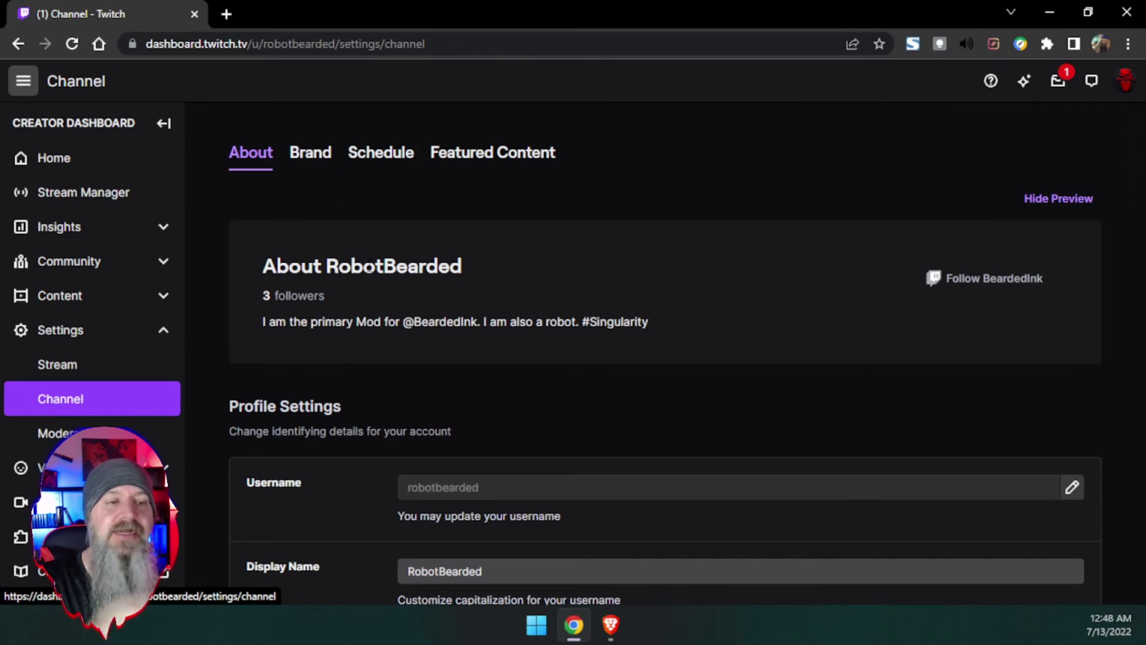
pyautogui.scroll(-5, 351, 302)
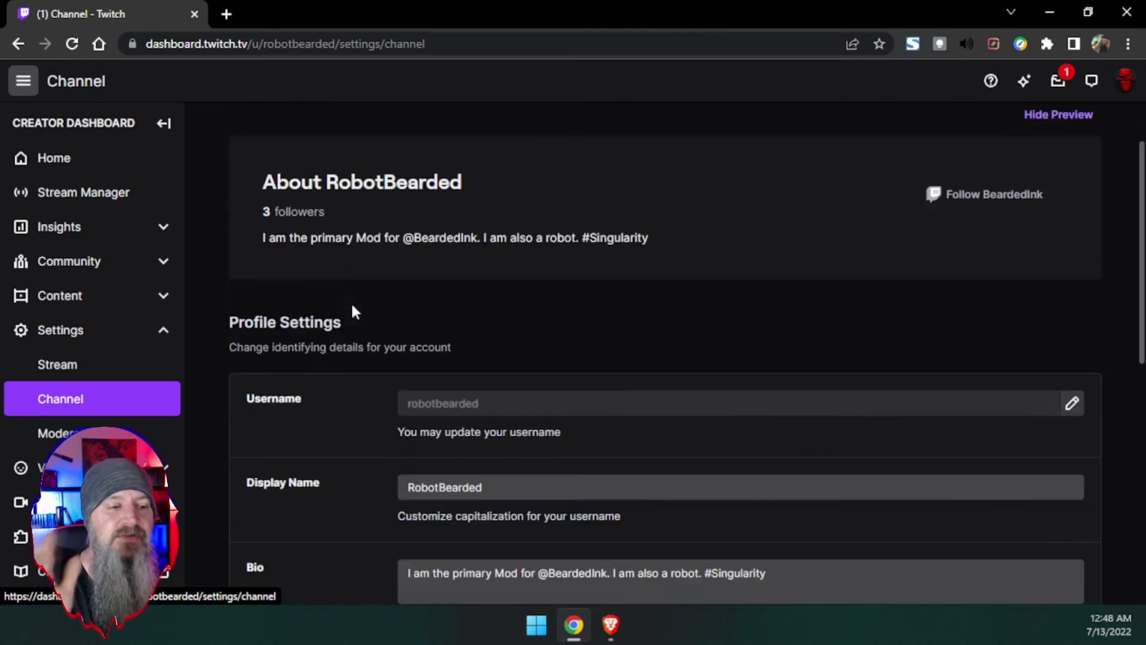
pyautogui.scroll(-4, 351, 317)
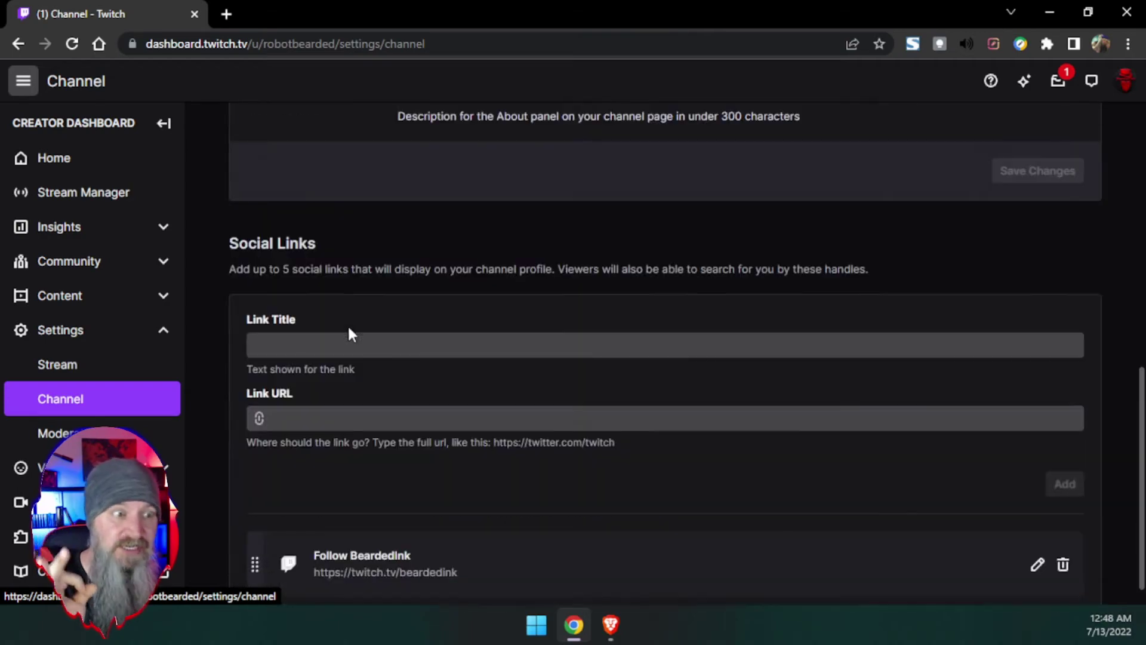
pyautogui.scroll(10, 349, 332)
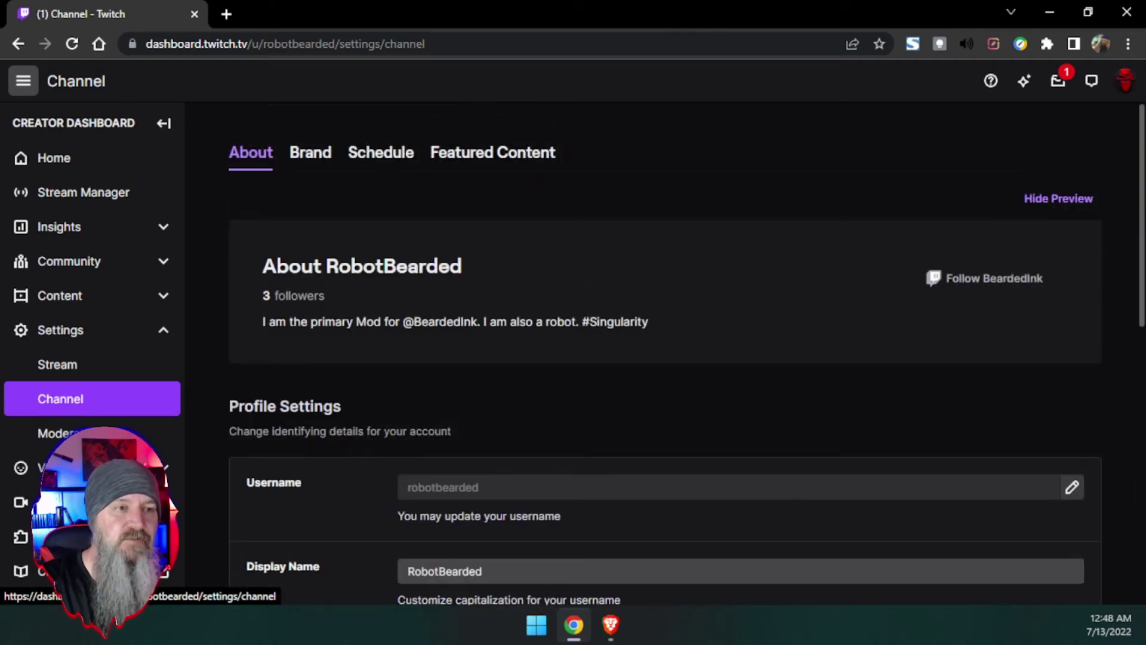
# Open the channel's Brand settings and try the red, blue and dark blue #1345AA preset accent colors
pyautogui.click(311, 153)
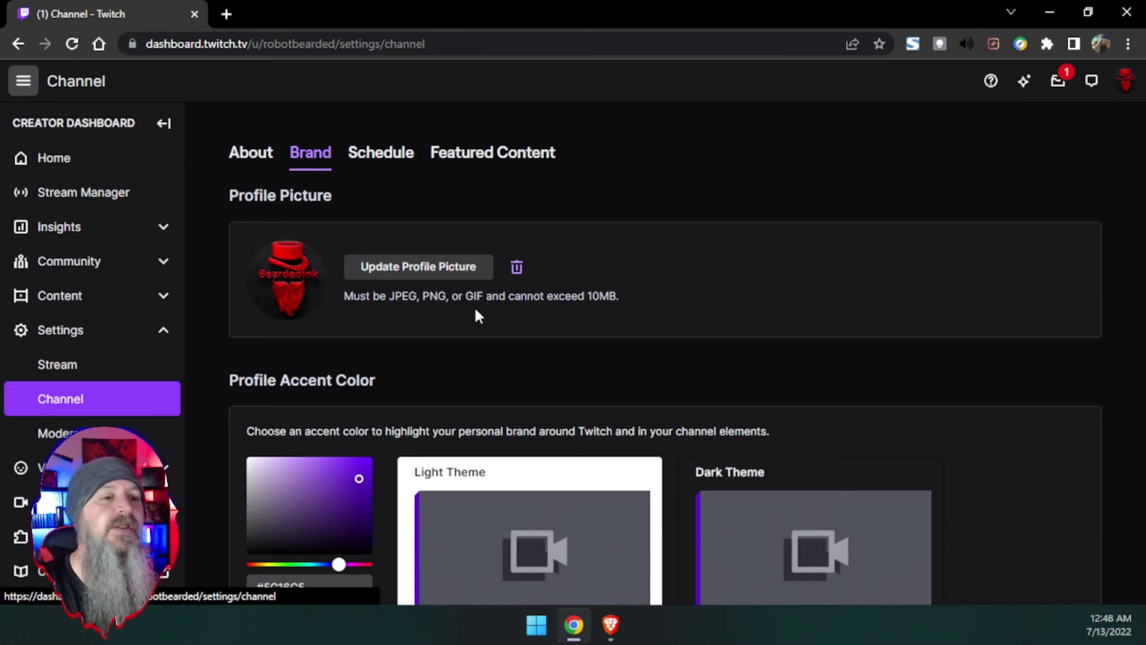
pyautogui.scroll(-3, 418, 317)
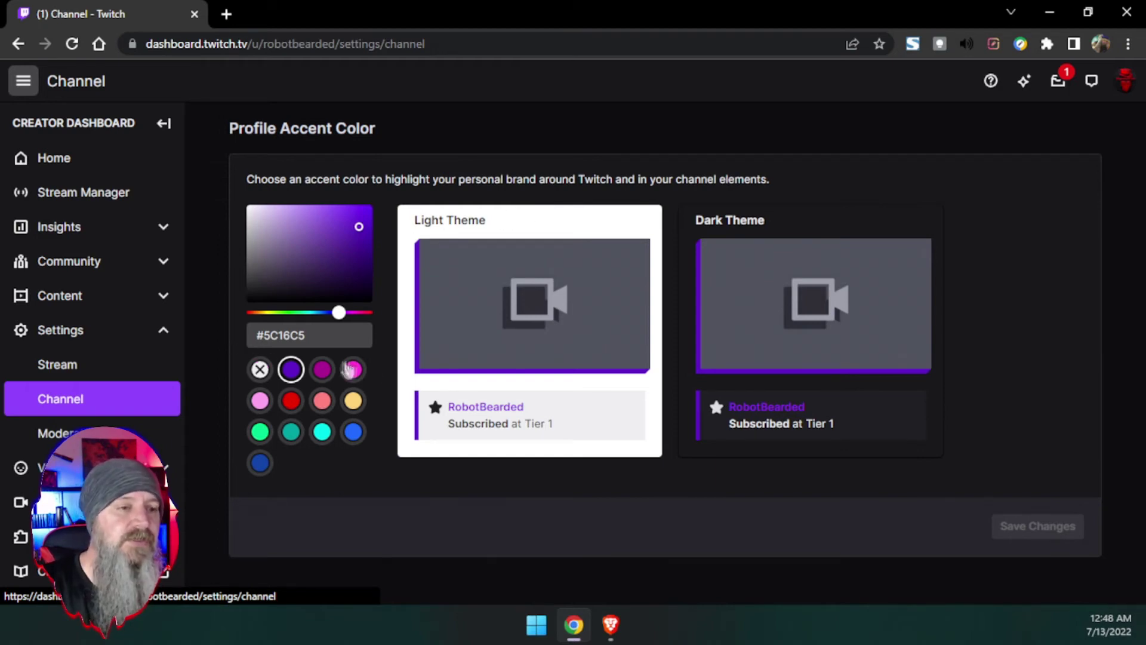
pyautogui.click(290, 403)
pyautogui.click(353, 431)
pyautogui.click(260, 463)
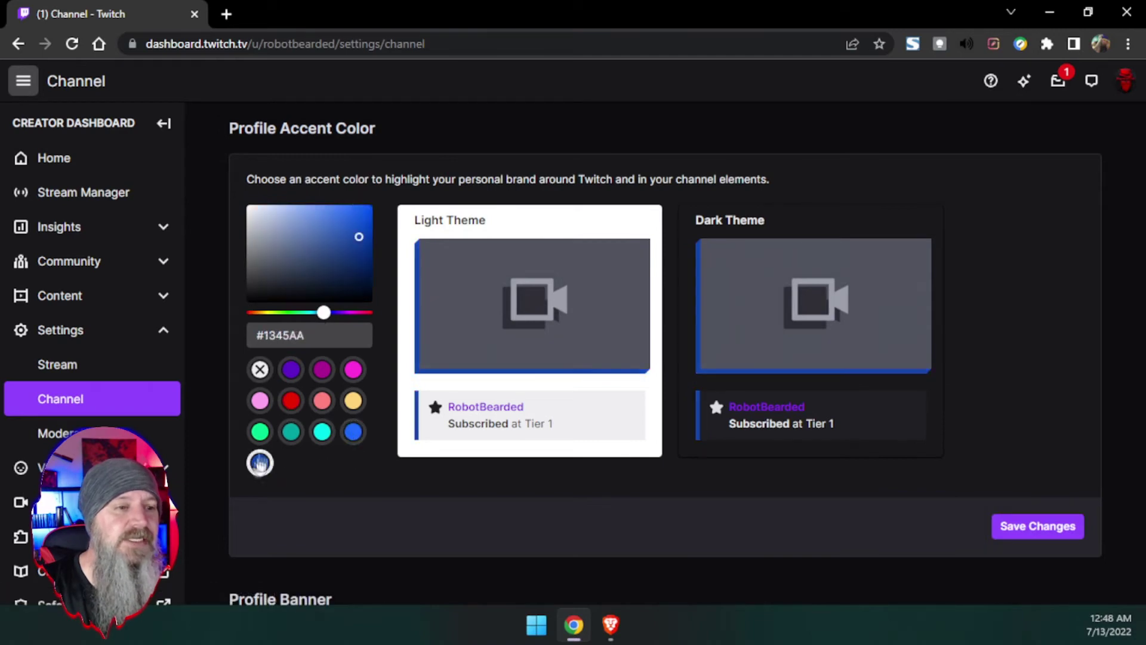
# Pick a custom dark navy shade, #0C1D3F, for the profile accent color
pyautogui.click(311, 335)
pyautogui.click(323, 265)
pyautogui.click(348, 277)
# Replace the profile accent color's hex code with #999999
pyautogui.tripleClick(311, 334)
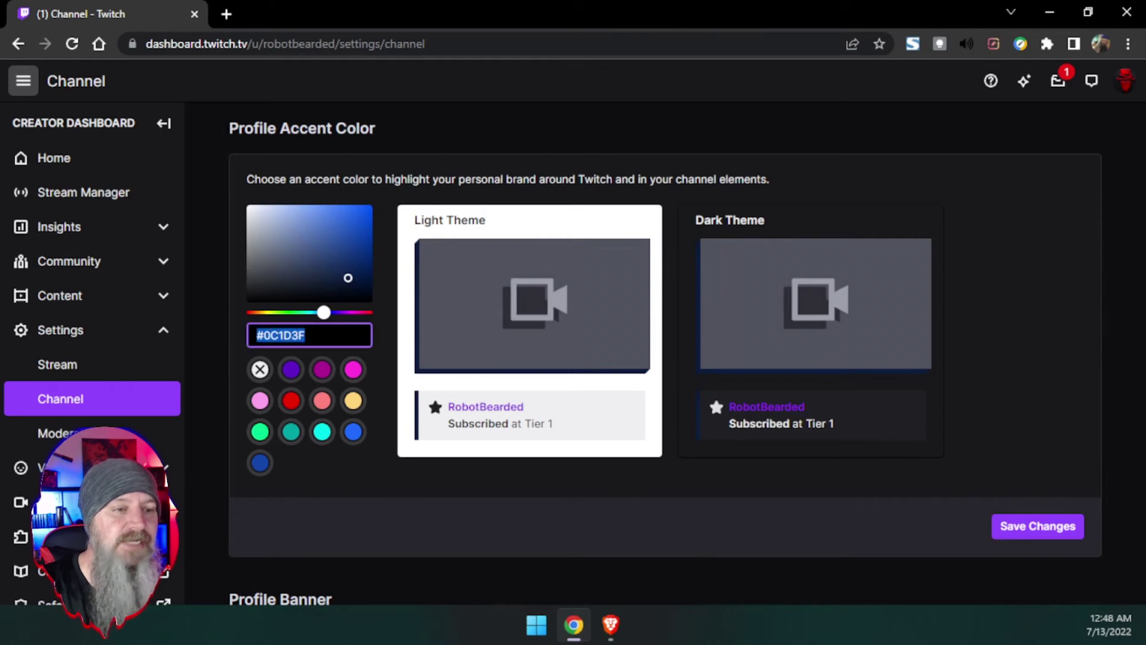
pyautogui.write('#')
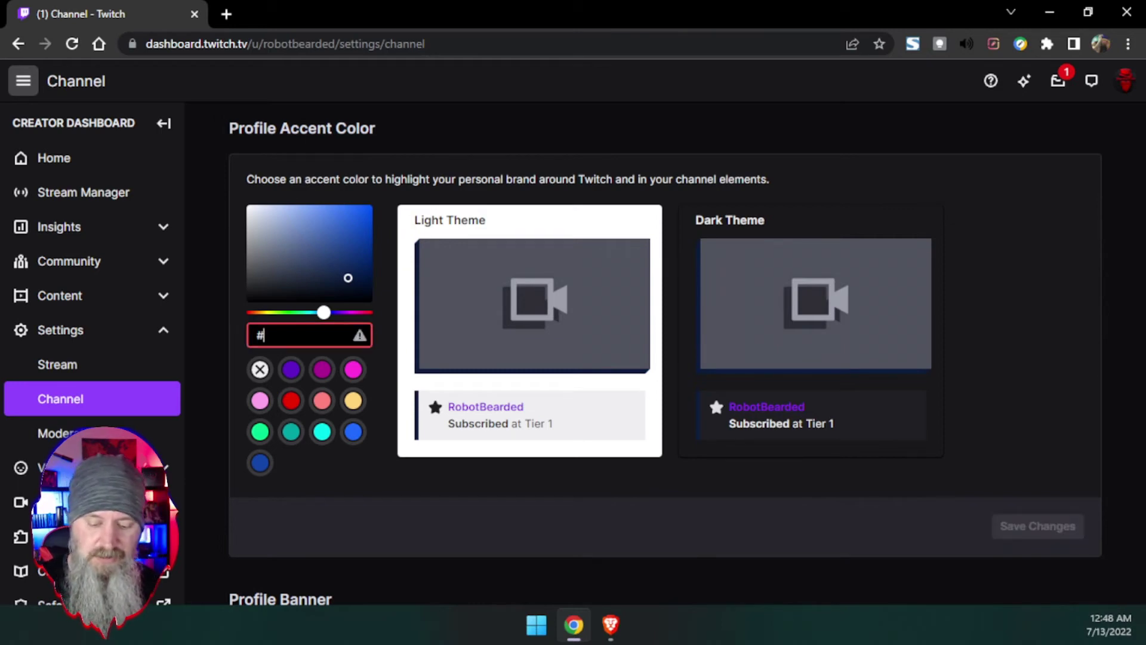
pyautogui.write('999999')
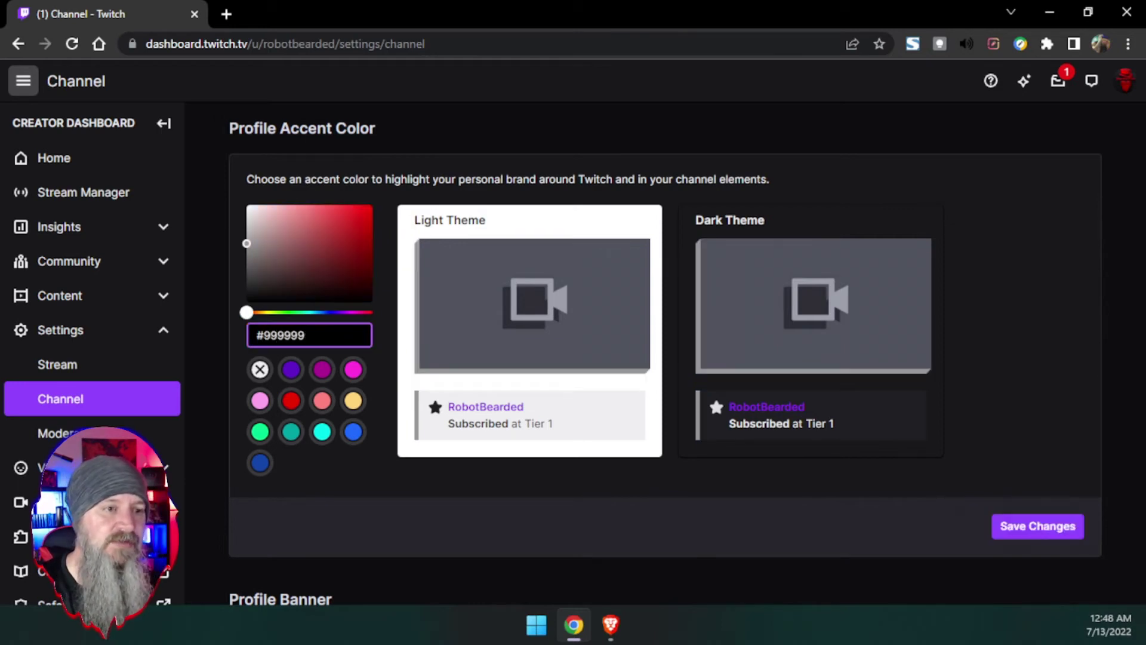
# Change the profile accent color's hex code to #CCCCCC
pyautogui.moveTo(306, 335); pyautogui.dragTo(275, 336)
pyautogui.write('CCcccc')
pyautogui.click(637, 475)
pyautogui.doubleClick(289, 335)
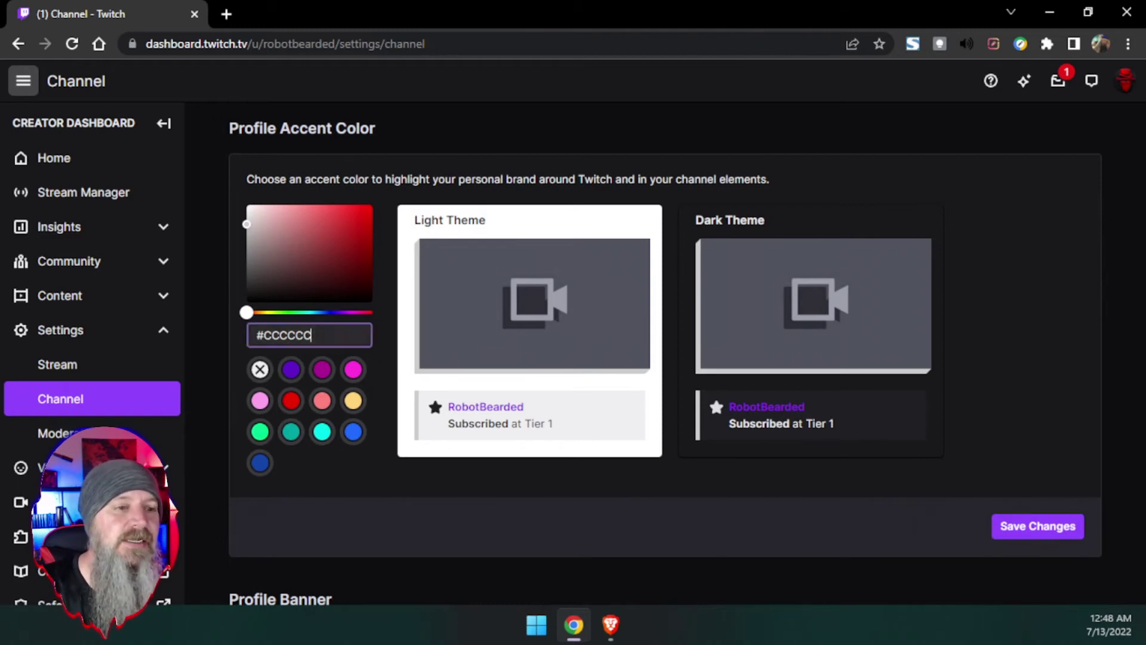
# Try another hex code and the purple #5C16C5 preset, and save the blue #1F69FF preset as the profile accent color
pyautogui.write('FF8FEH')
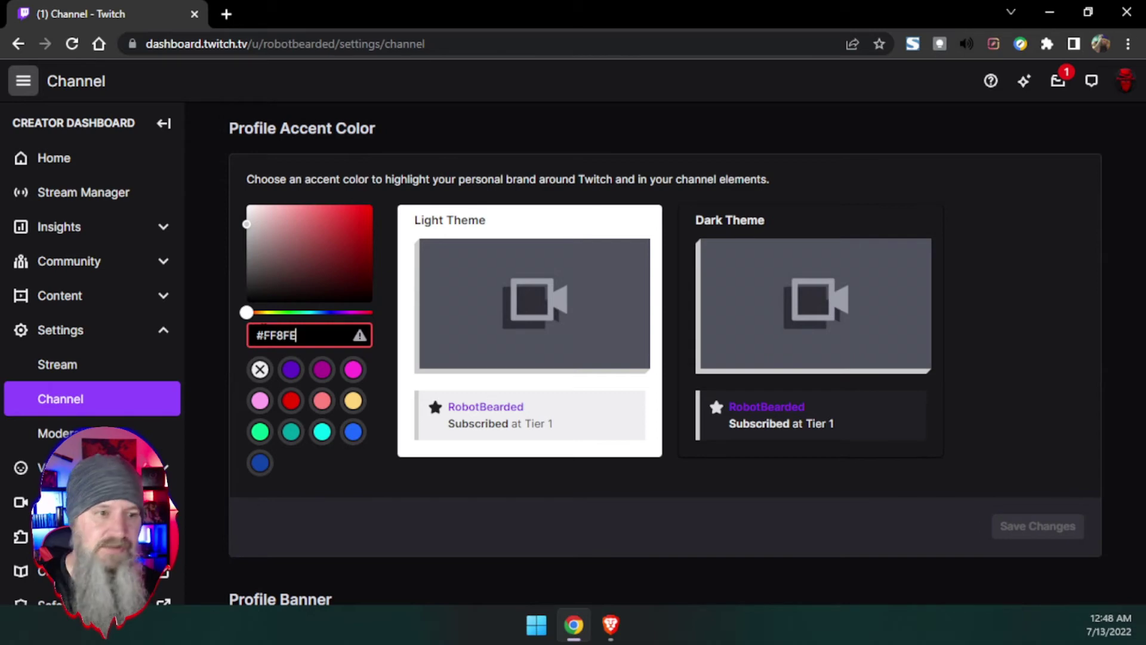
pyautogui.click(291, 368)
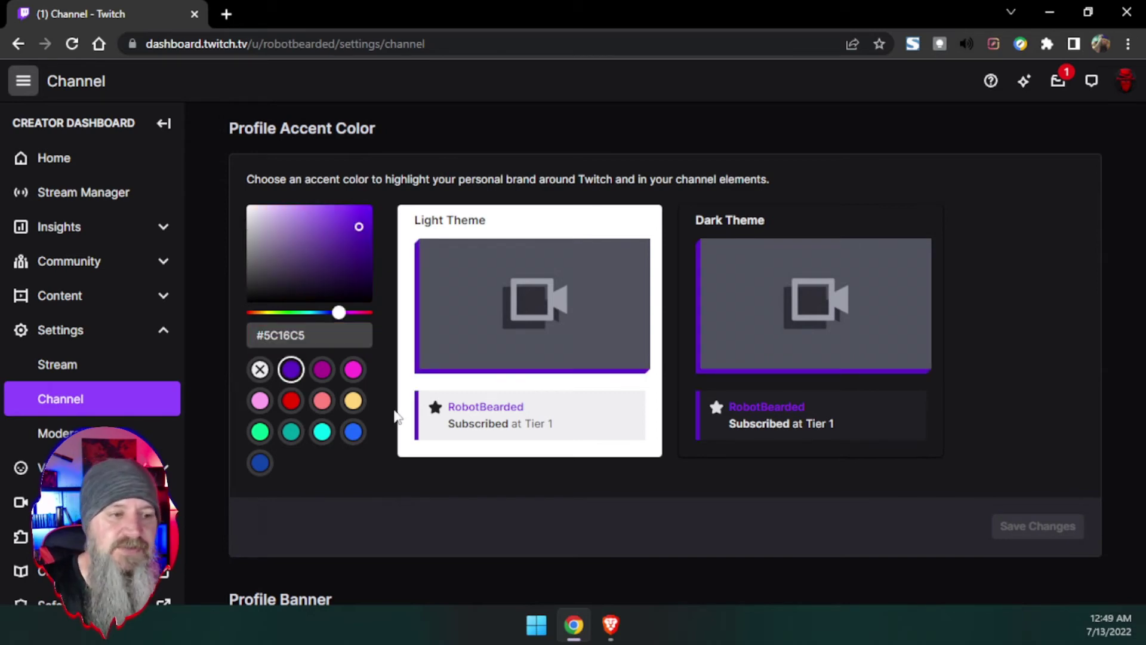
pyautogui.scroll(-1, 395, 416)
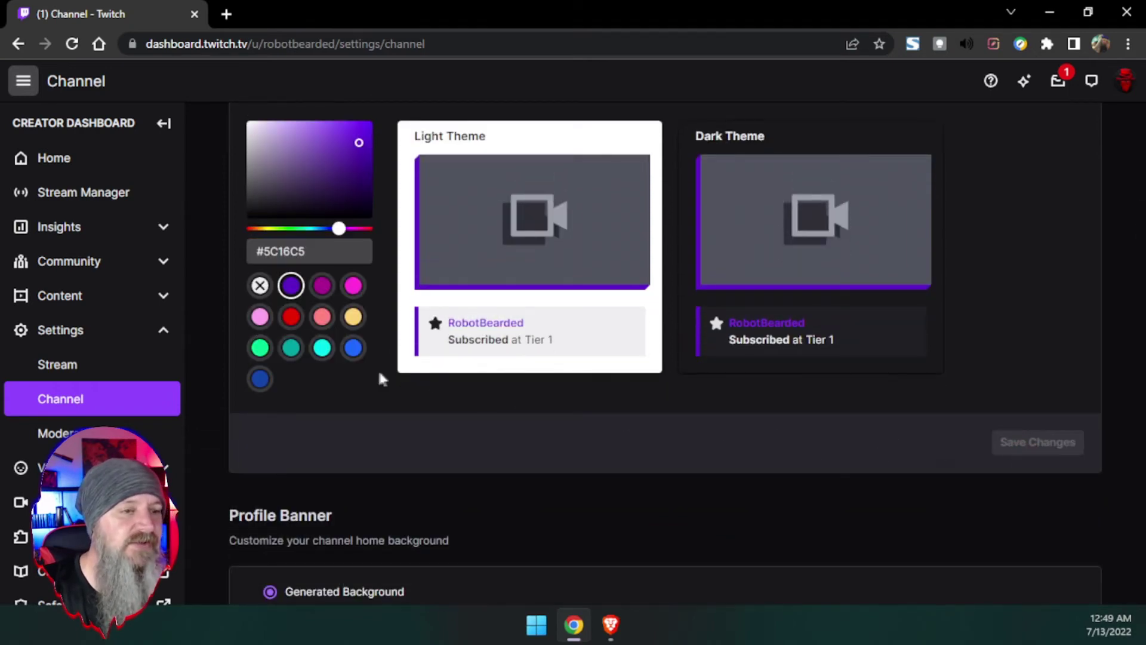
pyautogui.click(354, 350)
pyautogui.click(1033, 447)
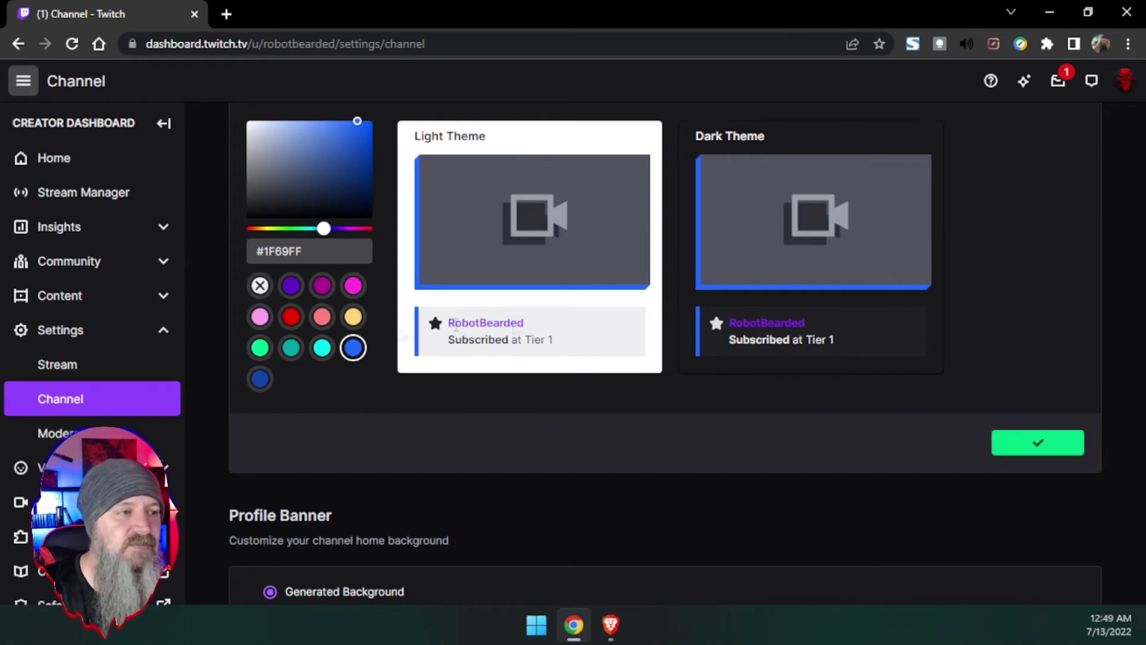
# Review the Profile Banner's Generated Background and open the channel page in a new browser tab
pyautogui.scroll(-3, 371, 419)
pyautogui.scroll(-1, 597, 355)
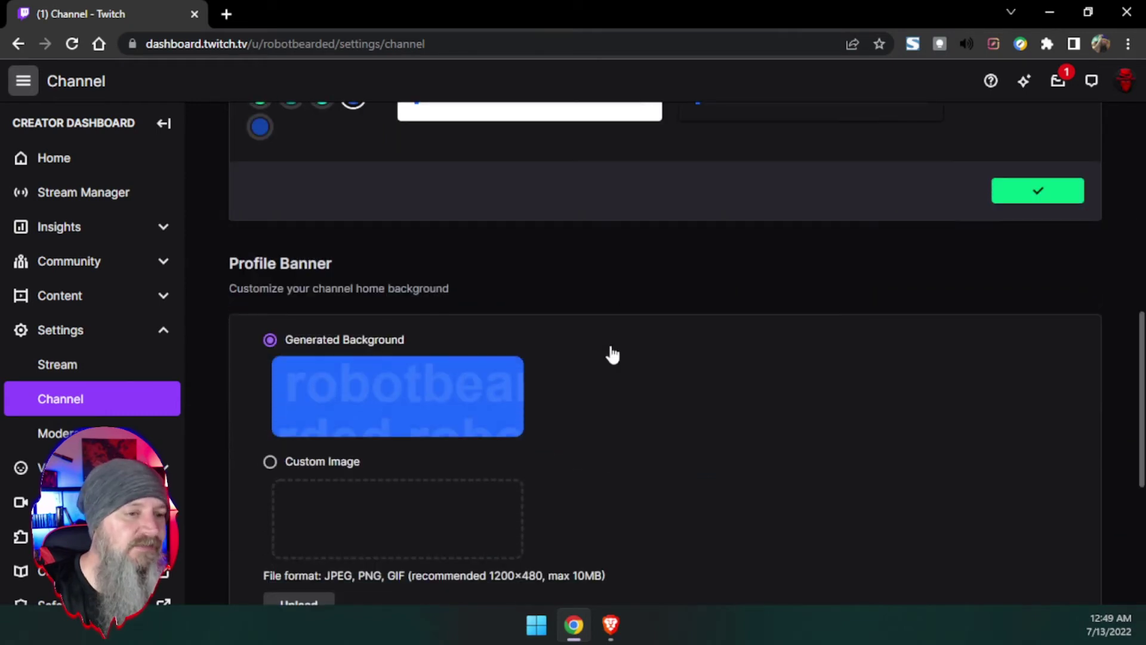
pyautogui.scroll(-1, 618, 359)
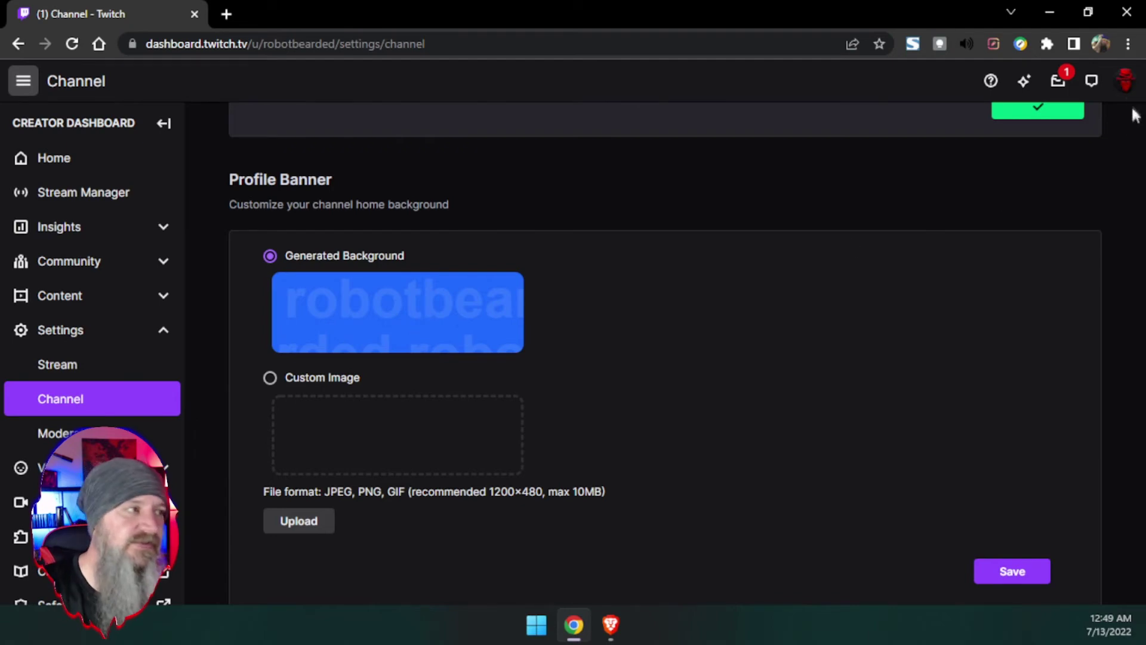
pyautogui.click(1125, 81)
pyautogui.rightClick(1025, 202)
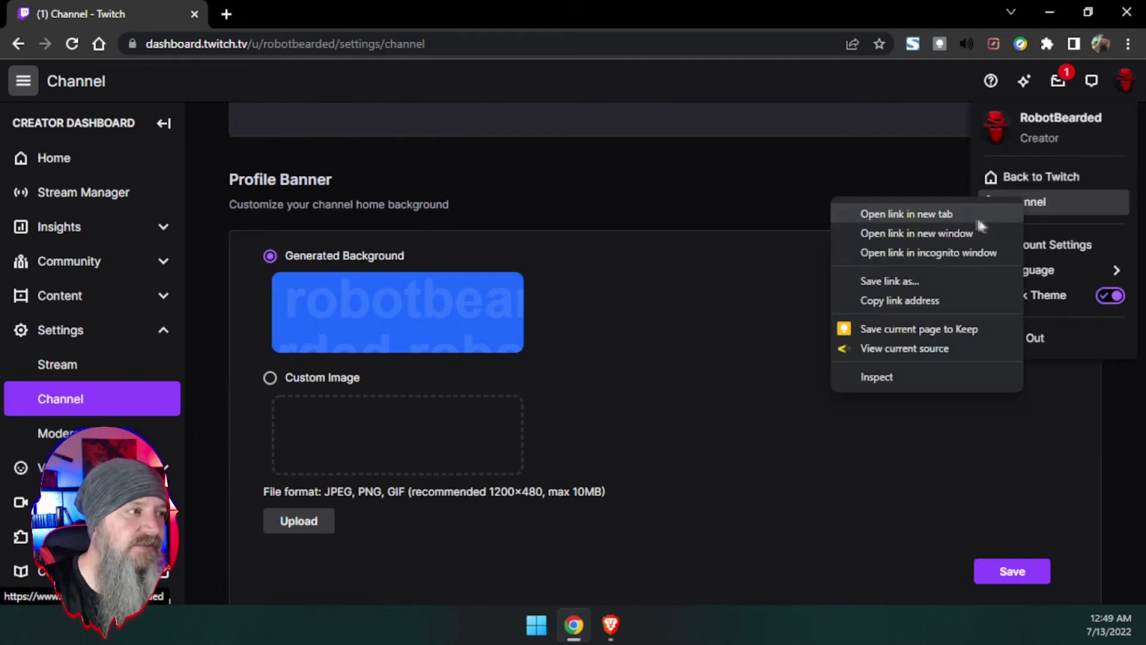
pyautogui.click(977, 213)
pyautogui.click(328, 16)
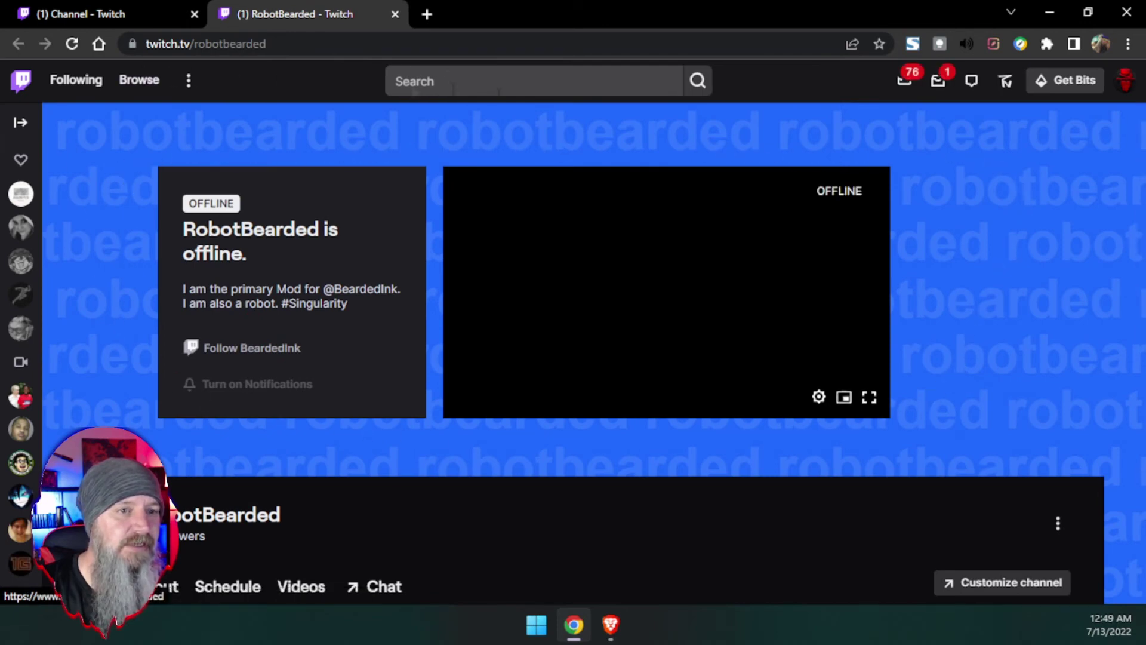
# Look over the channel's Home and About pages with the generated banner behind them
pyautogui.scroll(-5, 687, 495)
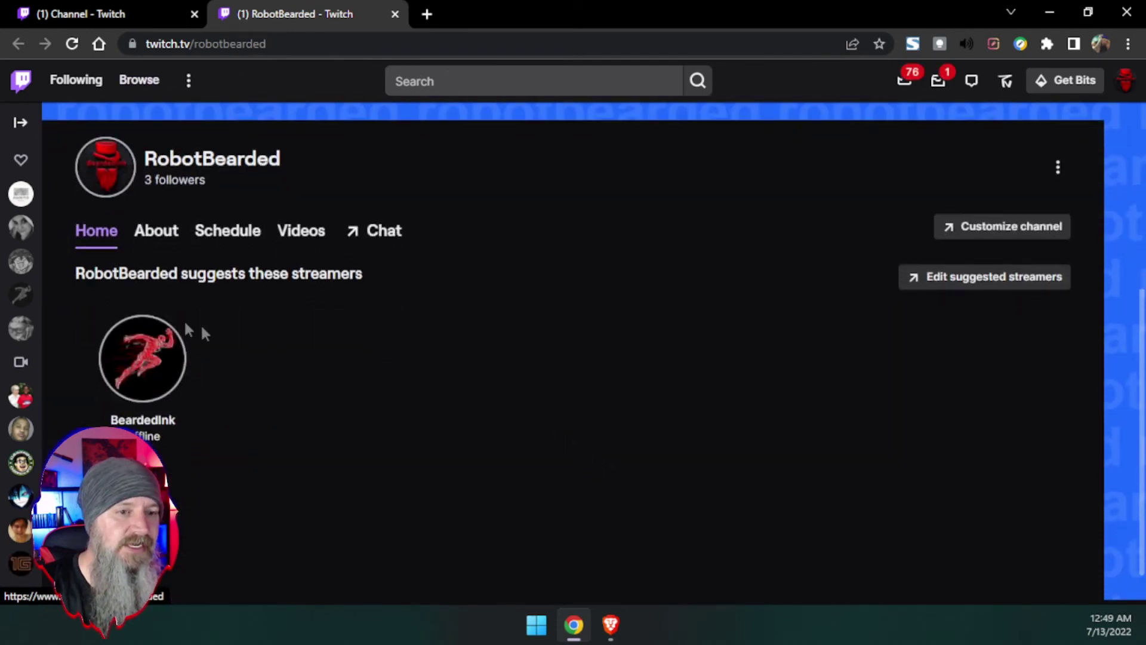
pyautogui.click(153, 231)
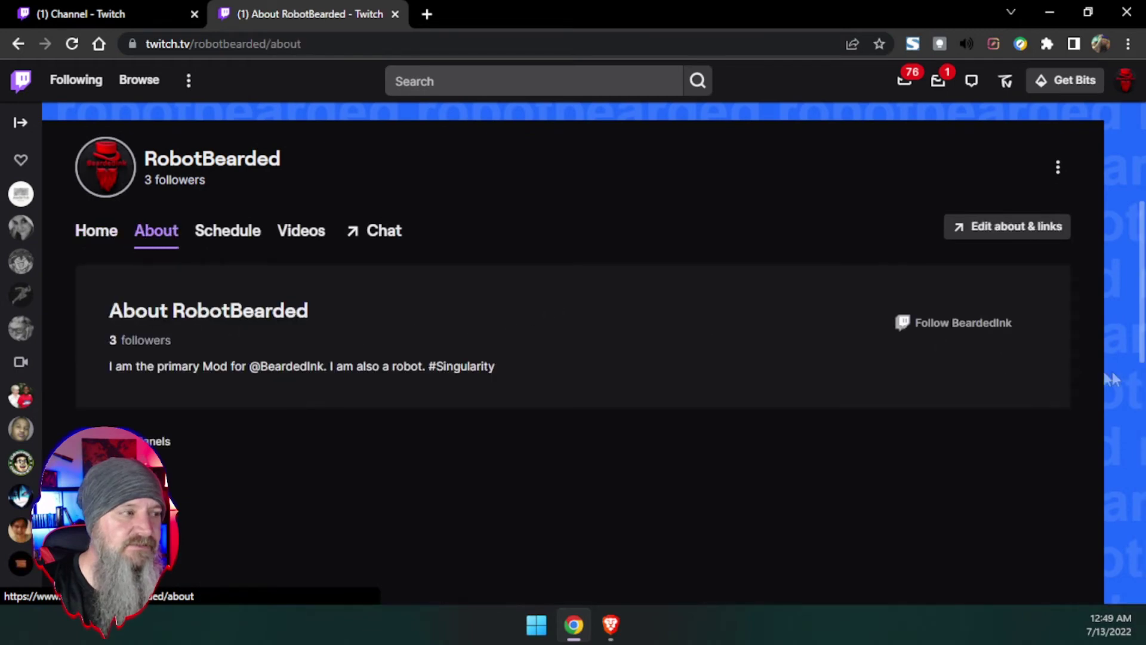
pyautogui.scroll(5, 601, 391)
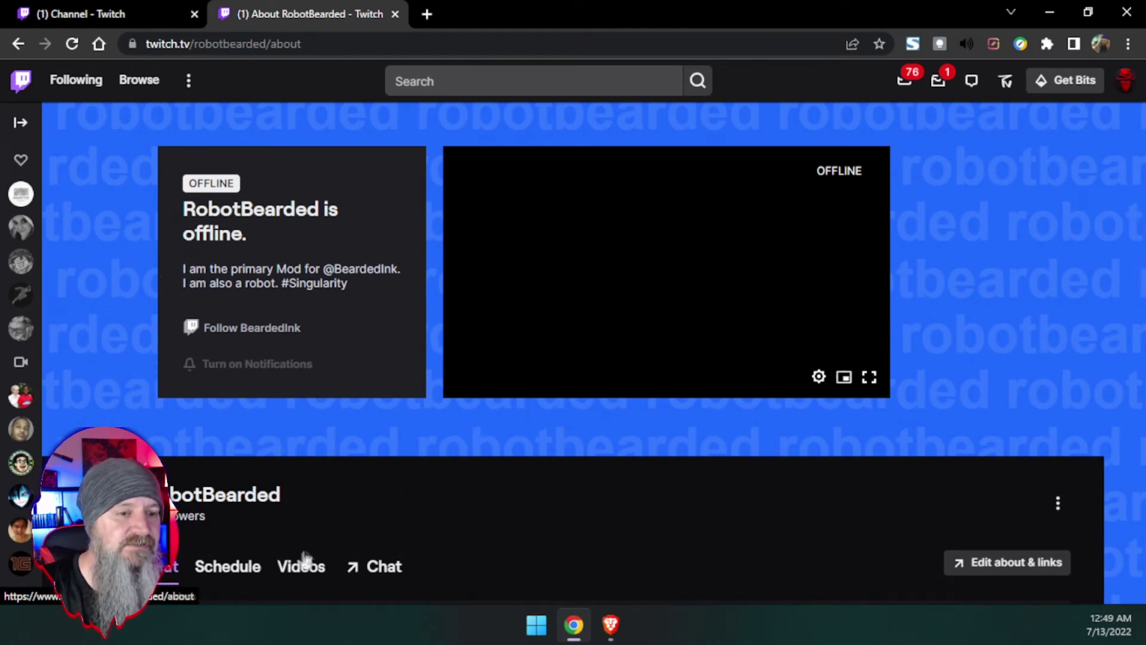
pyautogui.click(119, 566)
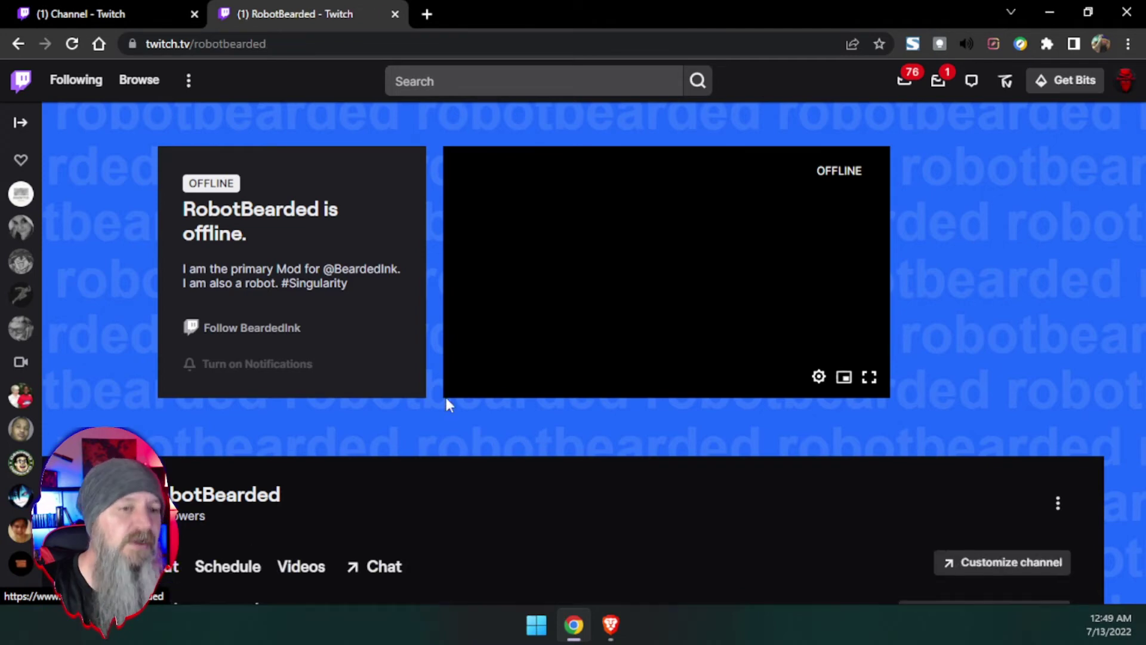
pyautogui.scroll(1, 143, 206)
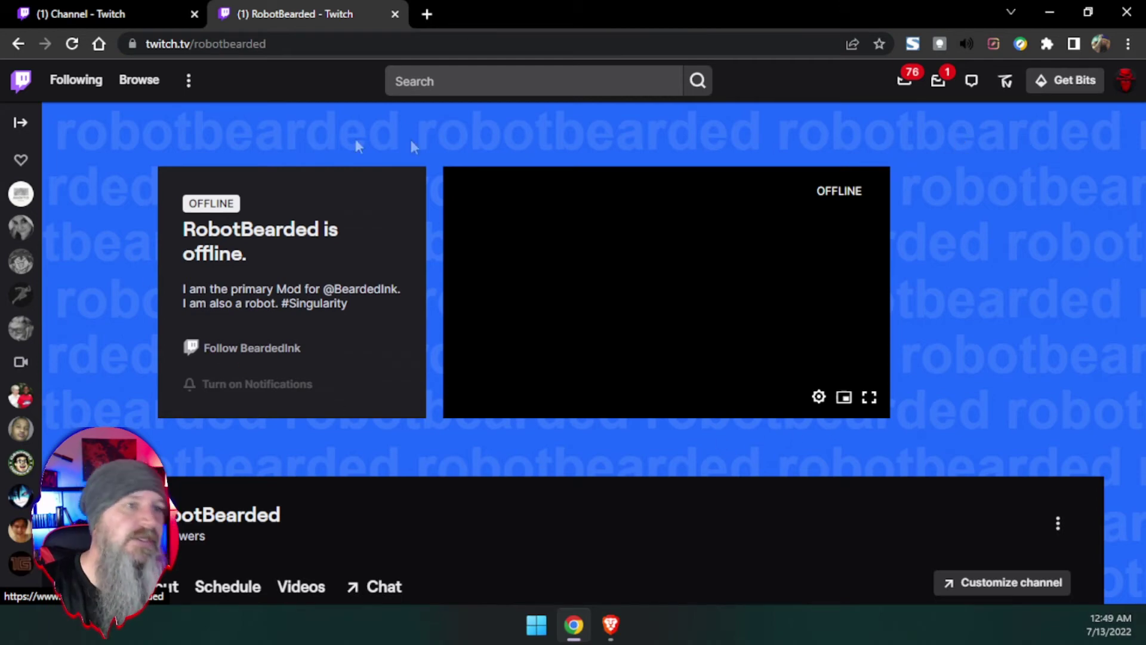
# Return to the Channel settings and highlight the recommended 1200×480 size for a custom Profile Banner image
pyautogui.click(109, 13)
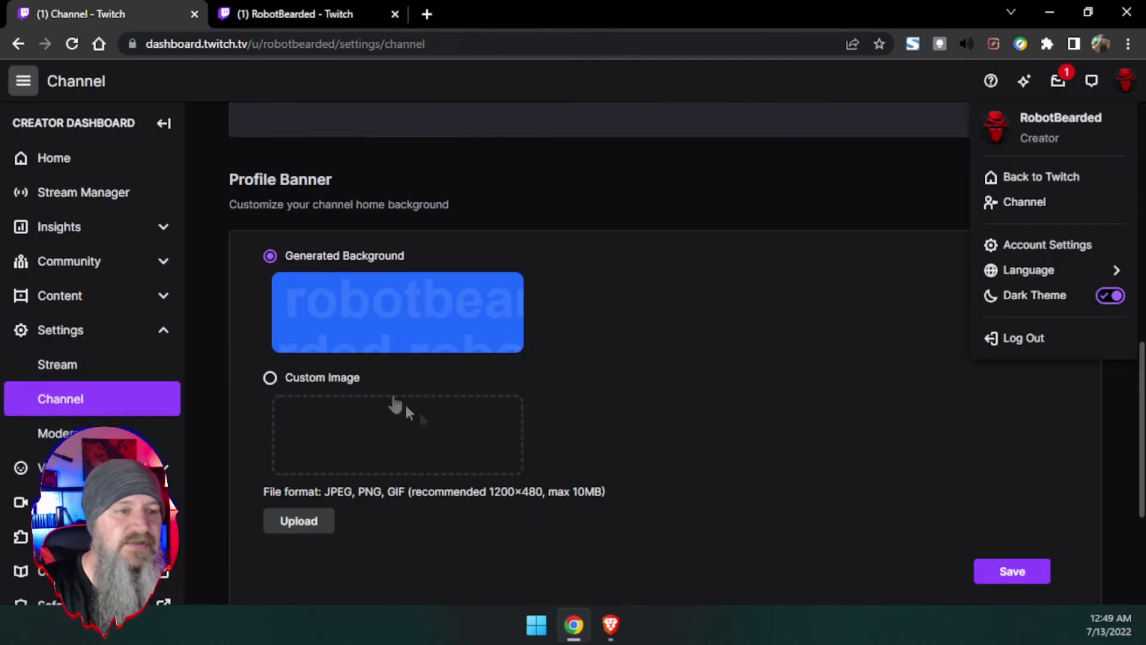
pyautogui.click(630, 338)
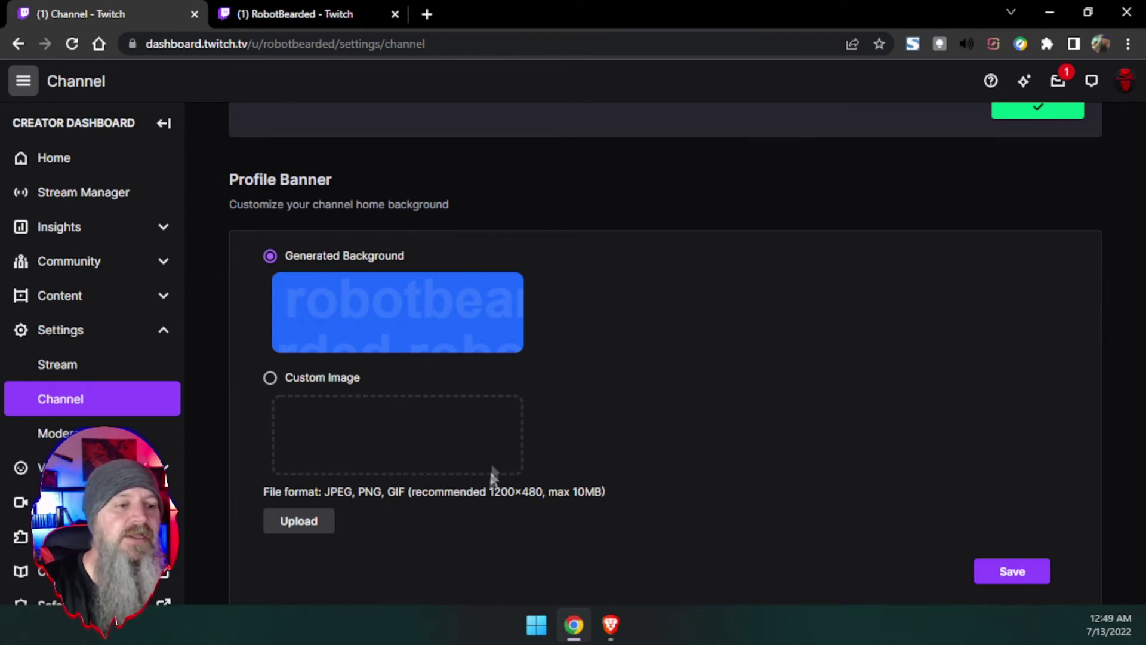
pyautogui.moveTo(410, 492); pyautogui.dragTo(518, 504)
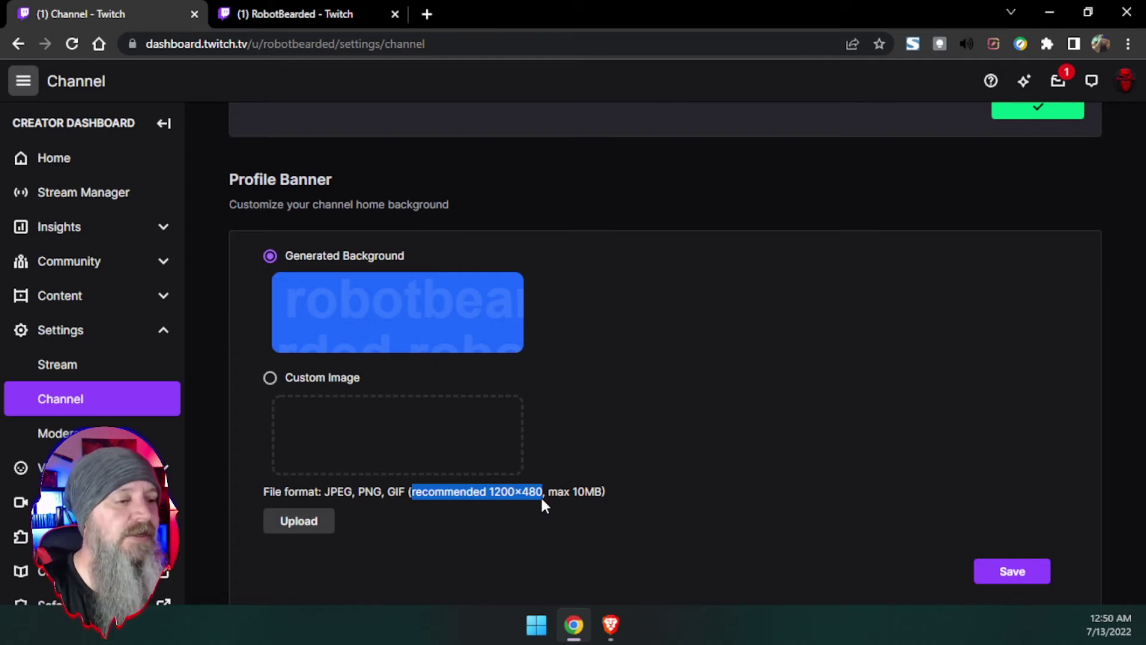
pyautogui.click(542, 499)
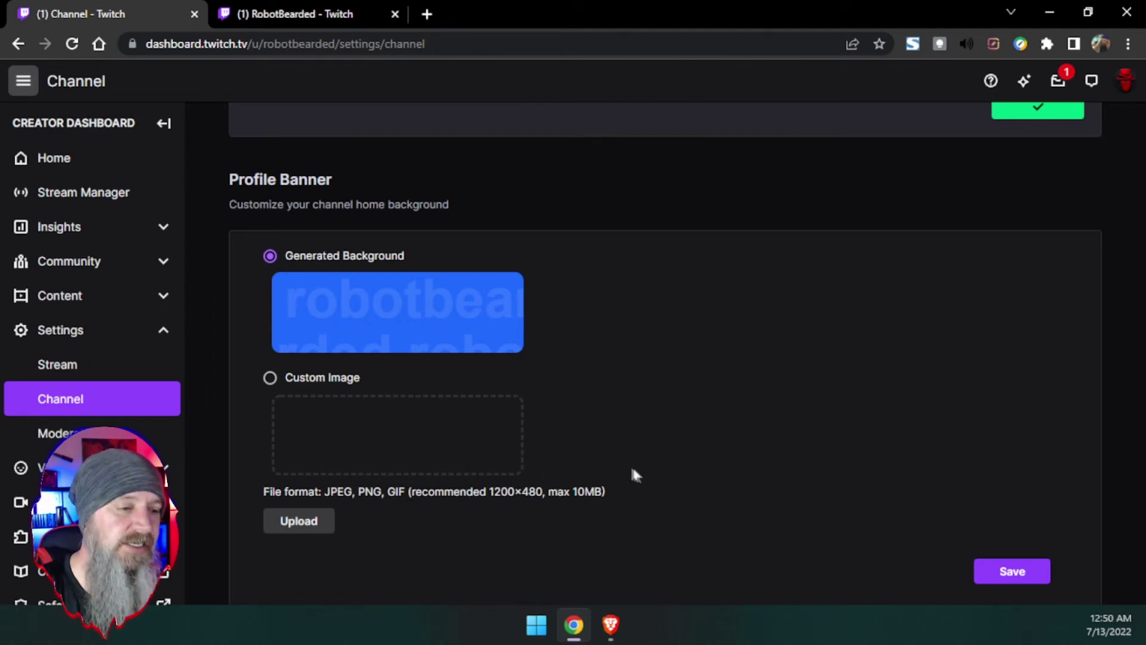
# Review the Video Player Banner setting and view the channel's offline player, collapsing and reopening the stream chat
pyautogui.scroll(-1, 620, 444)
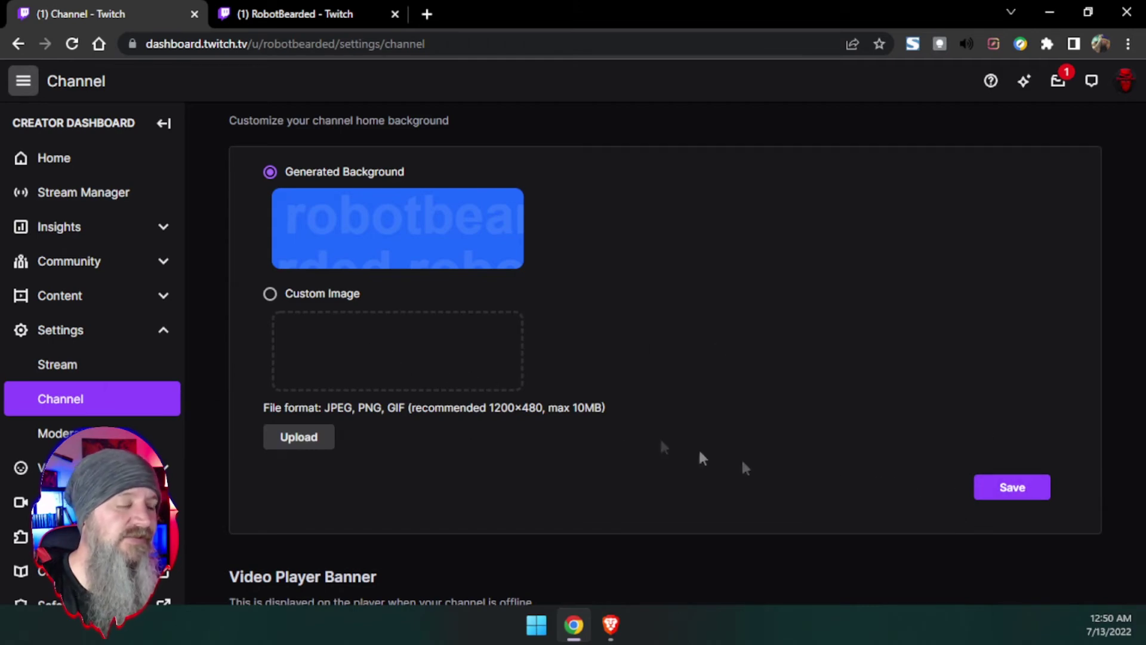
pyautogui.scroll(-3, 611, 422)
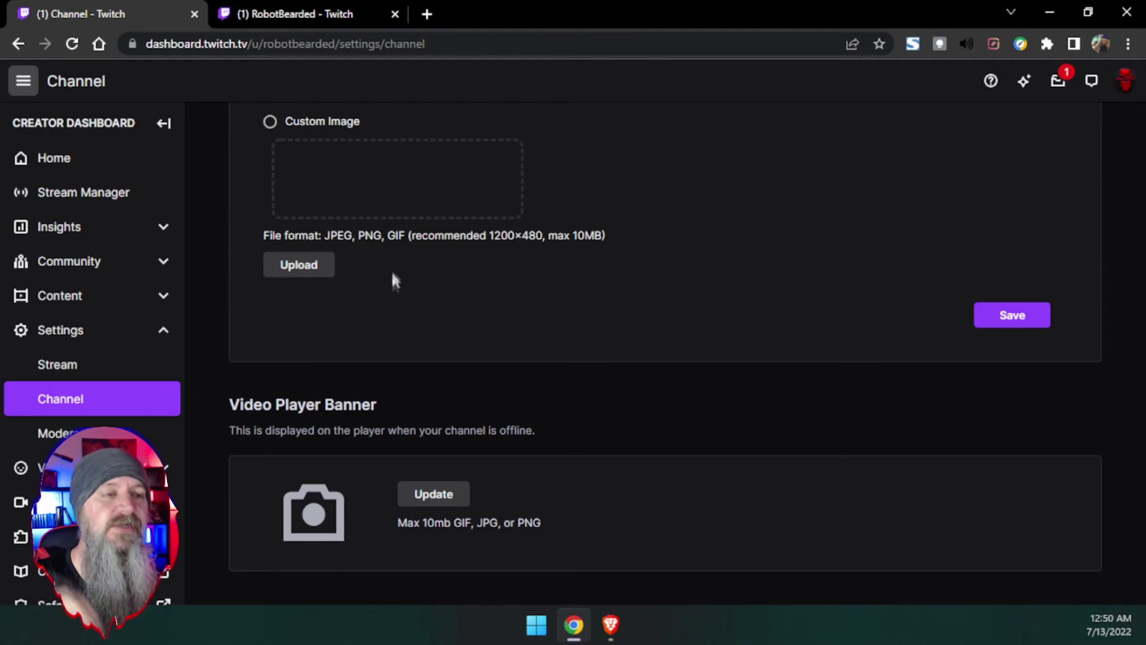
pyautogui.click(323, 15)
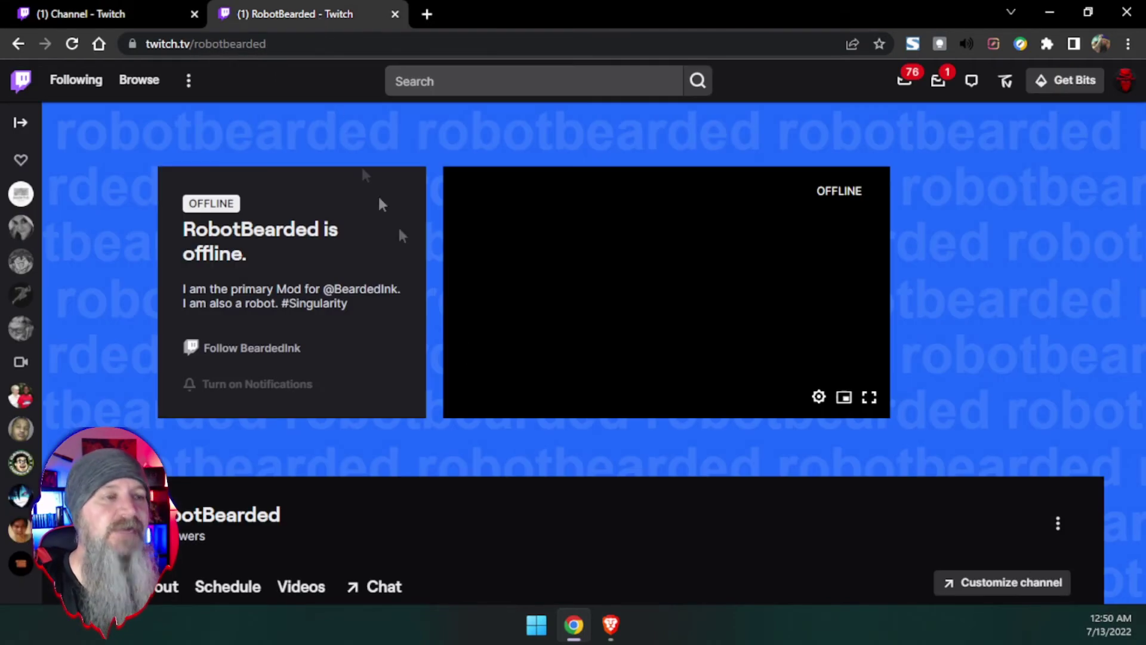
pyautogui.click(384, 584)
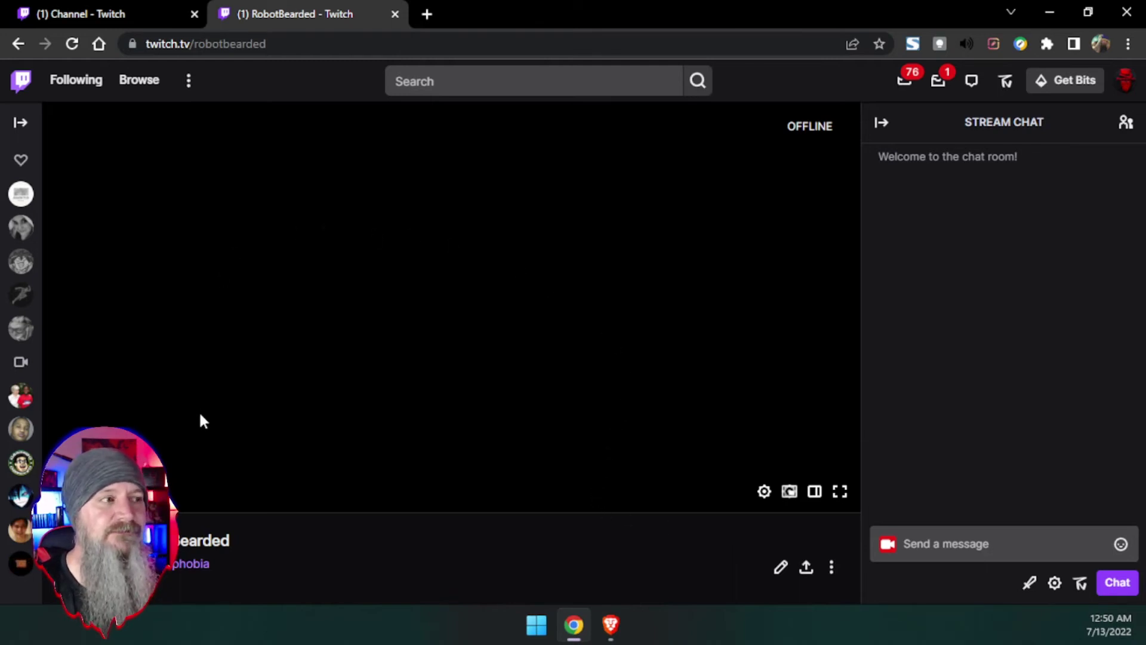
pyautogui.click(883, 123)
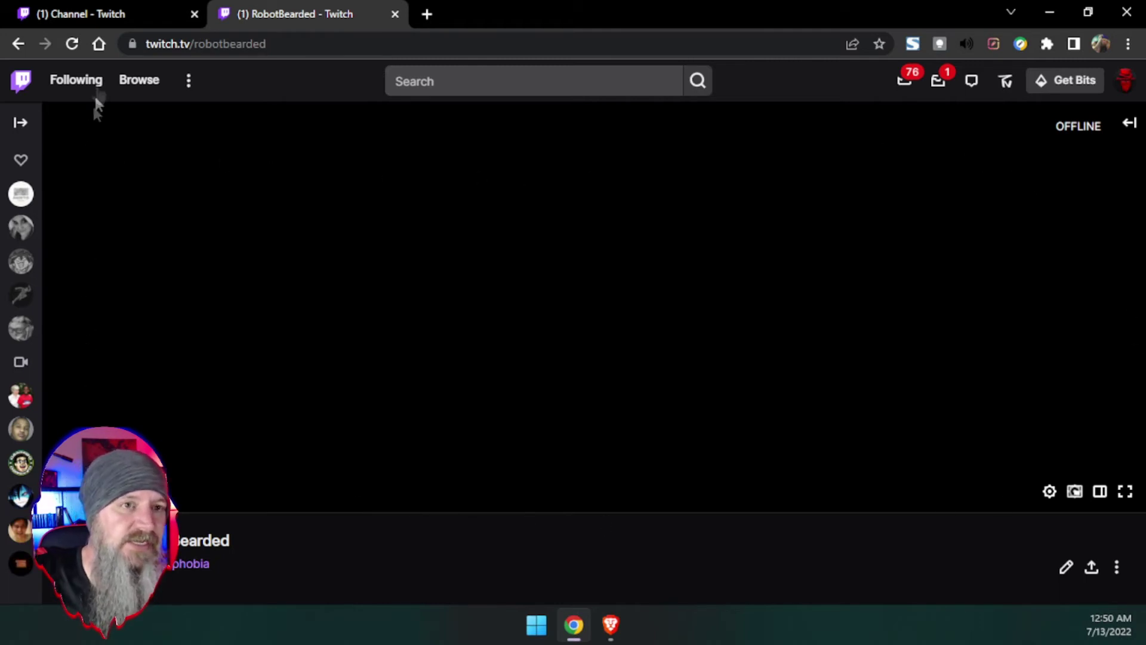
pyautogui.click(105, 13)
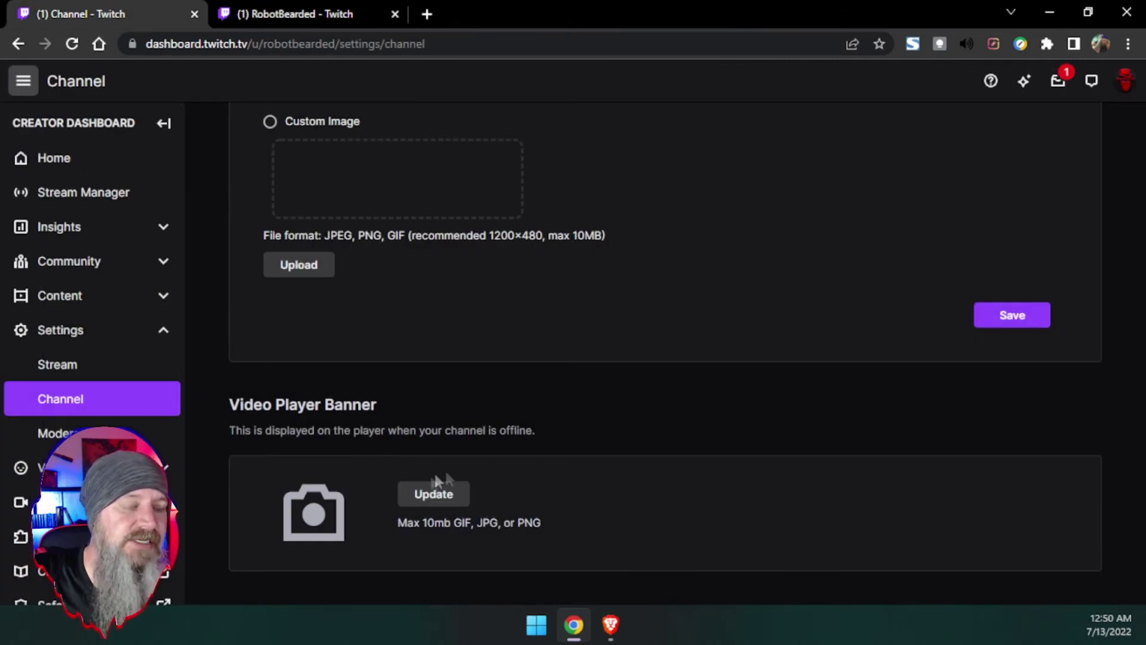
pyautogui.click(305, 14)
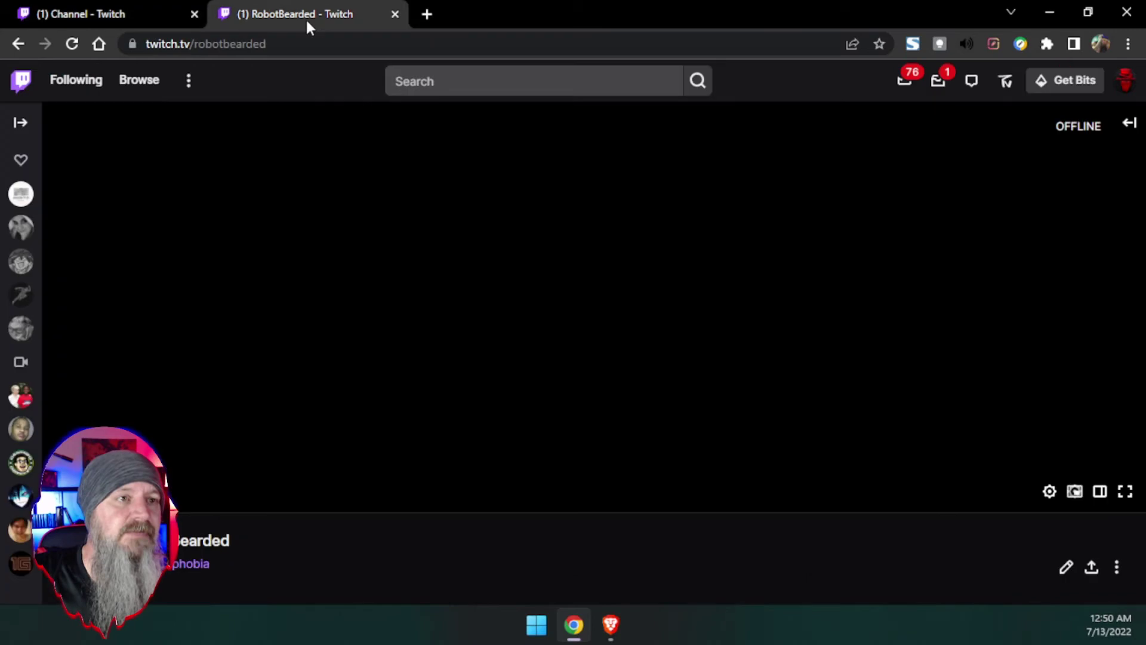
pyautogui.click(1128, 123)
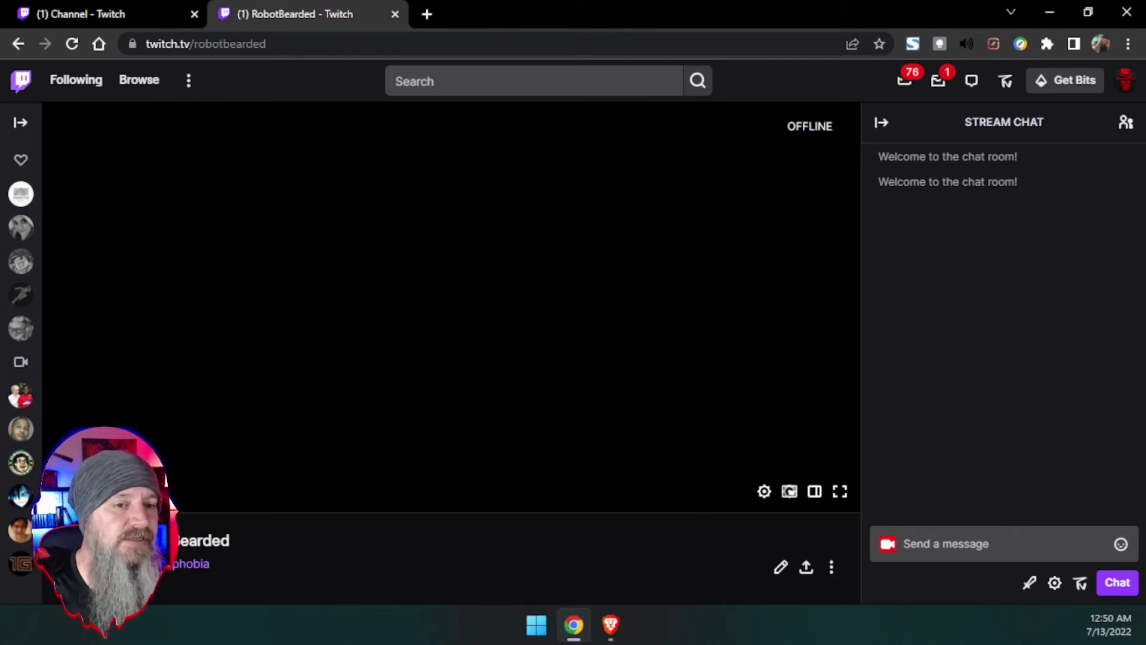
# Switch to the Brave browser and open the BeardedInk account's channel page from its Video Producer dashboard
pyautogui.click(610, 624)
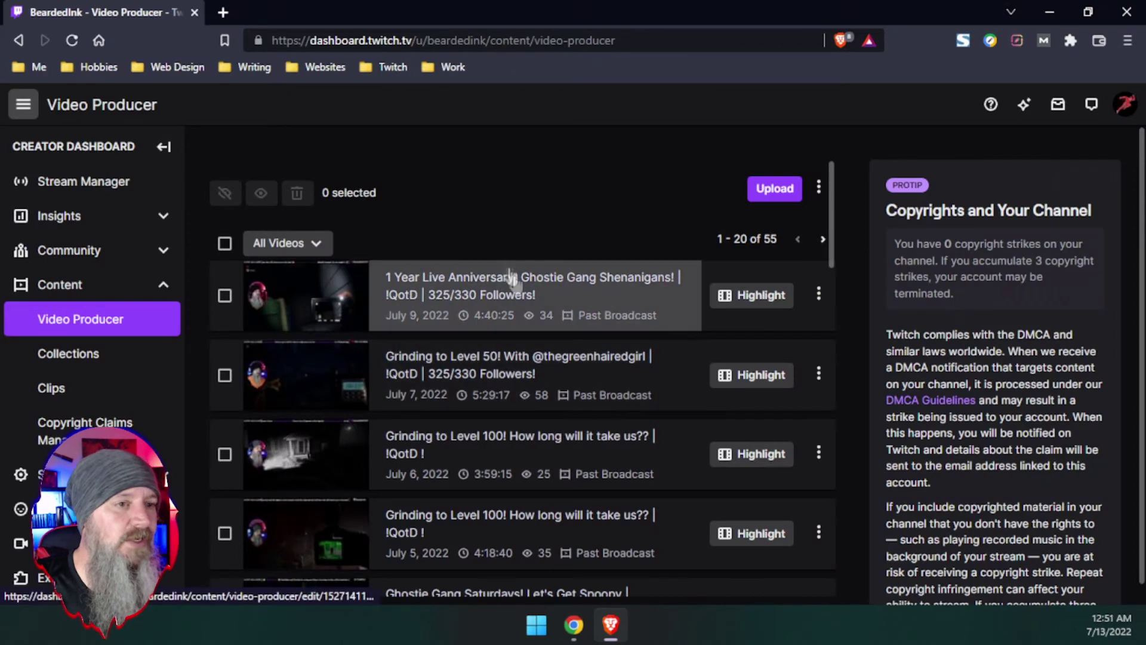
pyautogui.rightClick(1126, 104)
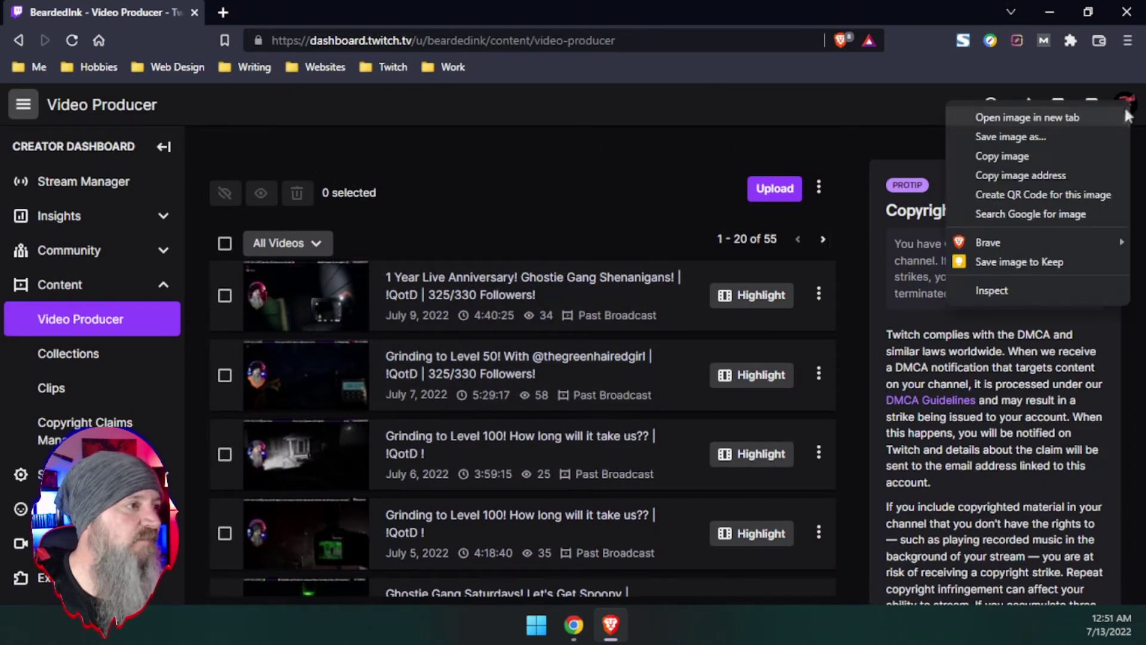
pyautogui.click(822, 145)
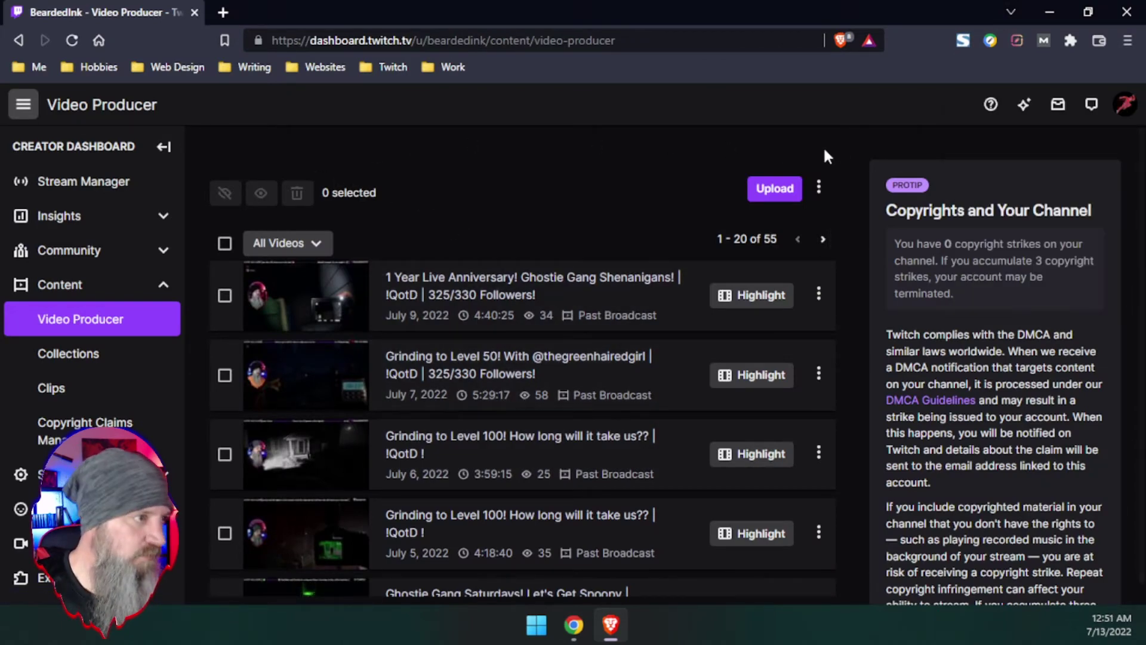
pyautogui.click(1125, 104)
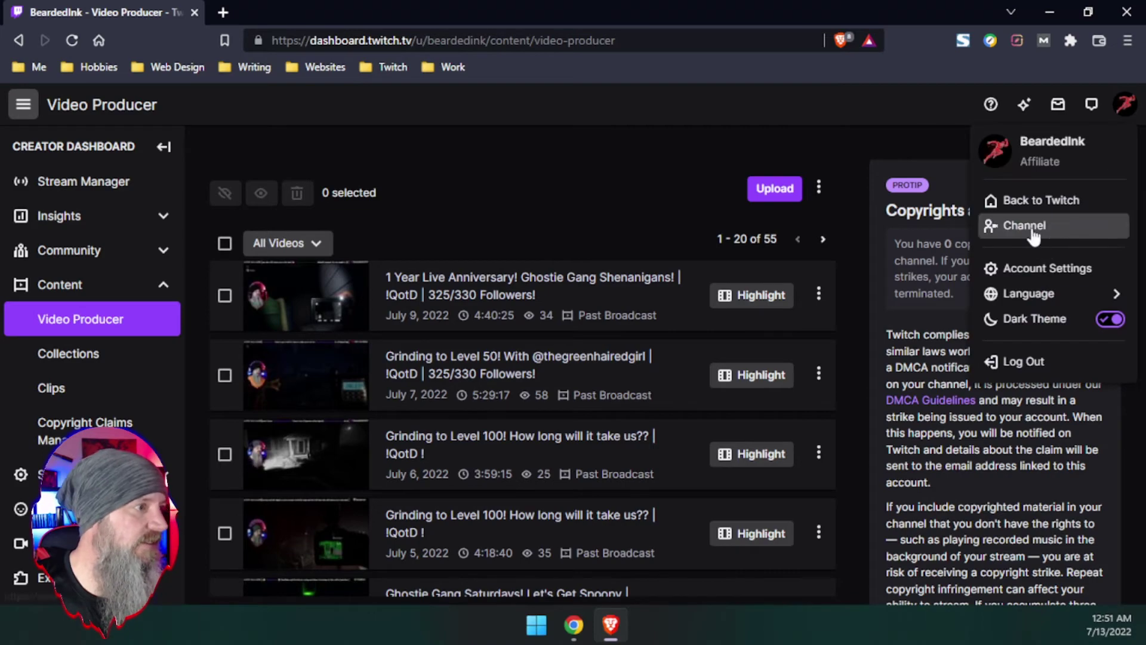
pyautogui.click(1003, 225)
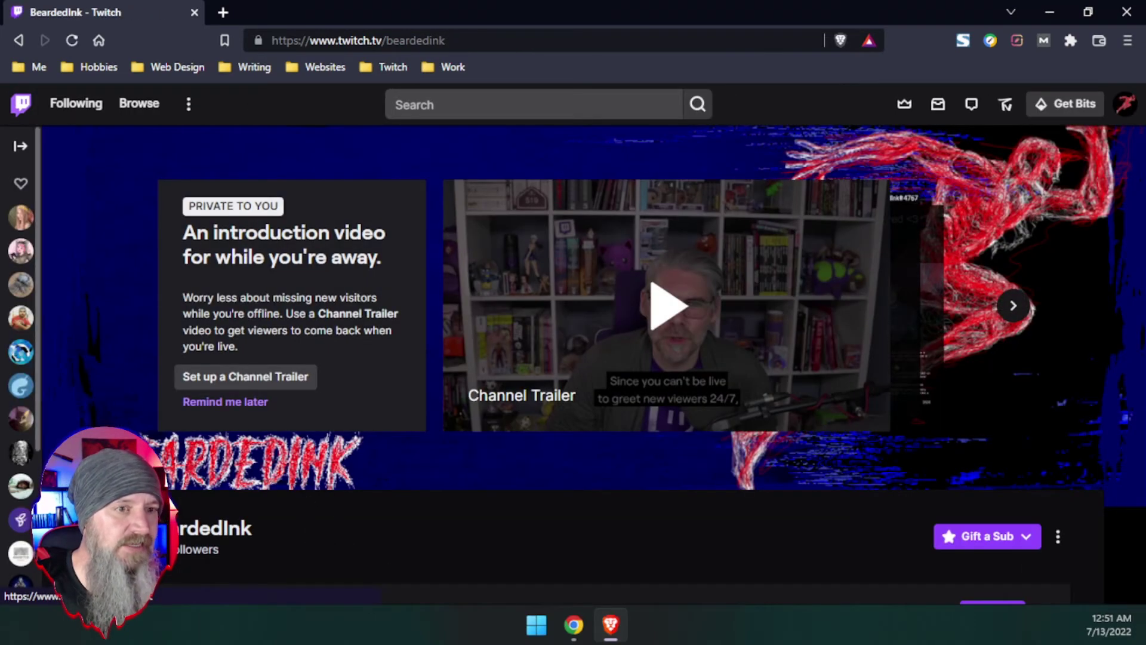
# Open the BeardedInk channel's chat view and dismiss the Watch Now suggestions covering its offline player banner
pyautogui.scroll(-2, 292, 537)
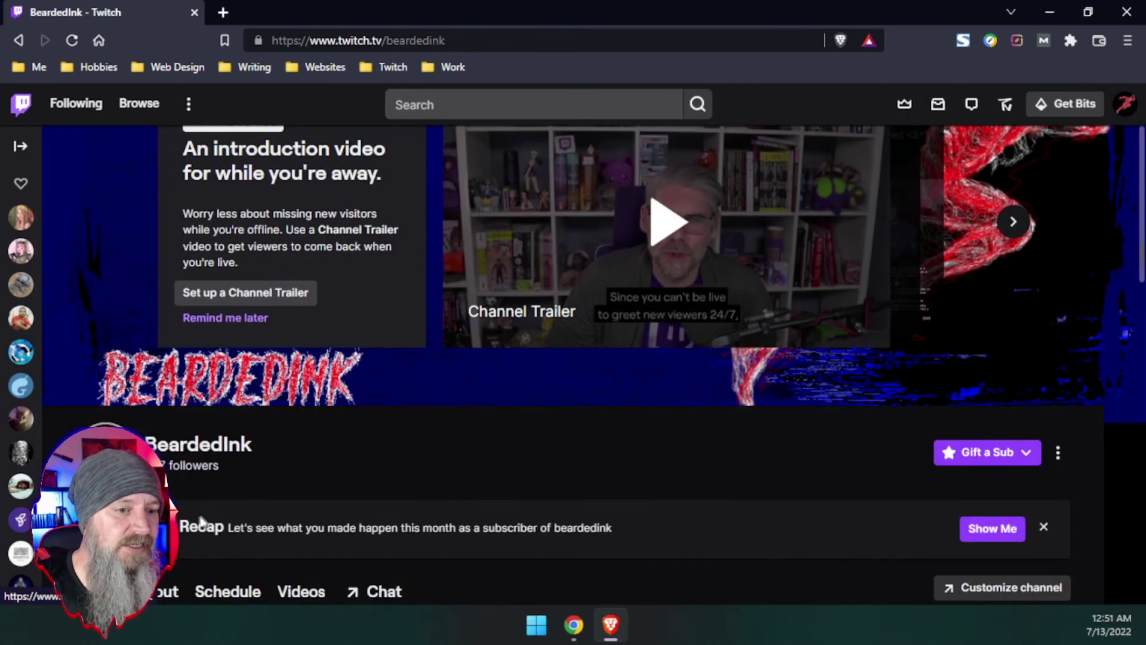
pyautogui.click(384, 591)
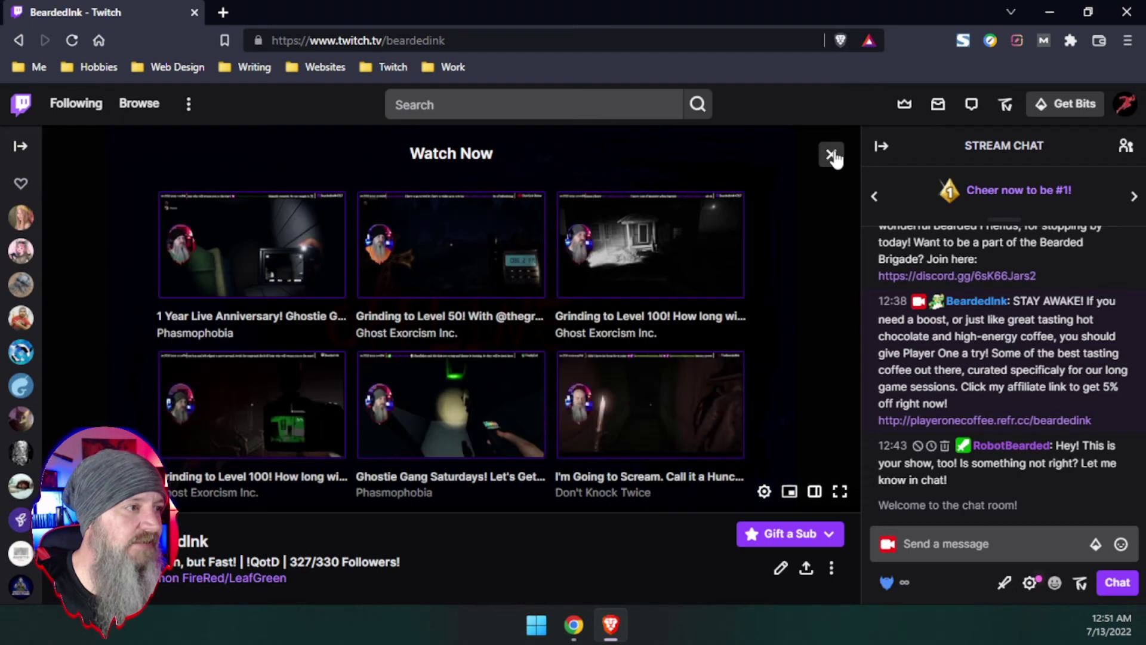
pyautogui.click(832, 155)
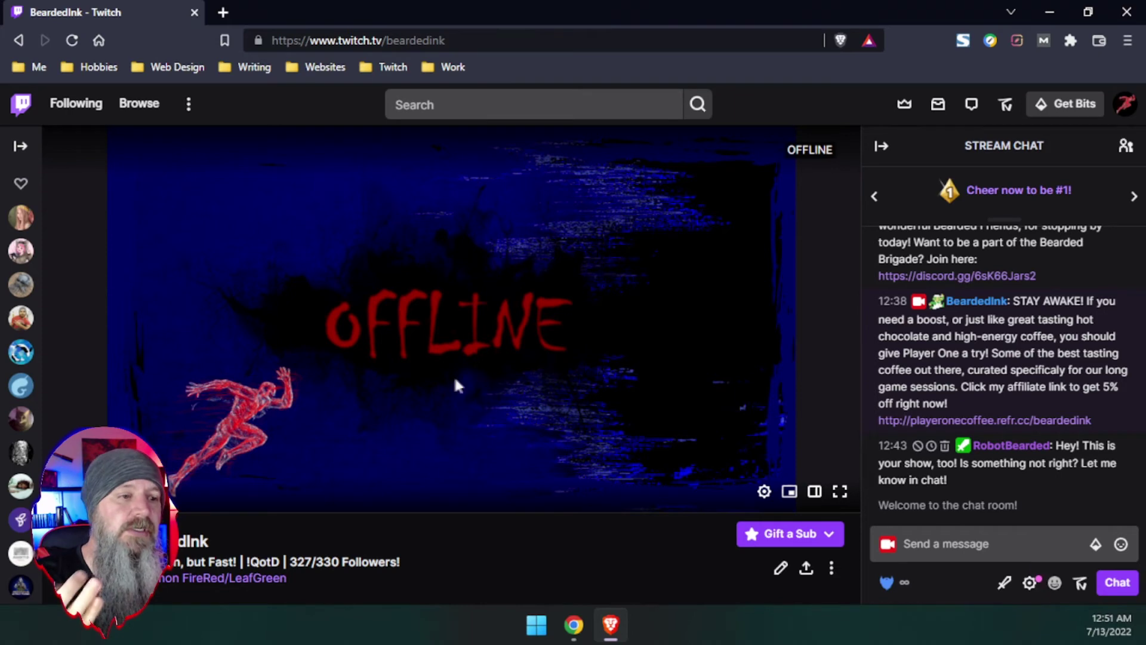
# Switch back to Chrome's Channel settings and review the Profile Banner and Video Player Banner sections
pyautogui.click(573, 625)
pyautogui.click(136, 12)
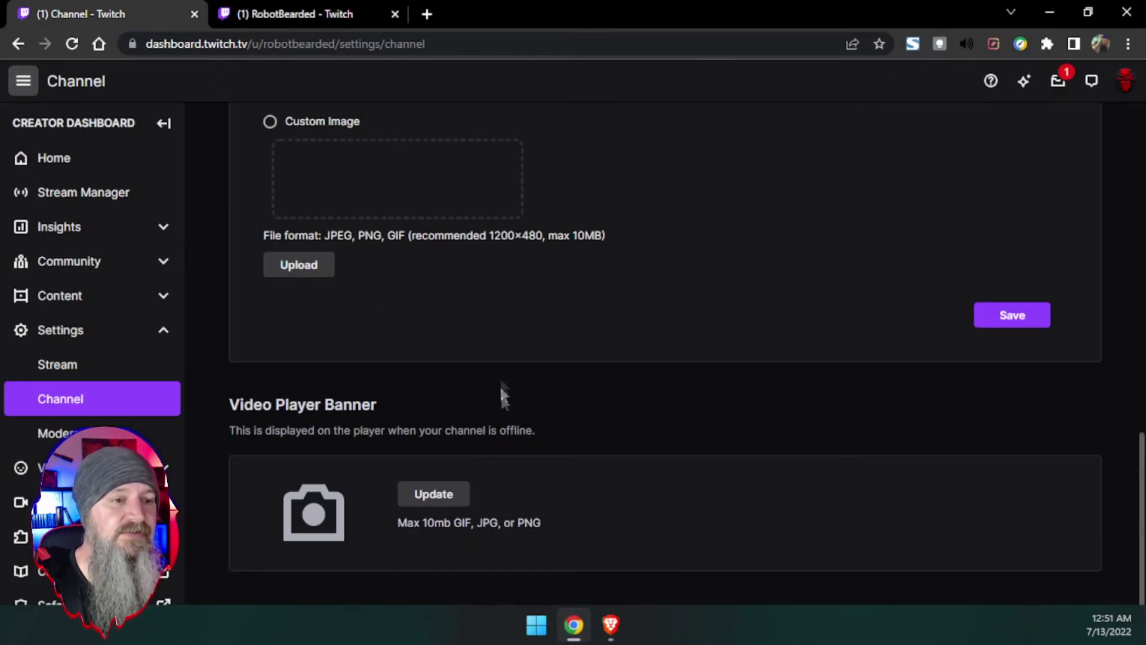
pyautogui.scroll(4, 503, 400)
pyautogui.scroll(-4, 394, 203)
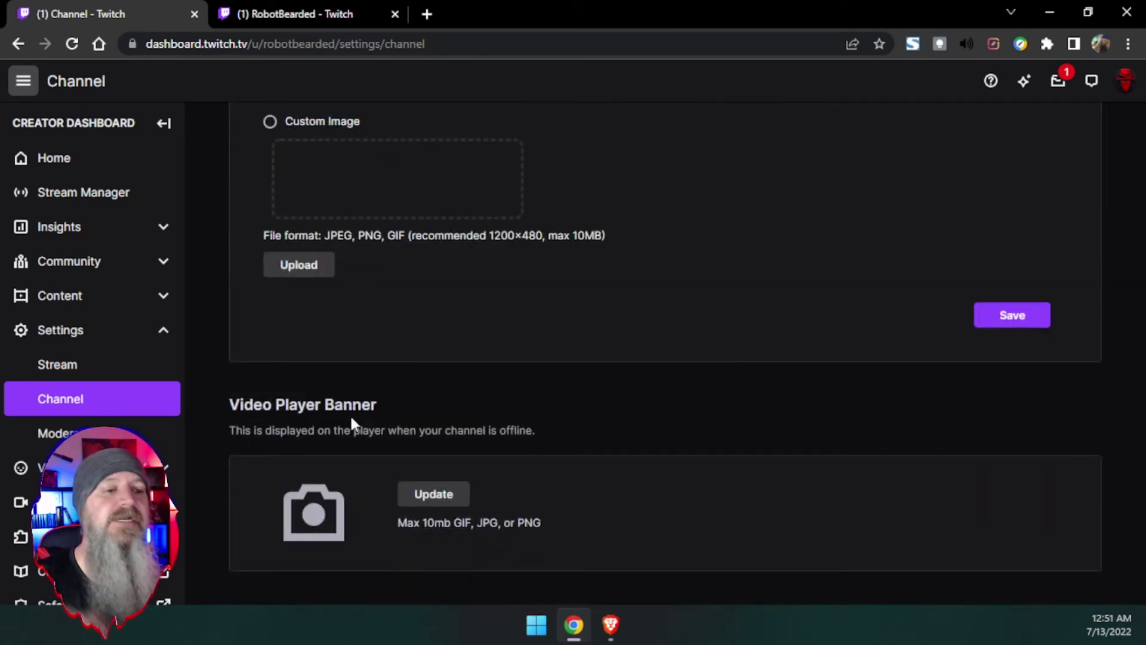
# Glance at the BeardedInk offline player in Brave and return to Chrome to review the Profile Banner and Video Player Banner settings
pyautogui.click(611, 625)
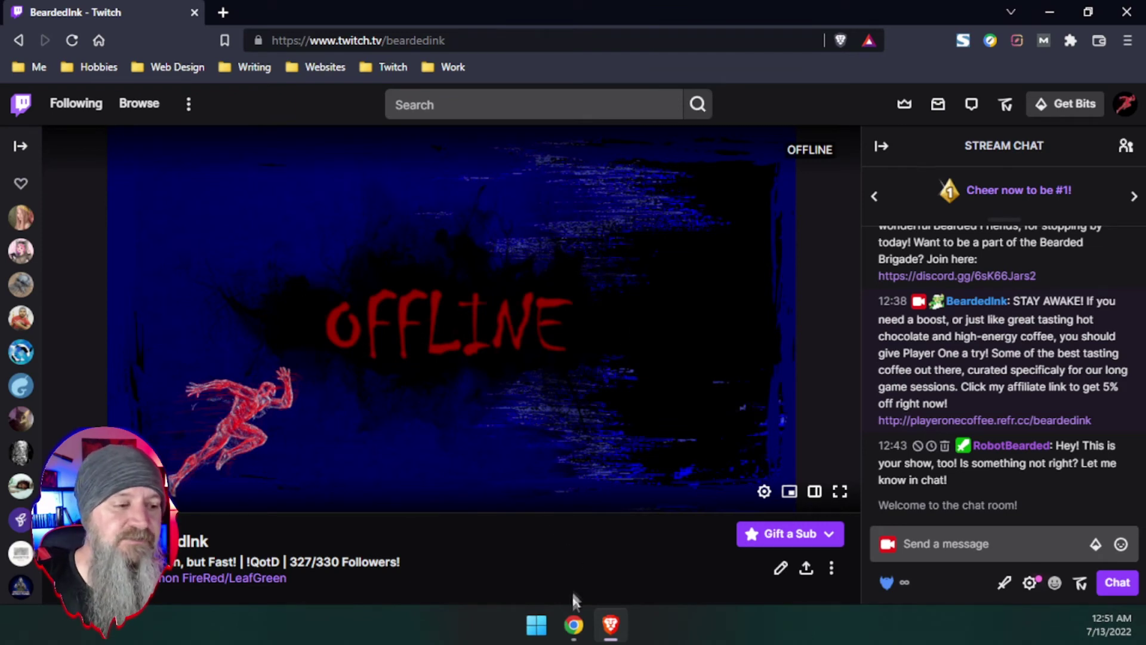
pyautogui.click(574, 625)
pyautogui.scroll(2, 546, 402)
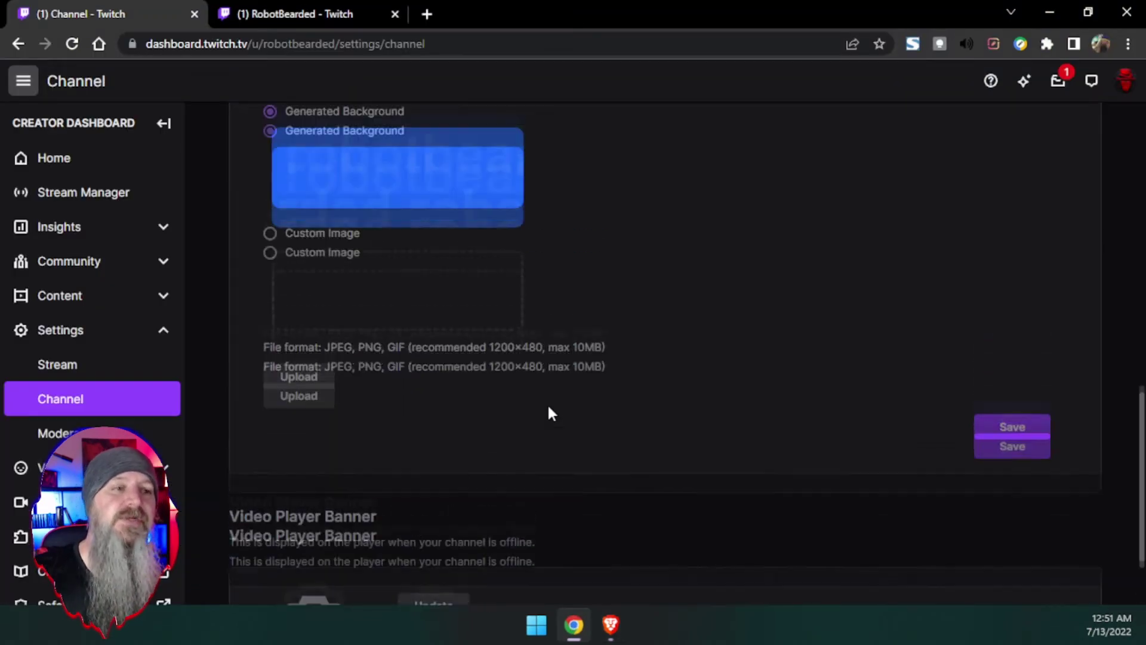
pyautogui.scroll(2, 547, 412)
pyautogui.scroll(-4, 570, 317)
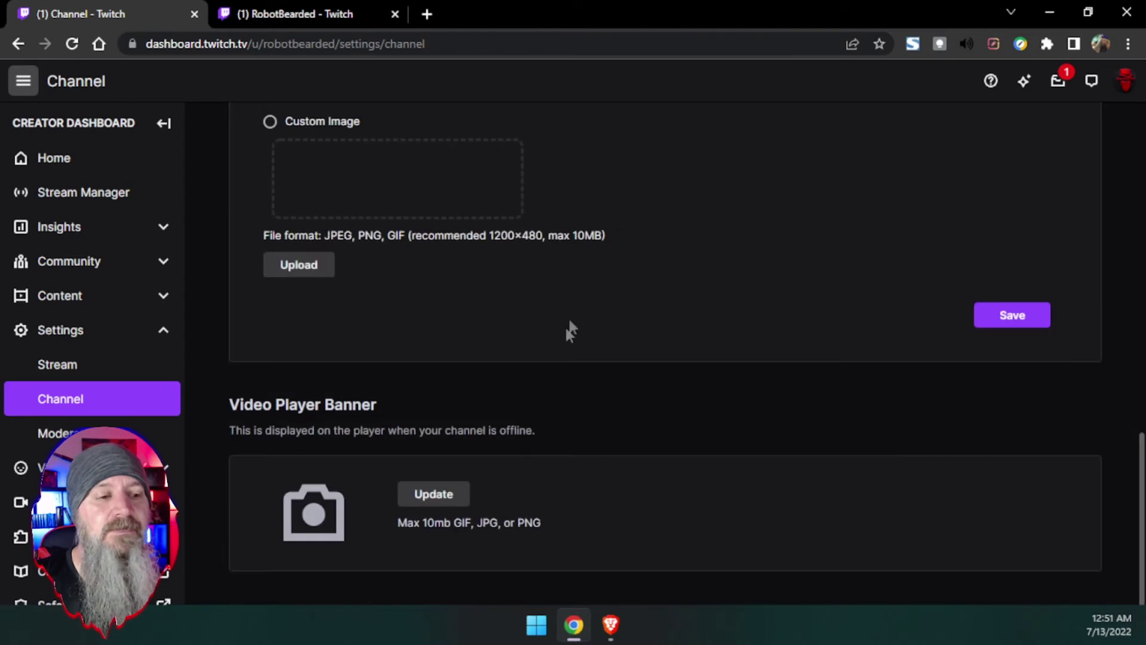
pyautogui.scroll(4, 442, 337)
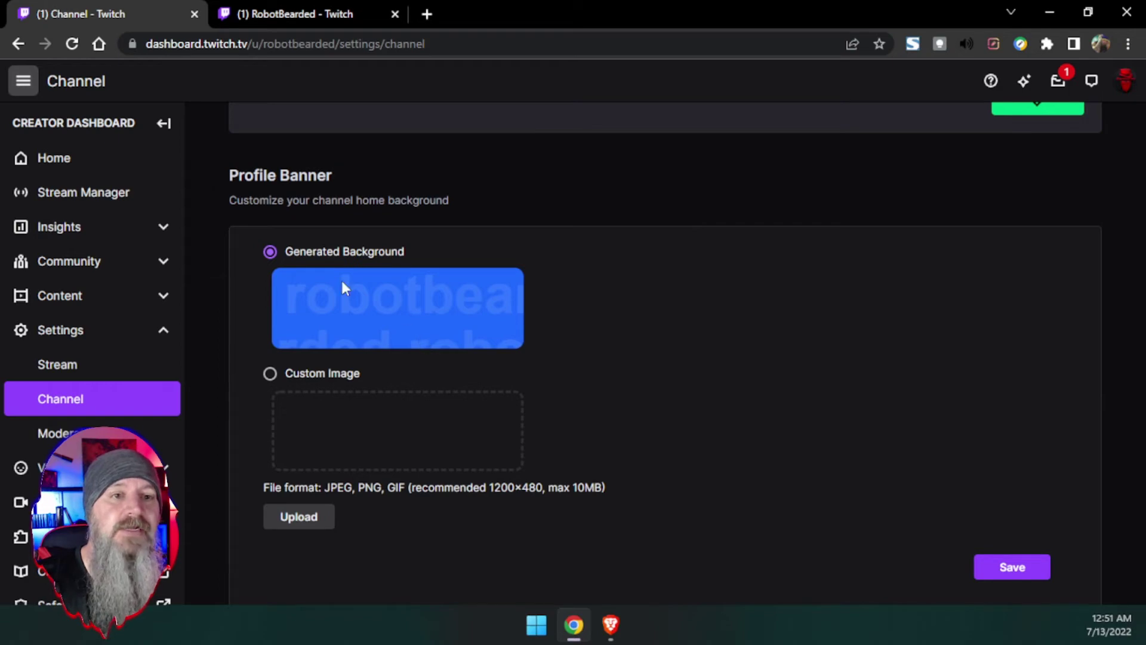
pyautogui.scroll(8, 342, 288)
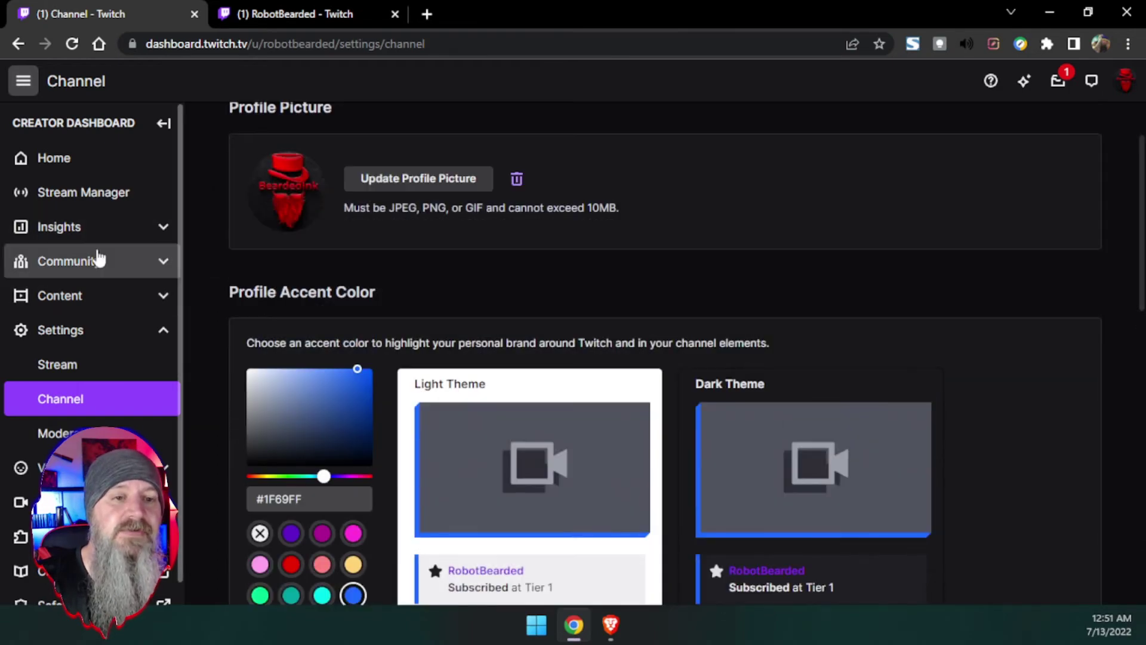
# Open the community Followers List, examine how profile banners appear on the follower cards, and collapse the Community section
pyautogui.click(95, 260)
pyautogui.click(97, 367)
pyautogui.moveTo(405, 258)
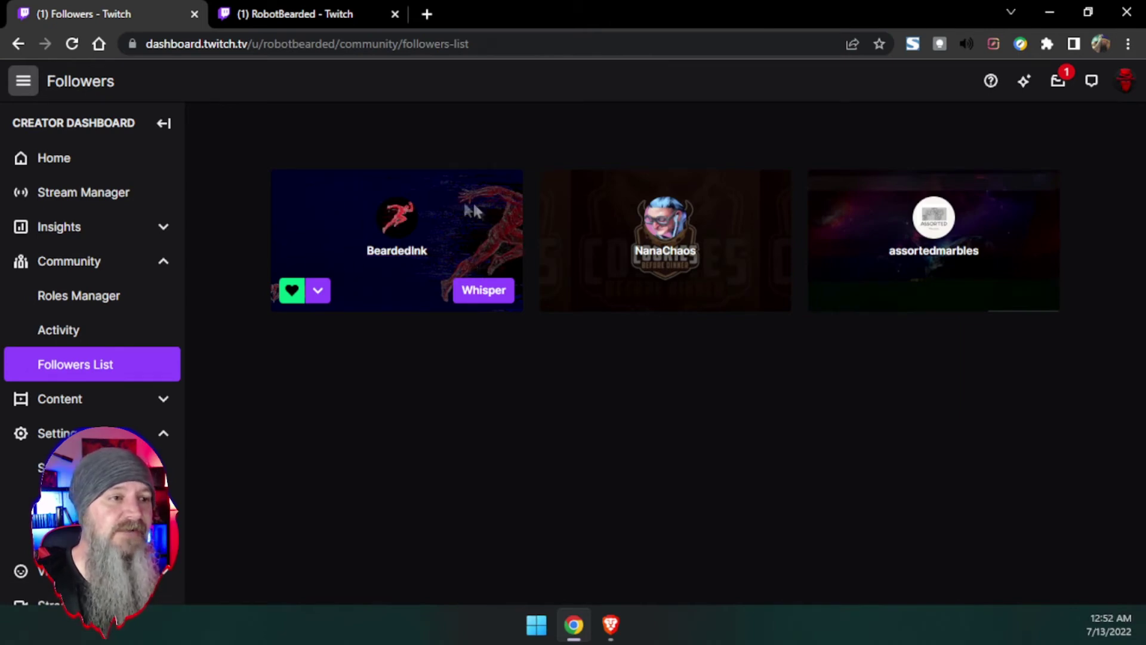
pyautogui.moveTo(872, 238)
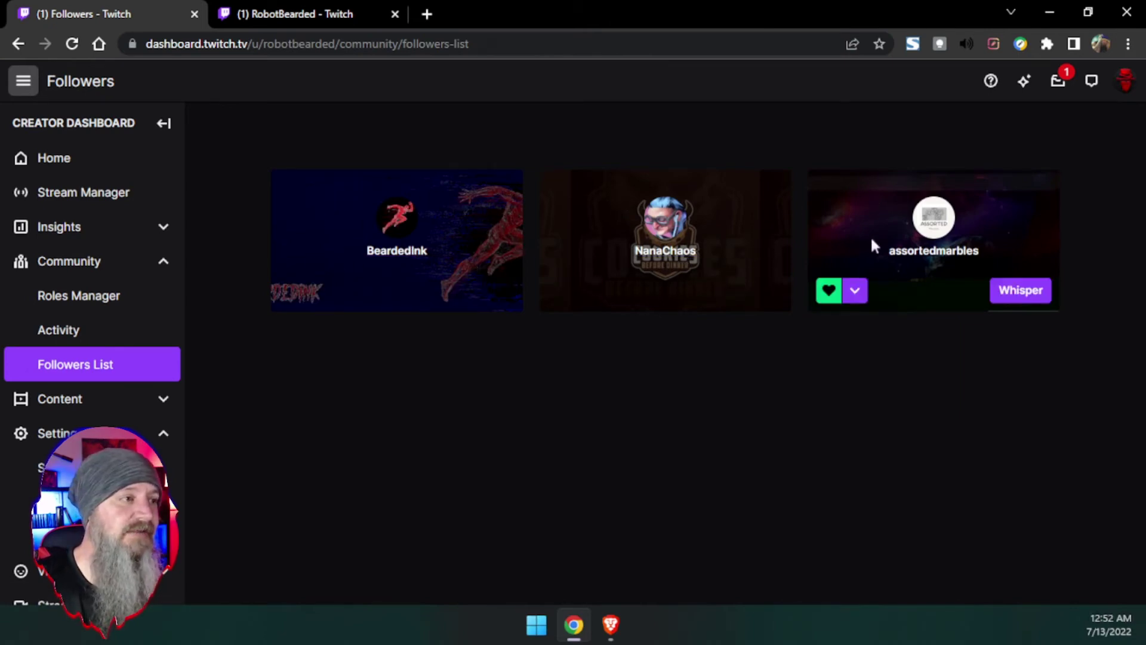
pyautogui.moveTo(453, 307)
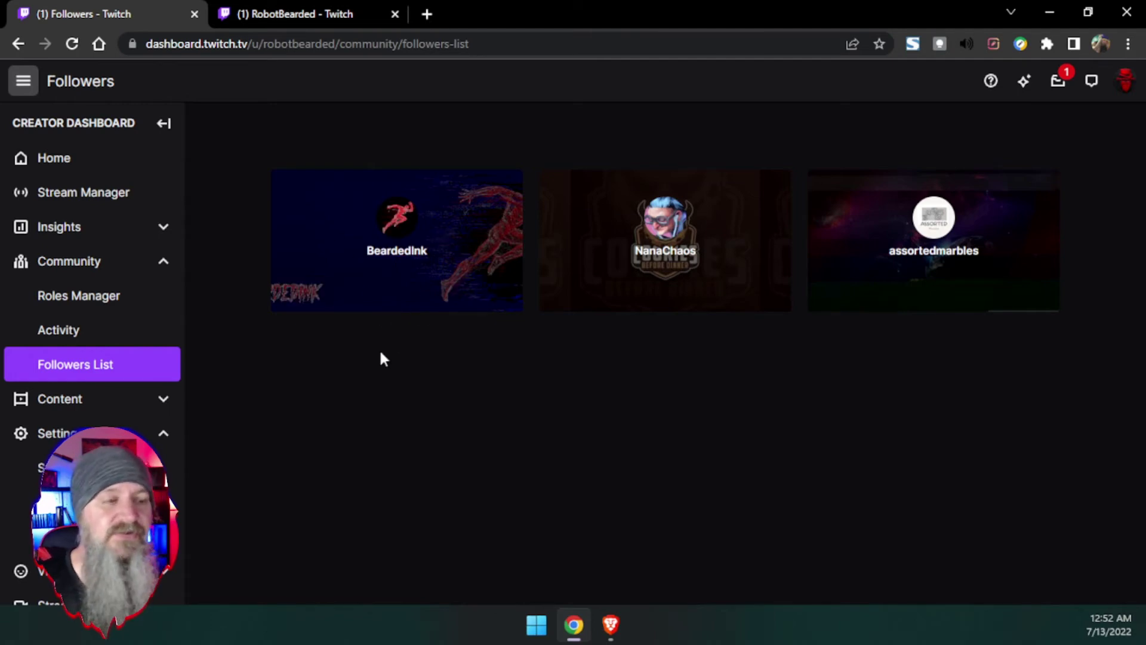
pyautogui.moveTo(363, 292)
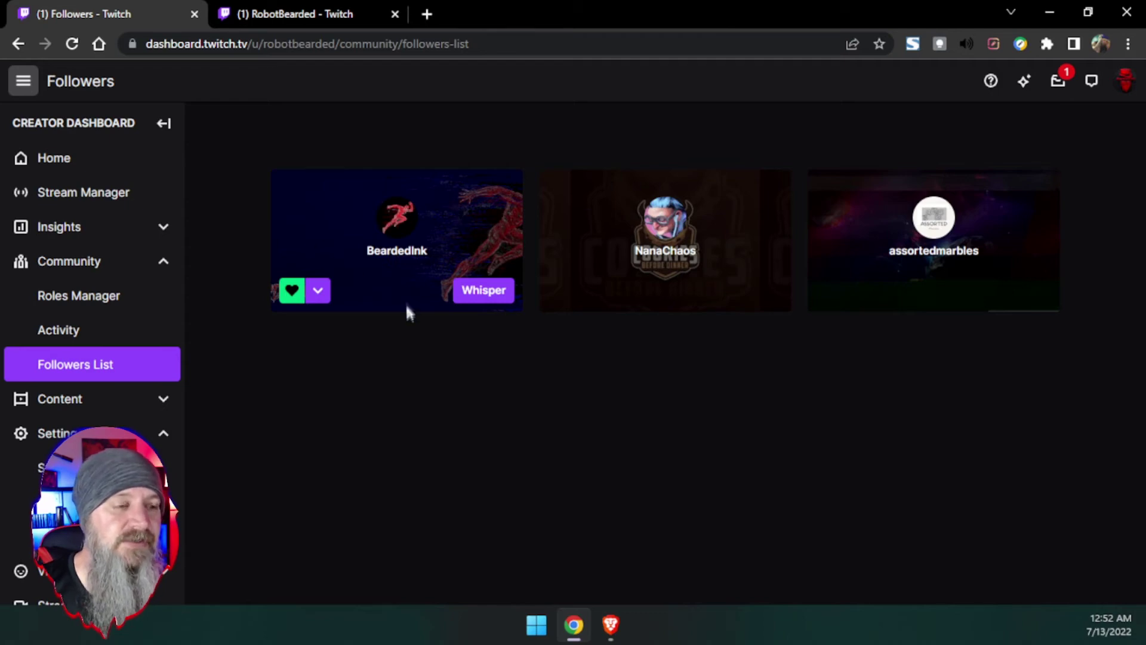
pyautogui.click(76, 263)
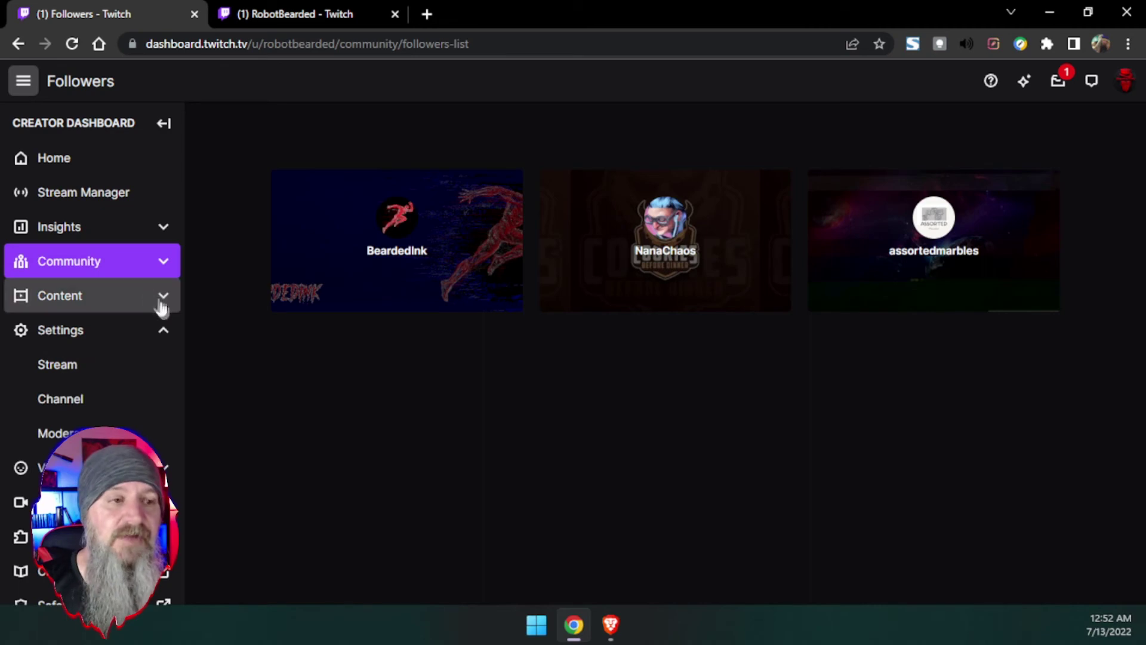
# Switch to Brave and return from the BeardedInk chat view to the channel's home page to view its profile banner
pyautogui.click(610, 624)
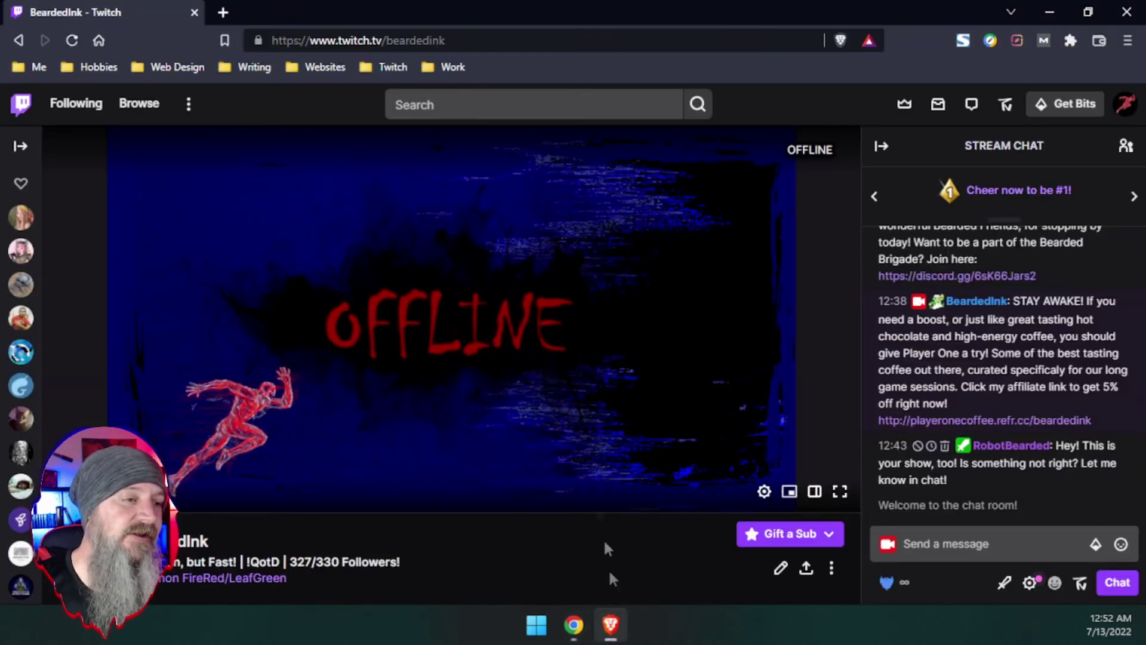
pyautogui.scroll(-4, 228, 524)
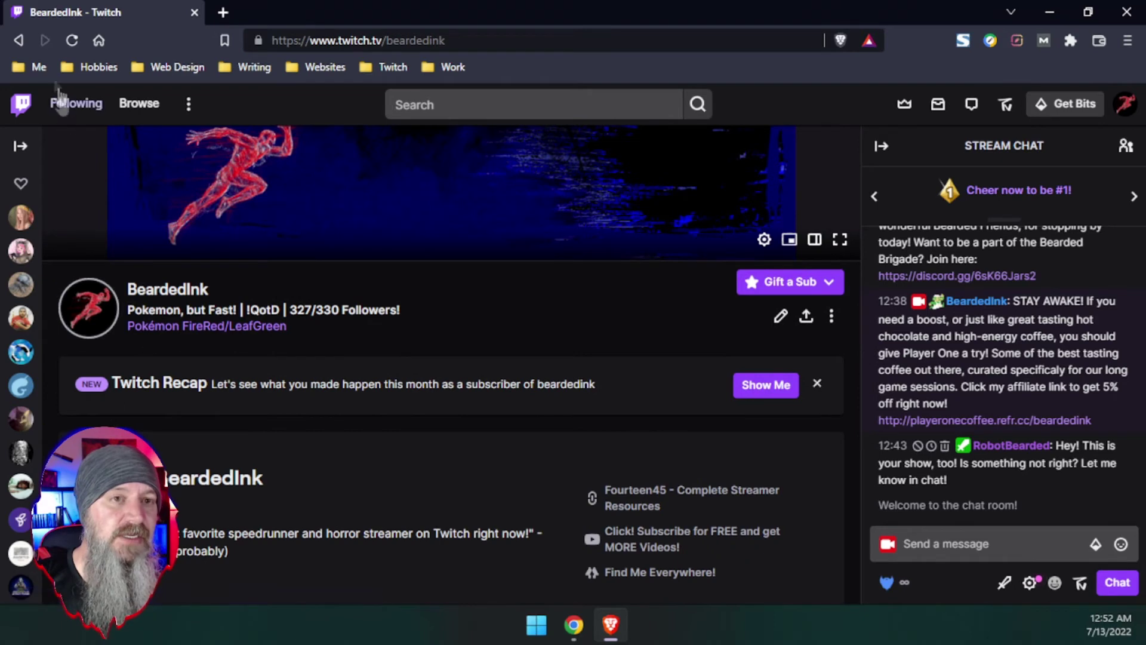
pyautogui.click(18, 40)
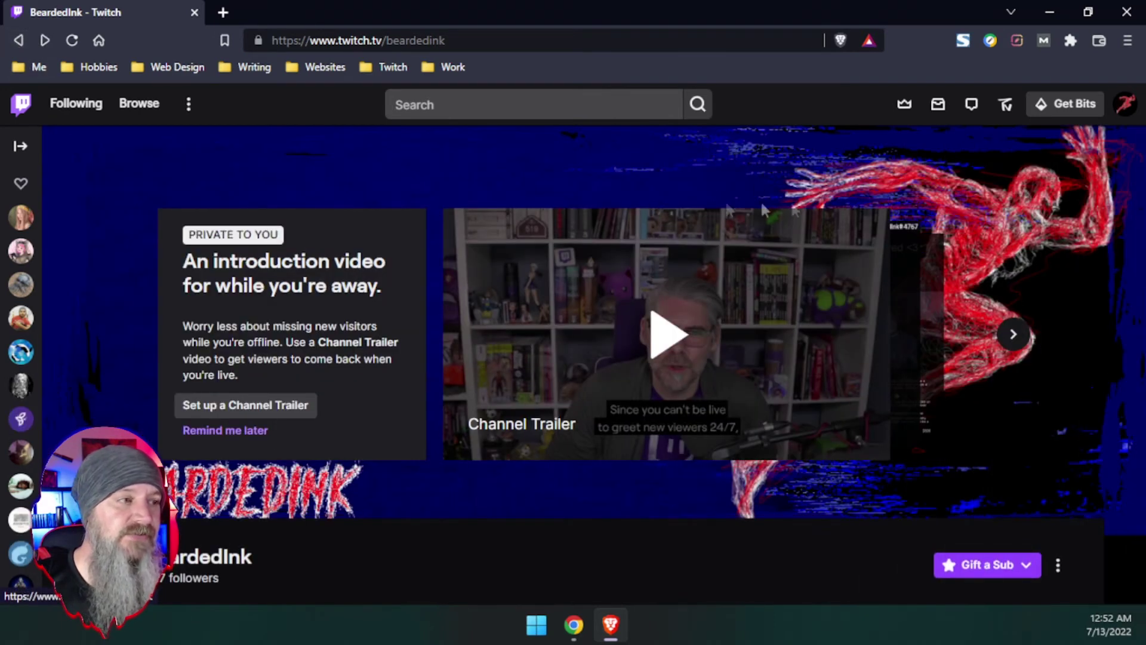
# Switch back to Chrome, reopen the Channel settings' Brand section and review its banner options
pyautogui.click(574, 627)
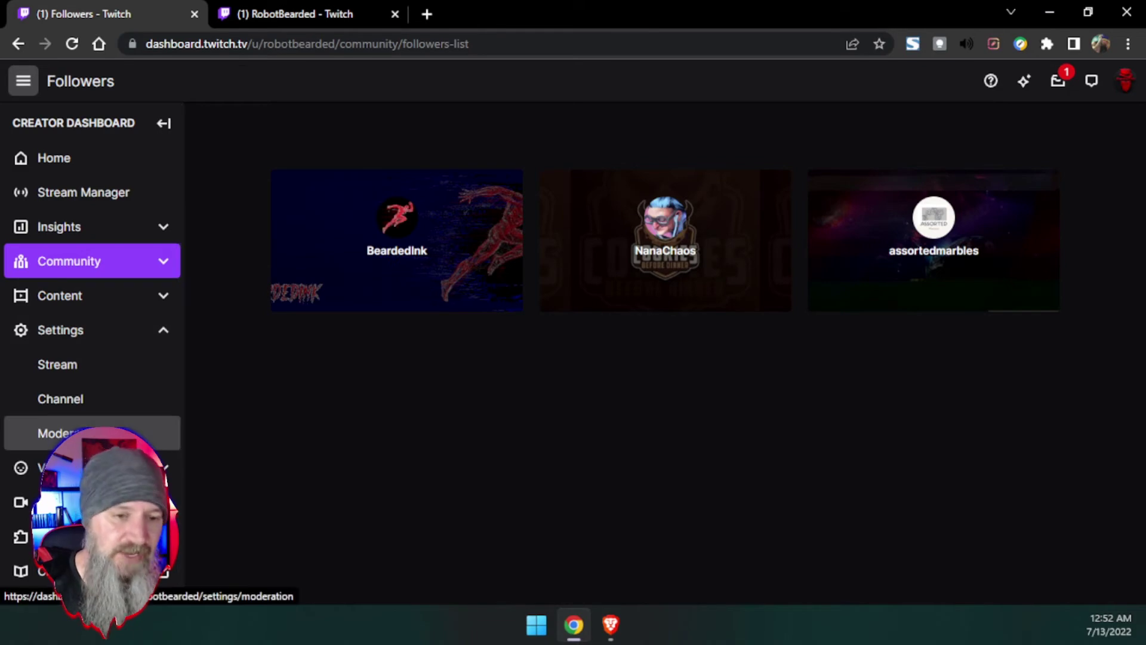
pyautogui.click(120, 398)
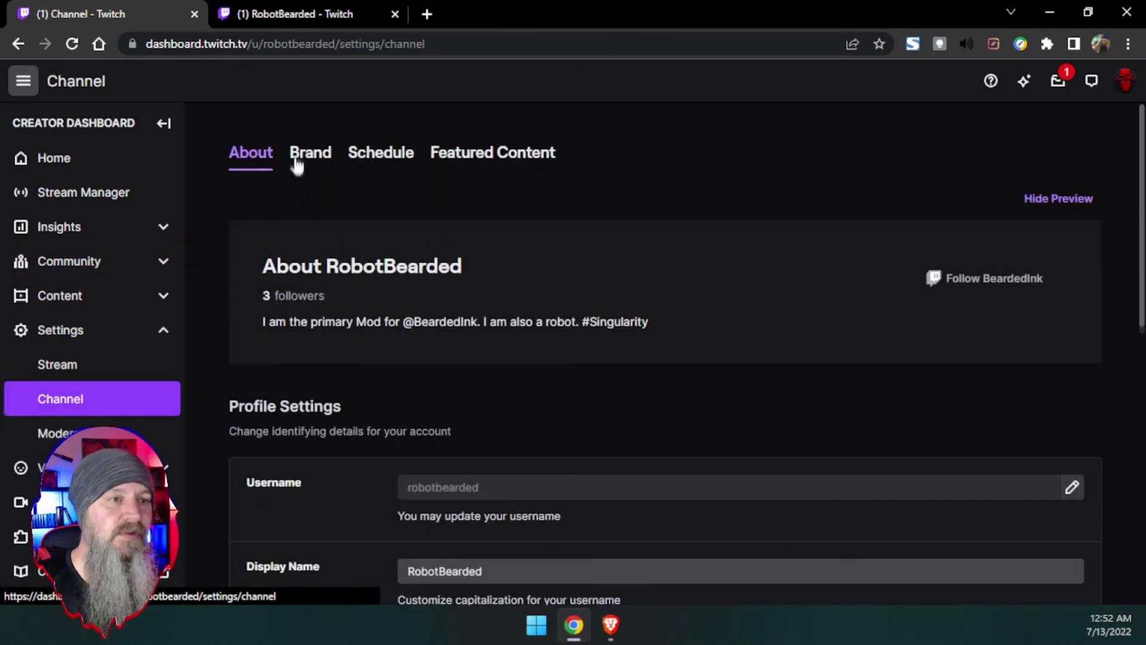
pyautogui.click(296, 172)
pyautogui.scroll(-10, 522, 306)
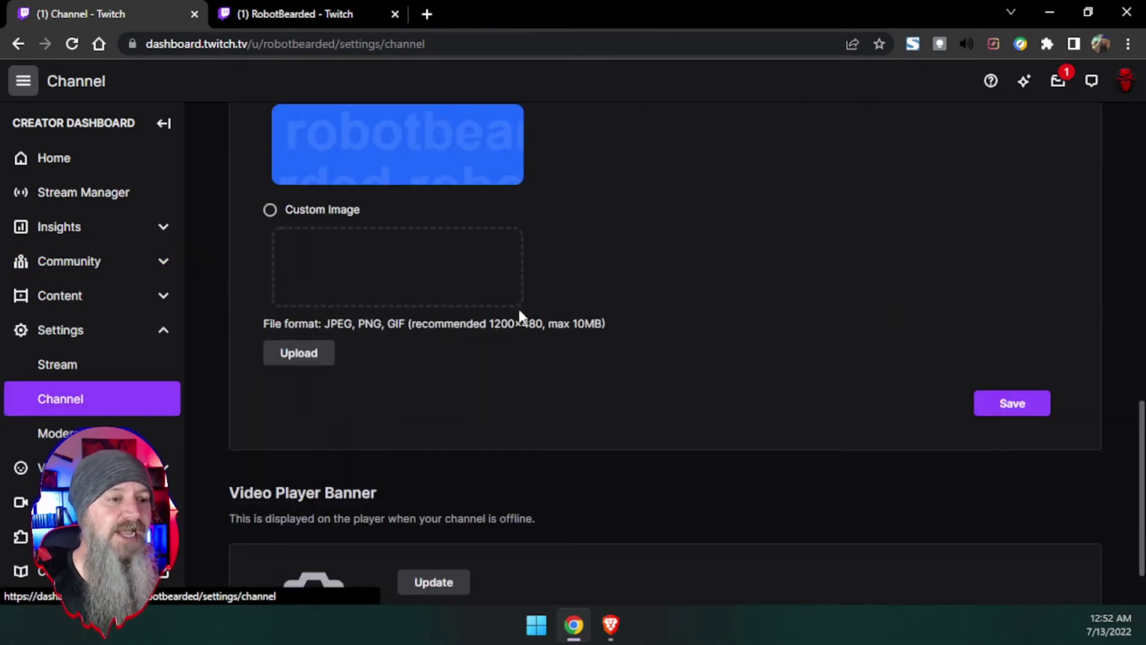
pyautogui.scroll(-2, 564, 358)
pyautogui.scroll(4, 621, 352)
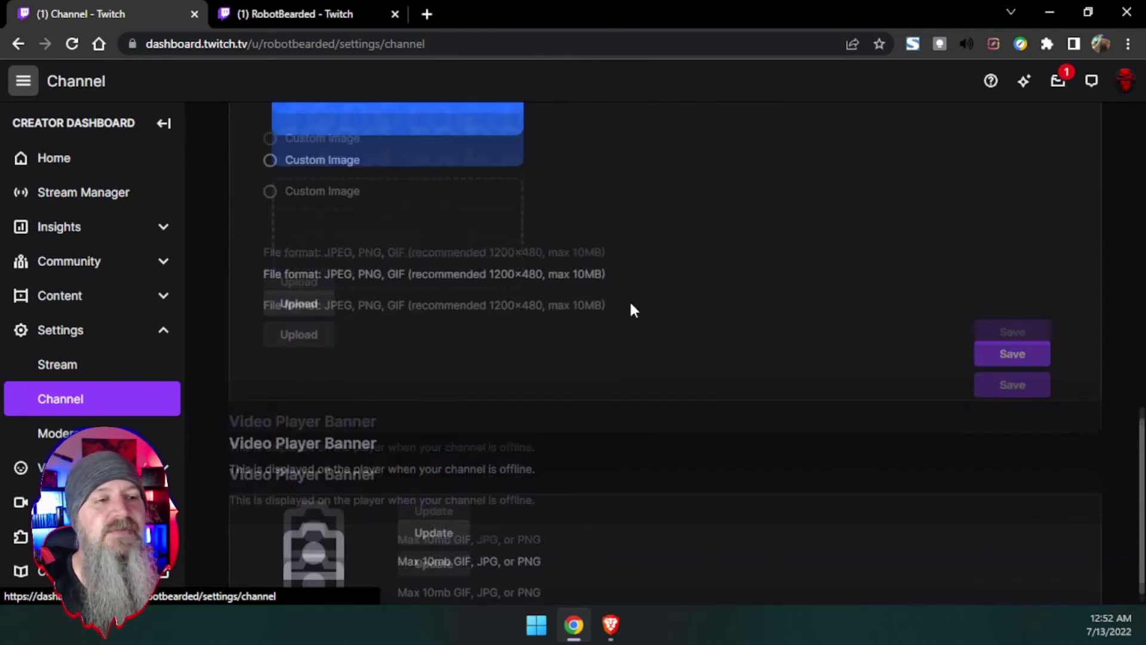
pyautogui.scroll(-4, 633, 309)
pyautogui.scroll(12, 631, 308)
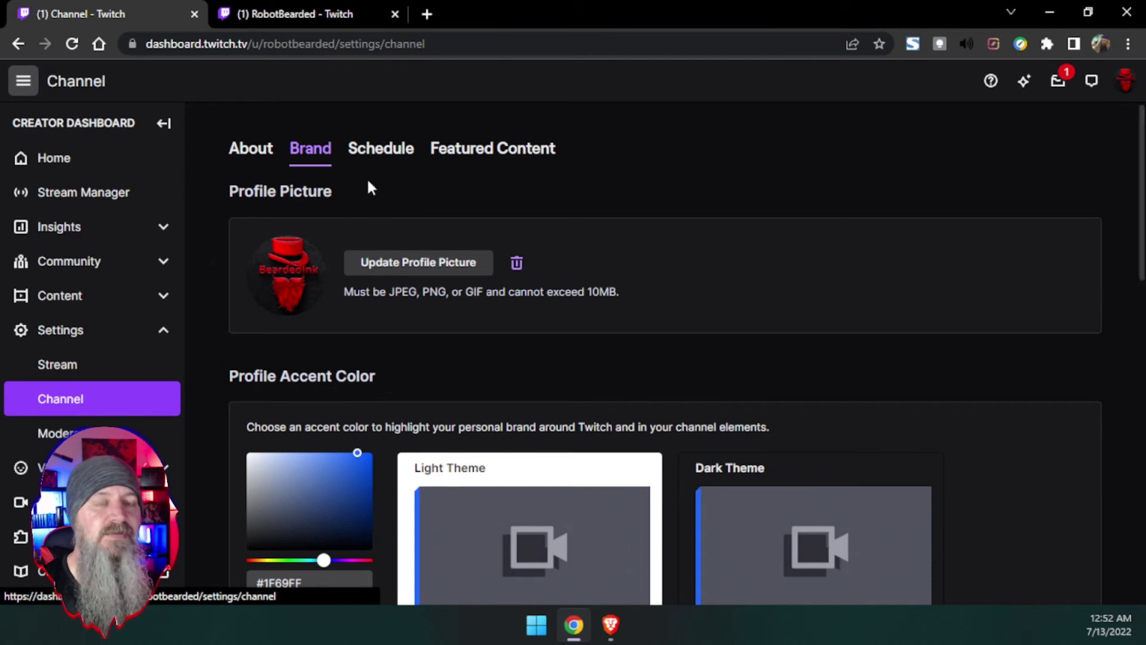
# Open the channel's Schedule settings and review the weekly stream schedule and the calendar export options
pyautogui.click(370, 157)
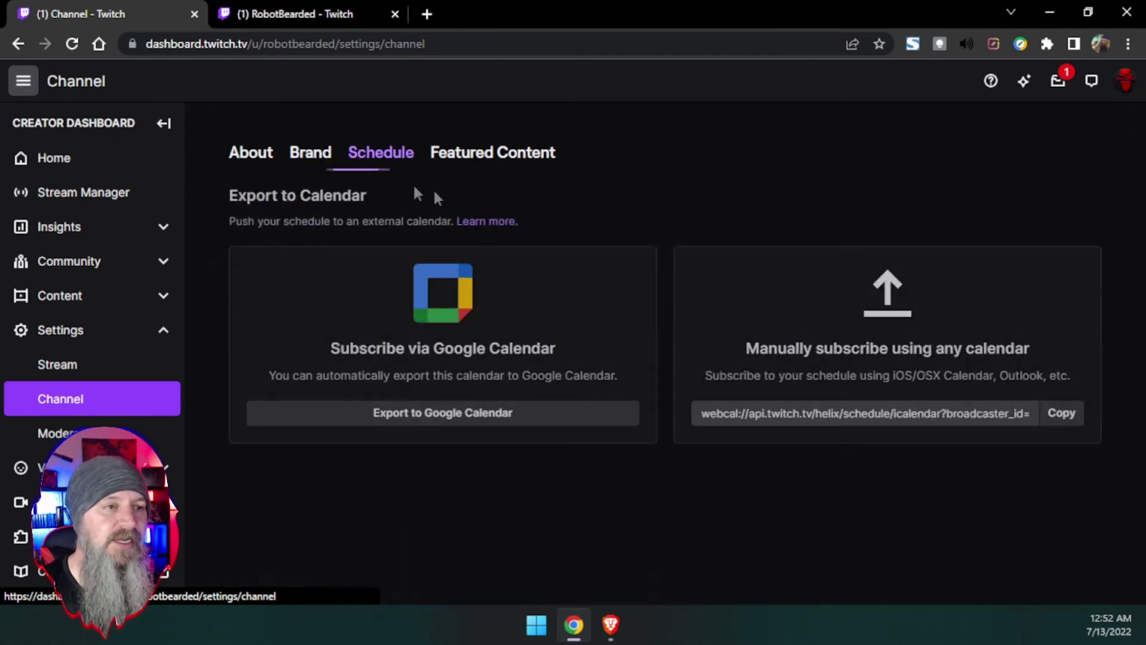
pyautogui.scroll(-1, 621, 262)
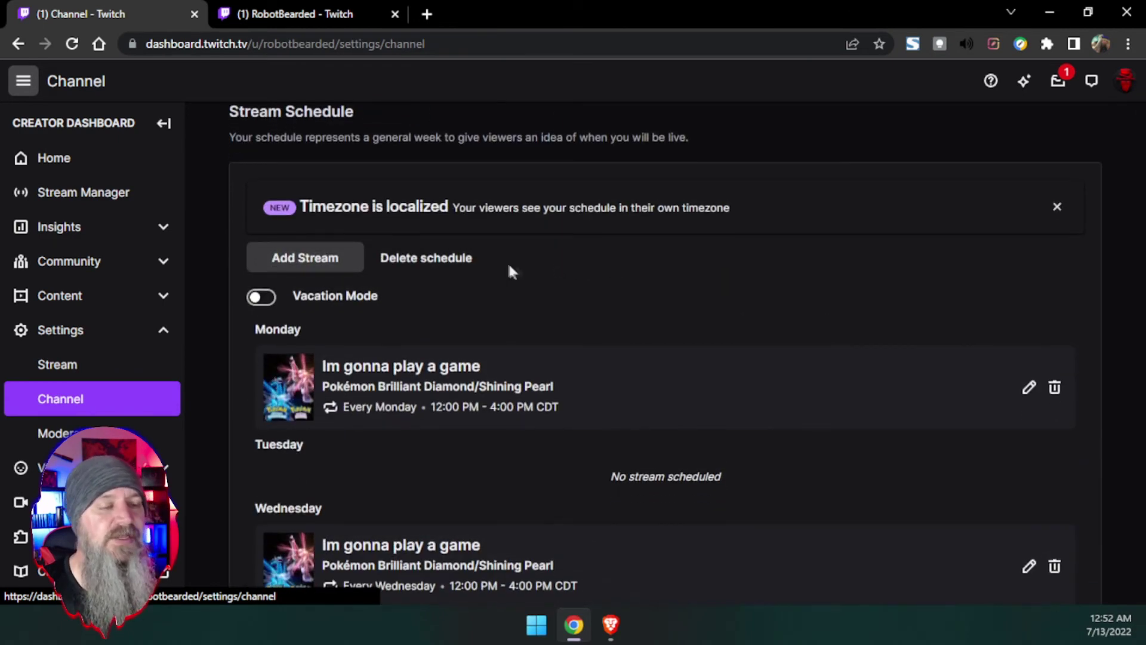
pyautogui.scroll(-2, 564, 274)
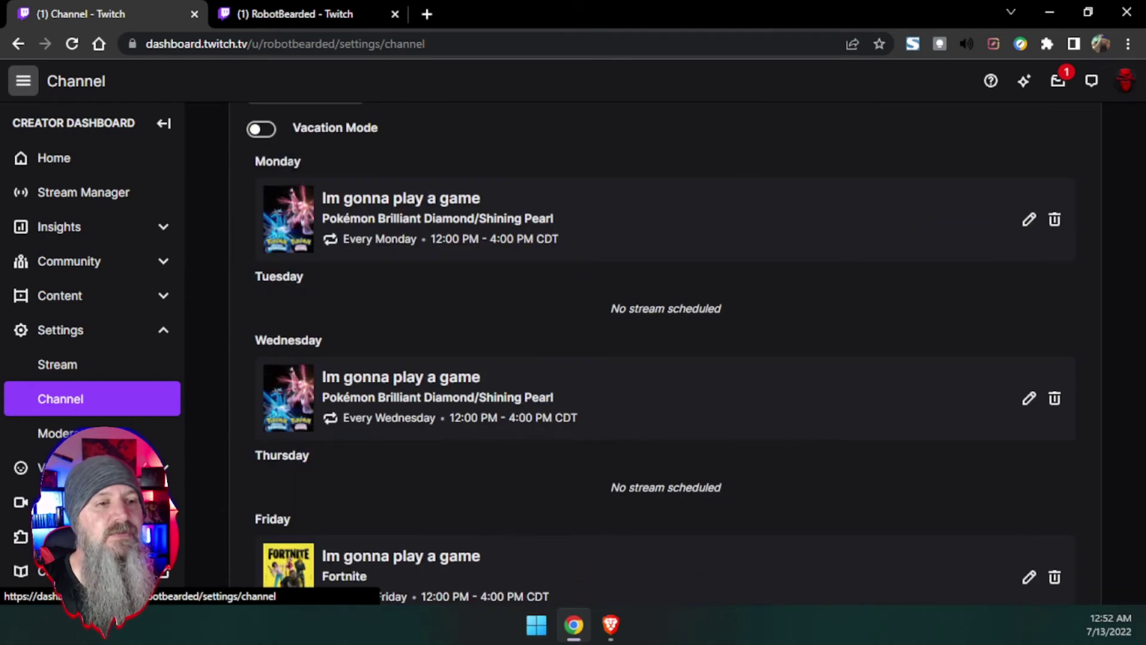
pyautogui.scroll(-5, 427, 332)
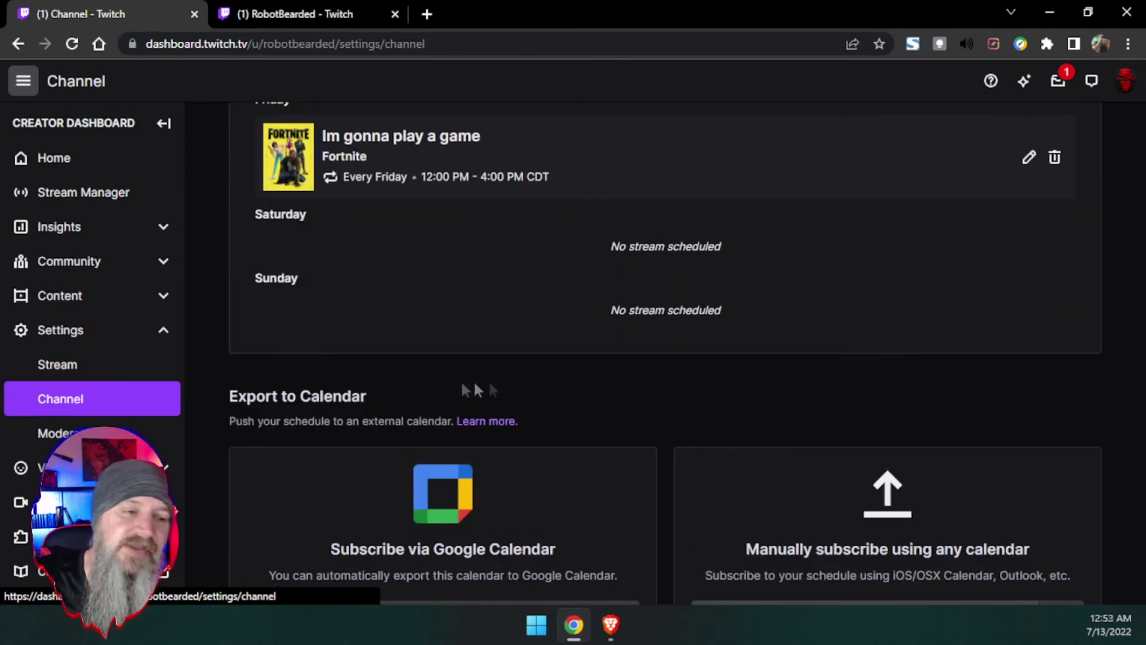
pyautogui.scroll(8, 647, 406)
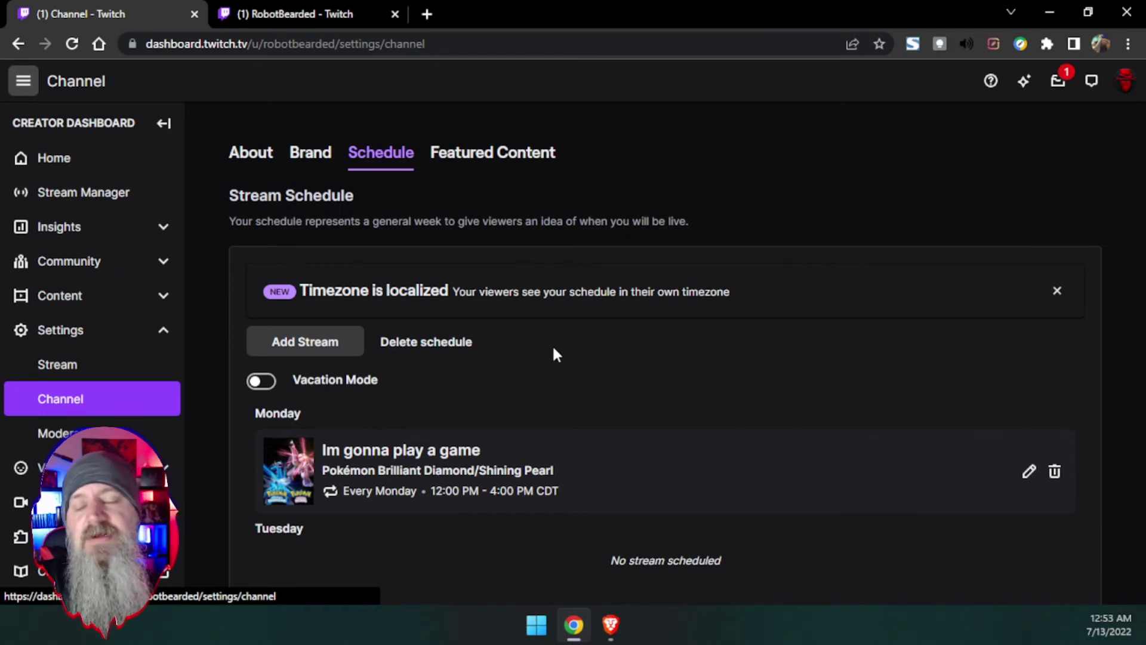
# Dismiss the localized timezone notice and start a new scheduled stream titled "Horror Games THis week!!!"
pyautogui.click(1057, 290)
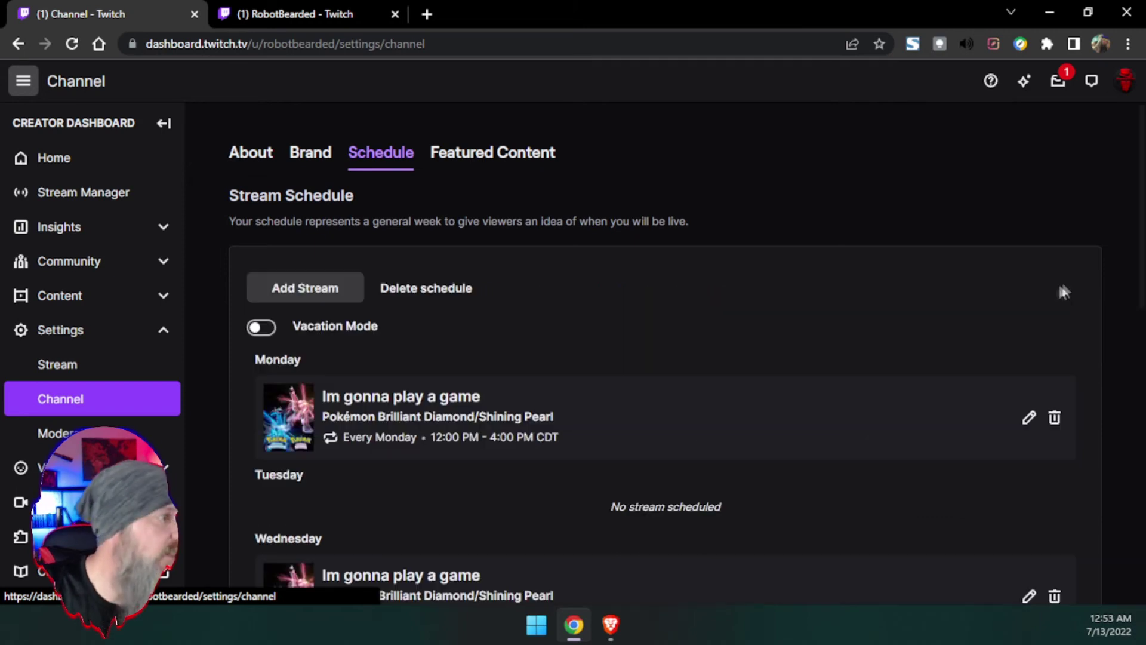
pyautogui.click(350, 285)
pyautogui.click(507, 201)
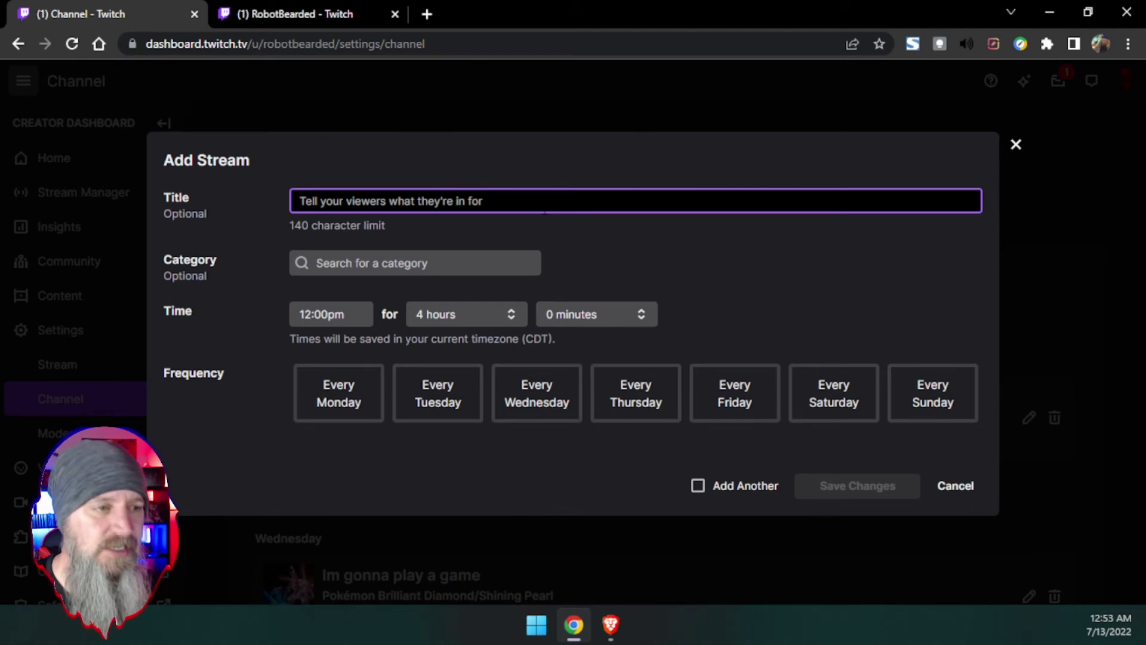
pyautogui.write('H')
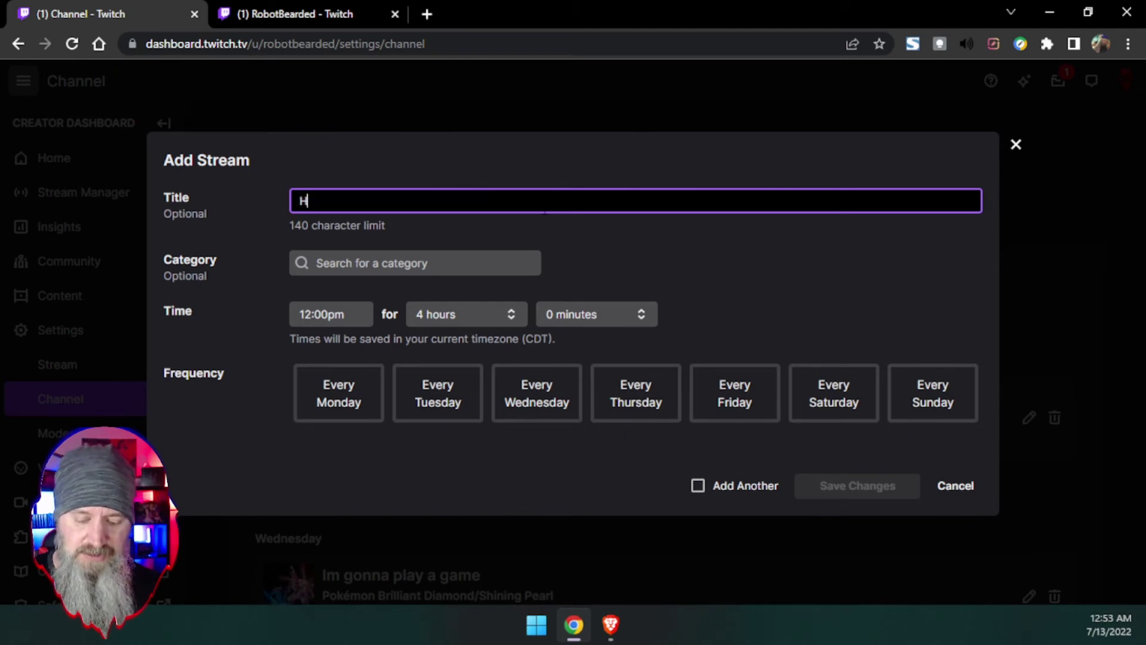
pyautogui.write('orror Ga')
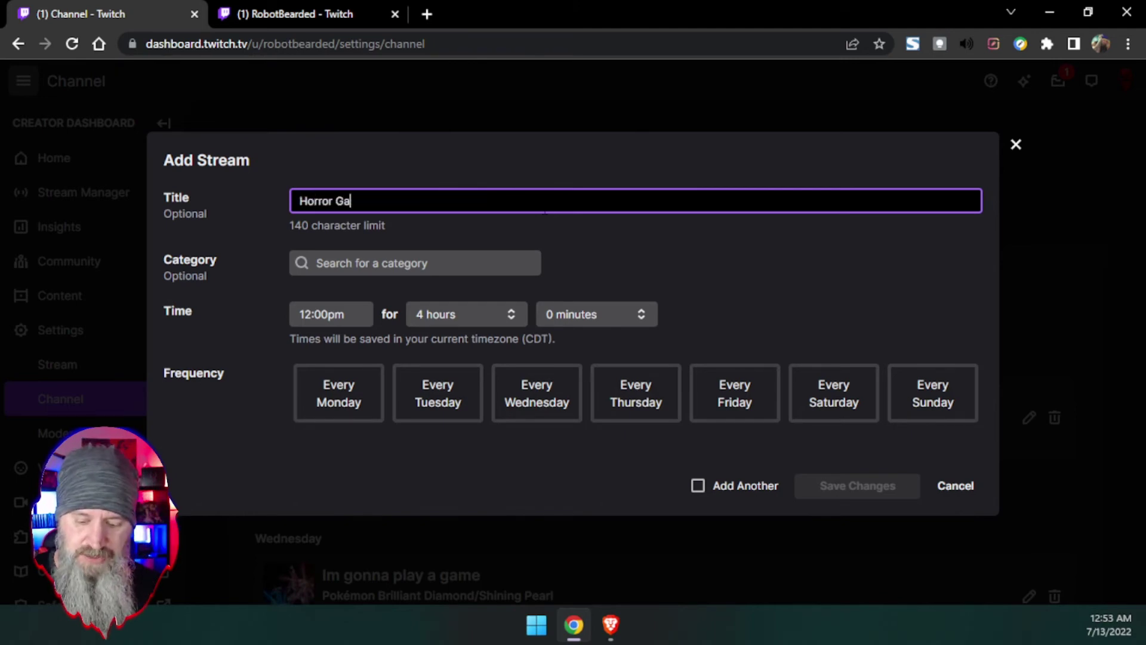
pyautogui.write('mes THis week!!!')
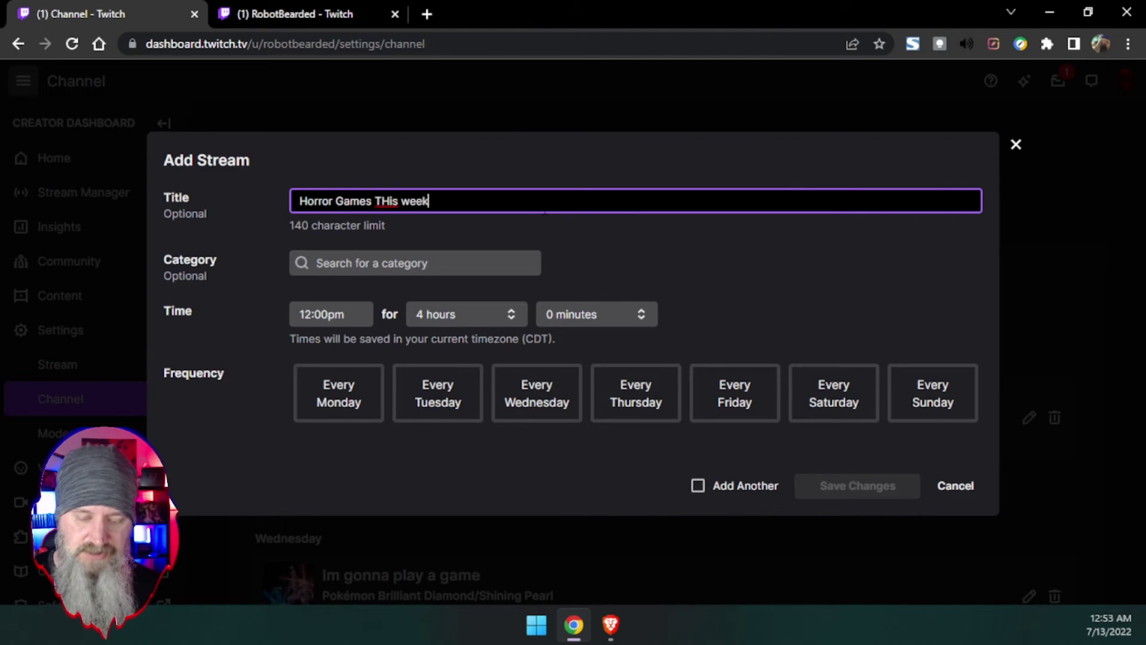
# Search the categories for "Phasmo" and set the new stream's category to Phasmophobia
pyautogui.click(412, 263)
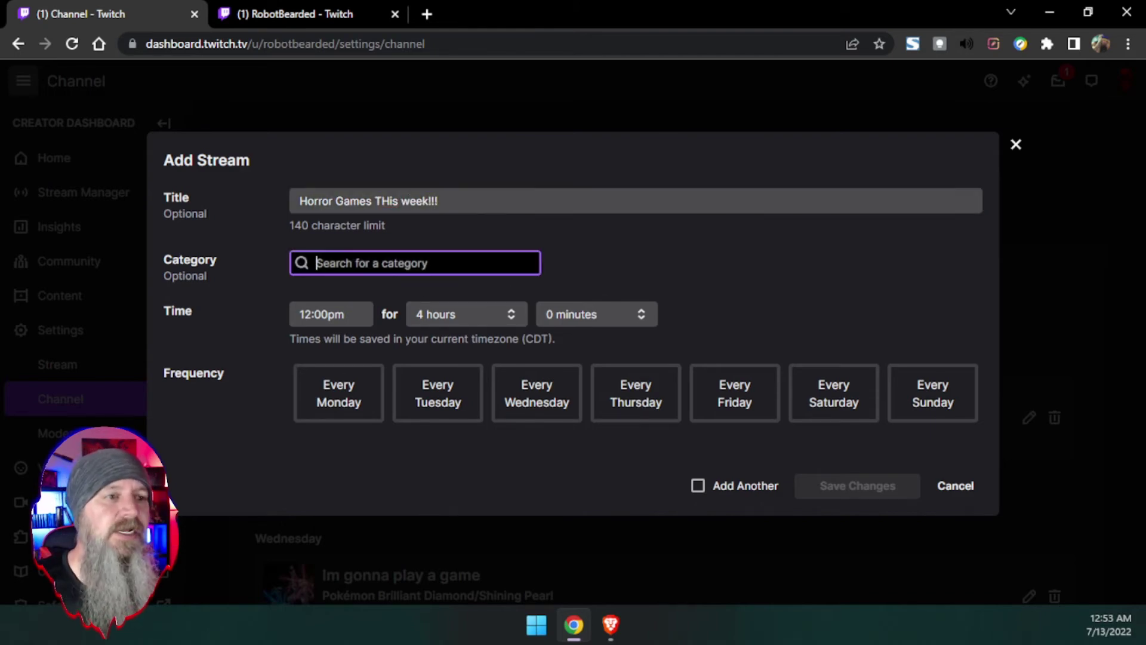
pyautogui.write('Phasmo')
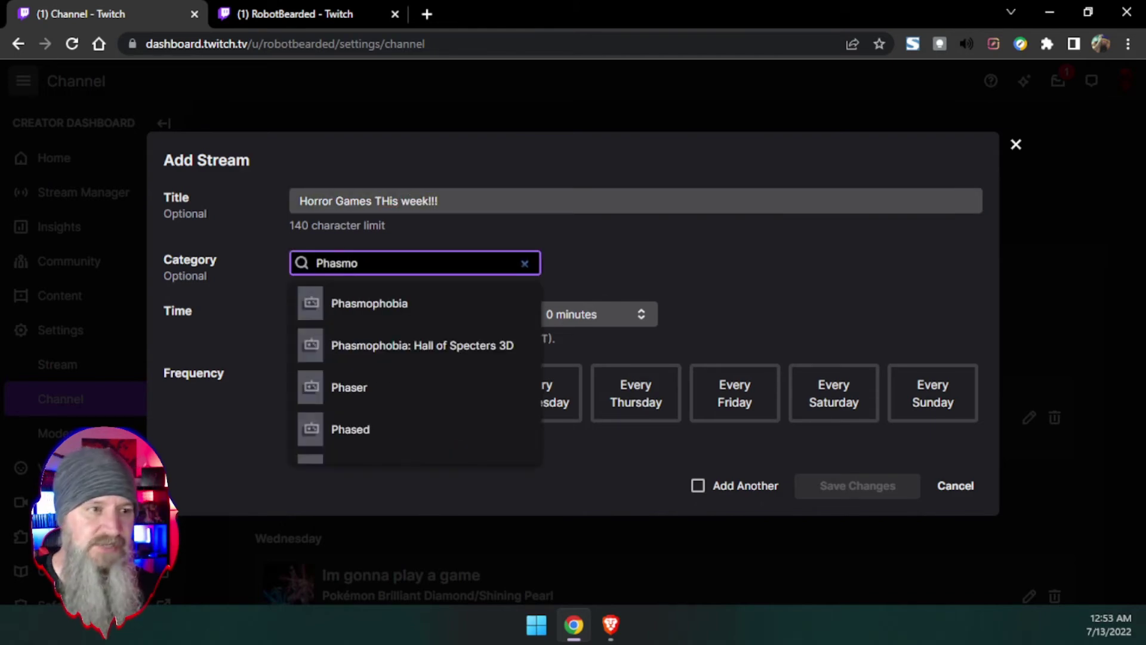
pyautogui.click(398, 300)
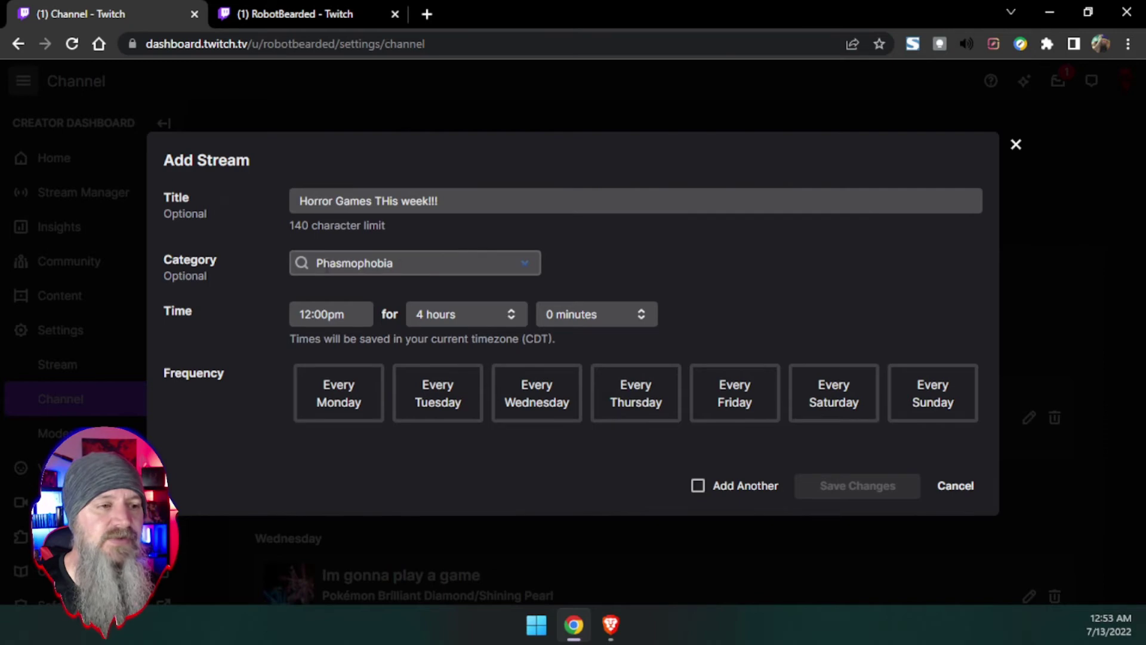
# Set the new stream's start time to 9:00am
pyautogui.click(334, 316)
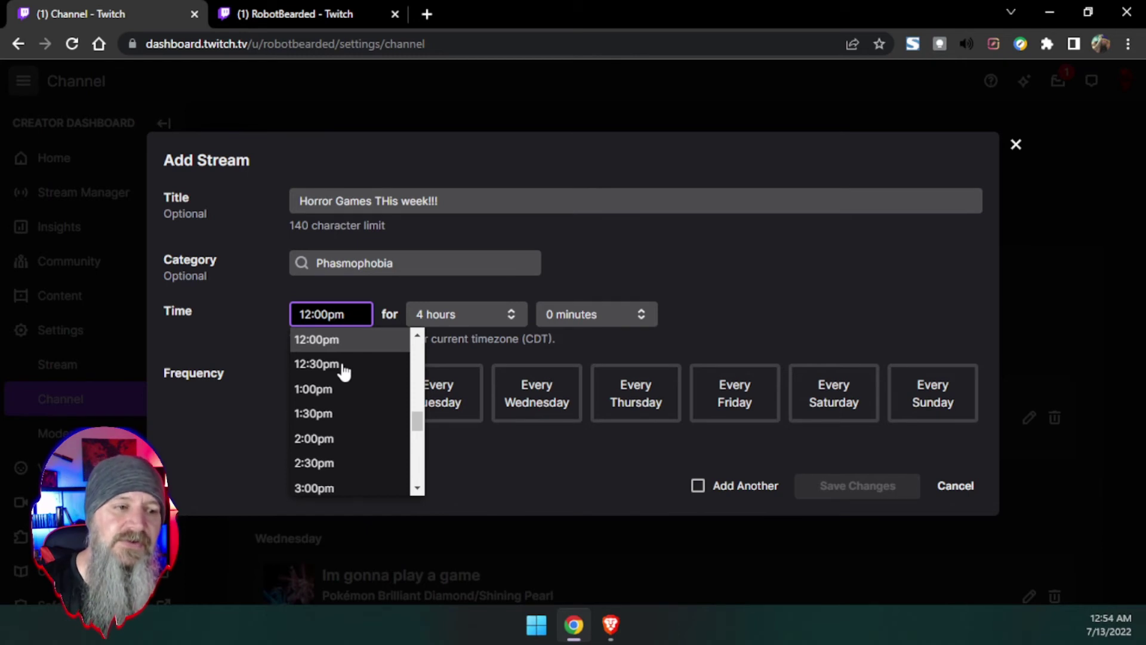
pyautogui.scroll(-7, 351, 387)
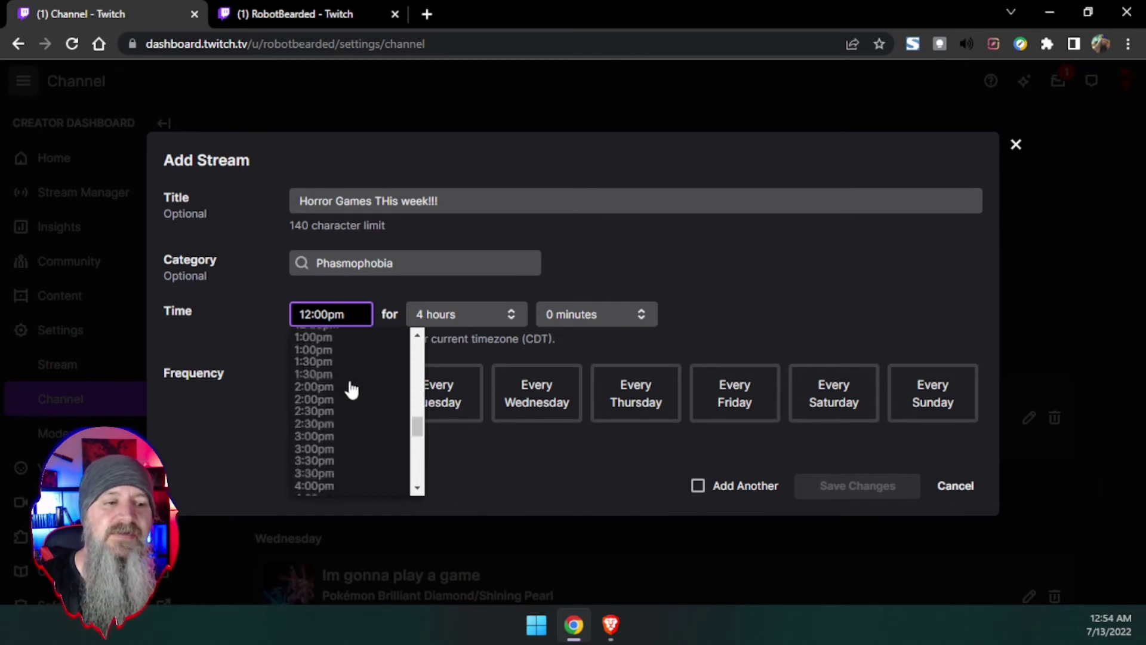
pyautogui.scroll(15, 346, 420)
pyautogui.scroll(-4, 349, 421)
pyautogui.scroll(-3, 362, 416)
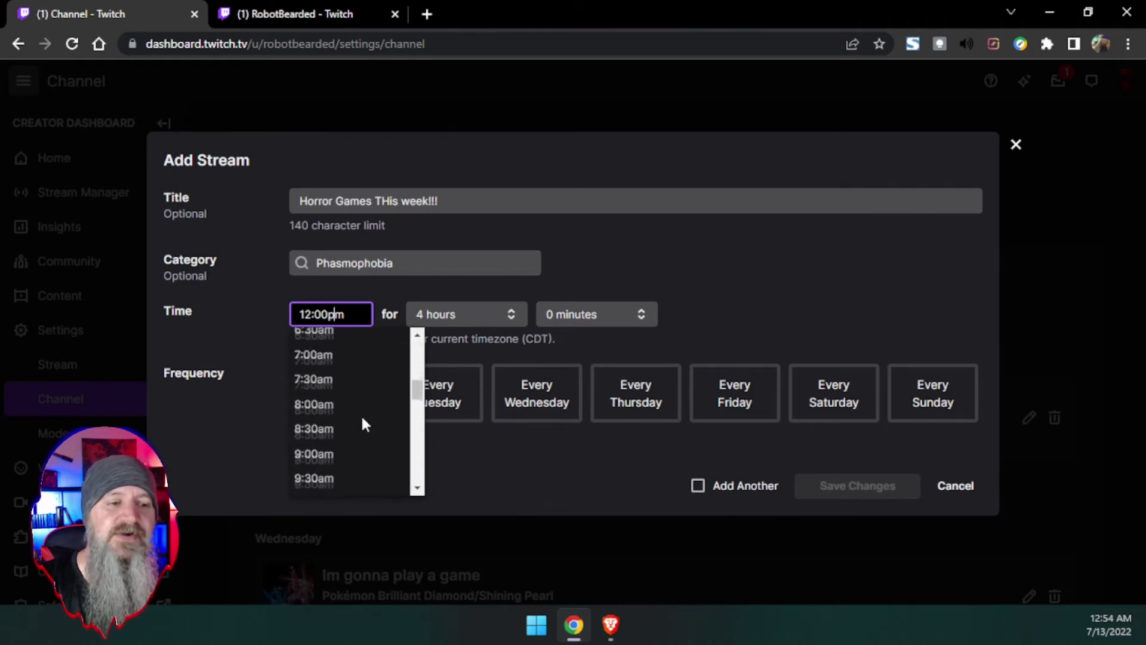
pyautogui.scroll(-1, 334, 409)
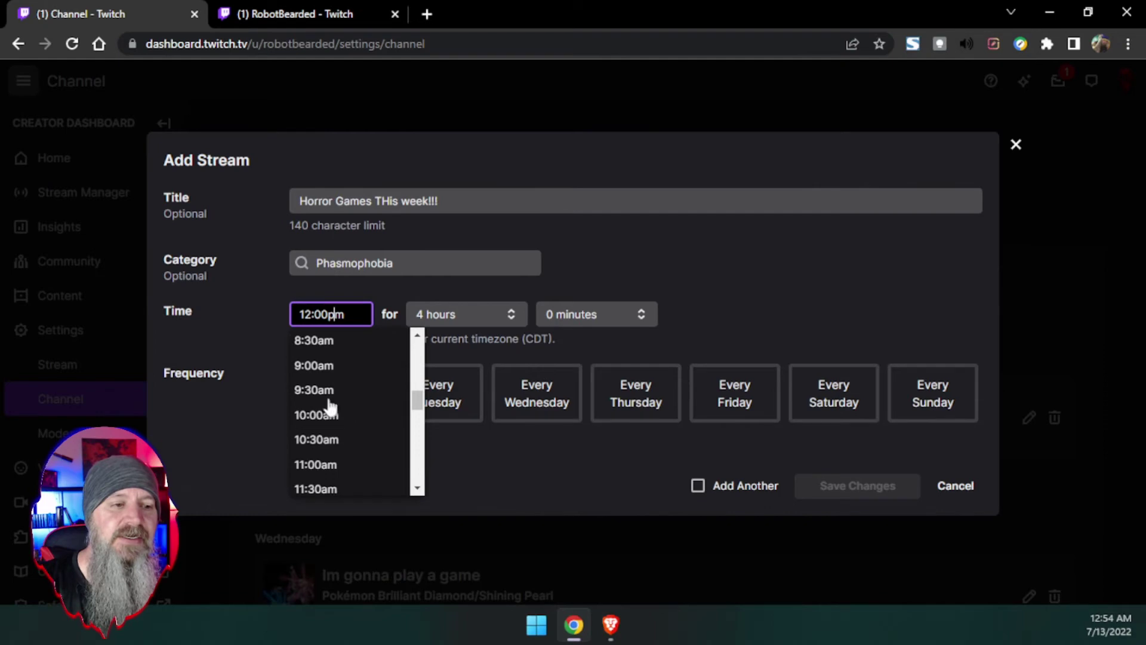
pyautogui.click(315, 364)
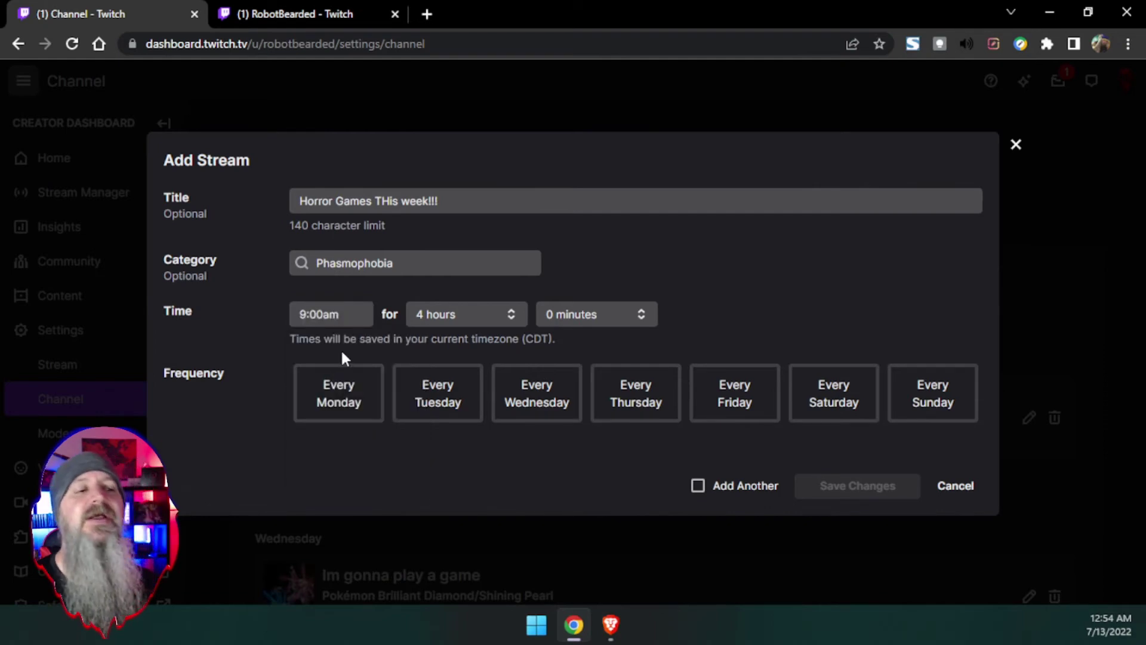
# Set the new stream's duration to 4 hours 30 minutes
pyautogui.click(465, 321)
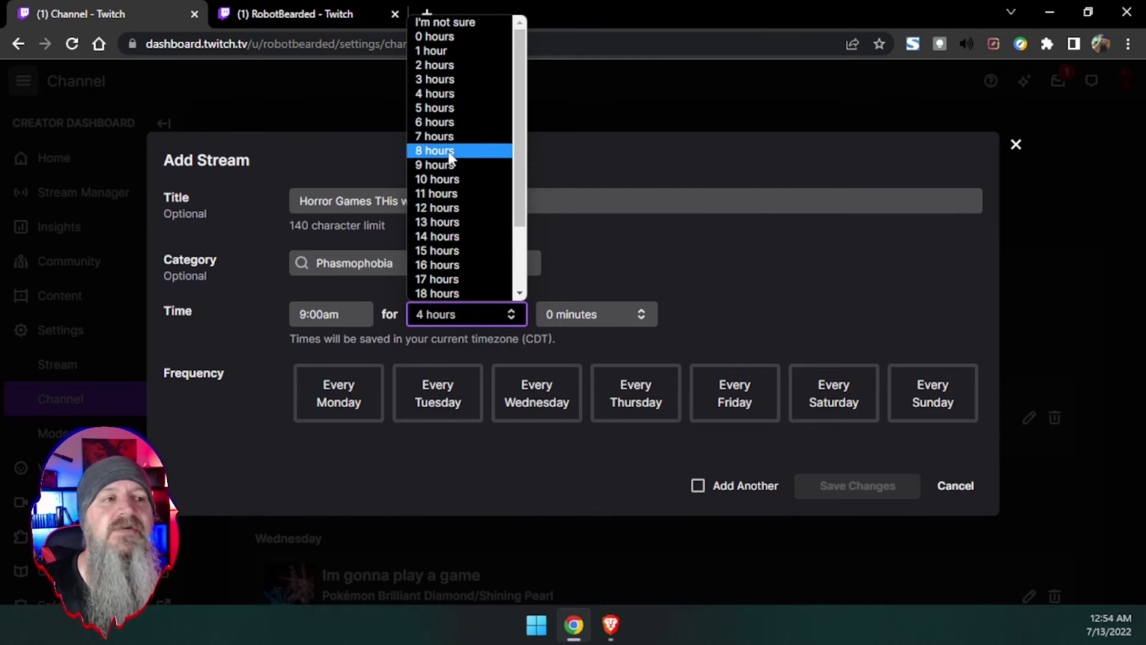
pyautogui.click(441, 94)
pyautogui.click(575, 314)
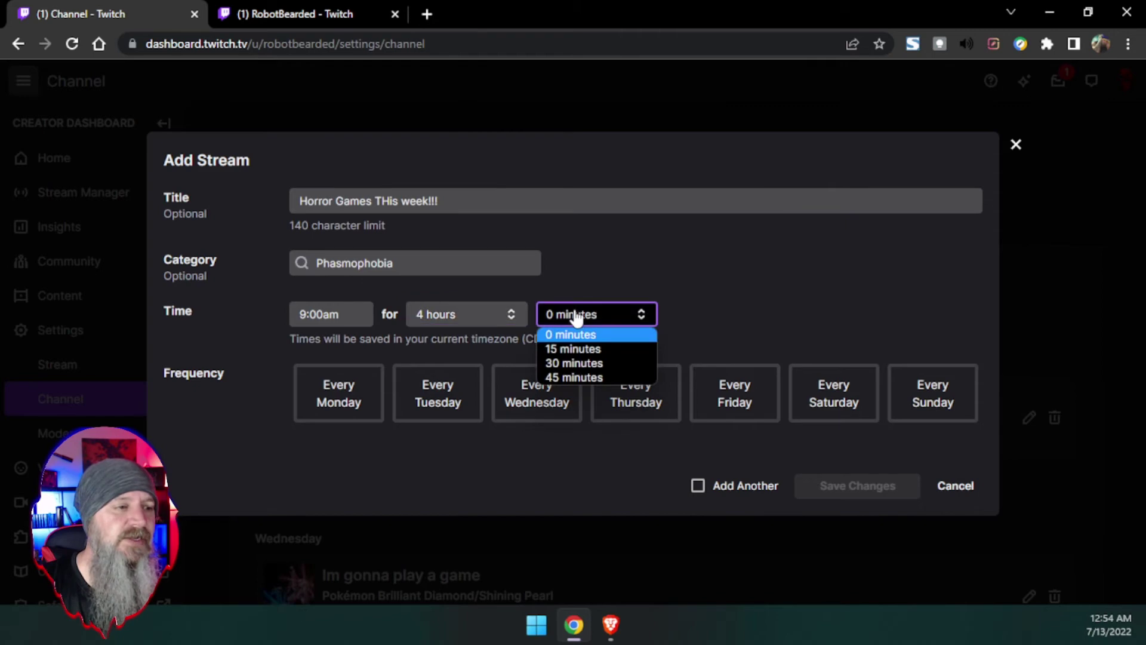
pyautogui.click(578, 364)
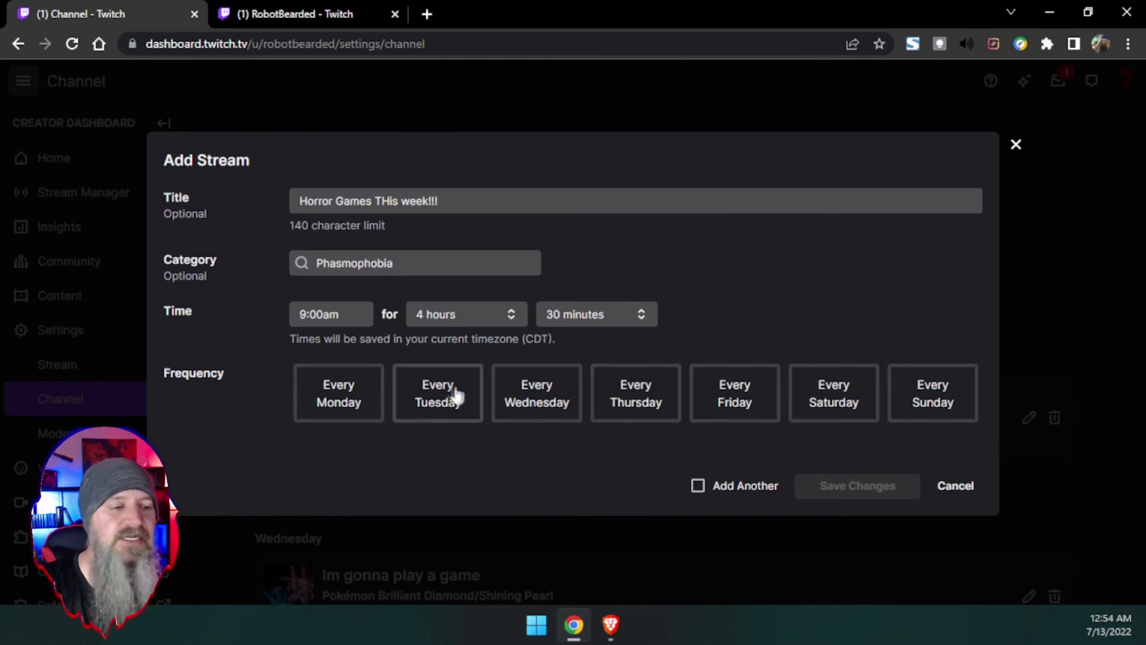
# Set the stream to repeat every Tuesday, enable adding another stream, and save it to the schedule
pyautogui.click(436, 403)
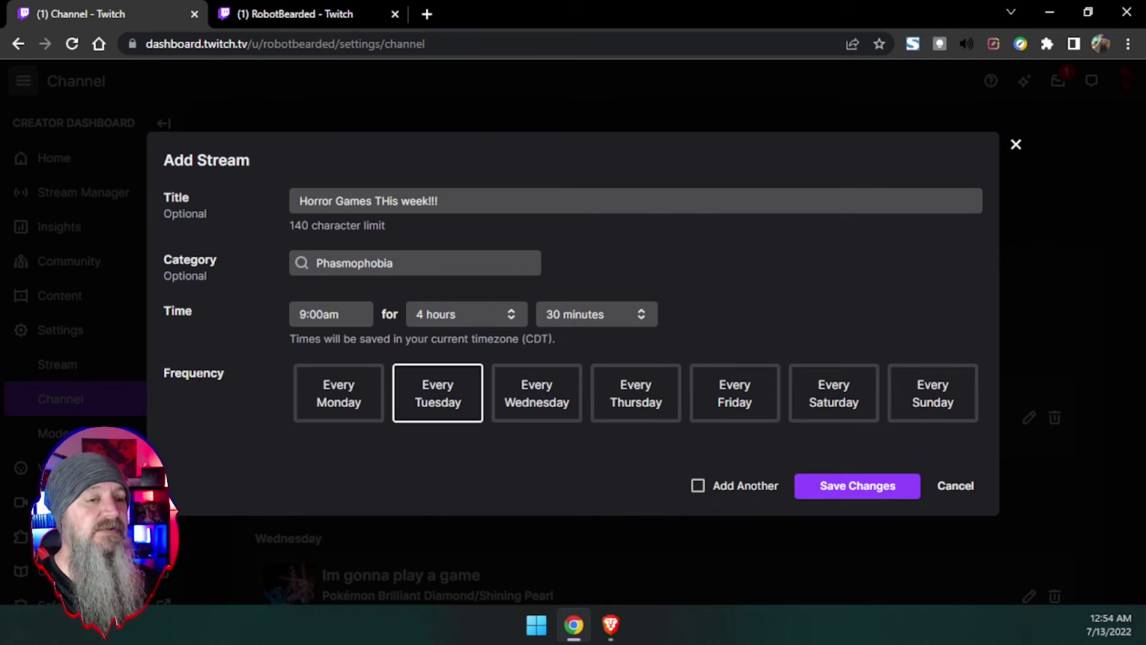
pyautogui.click(519, 404)
pyautogui.click(650, 409)
pyautogui.click(855, 403)
pyautogui.click(932, 402)
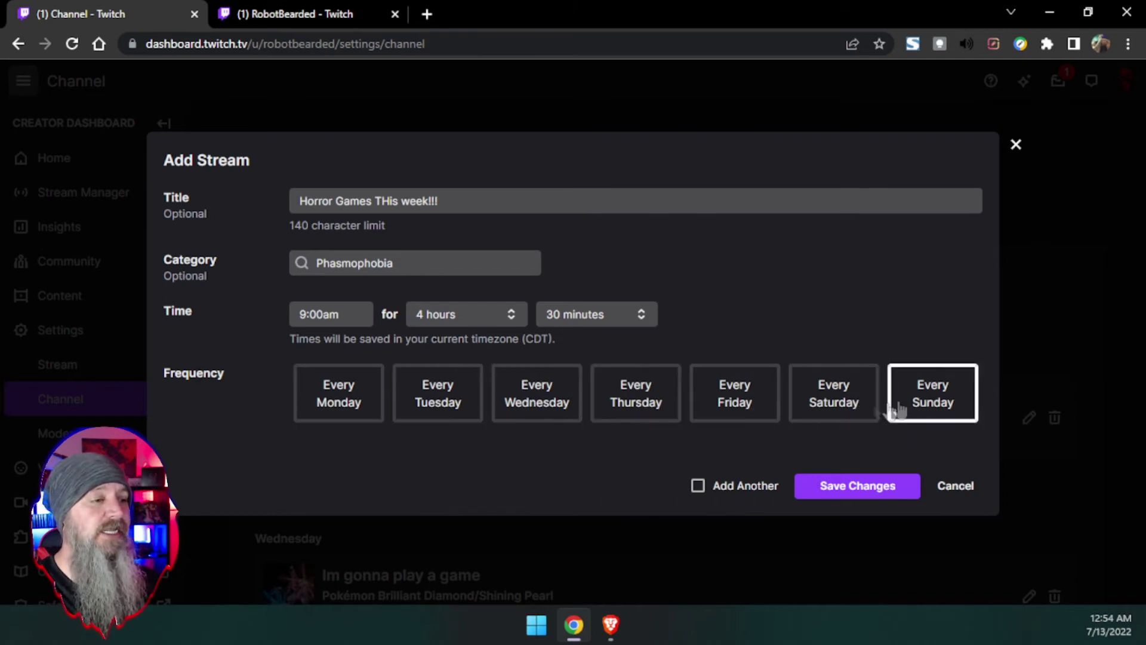
pyautogui.click(332, 403)
pyautogui.click(455, 404)
pyautogui.click(528, 404)
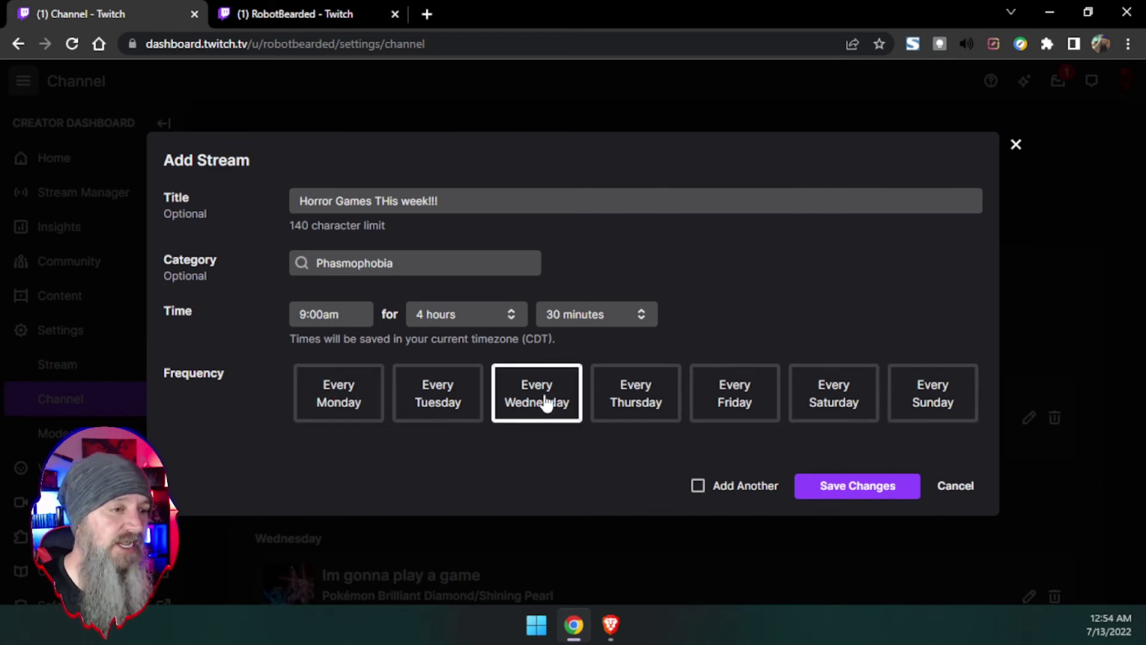
pyautogui.click(451, 404)
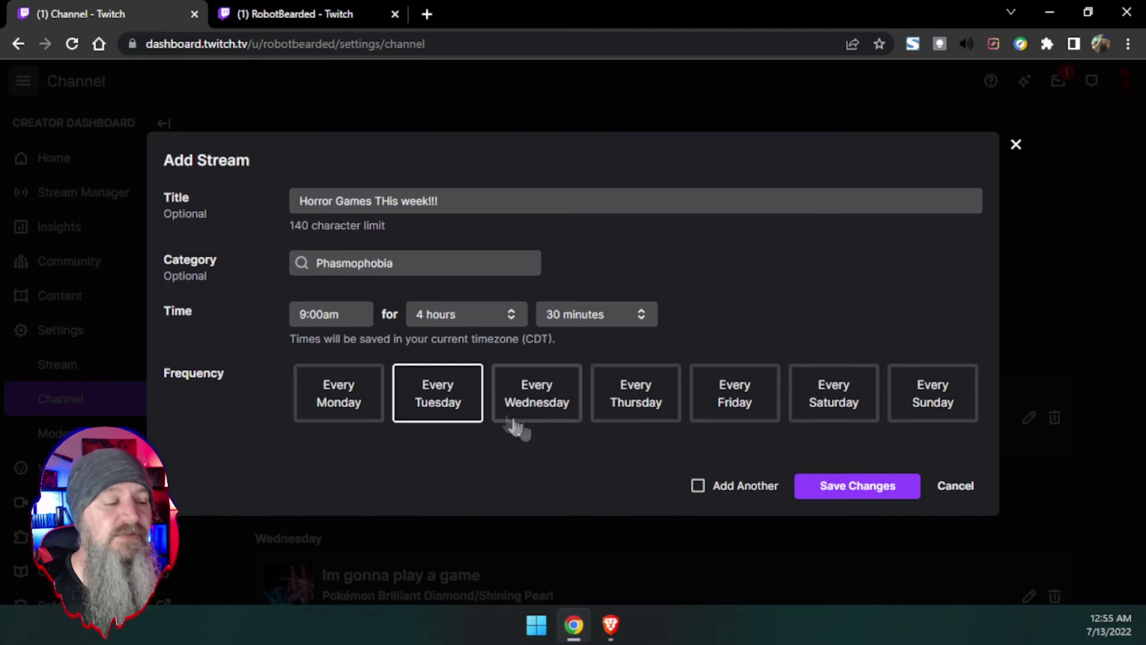
pyautogui.click(697, 487)
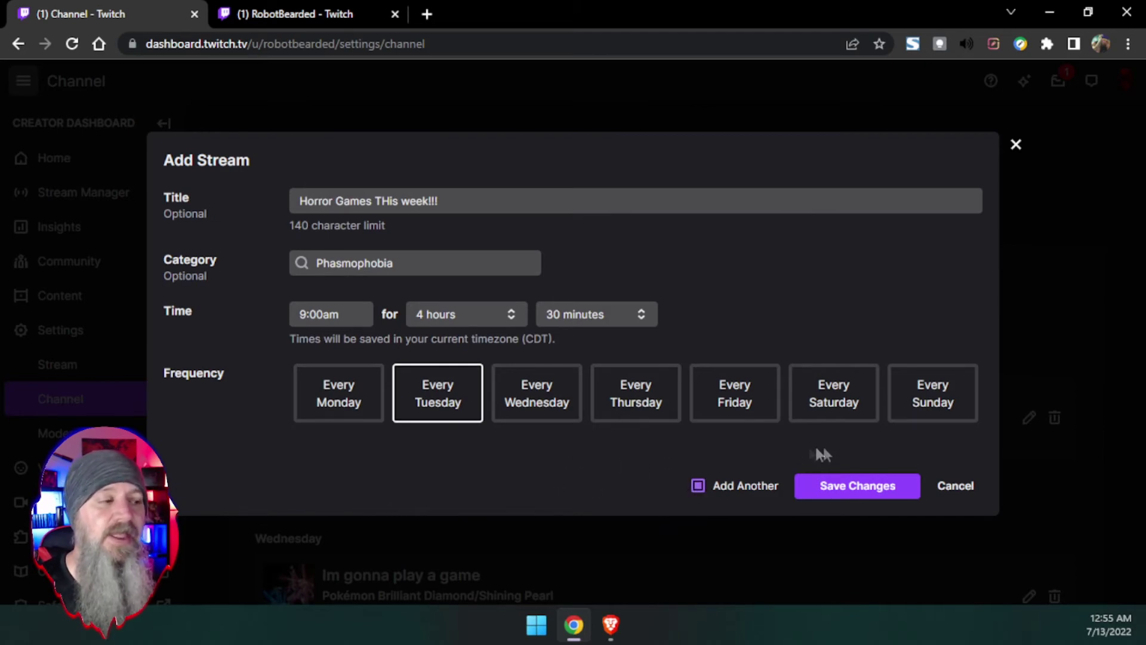
pyautogui.click(869, 486)
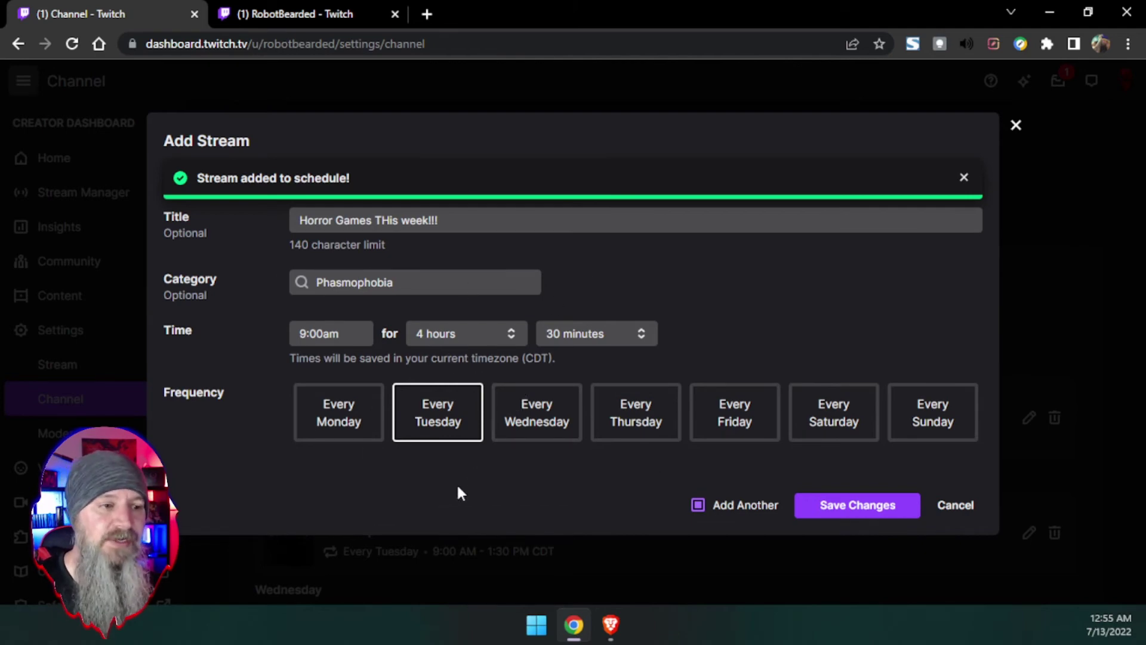
# Try to add the same stream for every Wednesday and every Monday, and close the Add Stream form
pyautogui.click(543, 429)
pyautogui.click(847, 506)
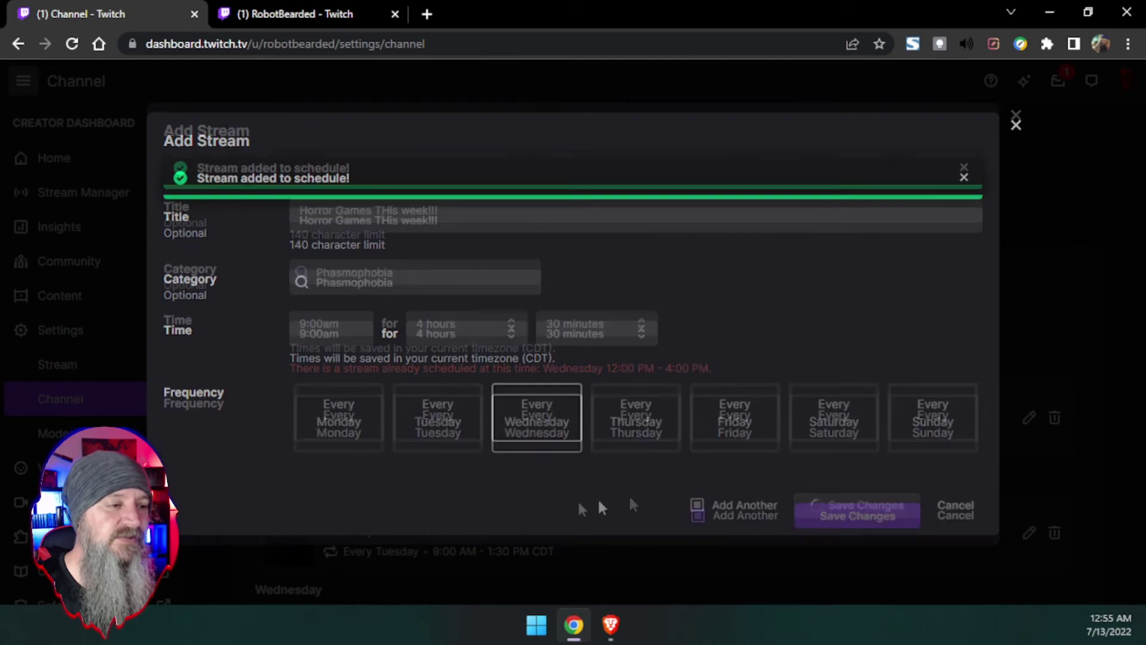
pyautogui.click(335, 441)
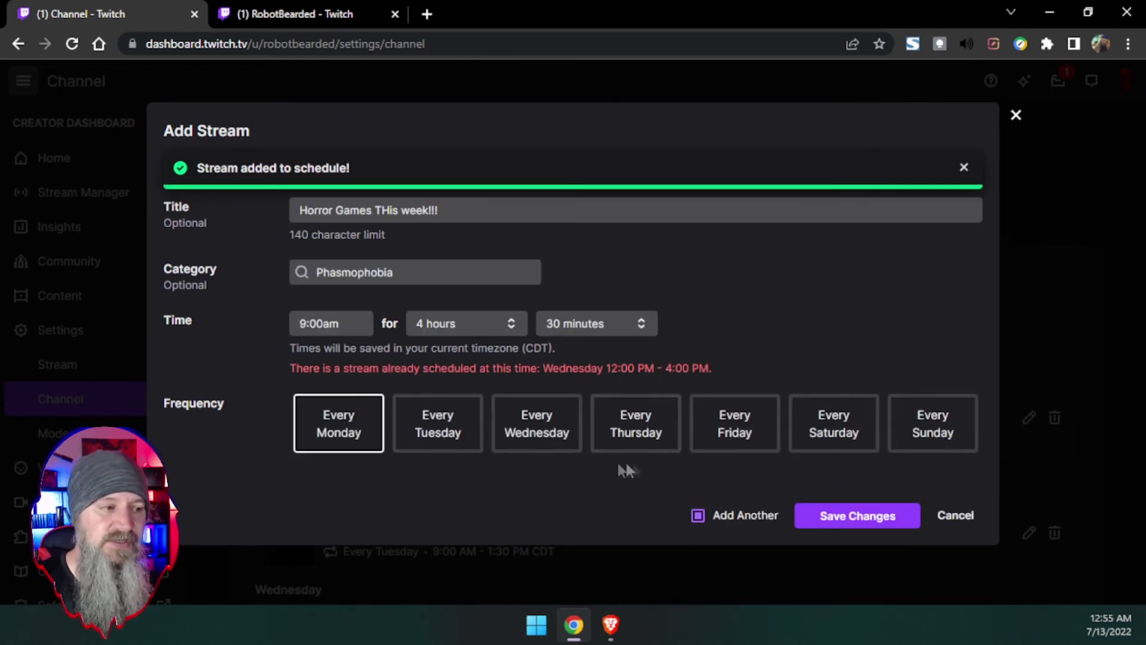
pyautogui.click(847, 515)
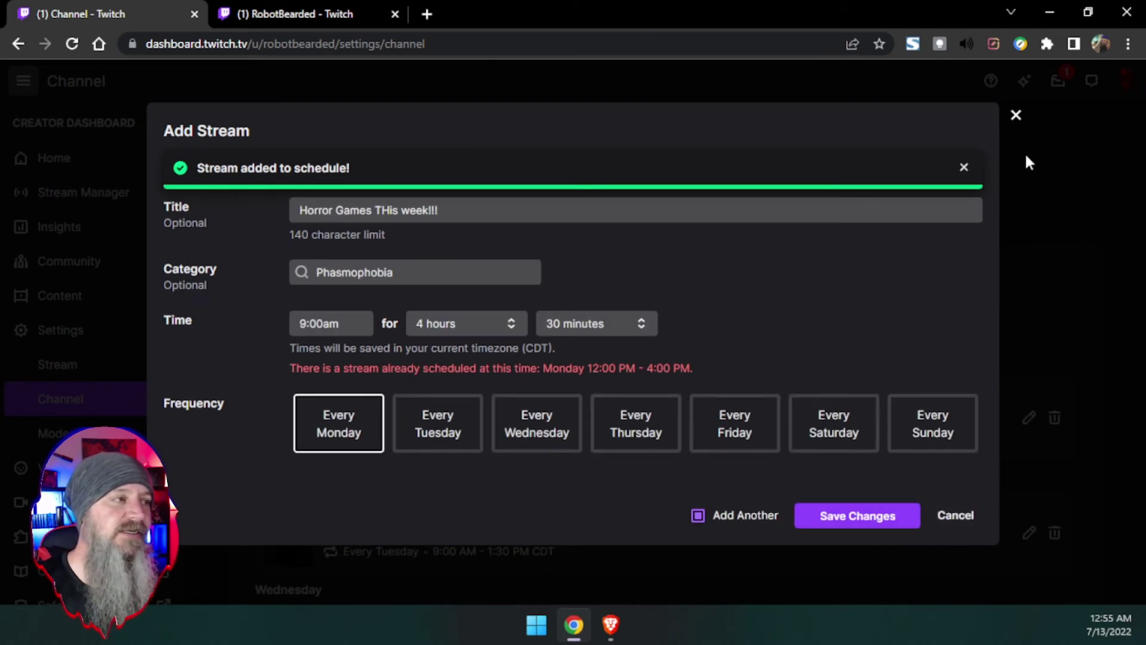
pyautogui.click(1015, 115)
# Review the weekly stream schedule, checking the title, category and time of the new Tuesday entry
pyautogui.scroll(-3, 586, 346)
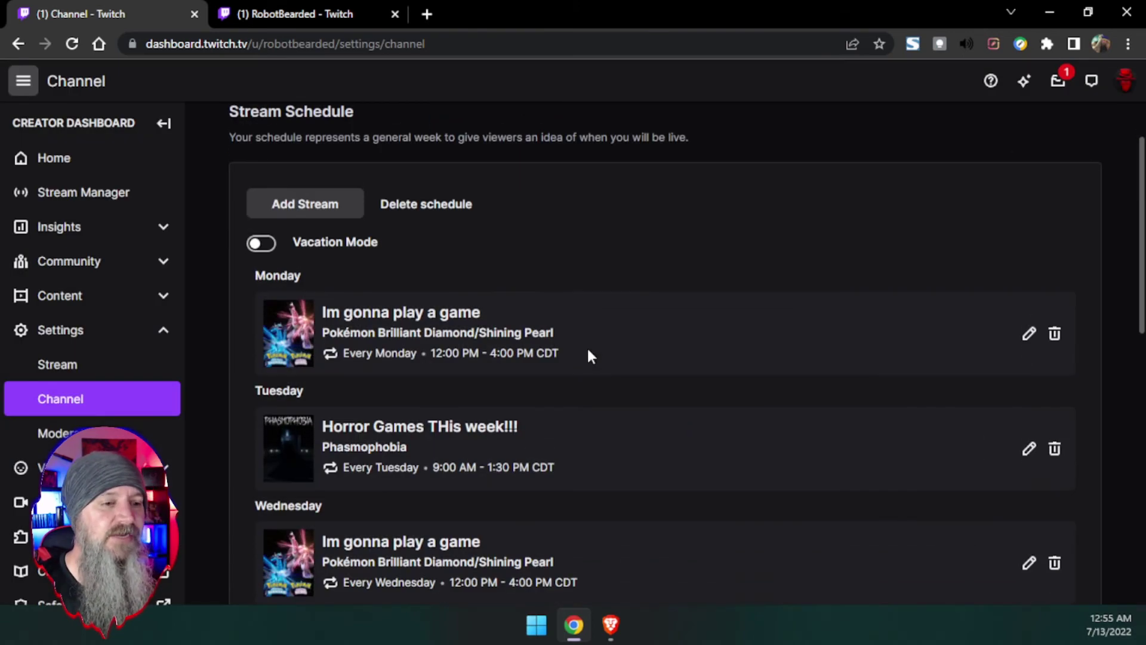
pyautogui.moveTo(370, 342); pyautogui.dragTo(562, 353)
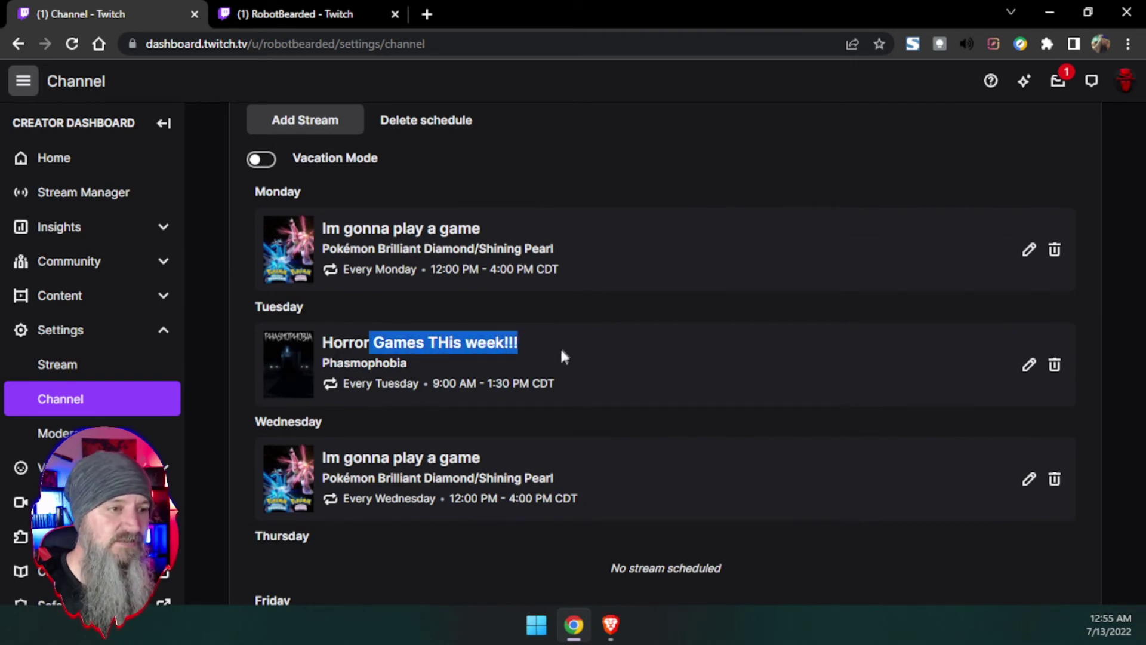
pyautogui.click(406, 364)
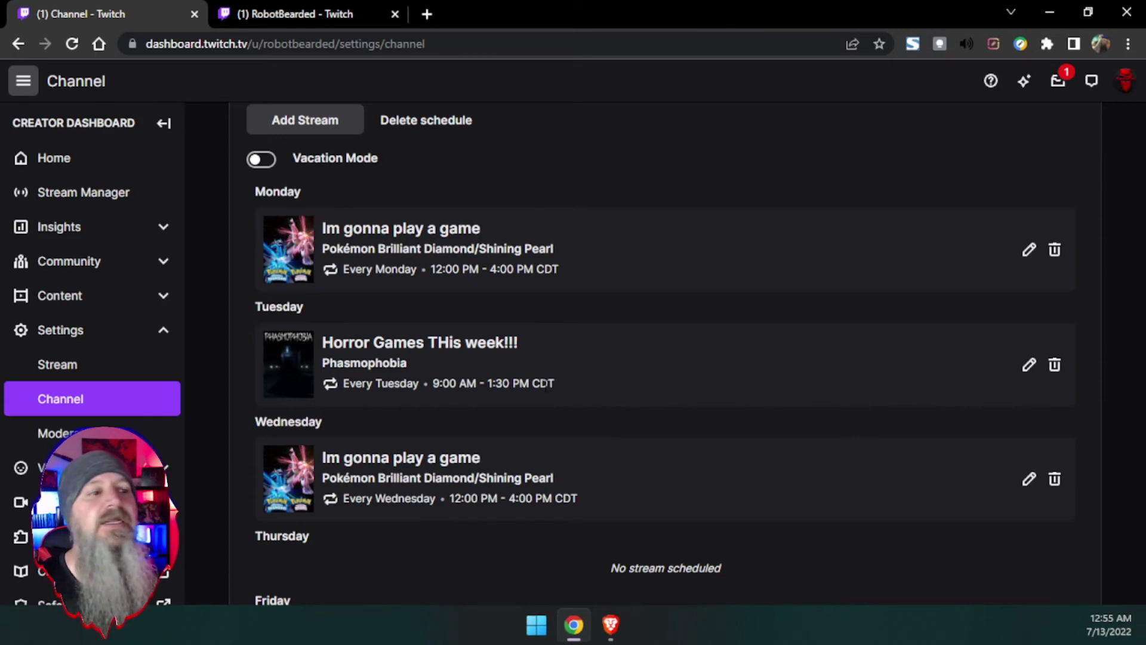
pyautogui.moveTo(433, 383); pyautogui.dragTo(555, 383)
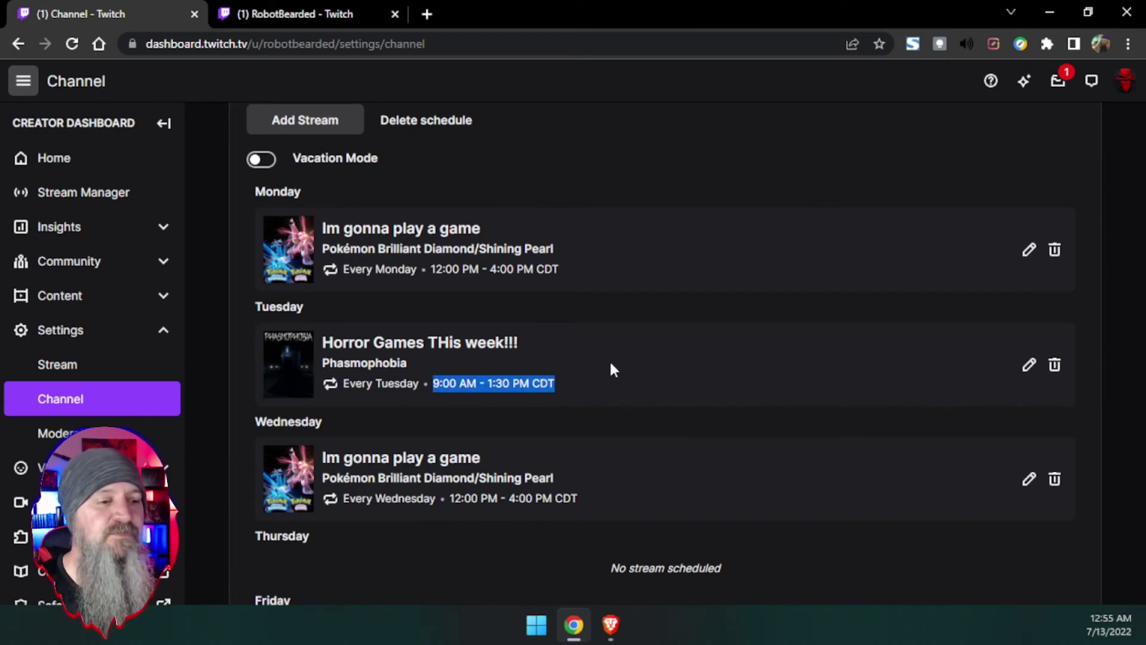
pyautogui.scroll(-7, 610, 364)
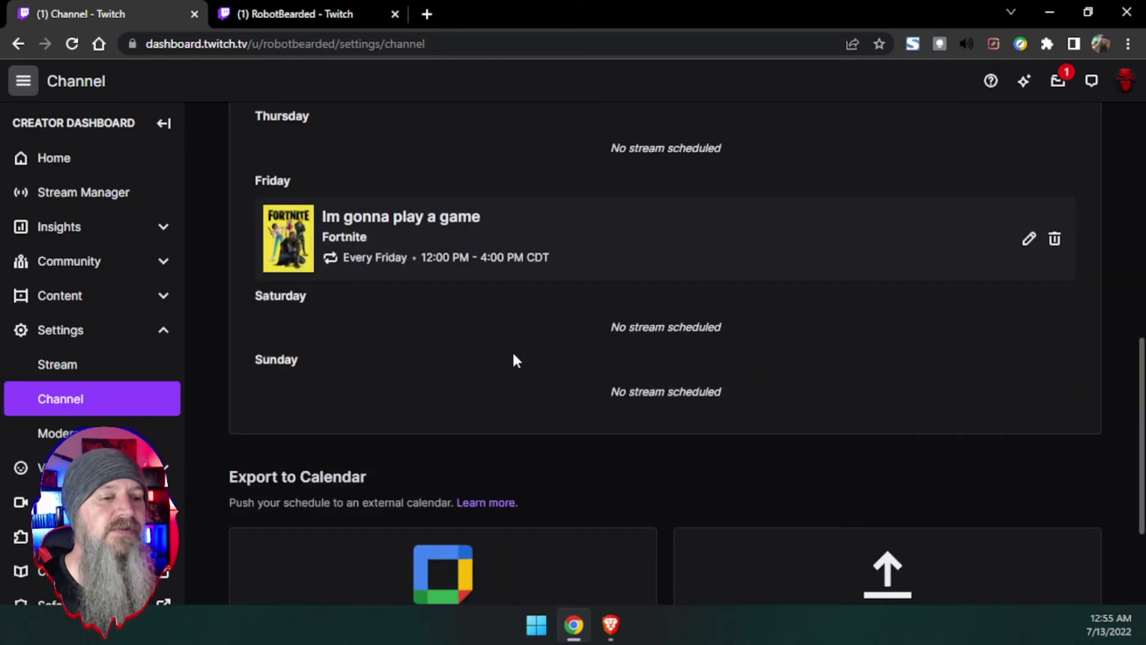
pyautogui.scroll(8, 514, 355)
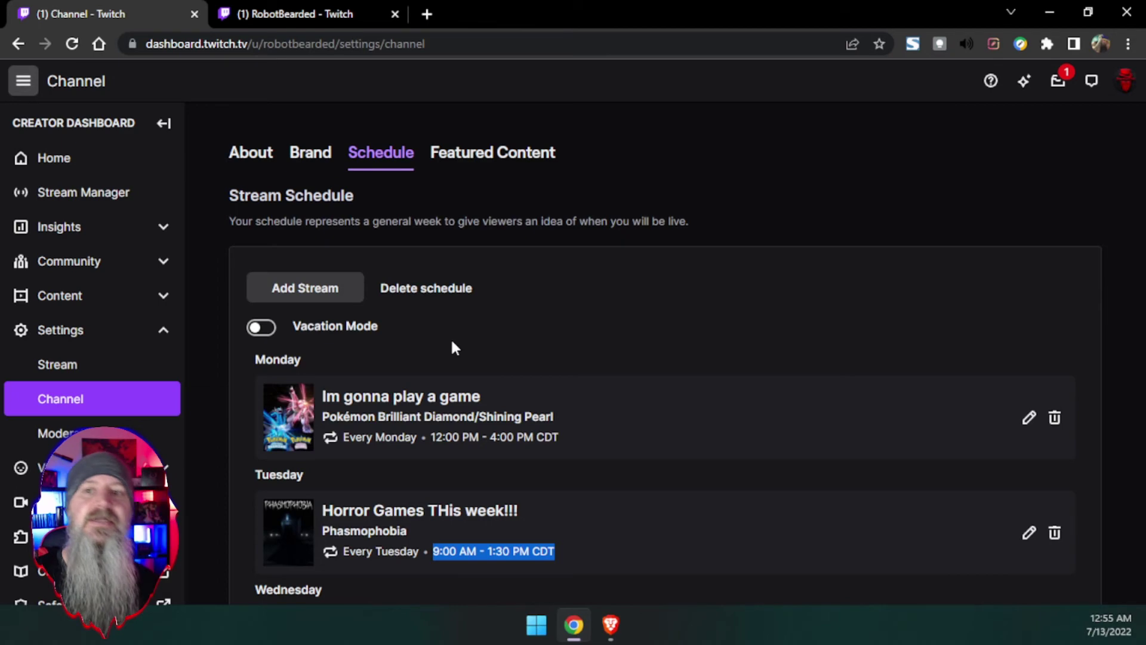
# Turn on Vacation Mode from 13 July 2022 to 20 July 2022 and save the dates
pyautogui.click(270, 327)
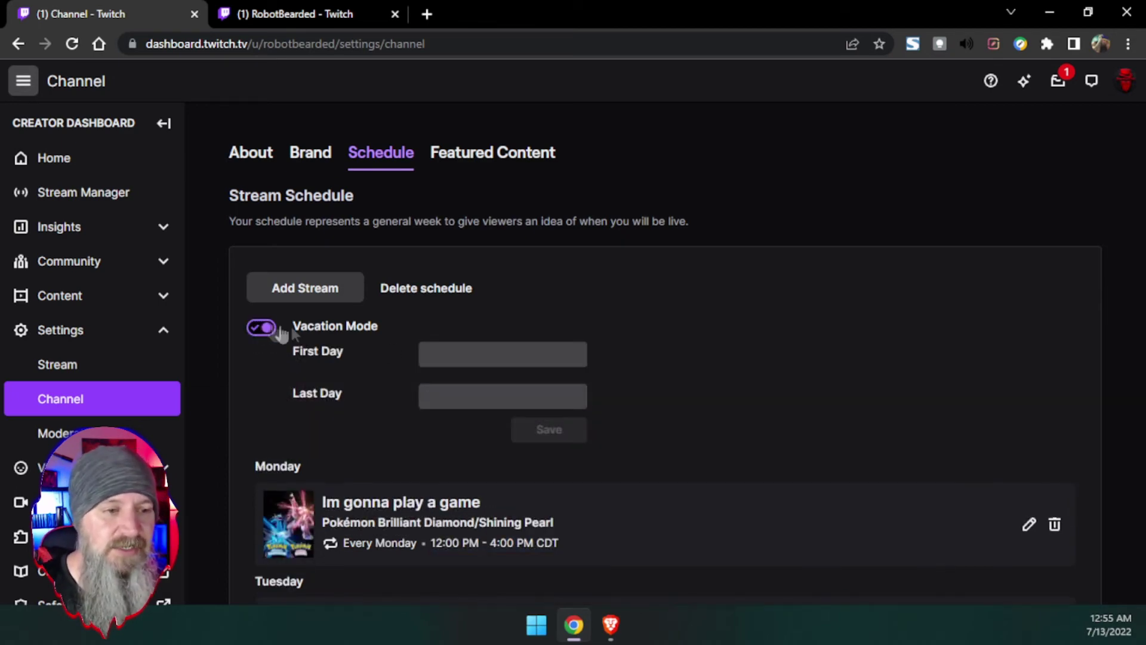
pyautogui.click(428, 356)
pyautogui.click(522, 476)
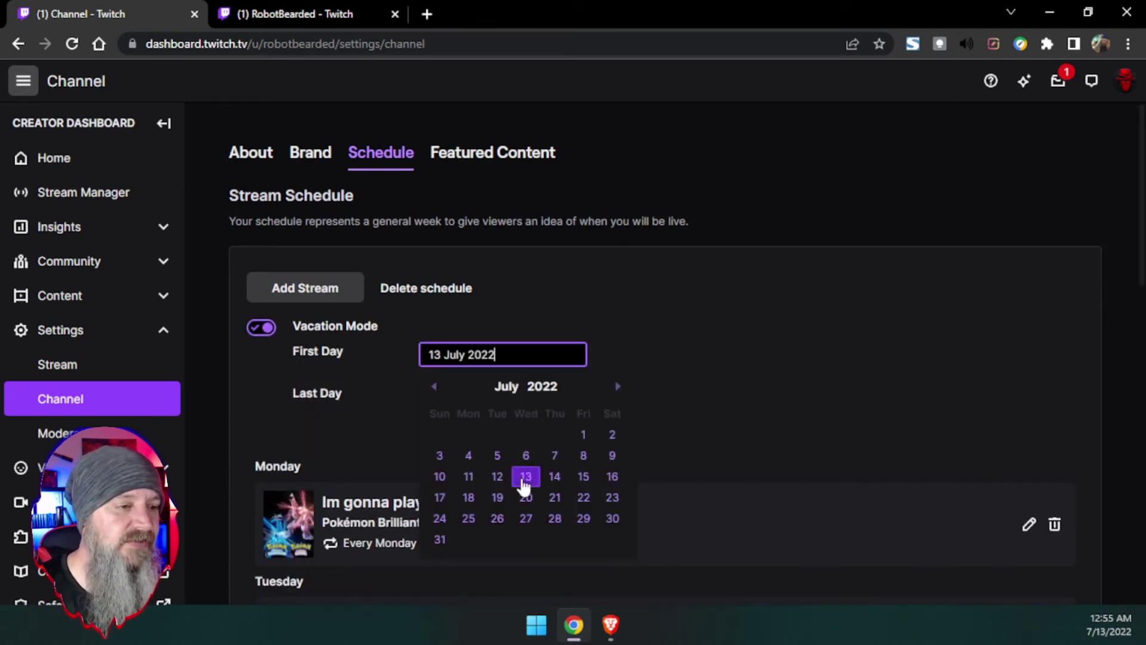
pyautogui.click(508, 396)
pyautogui.click(525, 537)
pyautogui.click(540, 430)
# Delete the entire stream schedule and confirm the deletion
pyautogui.scroll(-2, 385, 418)
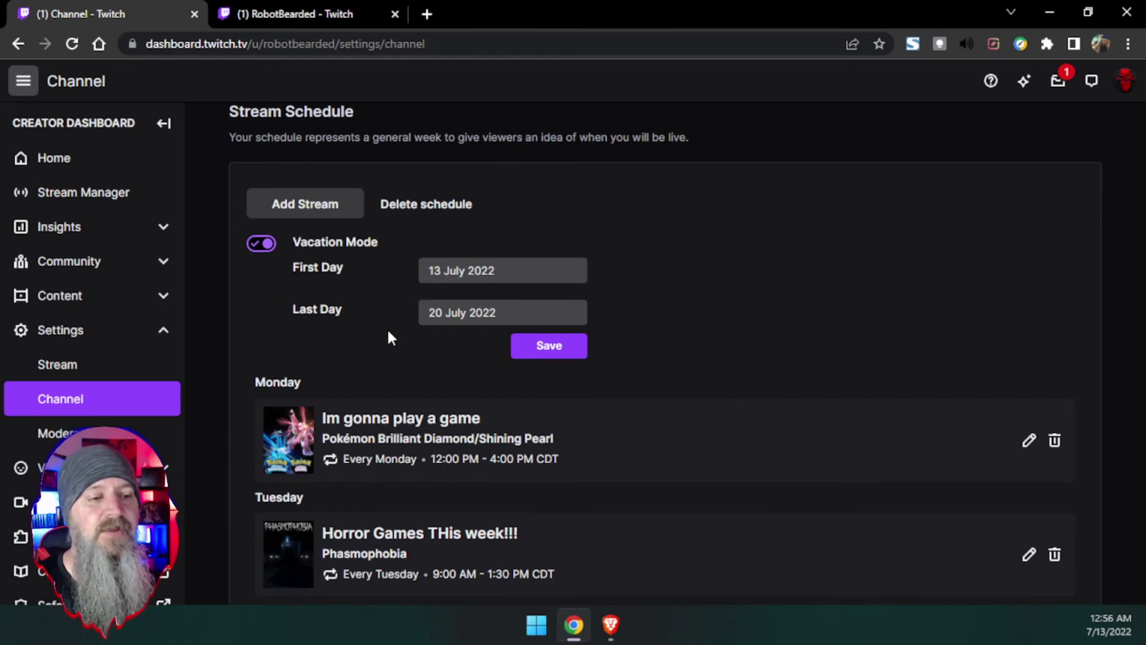
pyautogui.click(452, 209)
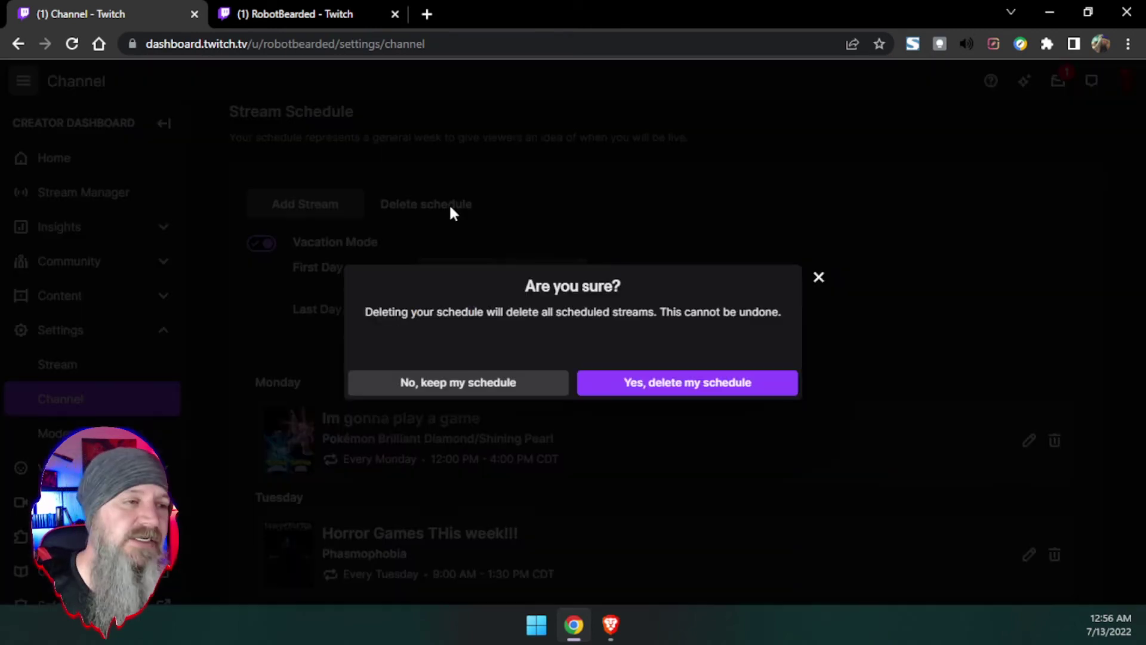
pyautogui.click(637, 387)
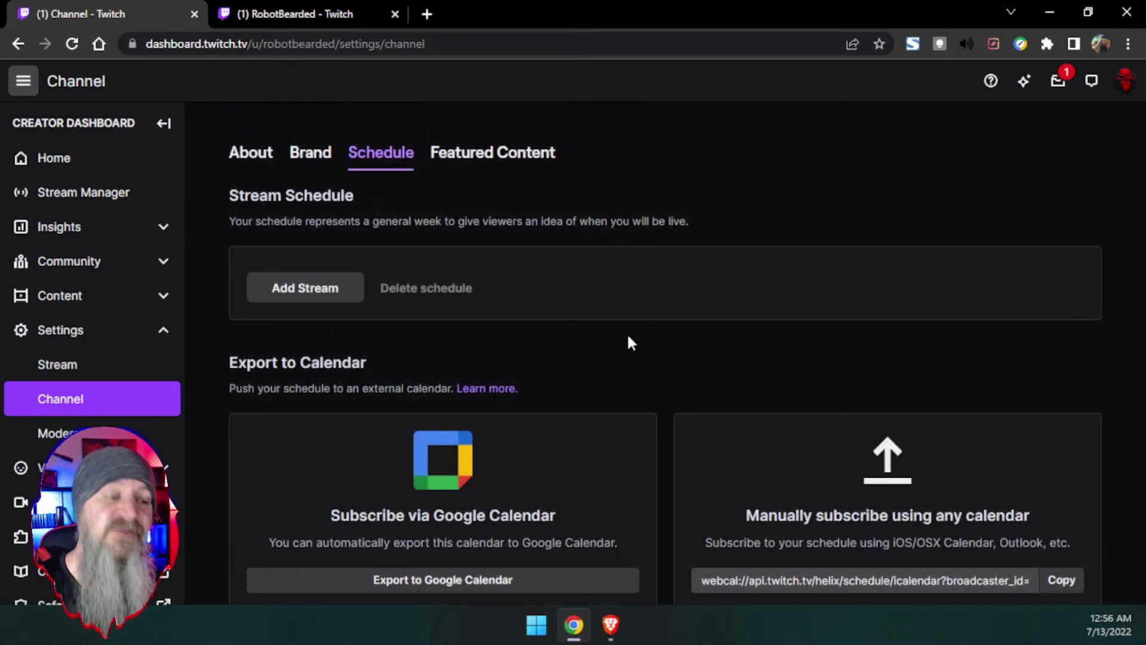
# Copy the link for manually subscribing to the schedule in any calendar, and open the Featured Content settings
pyautogui.scroll(-1, 627, 340)
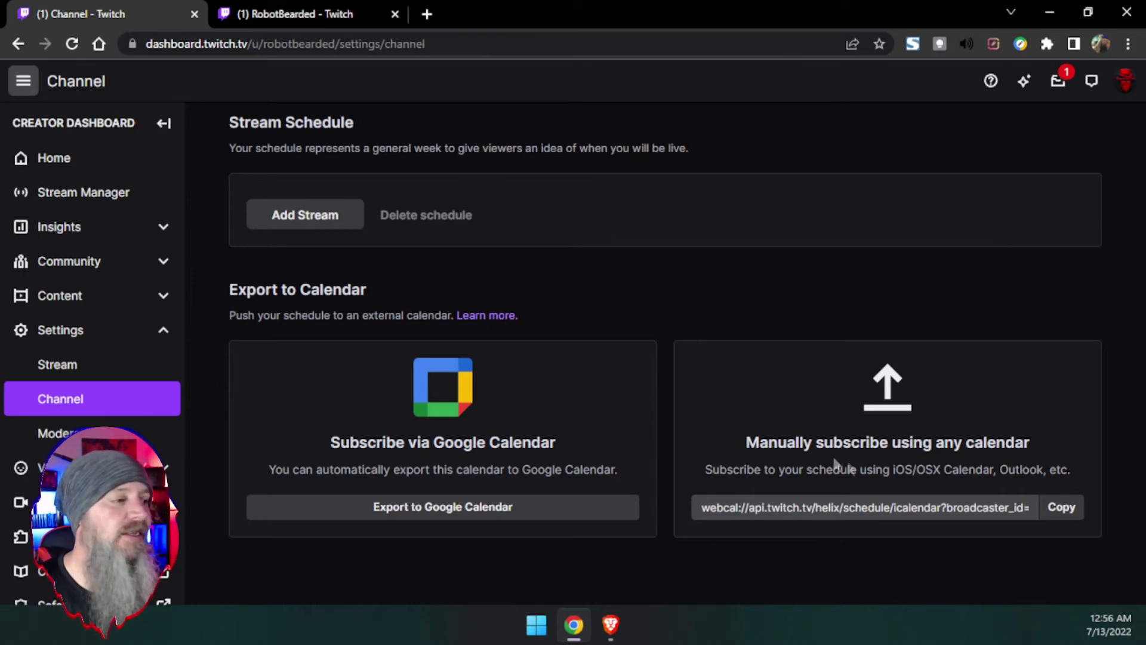
pyautogui.click(1061, 509)
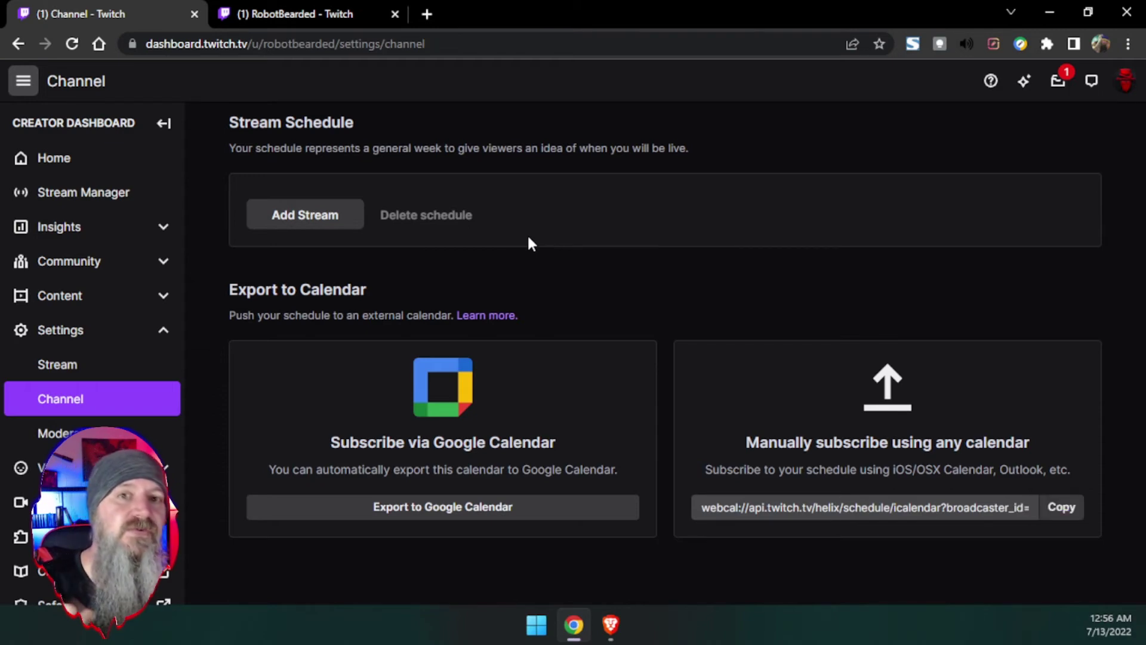
pyautogui.scroll(1, 528, 239)
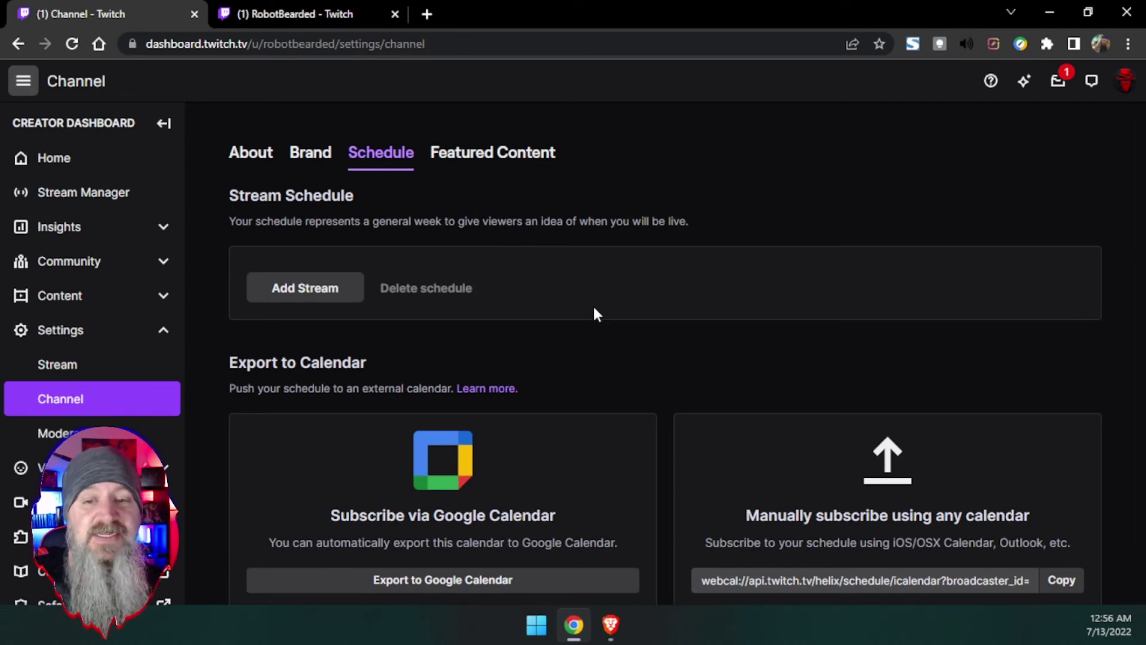
pyautogui.click(499, 163)
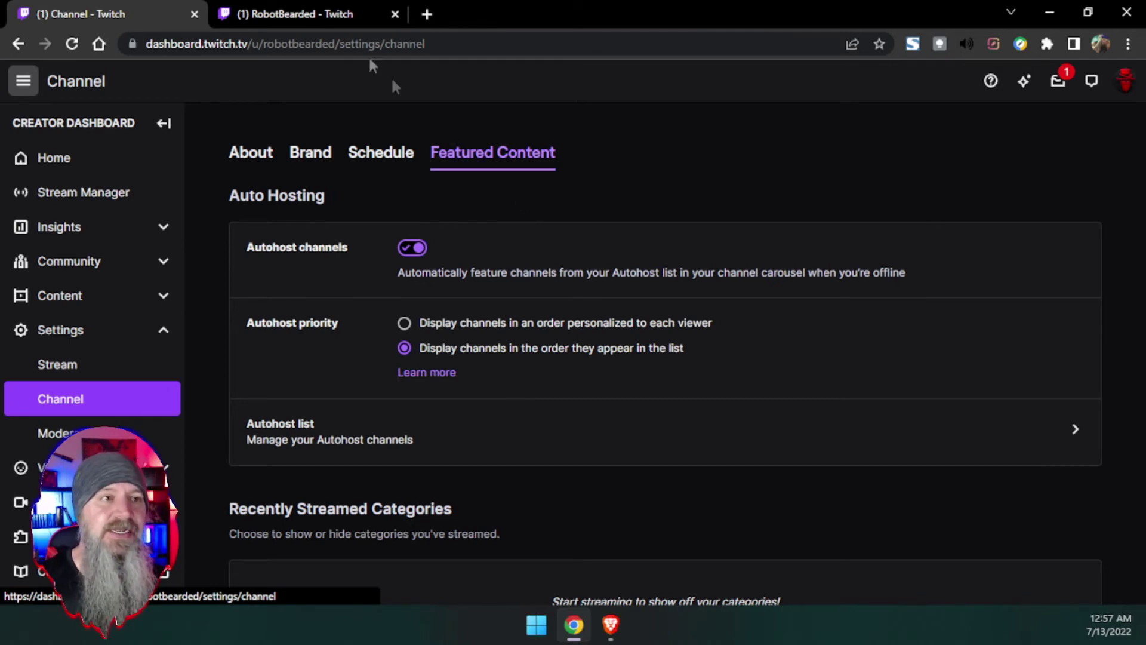
# Examine the RobotBearded channel home page and, in Brave, the videos, streamed categories and suggested streamers on the BeardedInk home page
pyautogui.click(316, 17)
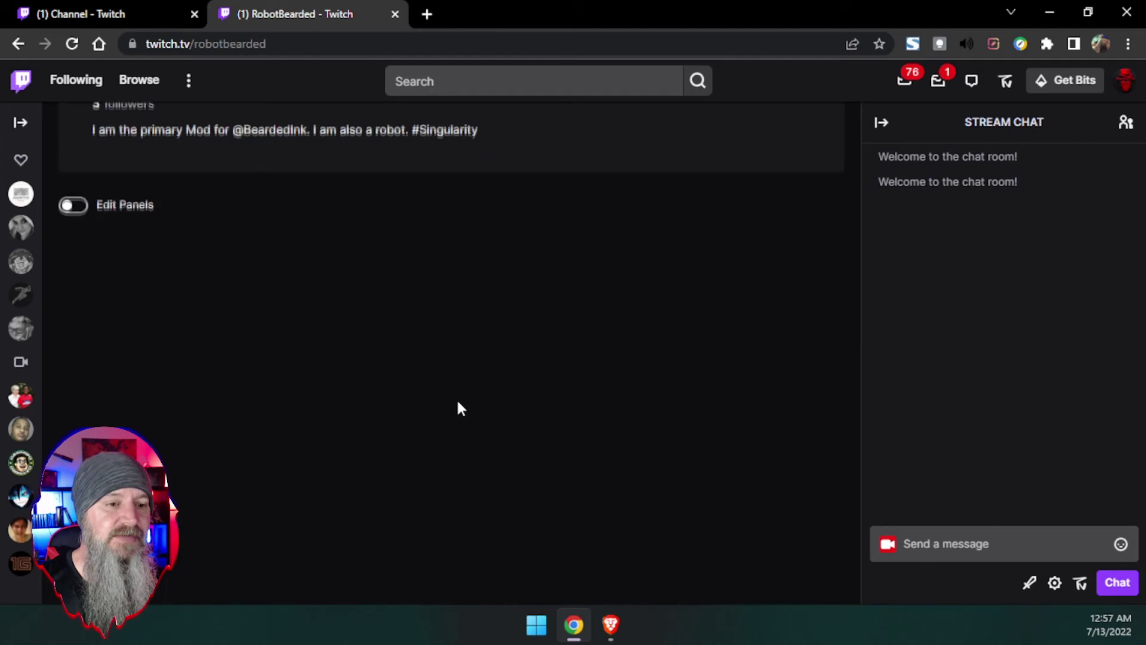
pyautogui.click(13, 45)
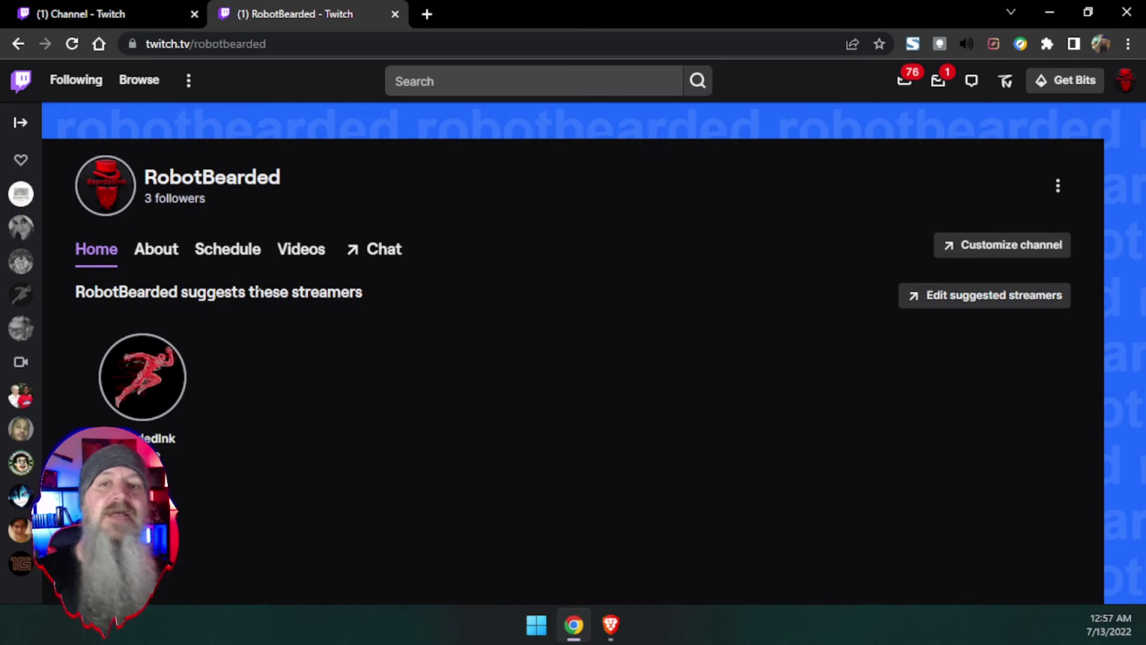
pyautogui.click(611, 624)
pyautogui.scroll(-5, 424, 453)
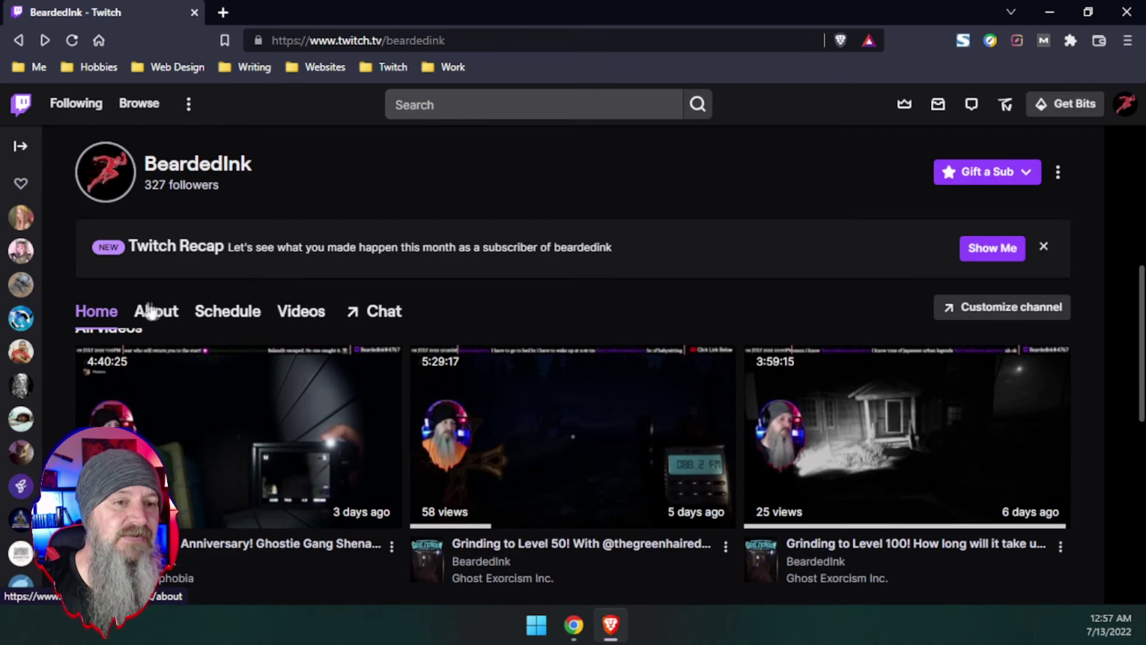
pyautogui.scroll(-3, 256, 335)
pyautogui.scroll(10, 298, 408)
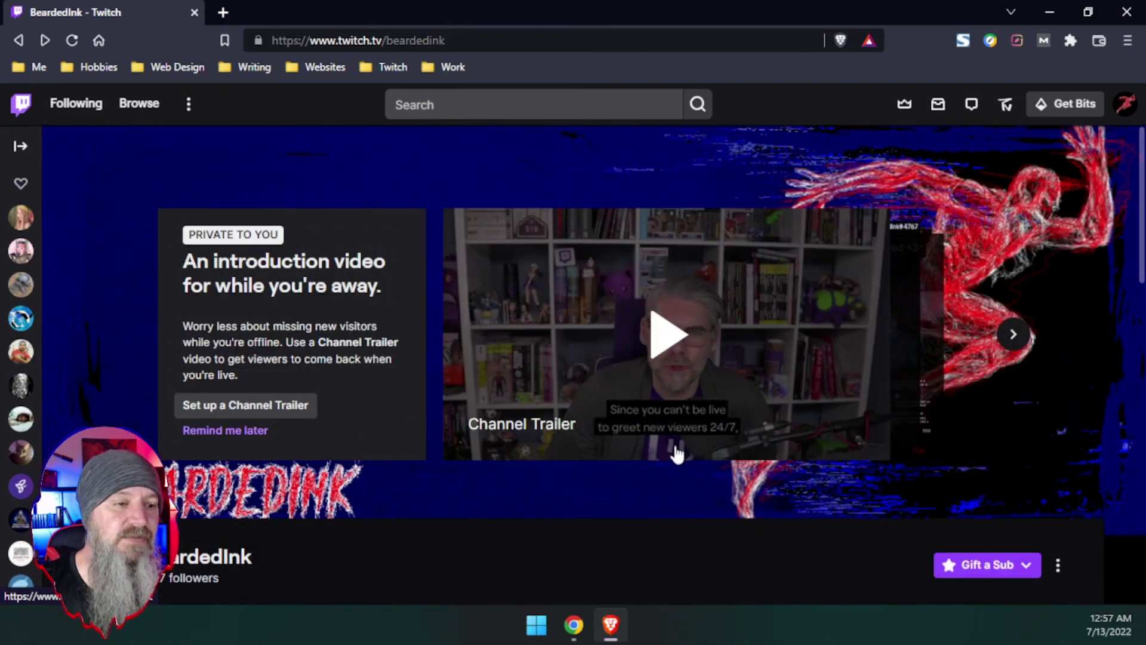
pyautogui.scroll(-4, 677, 454)
pyautogui.scroll(-2, 414, 465)
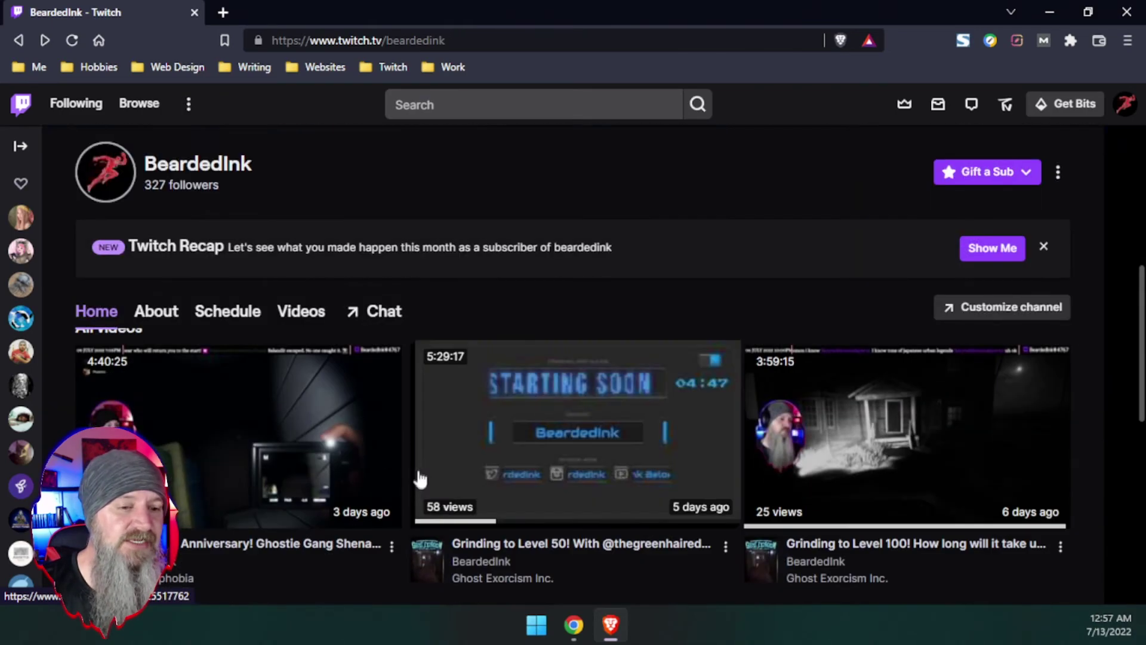
pyautogui.scroll(-4, 417, 473)
pyautogui.scroll(-2, 411, 412)
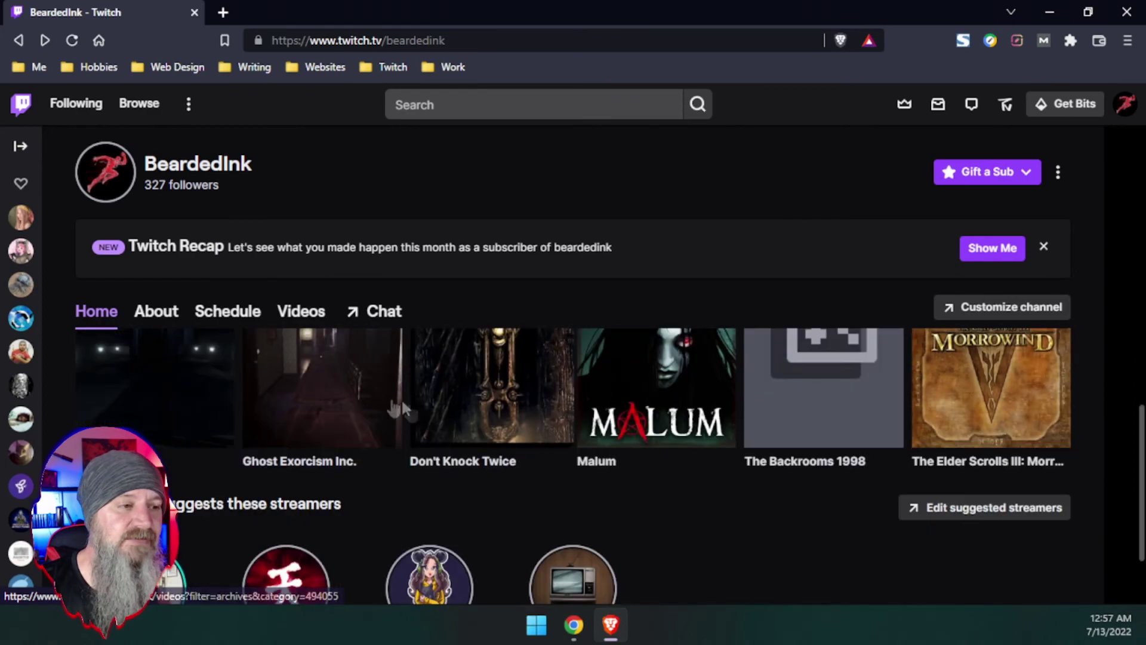
pyautogui.scroll(-2, 412, 413)
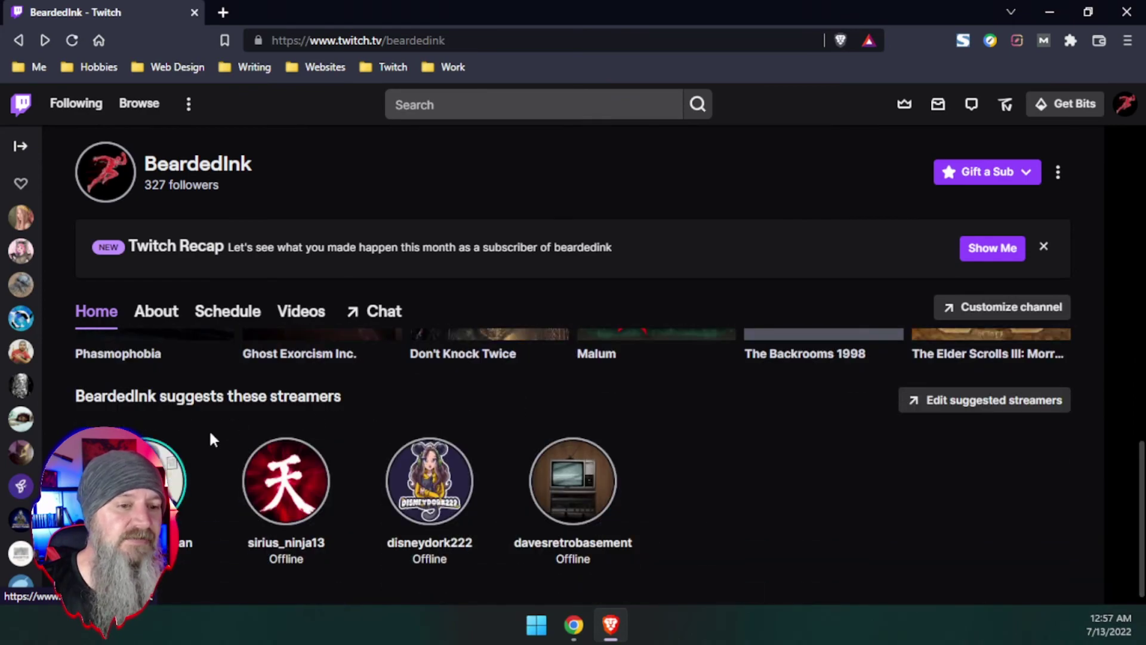
pyautogui.scroll(5, 614, 474)
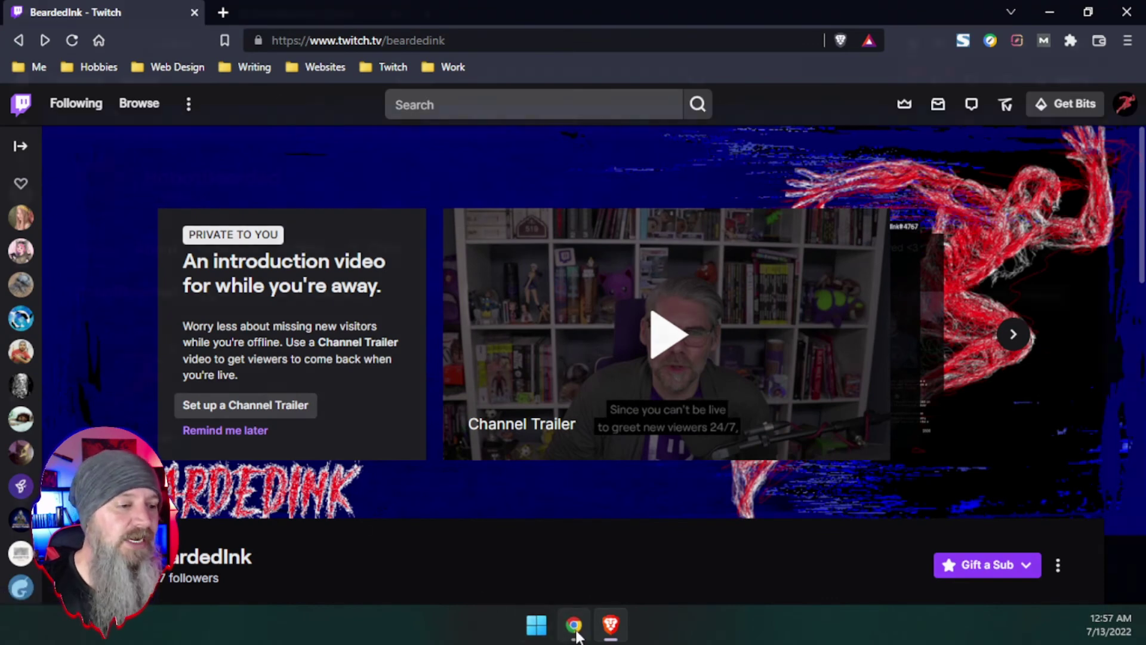
# Switch back to the Channel settings in Chrome and turn Autohost channels off and on again
pyautogui.click(574, 627)
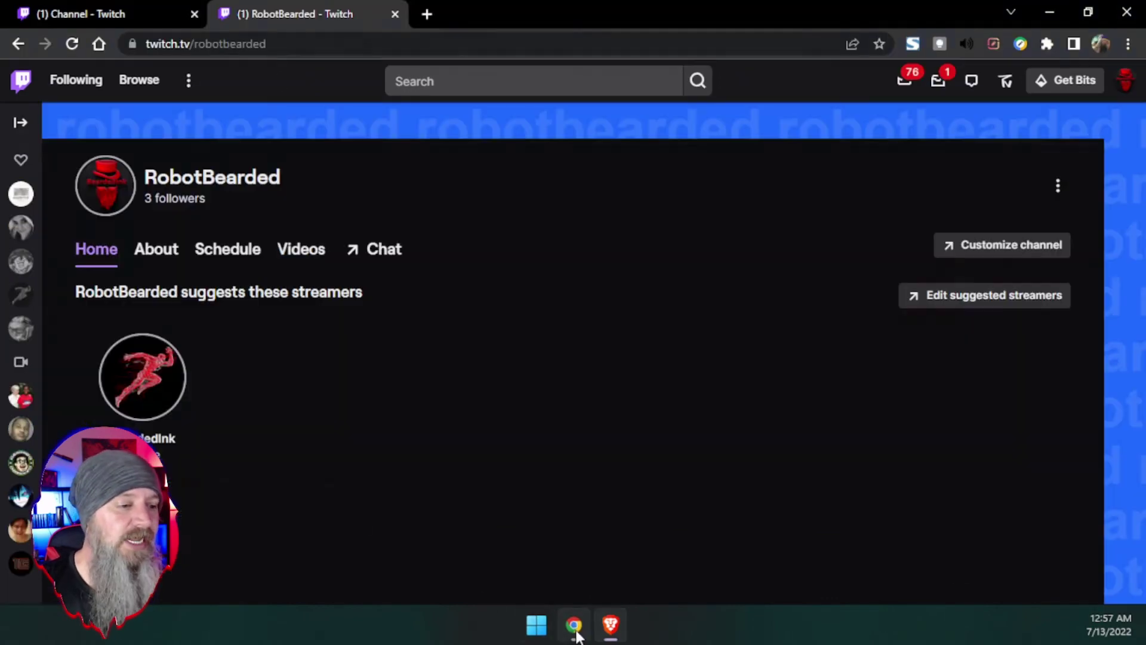
pyautogui.click(137, 18)
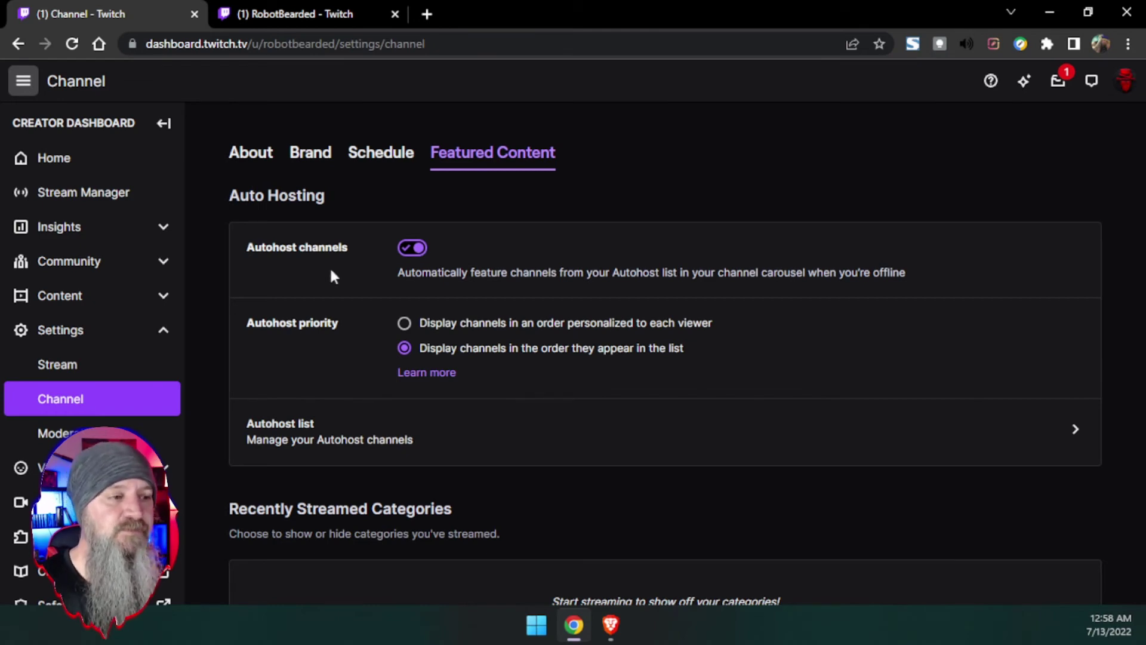
pyautogui.click(406, 249)
pyautogui.click(406, 249)
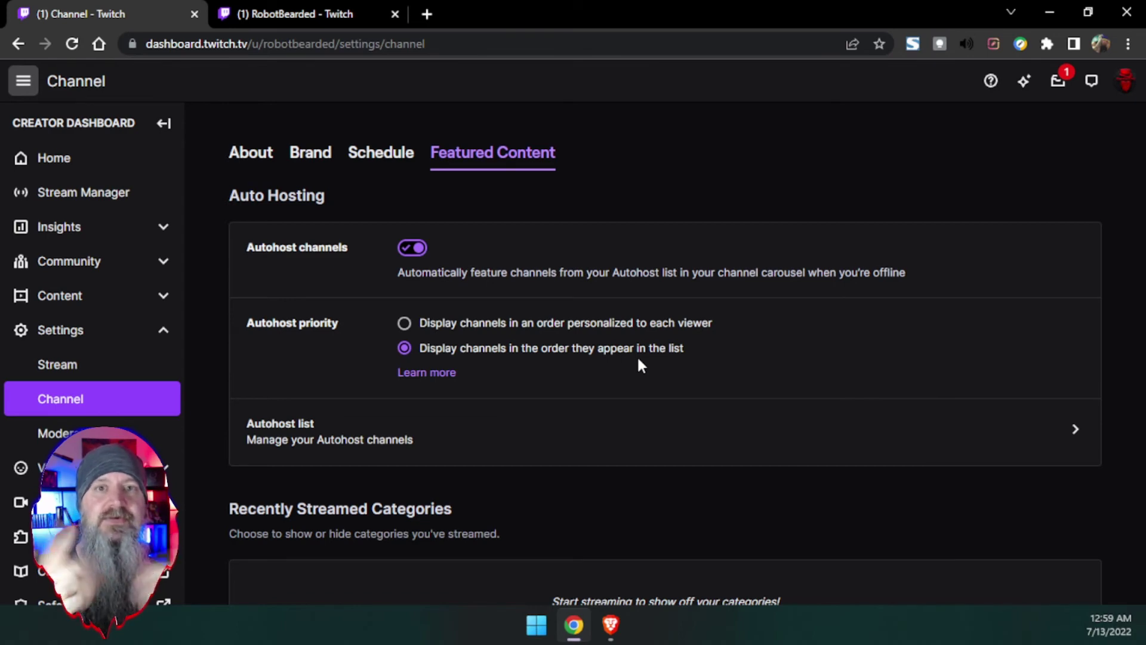
# Open the Autohost list, search for Disneydork222 and add the disneydork222 channel
pyautogui.click(617, 429)
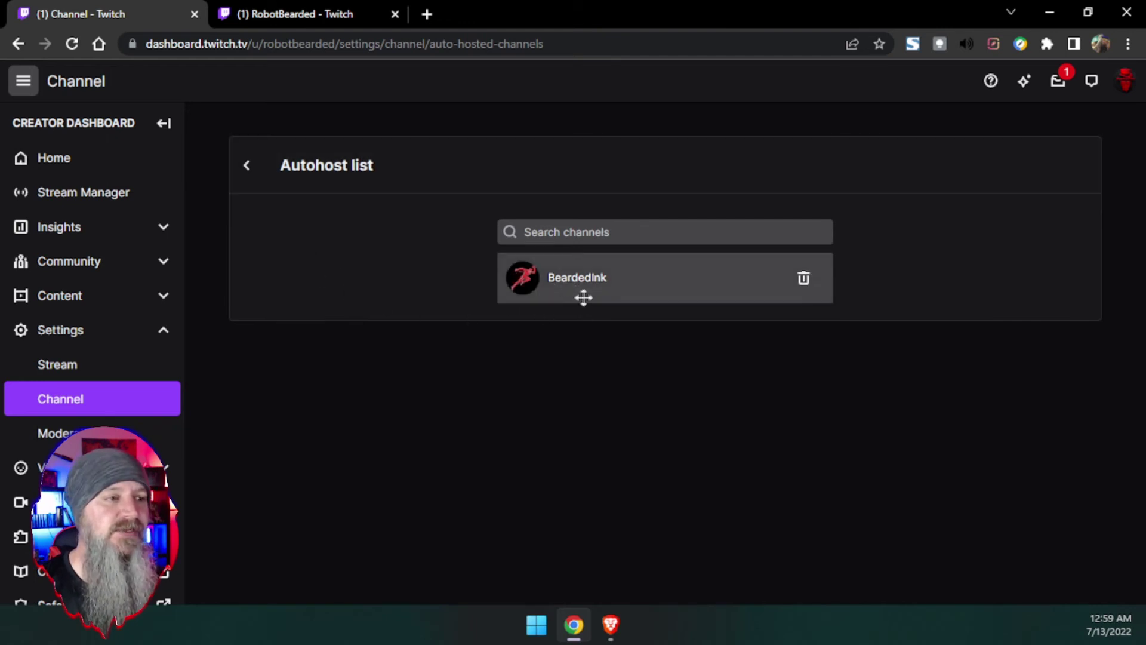
pyautogui.click(579, 242)
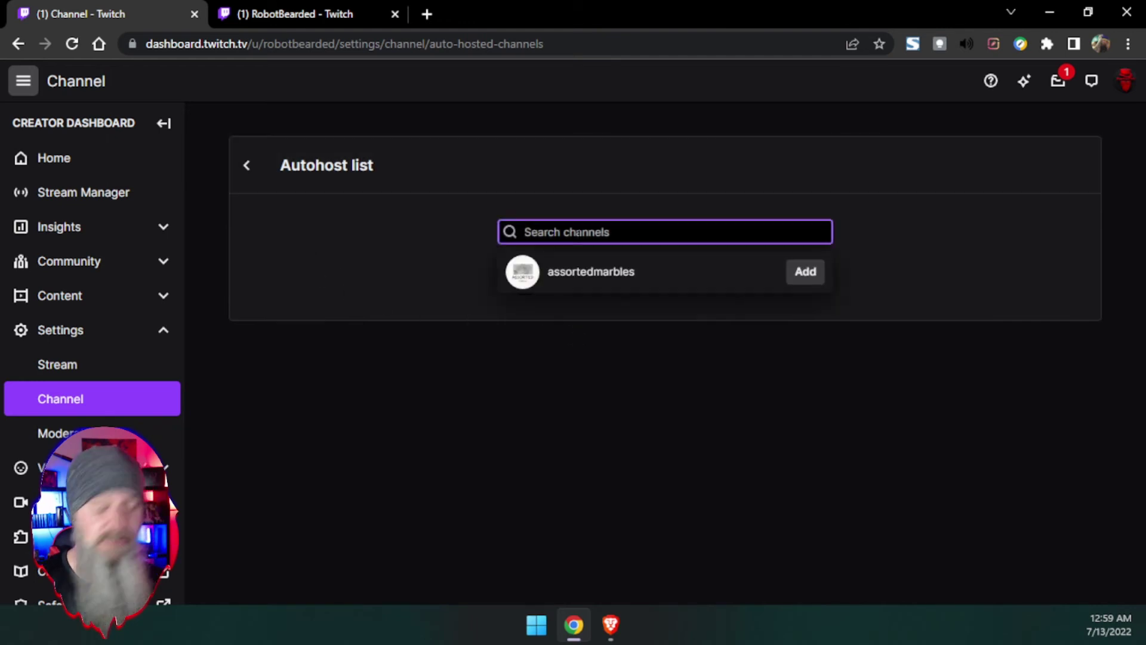
pyautogui.write('Dis')
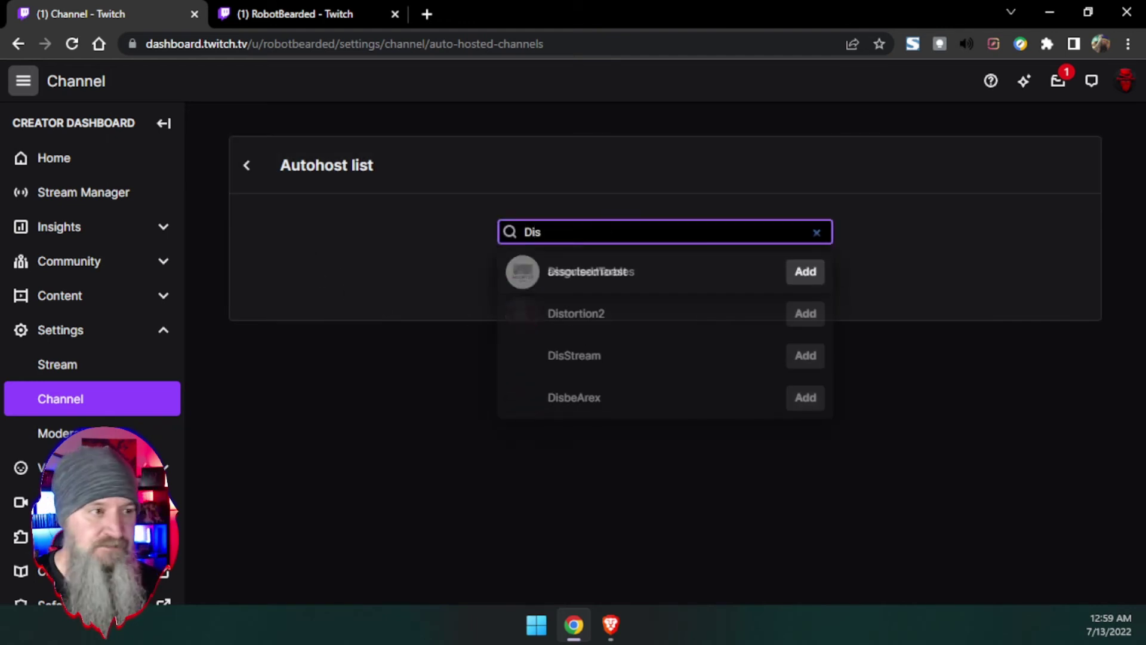
pyautogui.write('n')
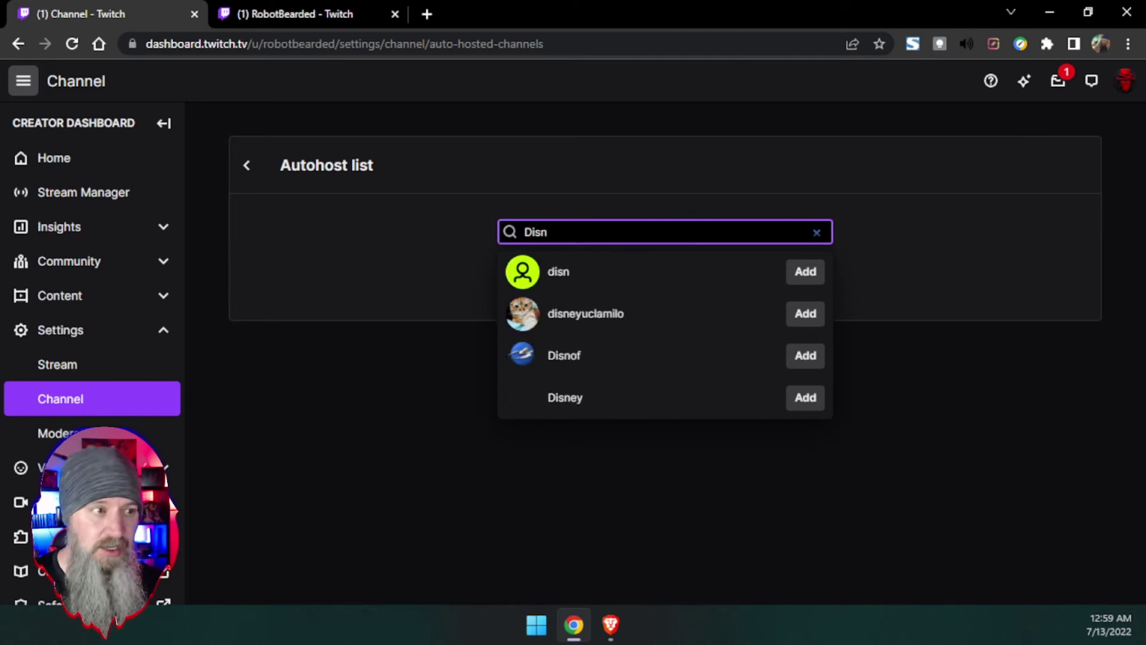
pyautogui.write('eydork222')
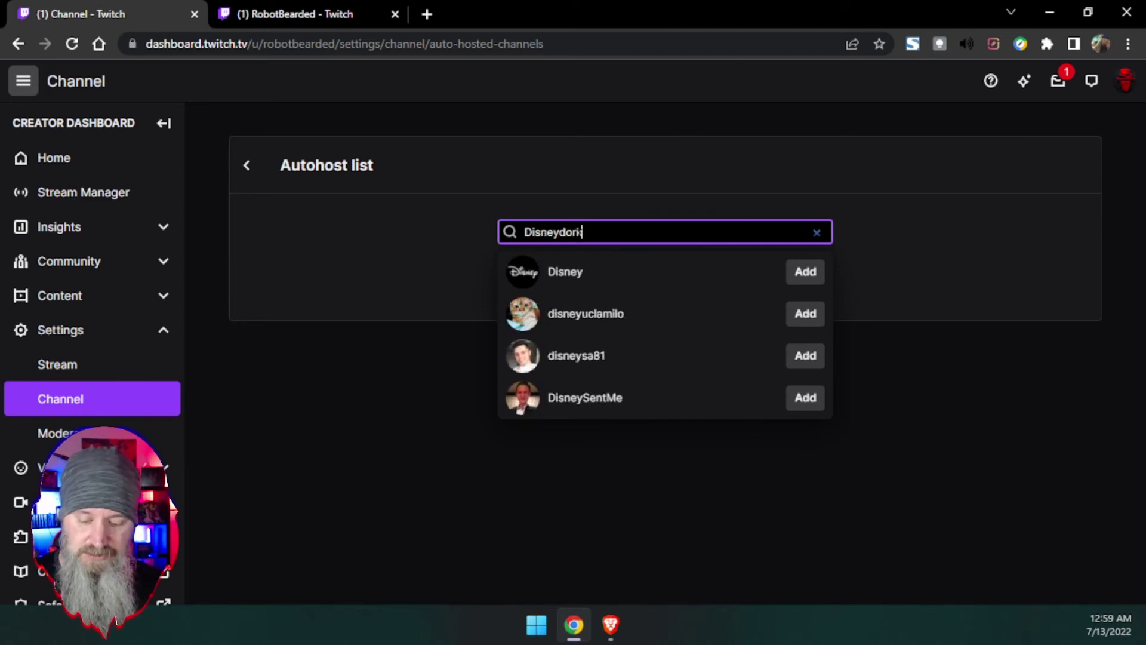
pyautogui.click(802, 273)
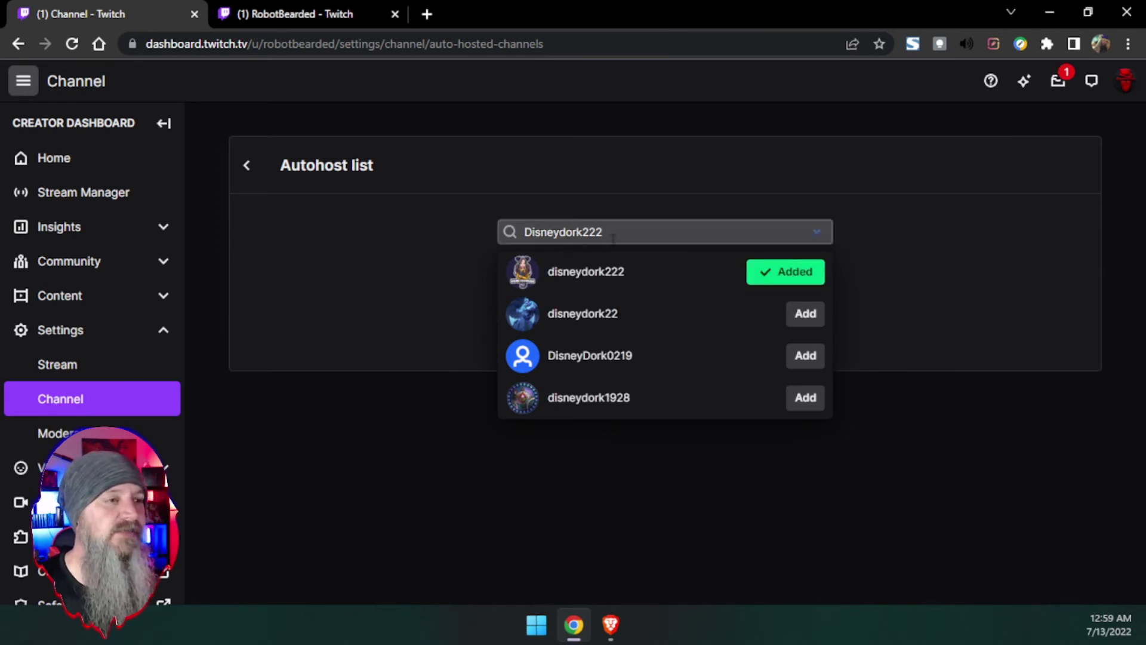
# Clear the channel search and add the suggested assortedmarbles channel to the Autohost list
pyautogui.click(662, 237)
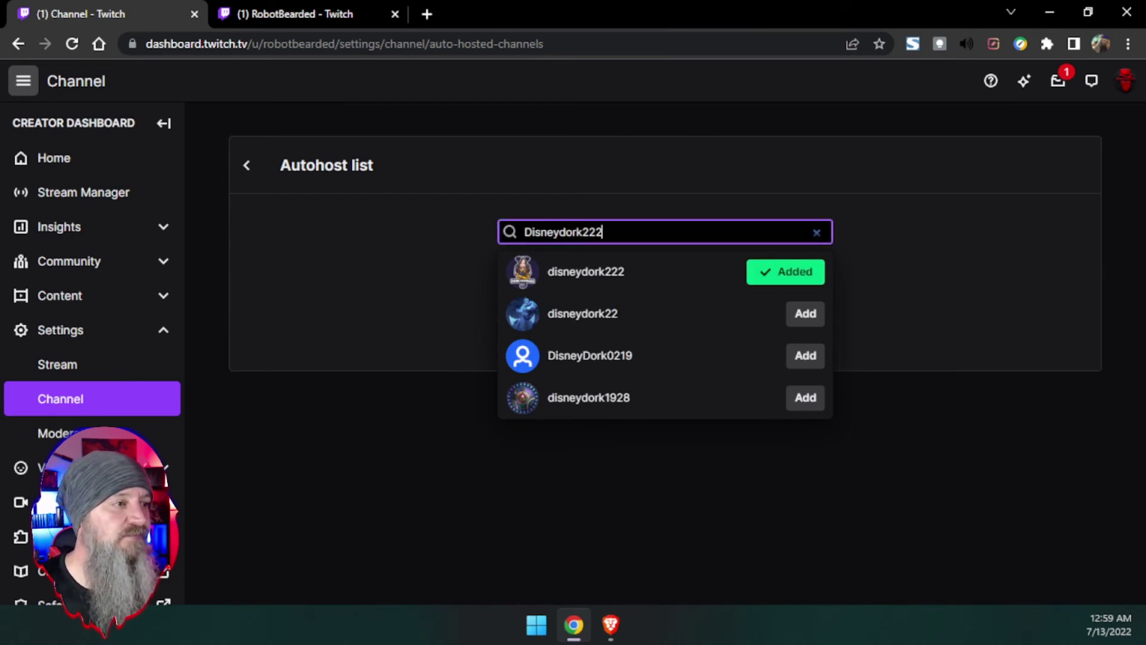
pyautogui.click(816, 234)
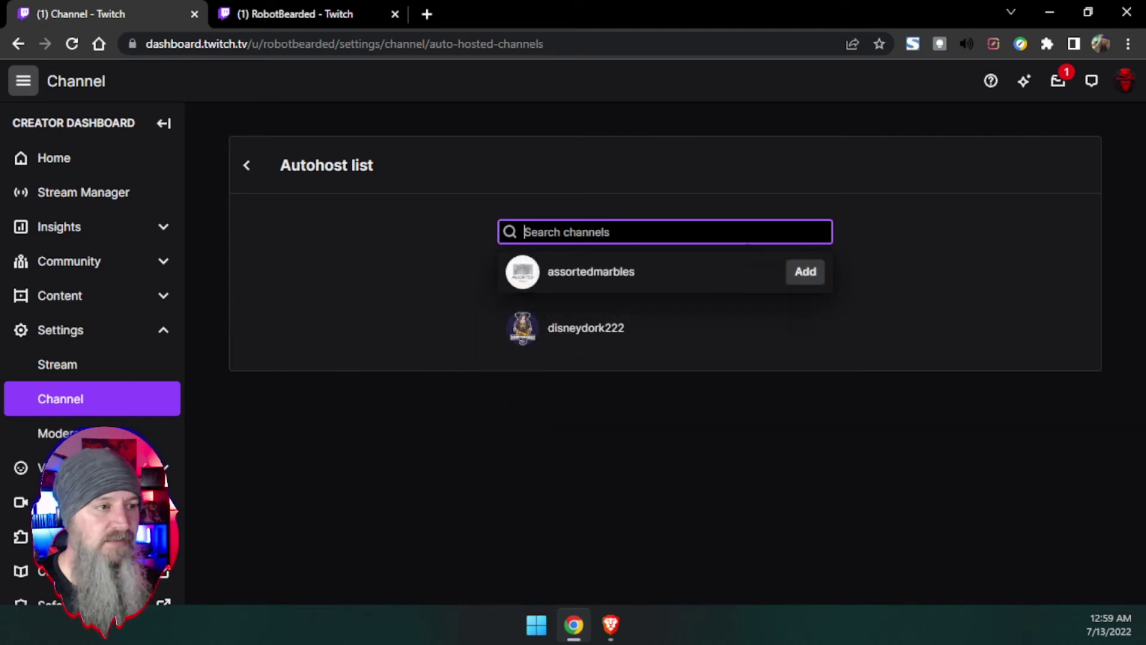
pyautogui.click(809, 278)
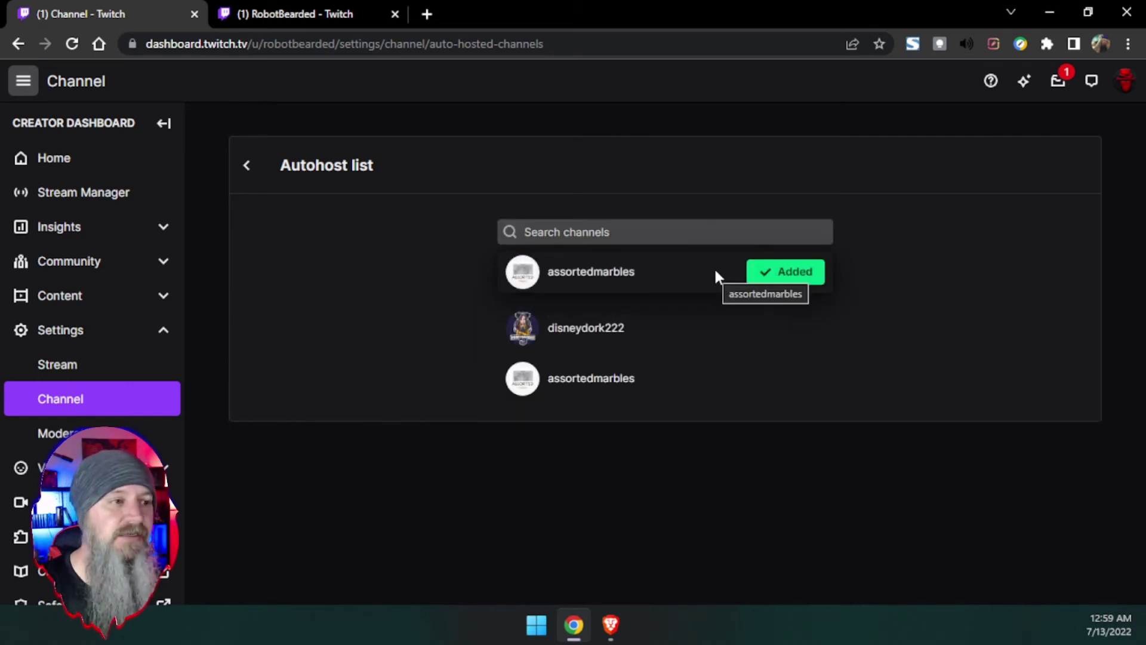
pyautogui.click(674, 235)
pyautogui.click(703, 337)
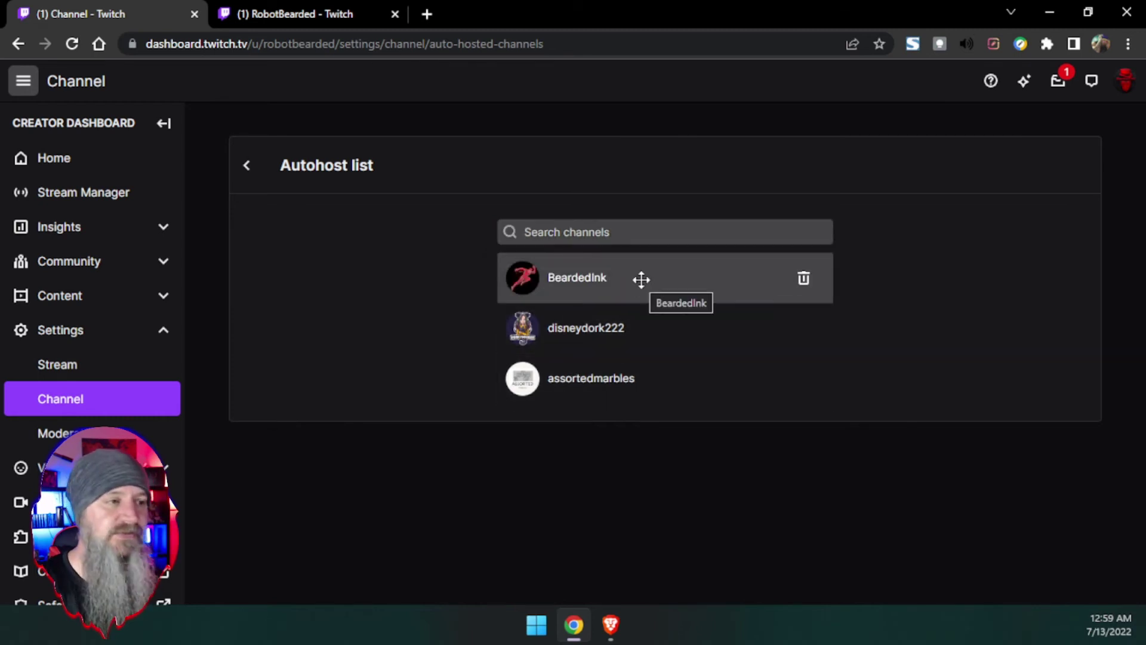
# Reorder the Autohost list so that assortedmarbles sits between BeardedInk and disneydork222
pyautogui.moveTo(641, 279); pyautogui.dragTo(637, 358)
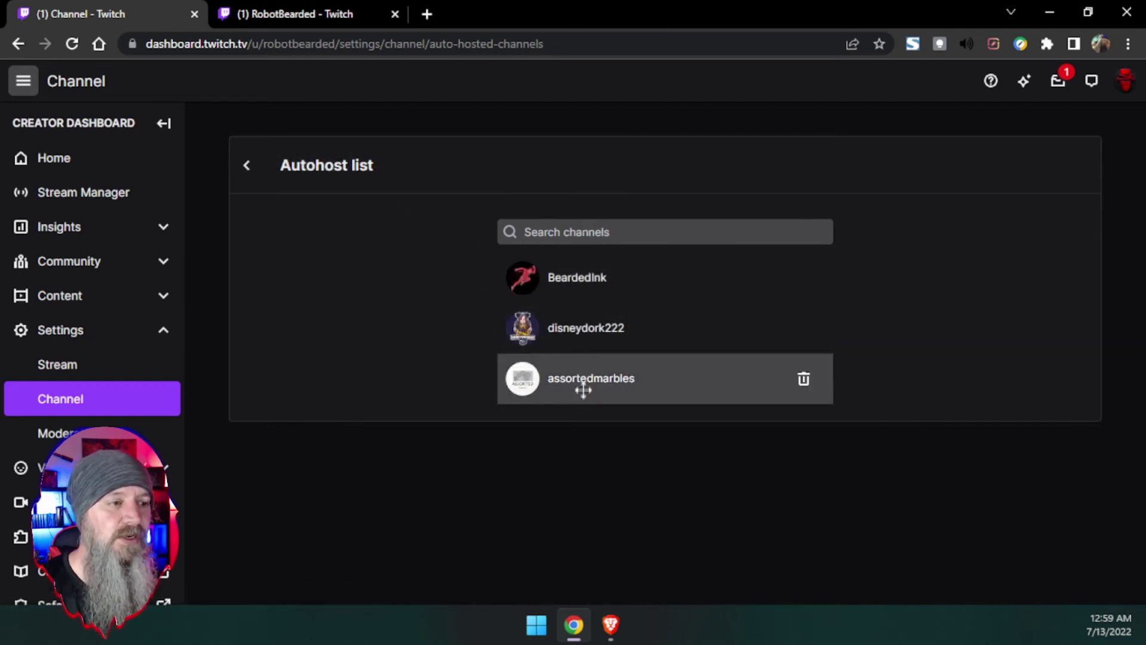
pyautogui.moveTo(582, 389); pyautogui.dragTo(588, 319)
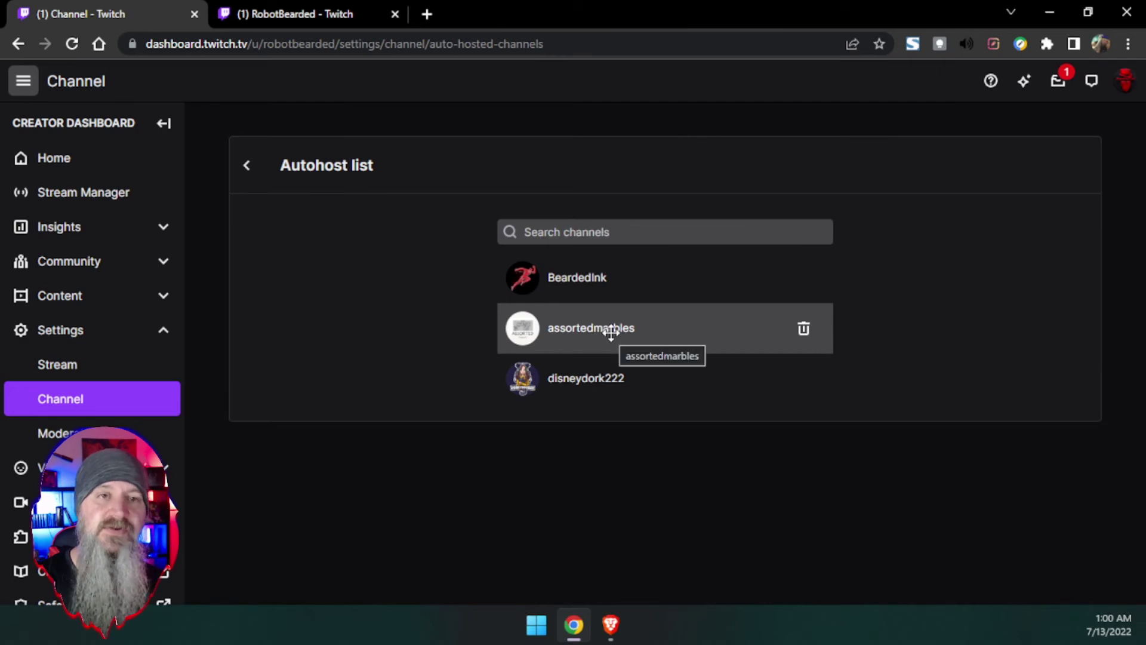
# Compare the featured player area on the RobotBearded channel page with the order of channels in the Autohost list
pyautogui.click(327, 18)
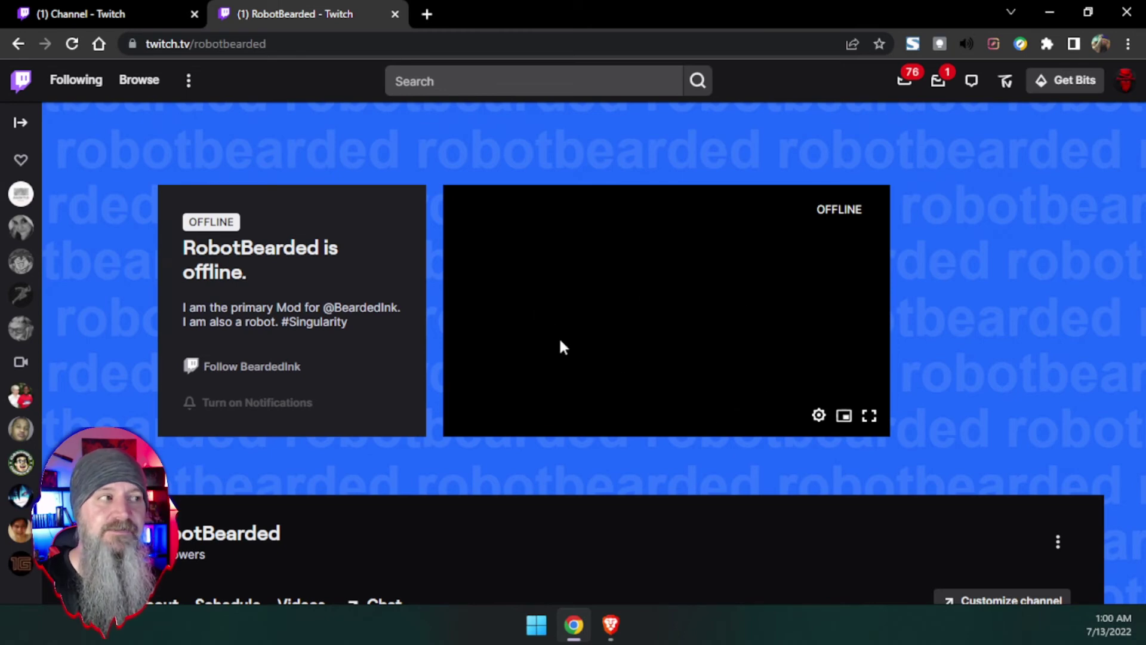
pyautogui.click(135, 14)
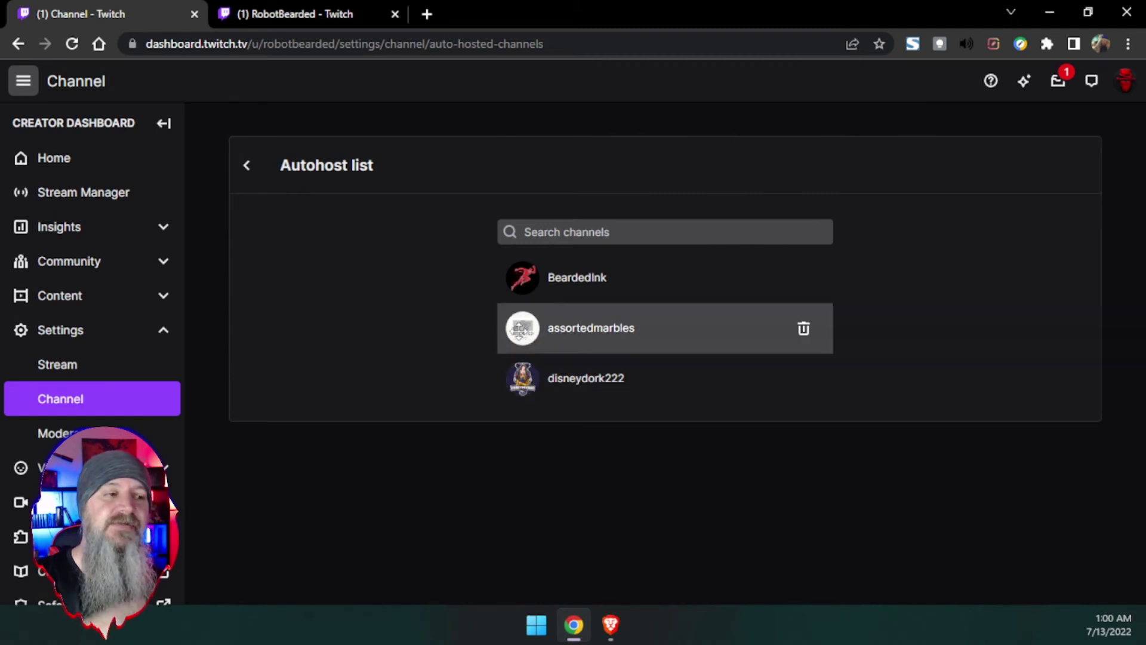
pyautogui.click(324, 17)
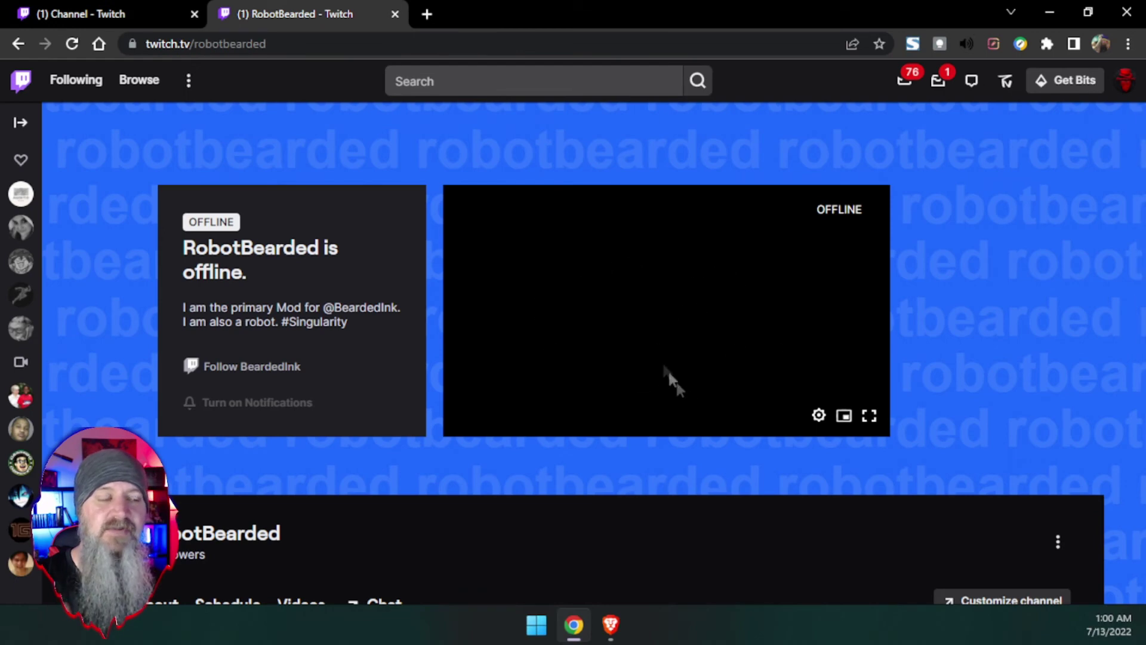
pyautogui.click(120, 12)
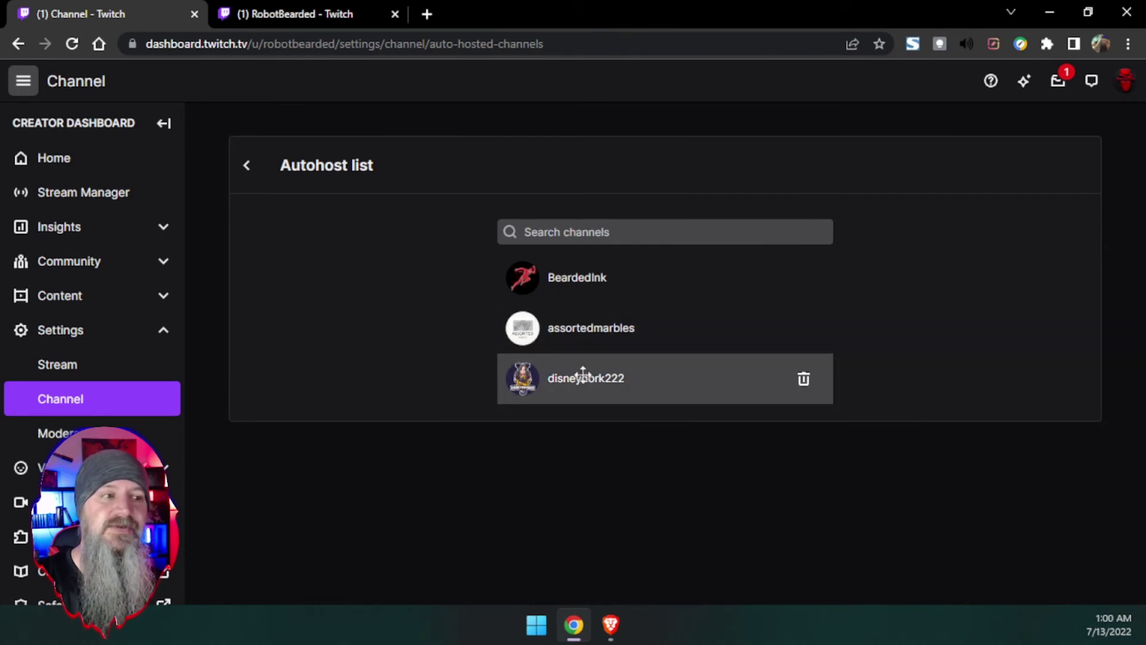
# Return to the Featured Content settings and review the Recently Streamed Categories and My Streamer Shelf sections
pyautogui.click(247, 165)
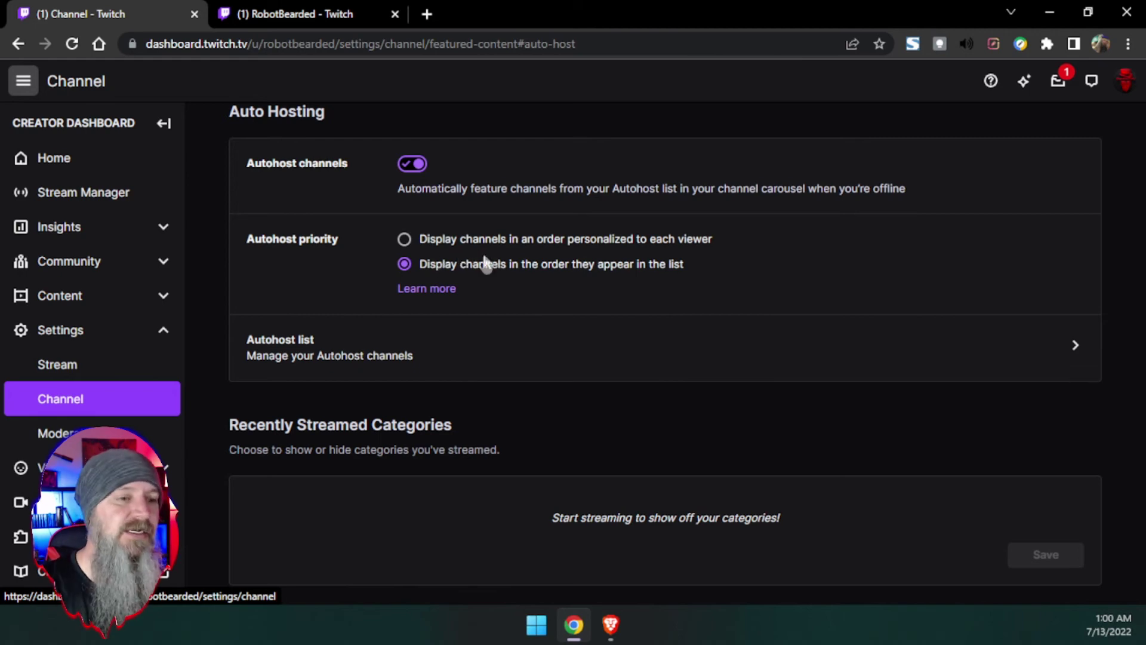
pyautogui.scroll(-3, 481, 256)
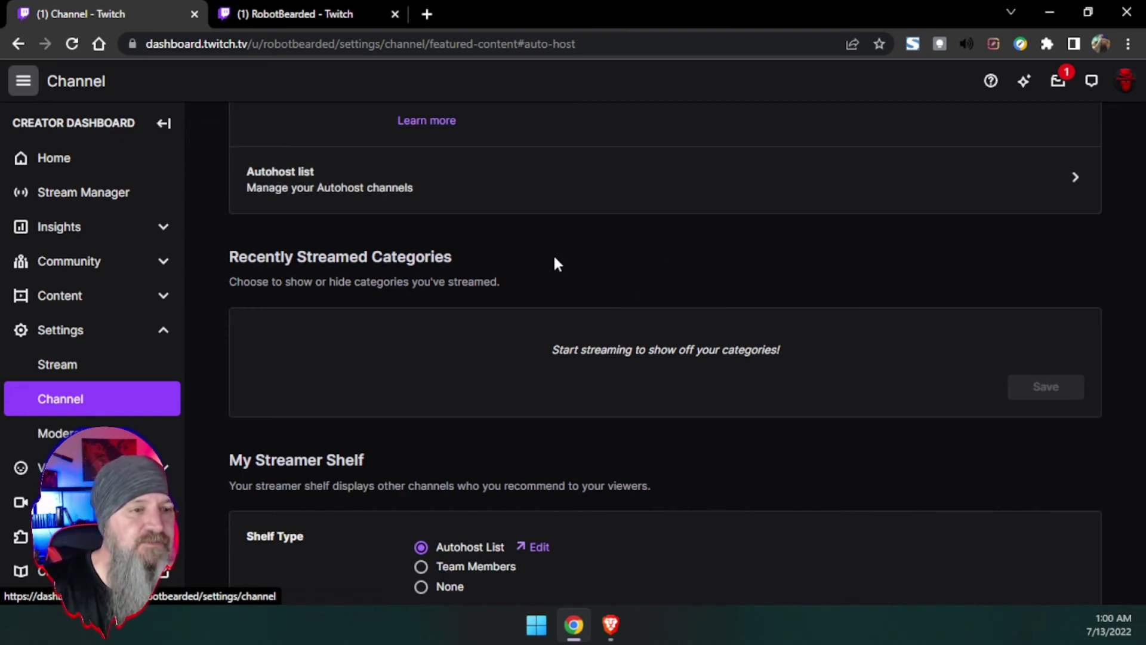
pyautogui.scroll(-1, 545, 261)
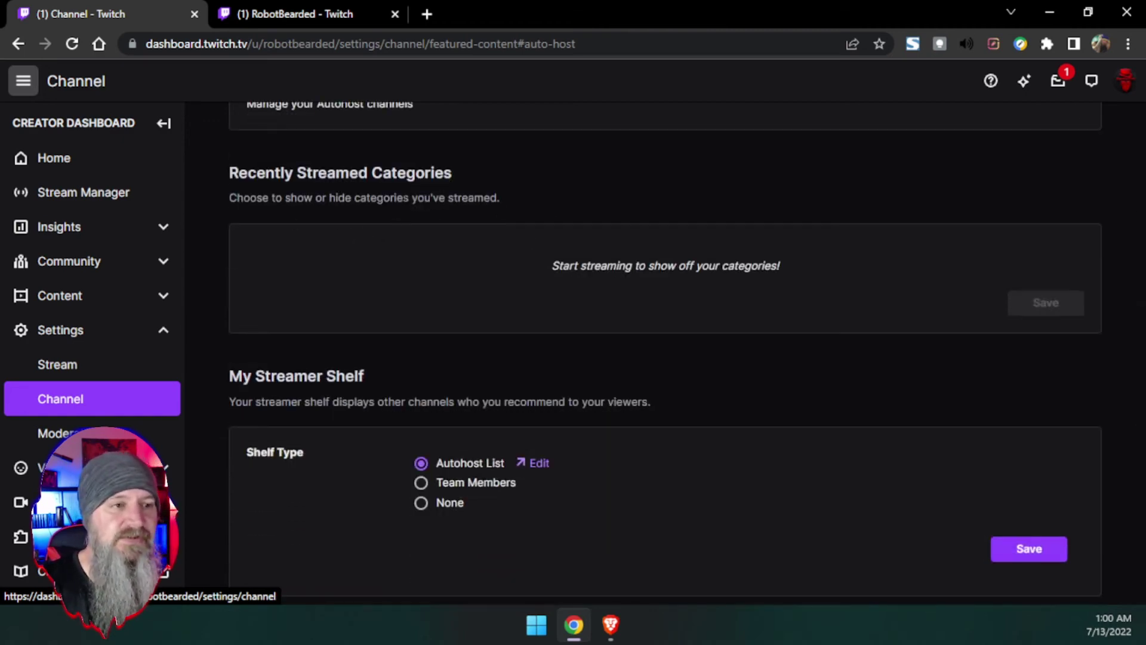
# Examine the recently streamed categories on the BeardedInk home page in Brave, and return to the Recently Streamed Categories settings in Chrome
pyautogui.click(610, 625)
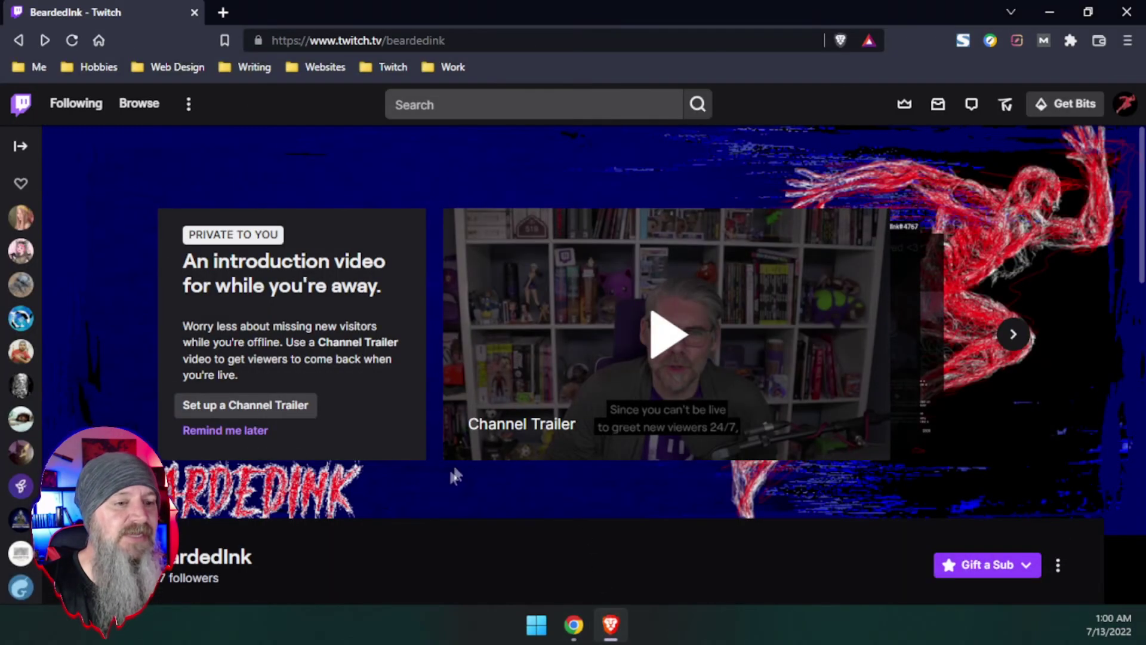
pyautogui.scroll(-5, 455, 474)
pyautogui.scroll(1, 429, 412)
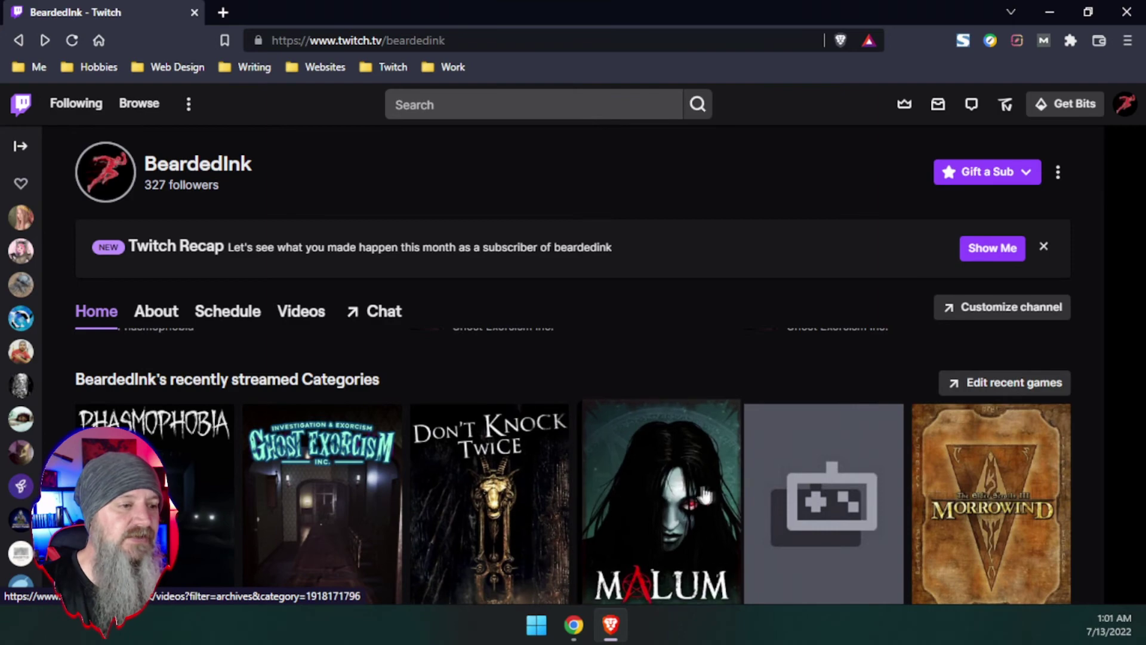
pyautogui.scroll(-1, 981, 478)
pyautogui.scroll(-2, 982, 478)
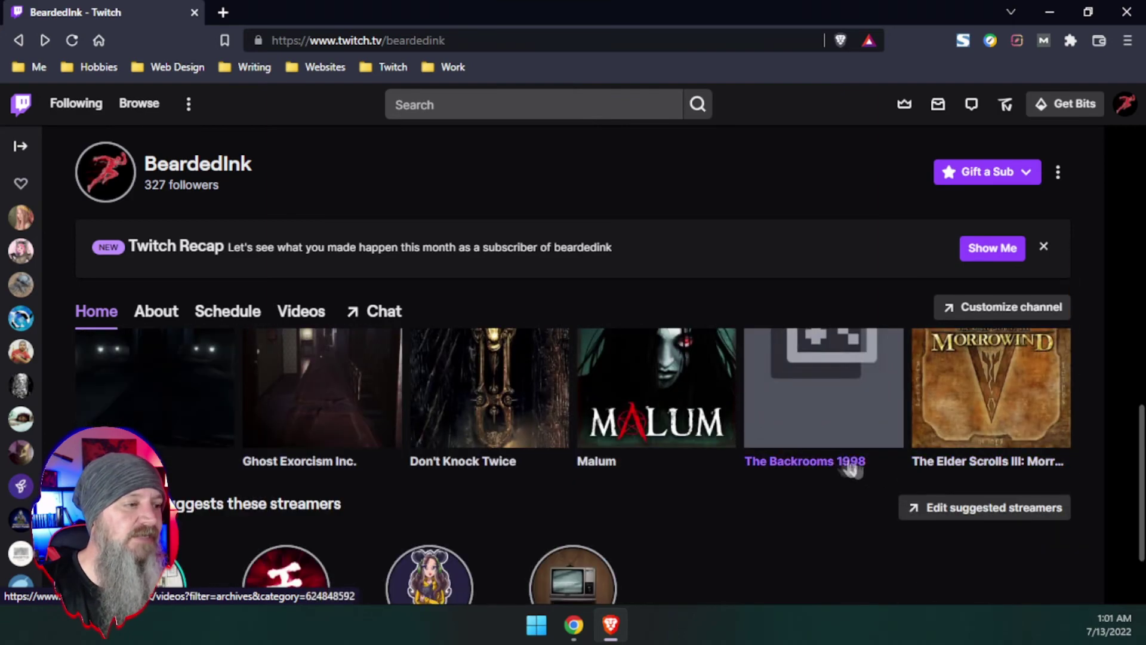
pyautogui.scroll(1, 954, 425)
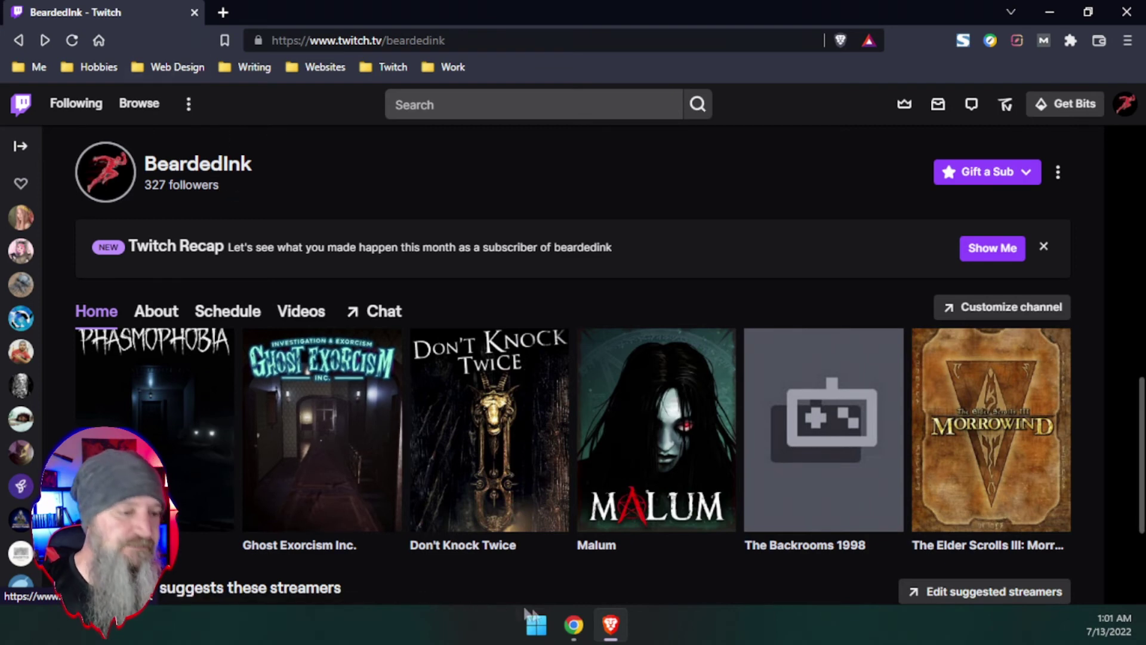
pyautogui.click(573, 624)
pyautogui.scroll(1, 534, 400)
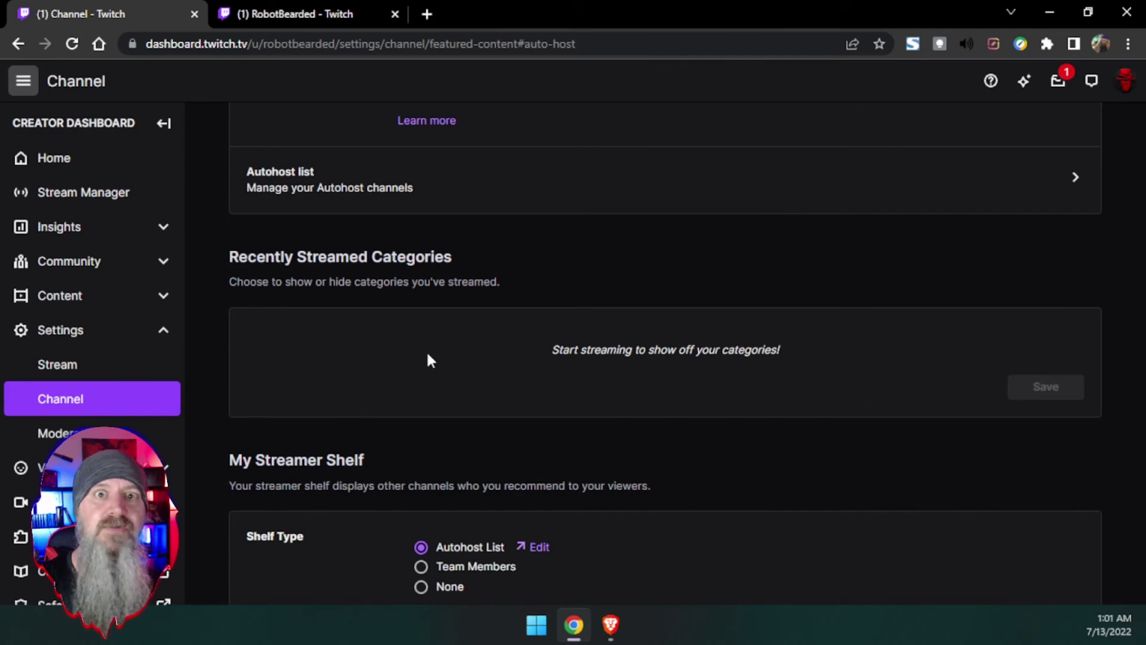
# Compare the RobotBearded channel page with the recently streamed categories on the BeardedInk page in Brave, and return to the Featured Content settings in Chrome
pyautogui.click(301, 18)
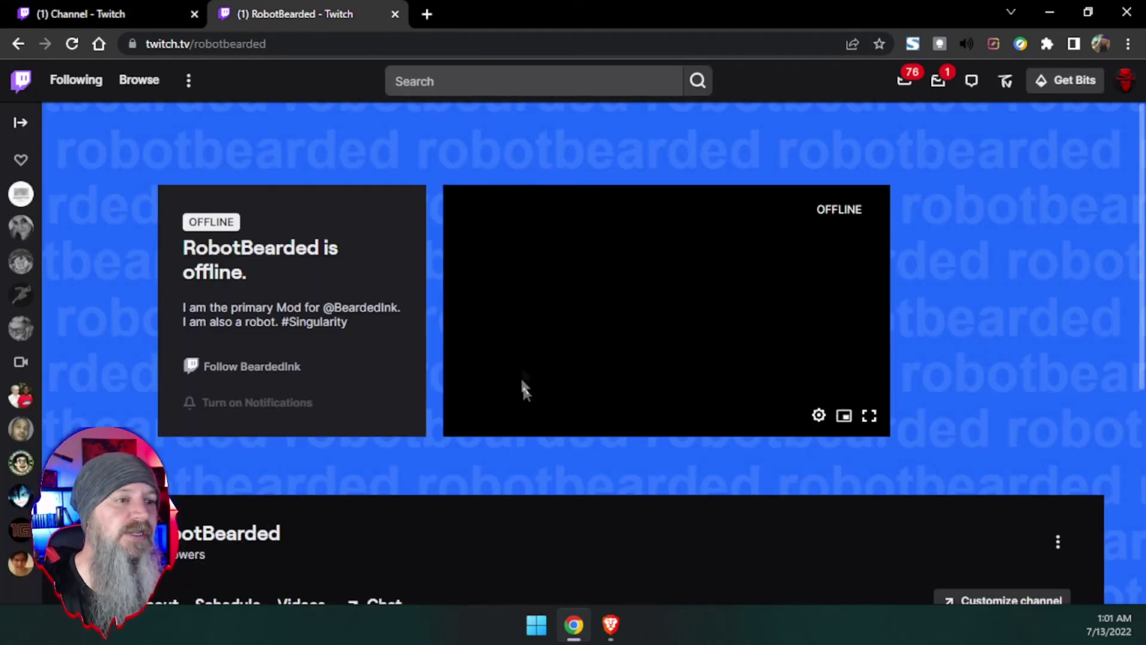
pyautogui.scroll(-2, 597, 412)
pyautogui.click(611, 621)
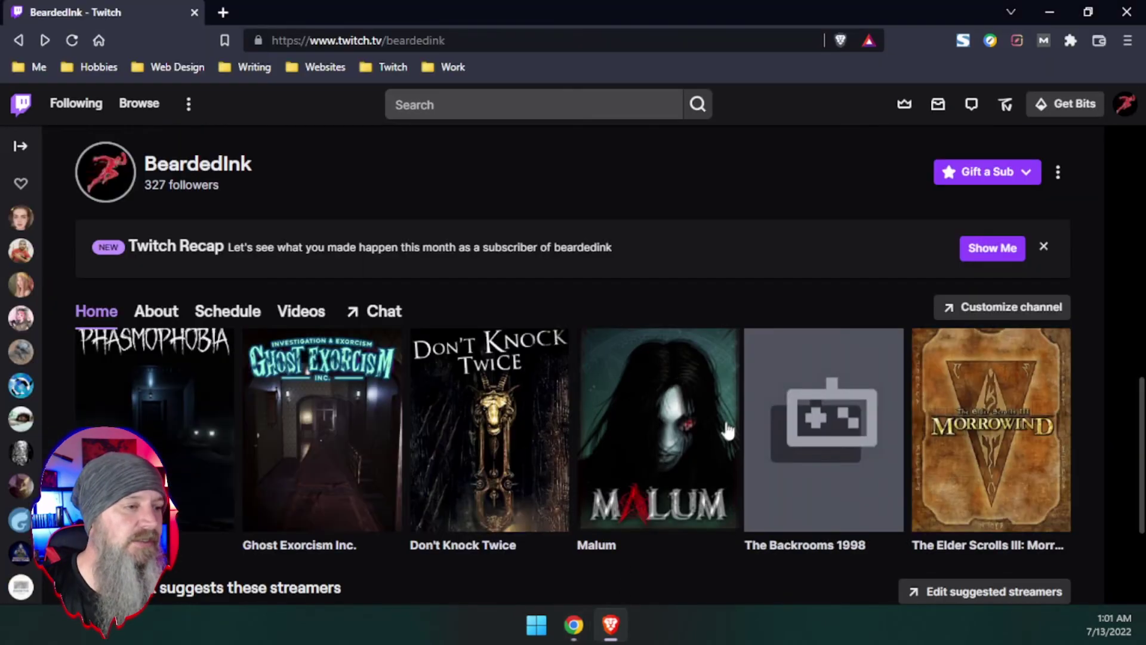
pyautogui.scroll(1, 639, 495)
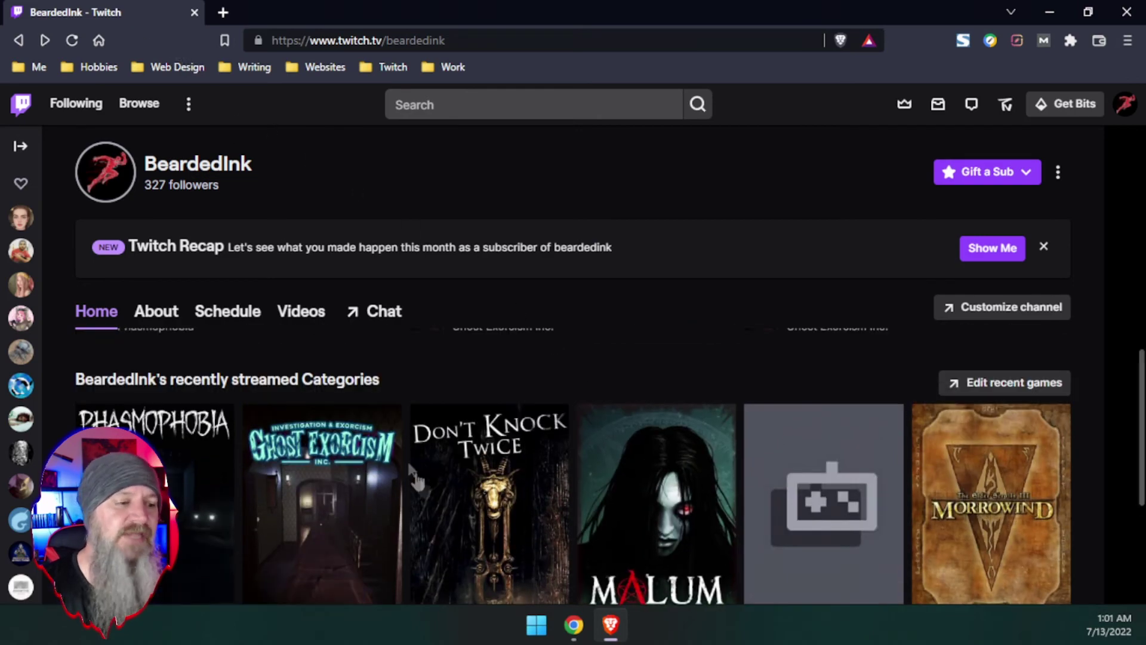
pyautogui.click(573, 623)
pyautogui.scroll(2, 499, 481)
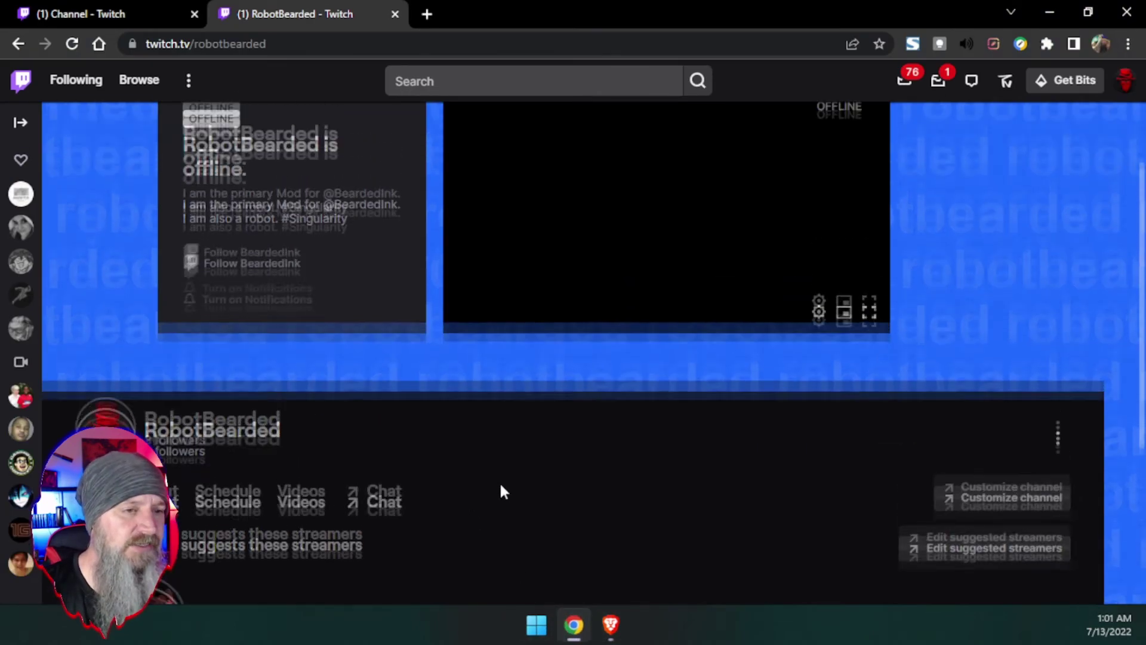
pyautogui.click(112, 12)
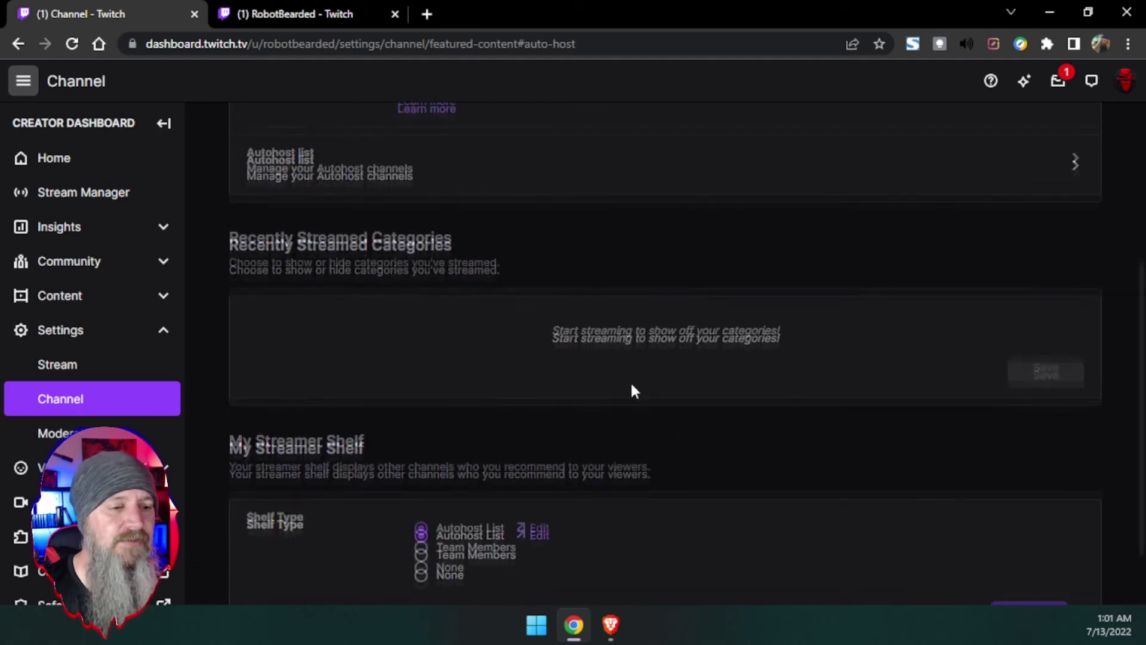
# Compare the My Streamer Shelf settings with the suggested streamers section on the RobotBearded channel page
pyautogui.scroll(-2, 631, 388)
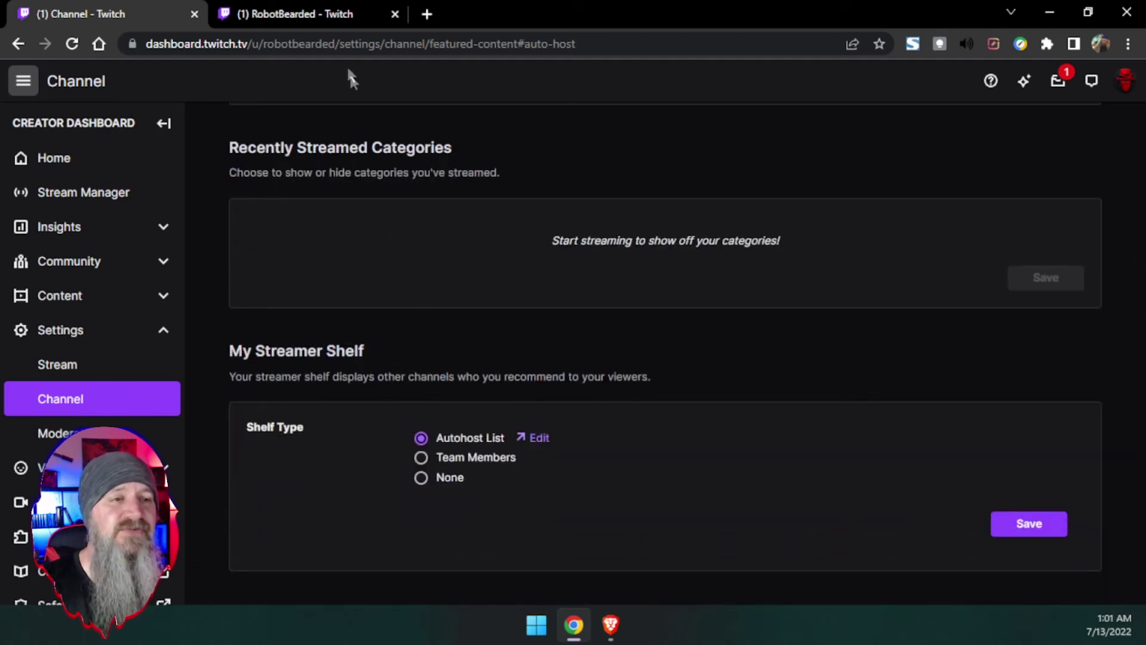
pyautogui.click(328, 10)
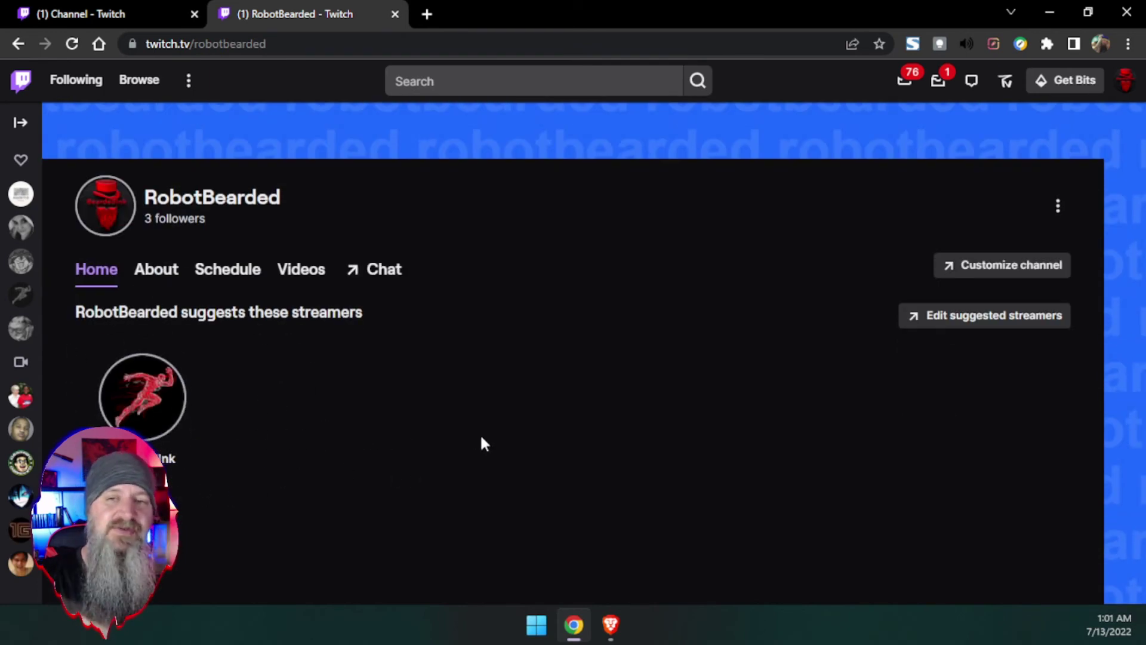
pyautogui.click(143, 16)
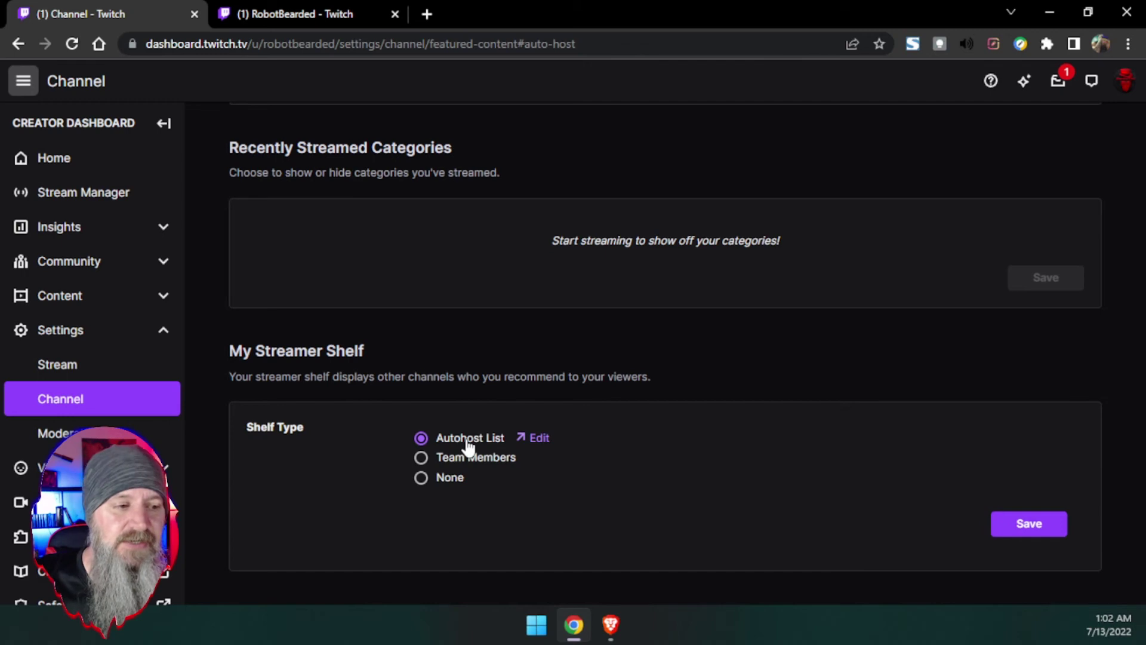
# Check the Autohost list from the streamer shelf settings and save My Streamer Shelf with the Autohost List shelf type
pyautogui.click(539, 438)
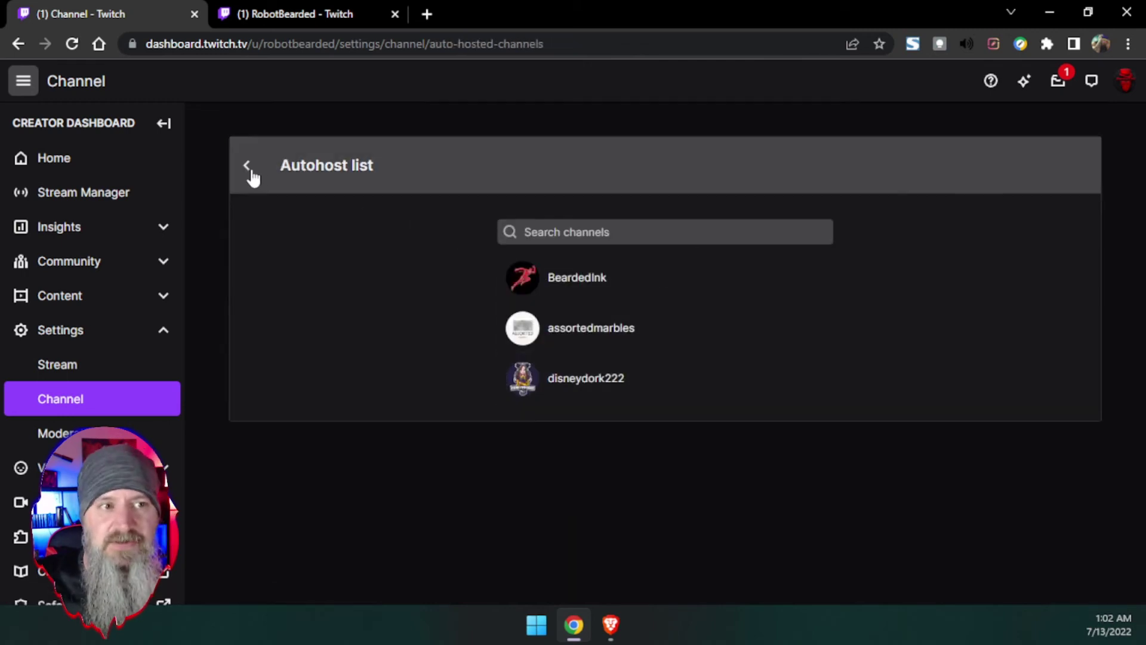
pyautogui.click(247, 167)
pyautogui.scroll(-5, 563, 384)
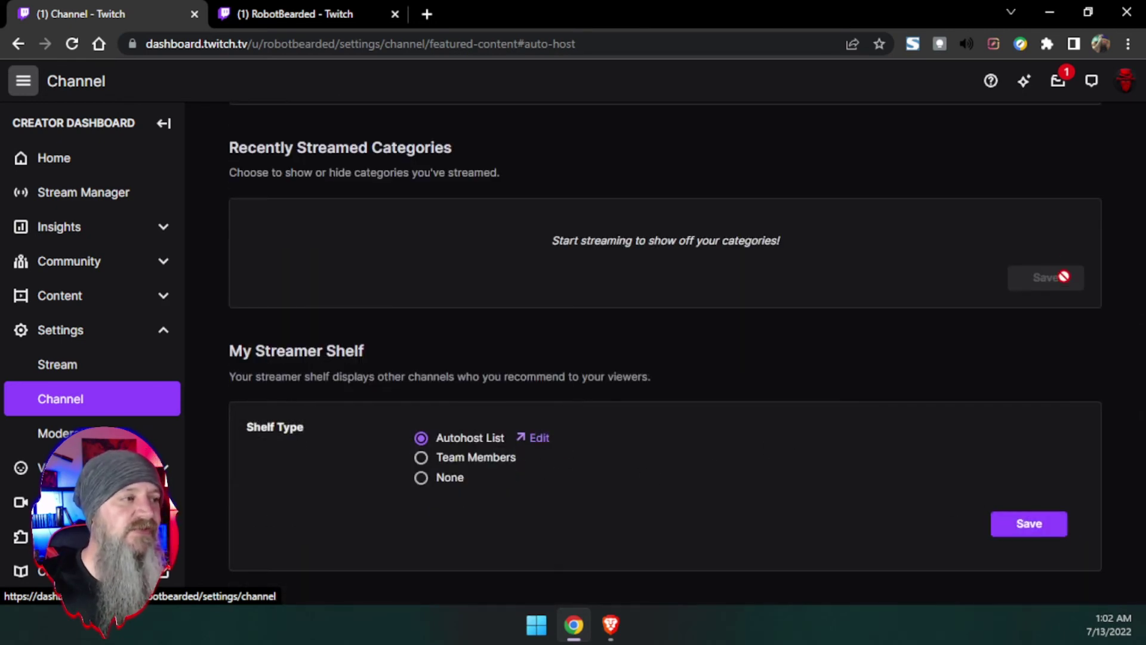
pyautogui.click(1031, 531)
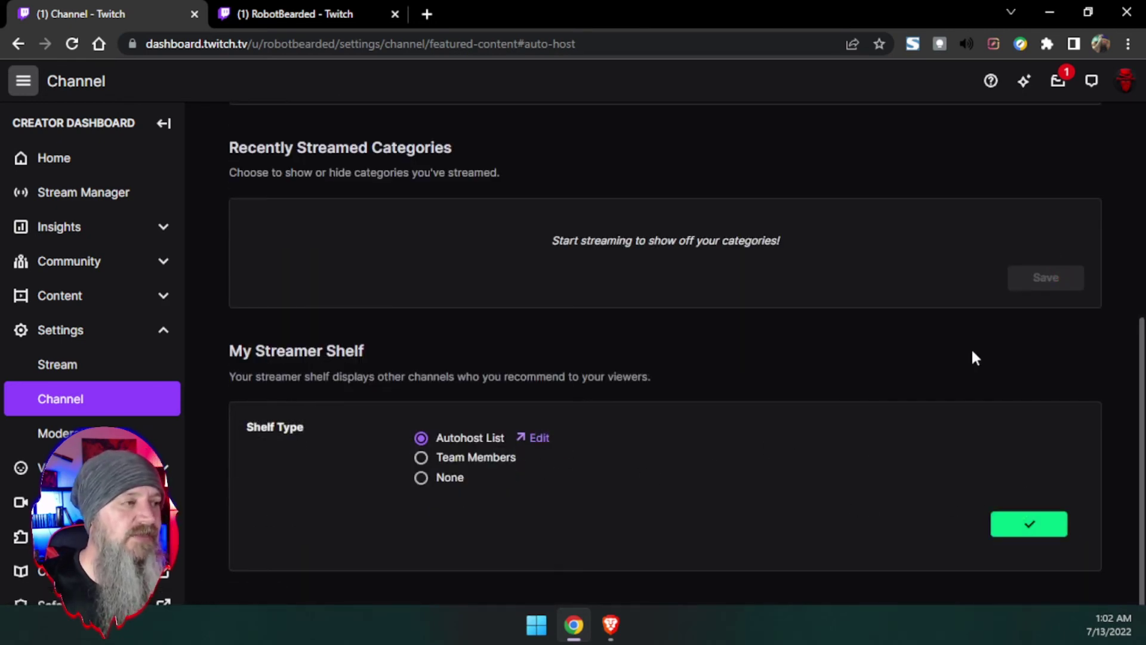
# Close the RobotBearded channel page and review the AutoMod Rulesets in the Moderation settings
pyautogui.scroll(5, 991, 348)
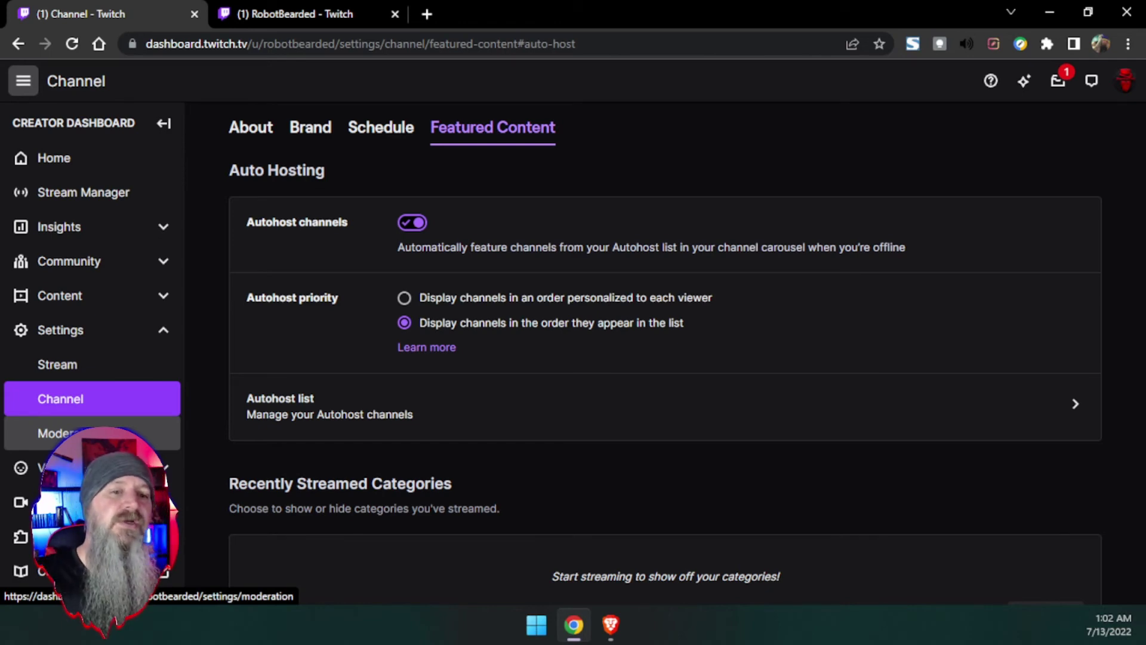
pyautogui.click(90, 433)
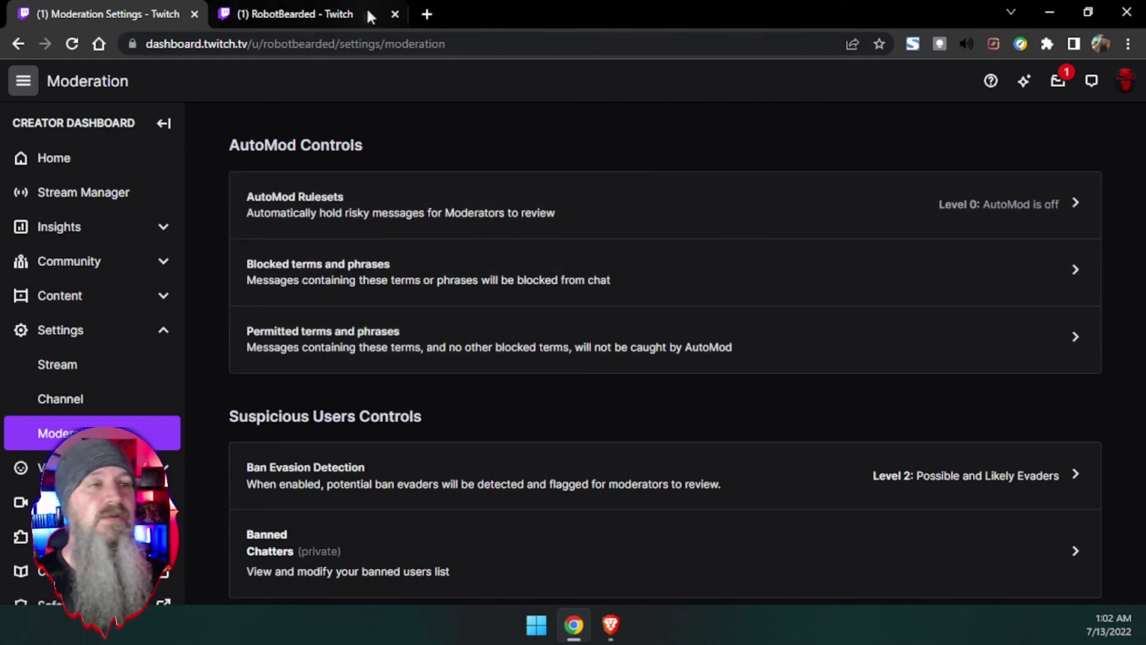
pyautogui.click(395, 14)
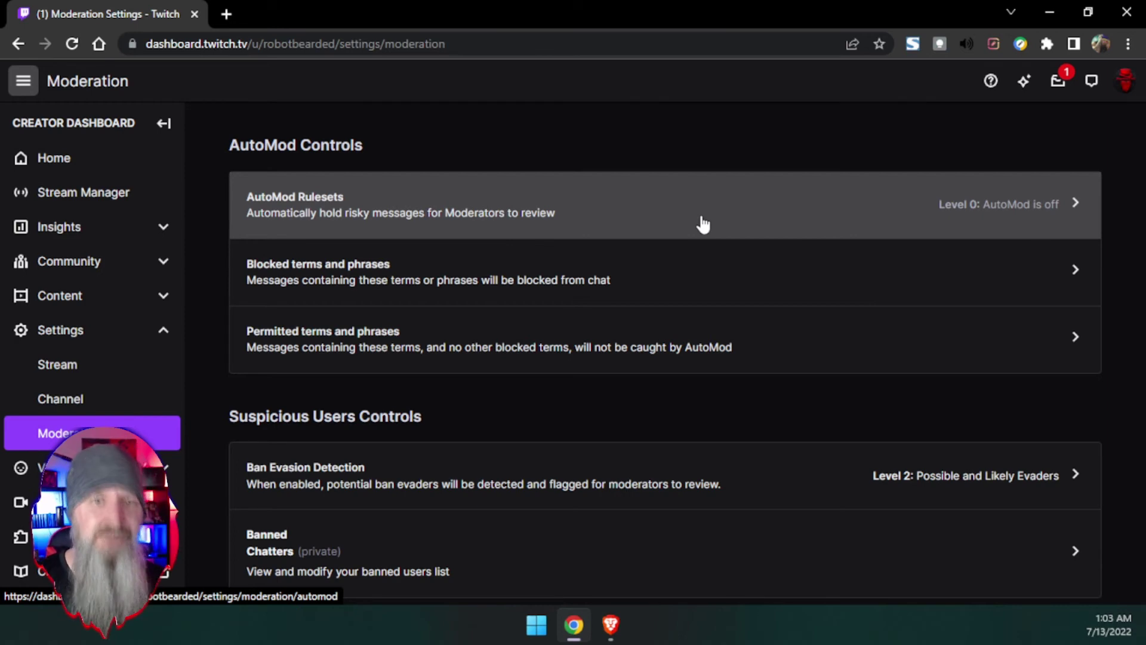
pyautogui.click(672, 214)
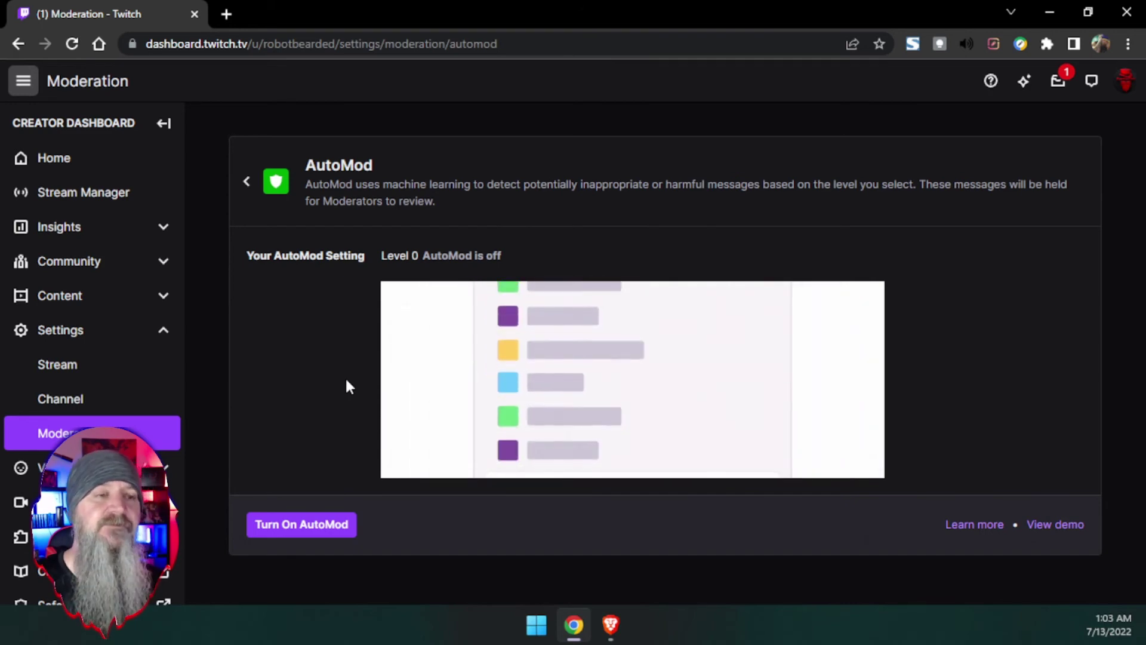
pyautogui.click(247, 181)
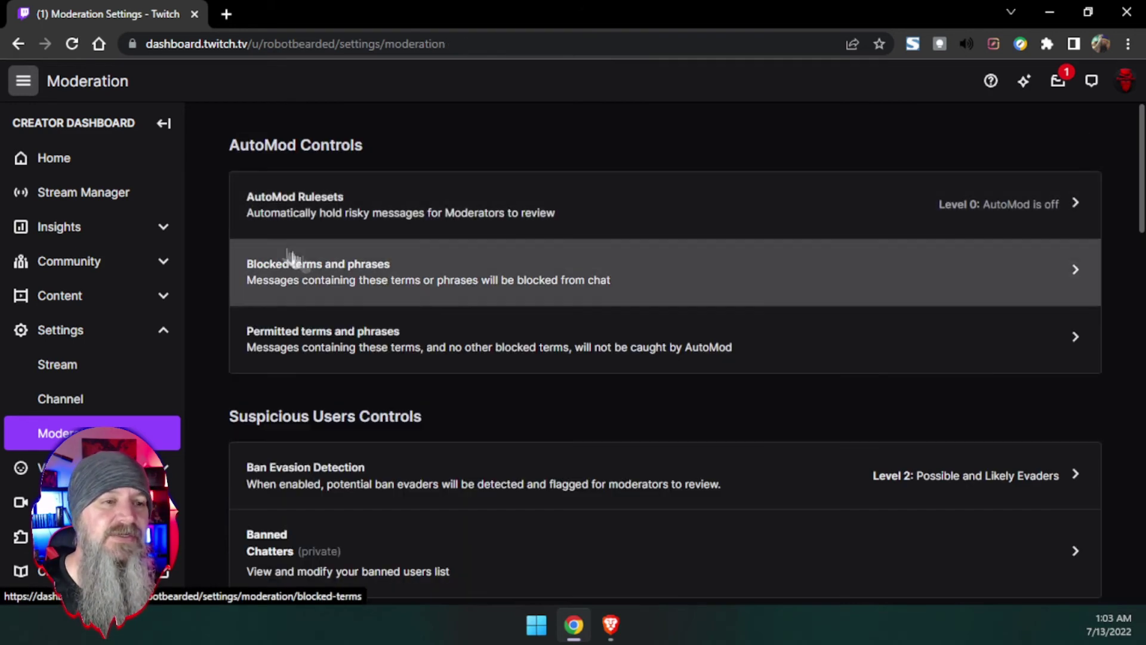
# Add "bacon" to the blocked terms and phrases as a public term, and delete it from the list
pyautogui.click(429, 299)
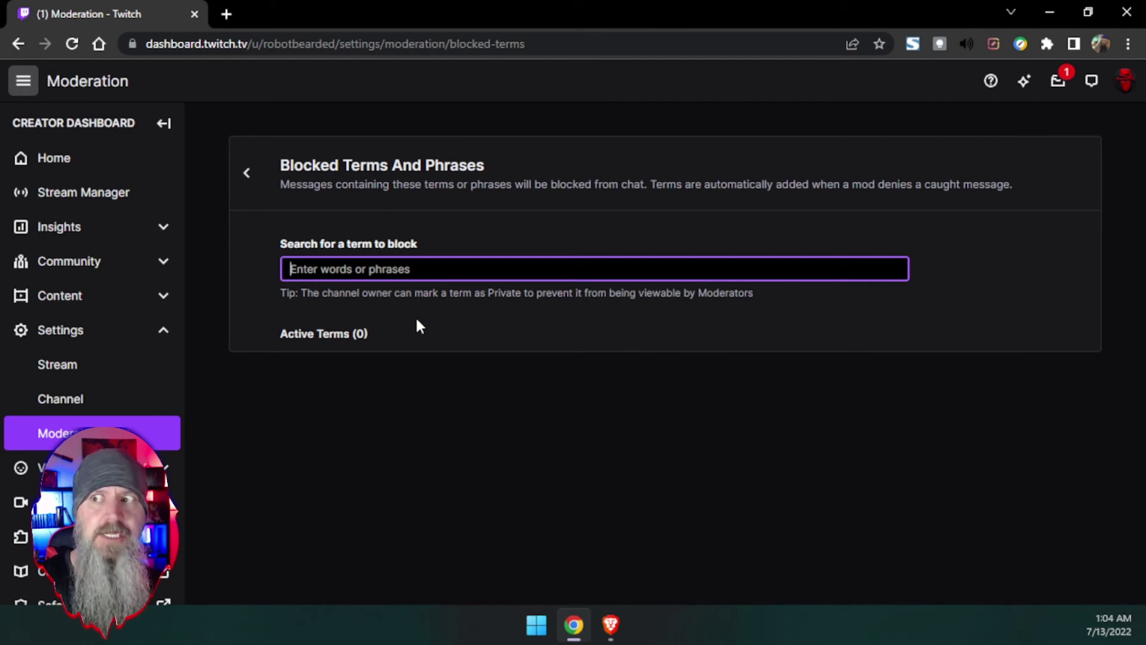
pyautogui.write('bacon')
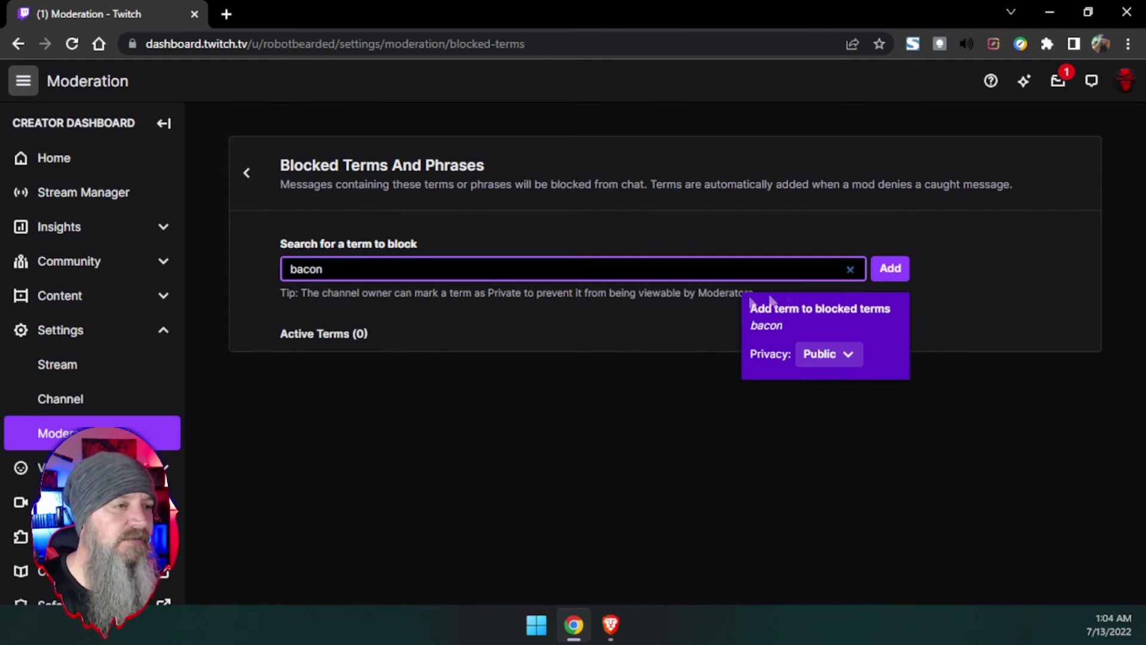
pyautogui.click(890, 270)
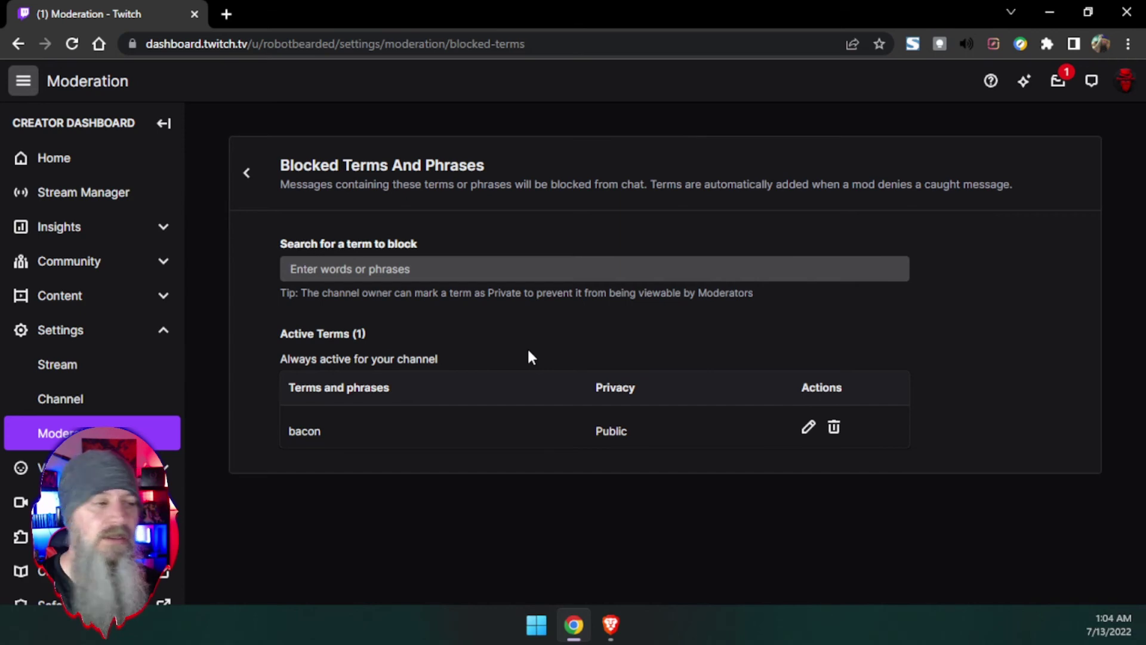
pyautogui.click(834, 427)
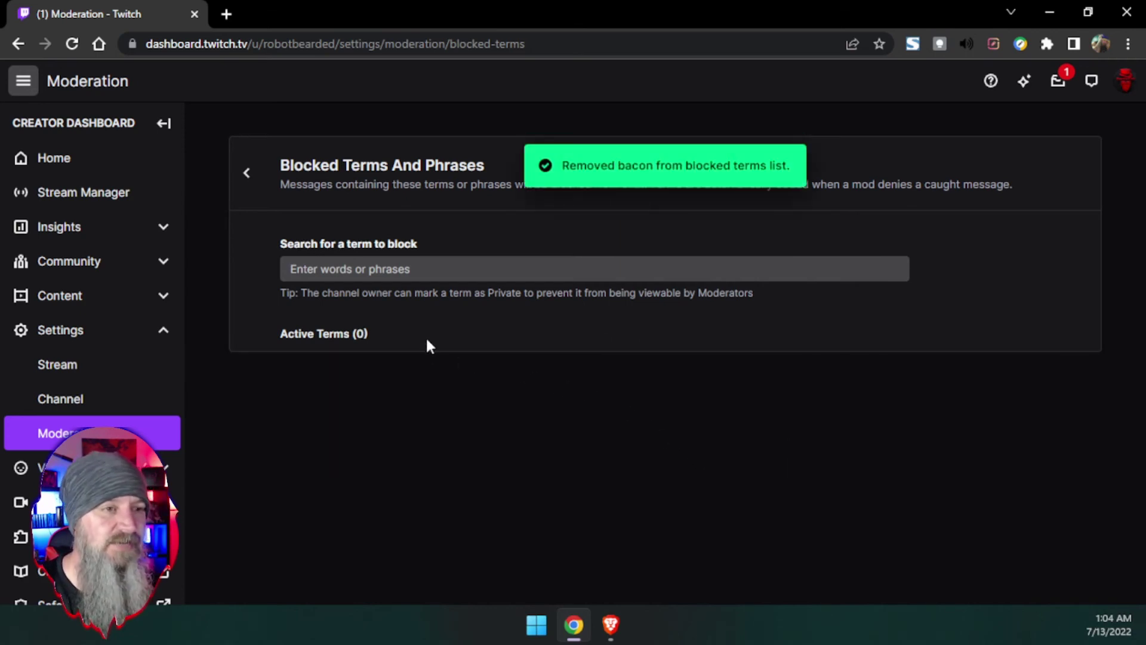
pyautogui.click(250, 177)
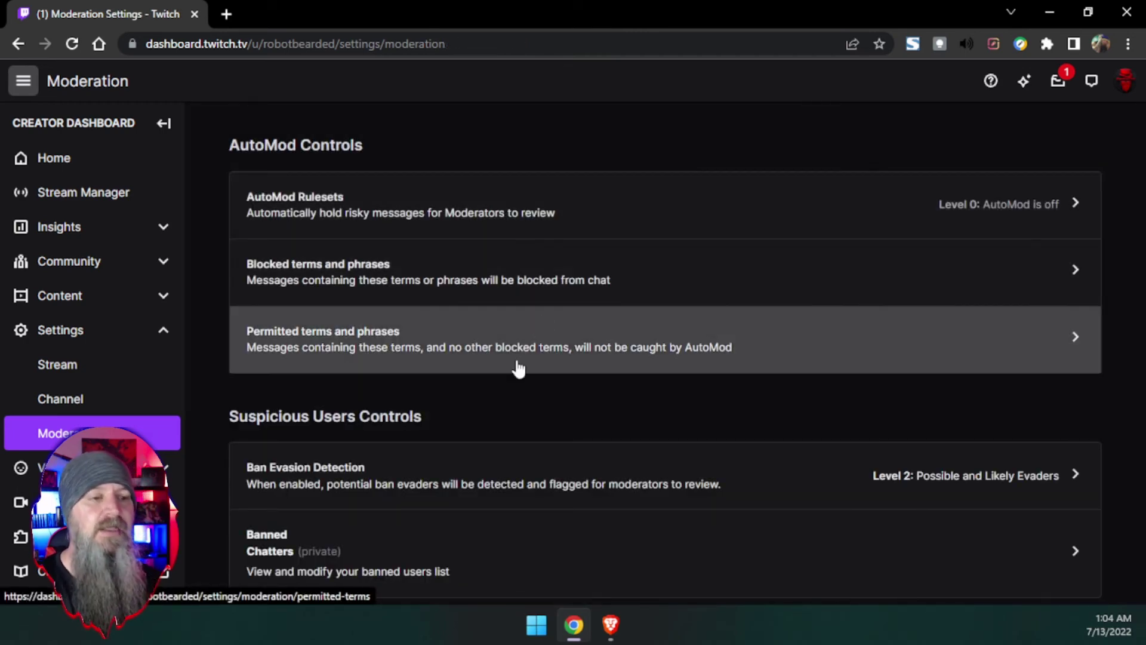
# Add "bacon" to the permitted terms and phrases, and remove it from the list
pyautogui.click(498, 356)
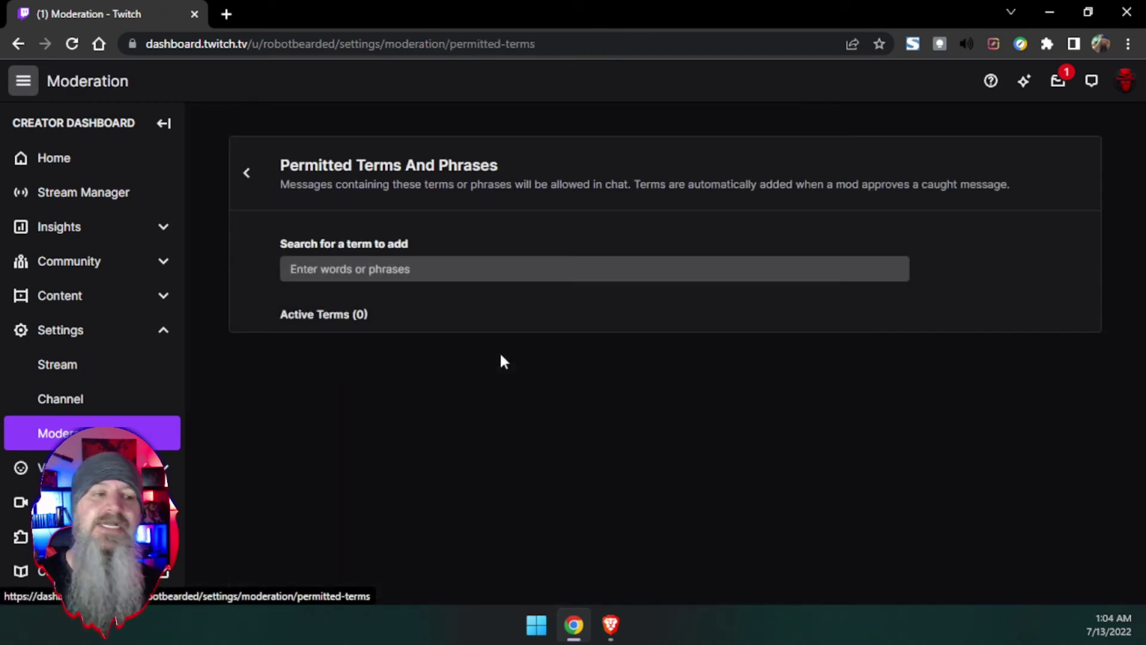
pyautogui.click(433, 270)
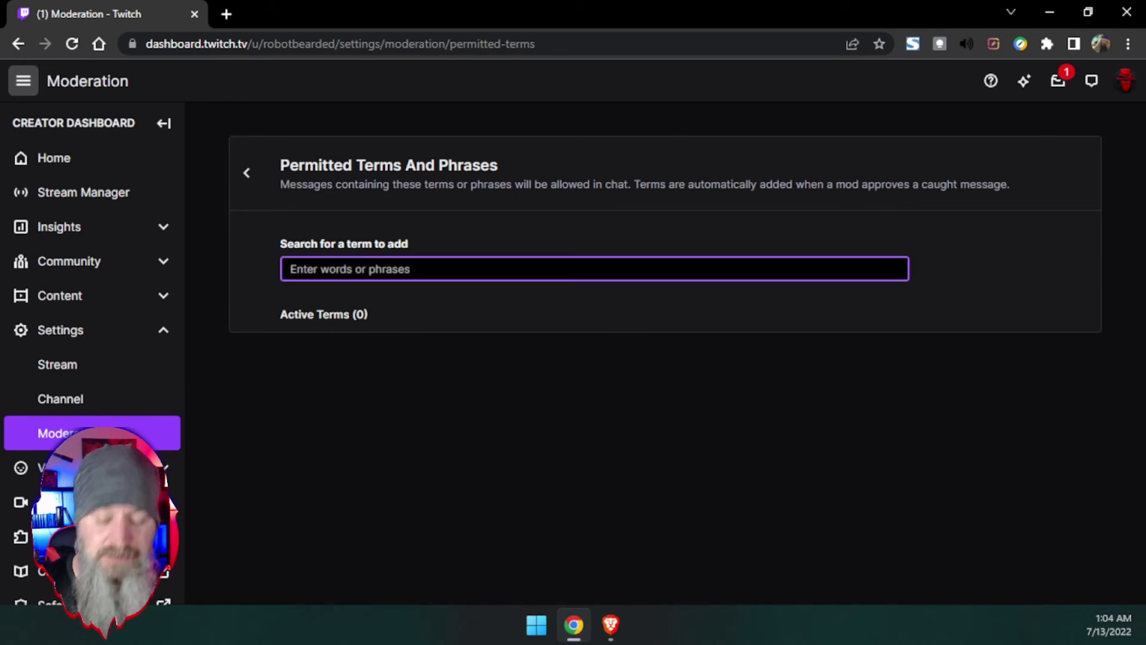
pyautogui.write('bacon')
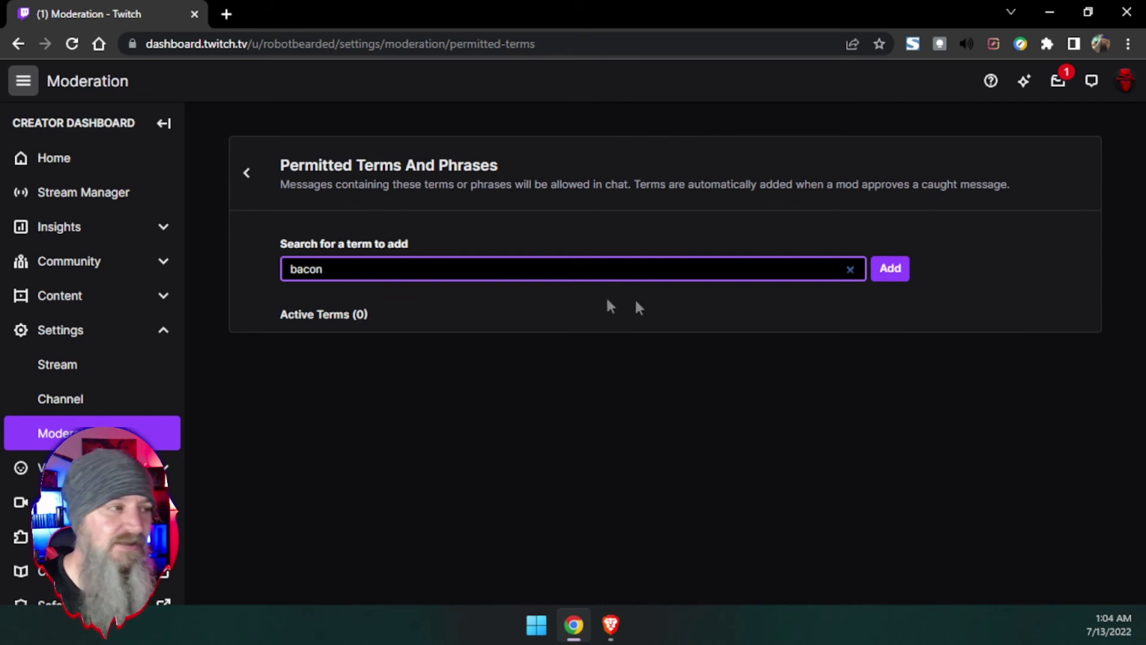
pyautogui.click(888, 272)
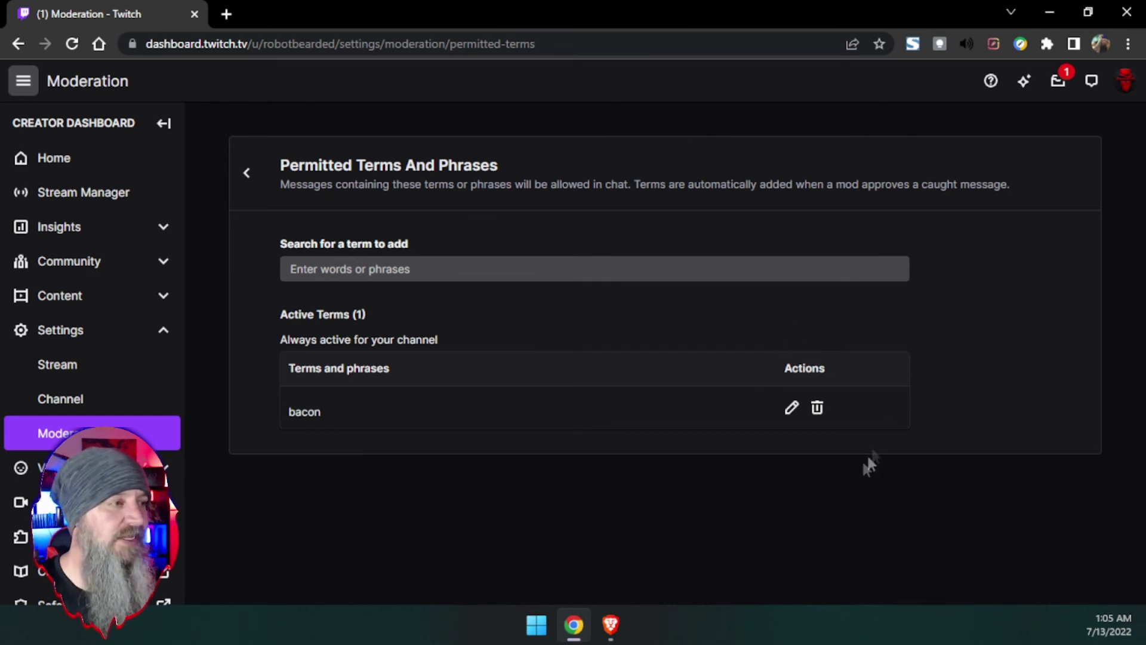
pyautogui.click(818, 408)
pyautogui.click(330, 194)
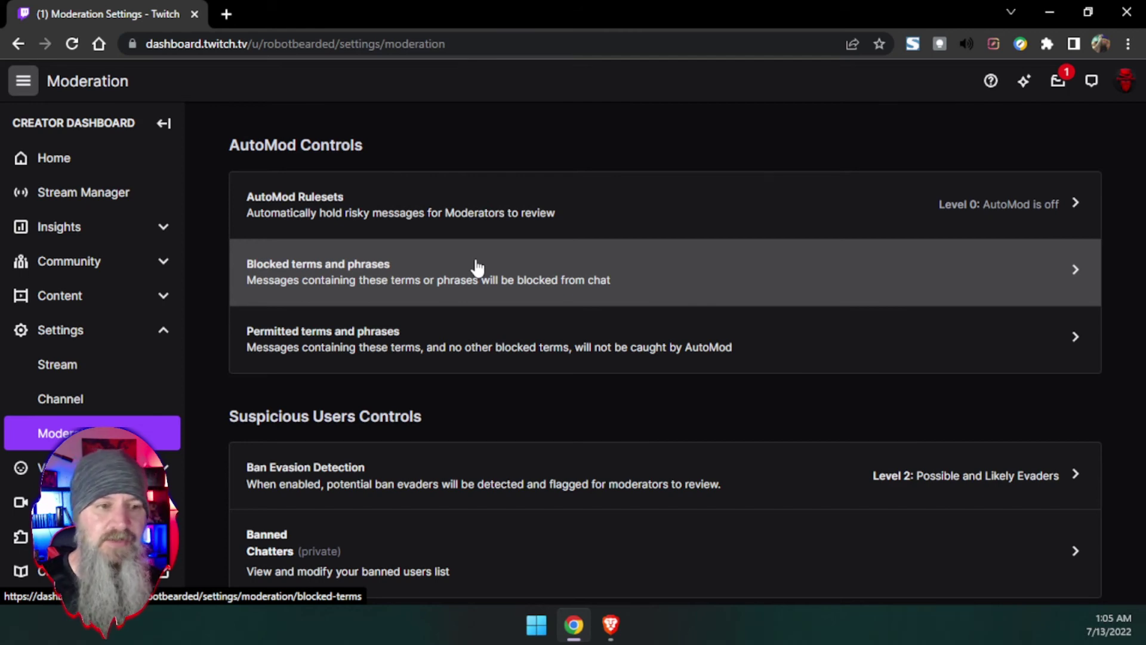
# Review the Ban Evasion Detection signals for Likely and Possible Evaders, including the Possible Evaders options, and return to the Moderation settings
pyautogui.scroll(-1, 606, 370)
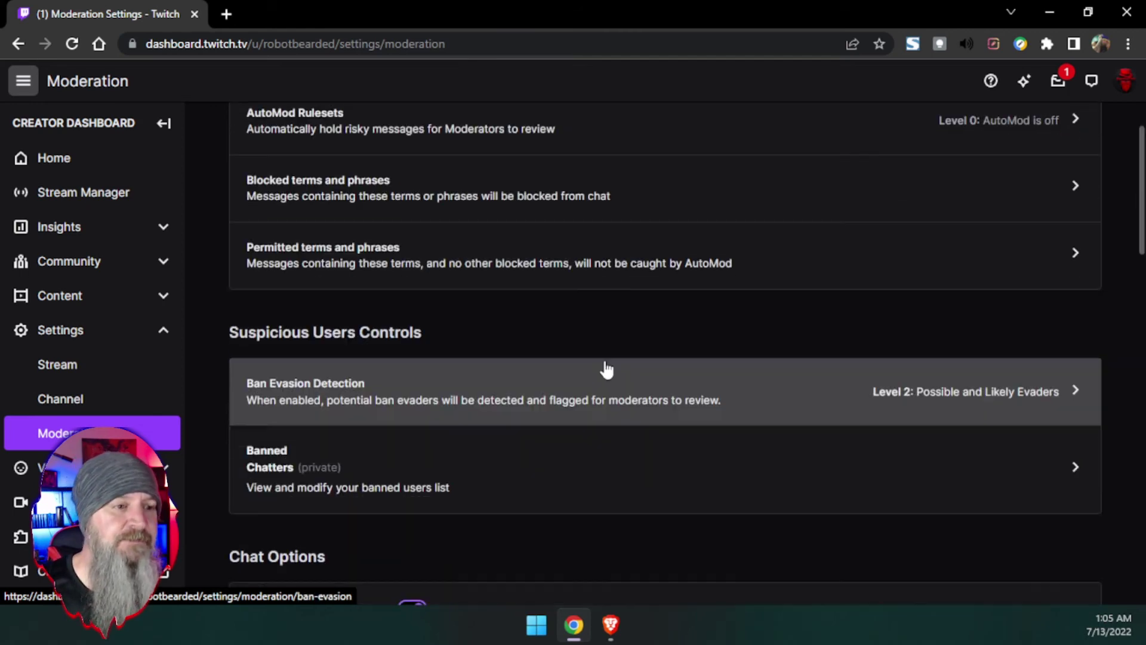
pyautogui.scroll(-2, 600, 370)
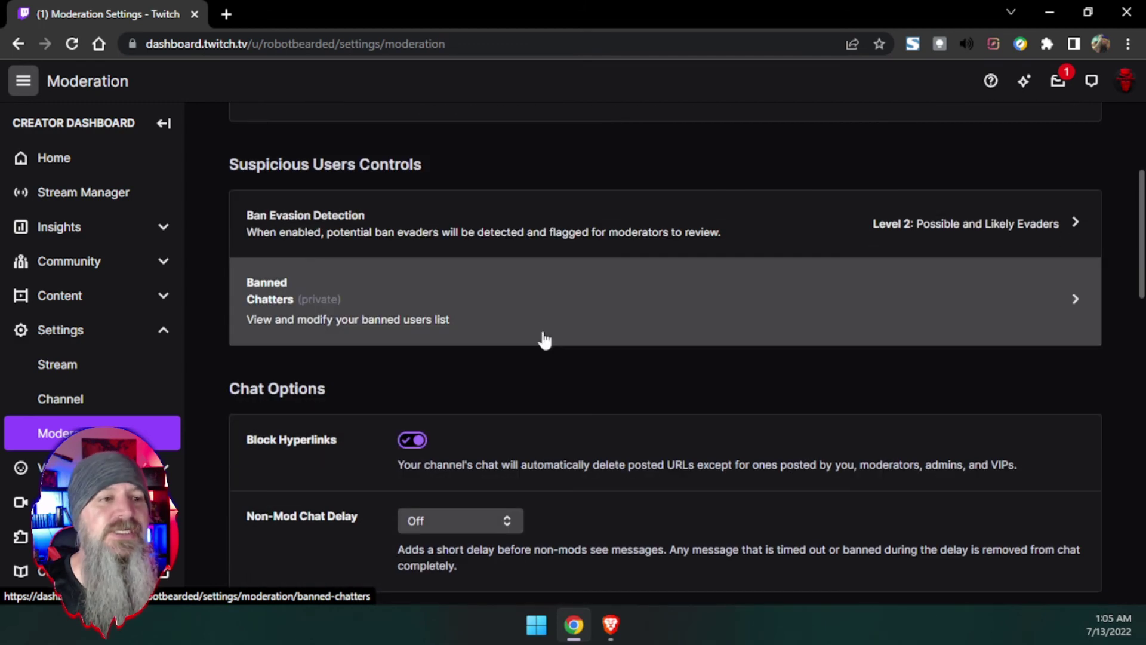
pyautogui.click(852, 225)
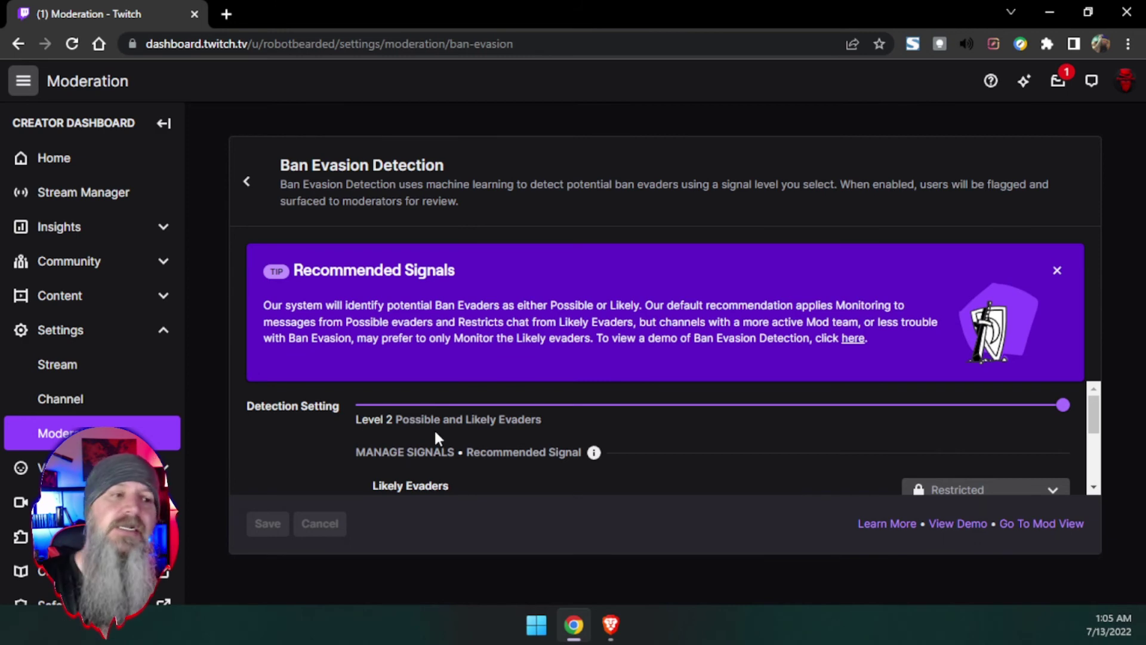
pyautogui.scroll(-3, 434, 438)
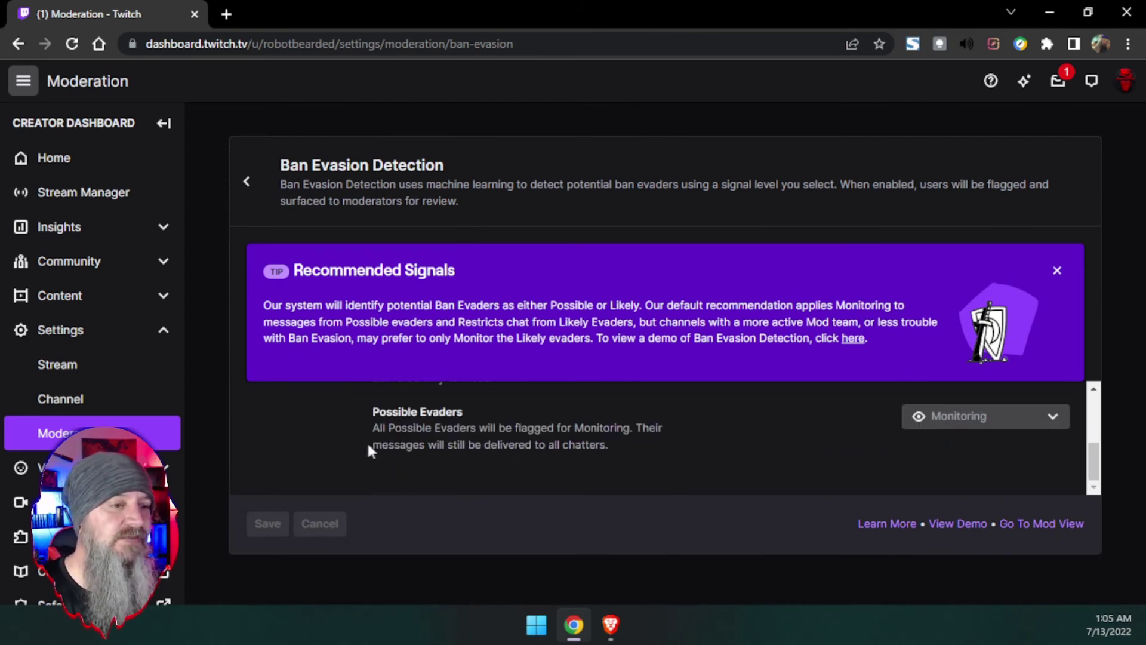
pyautogui.scroll(3, 652, 454)
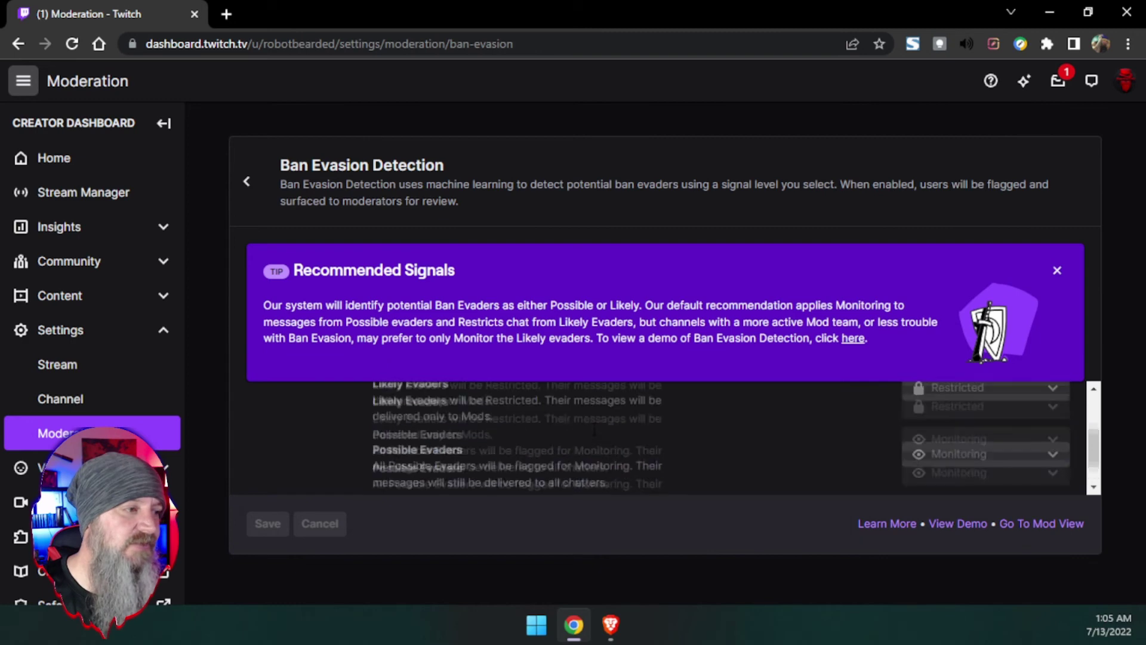
pyautogui.scroll(-2, 803, 448)
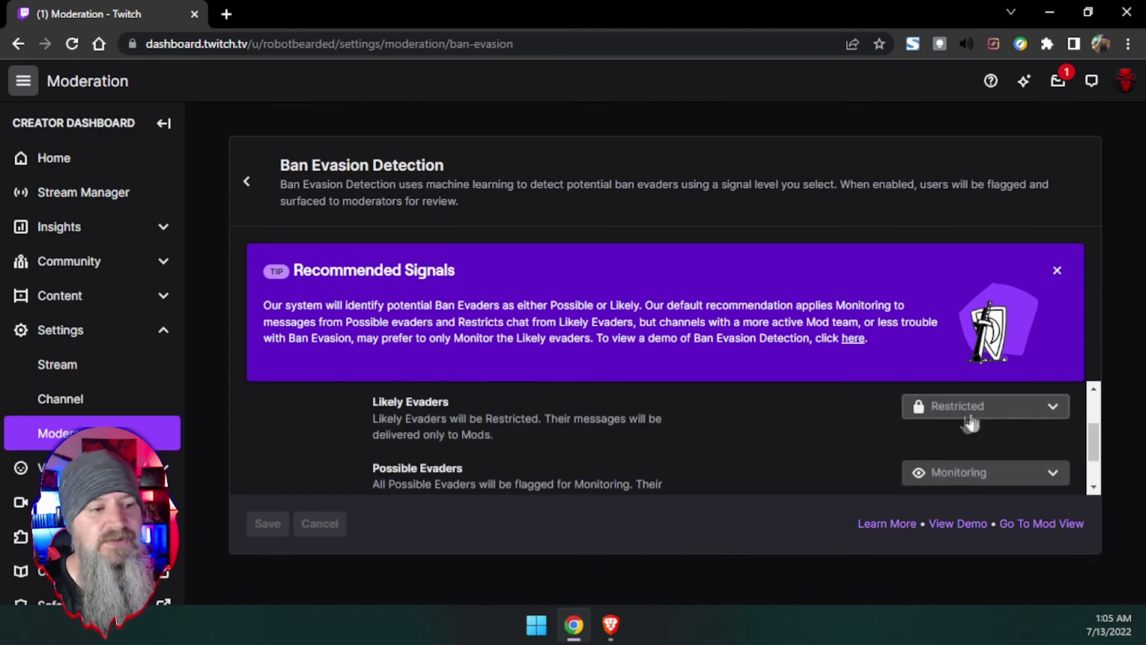
pyautogui.scroll(-1, 800, 465)
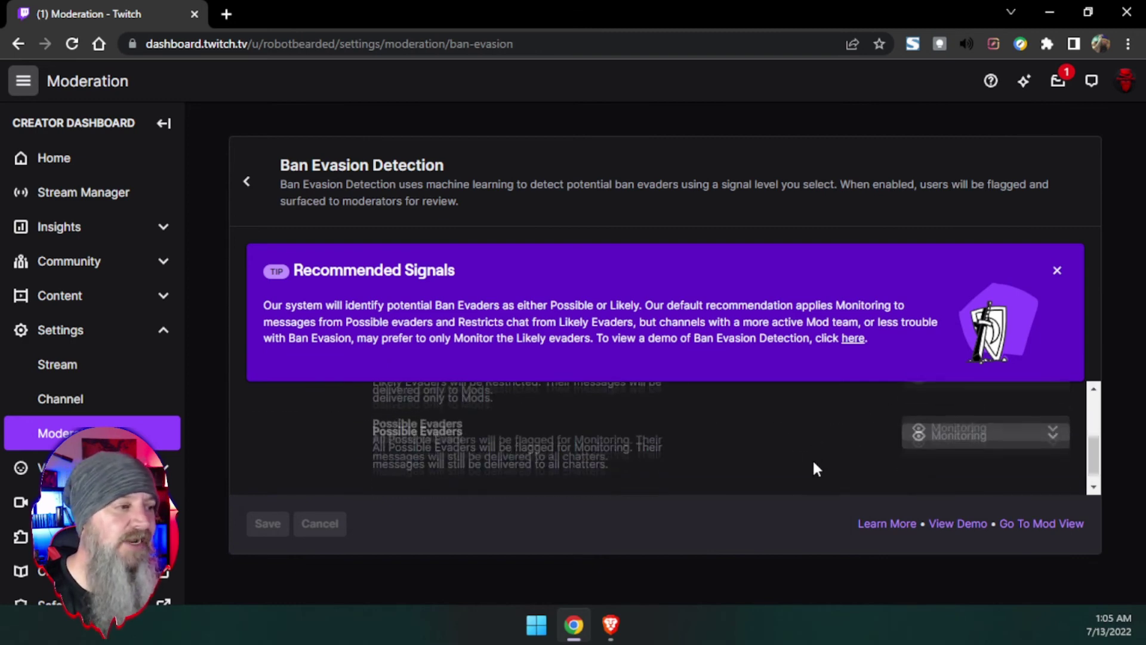
pyautogui.click(951, 432)
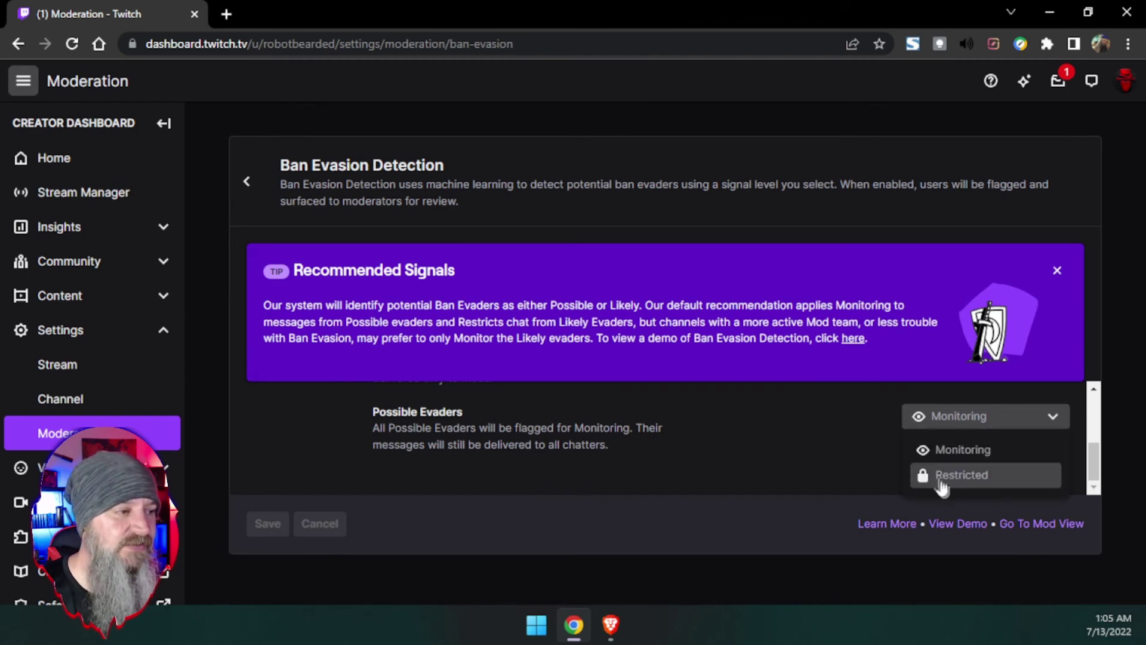
pyautogui.click(580, 489)
pyautogui.click(251, 180)
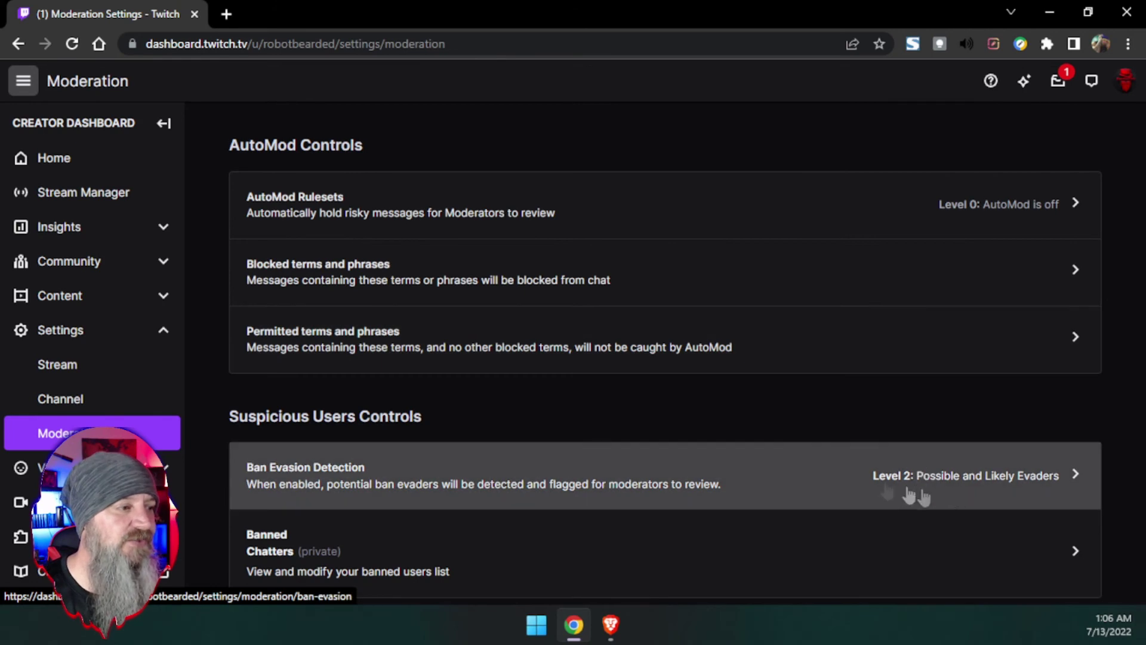
# Open the banned chatters list, enter "disn" as a user to ban, and return to the Moderation settings without adding it
pyautogui.scroll(-2, 769, 425)
pyautogui.scroll(-2, 741, 412)
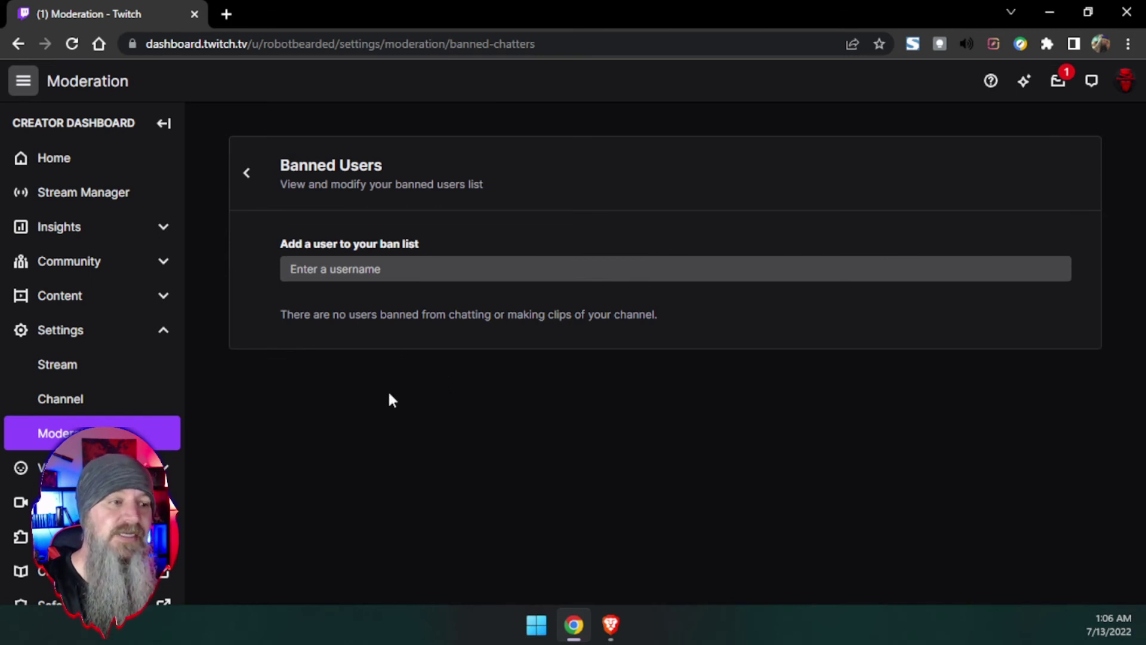
pyautogui.click(382, 270)
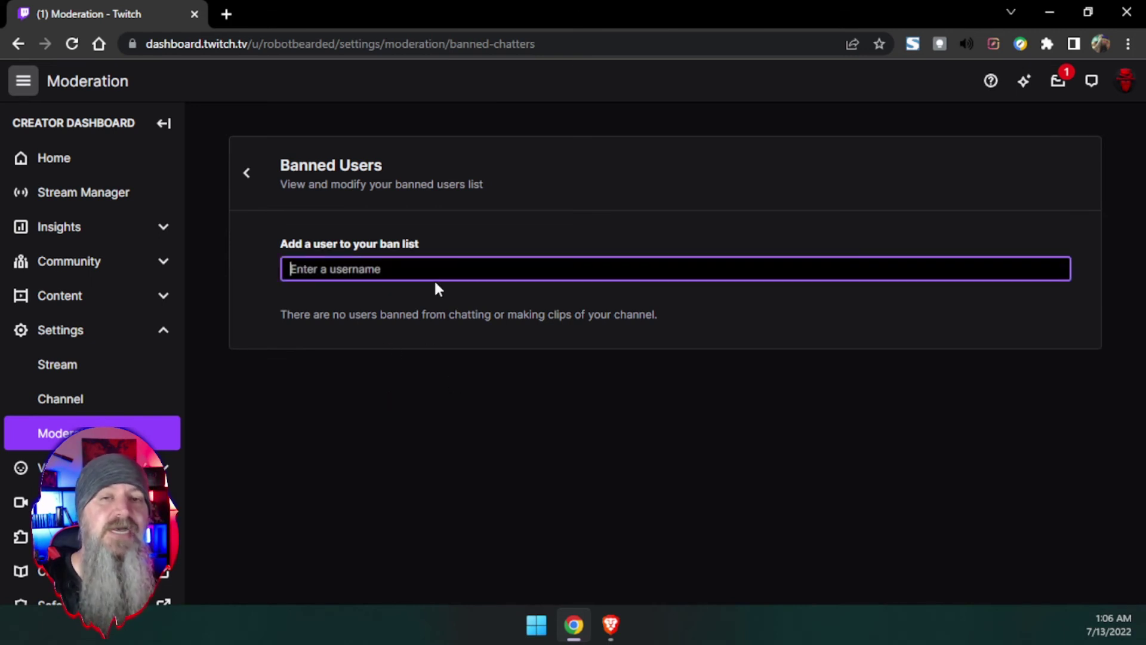
pyautogui.write('disn')
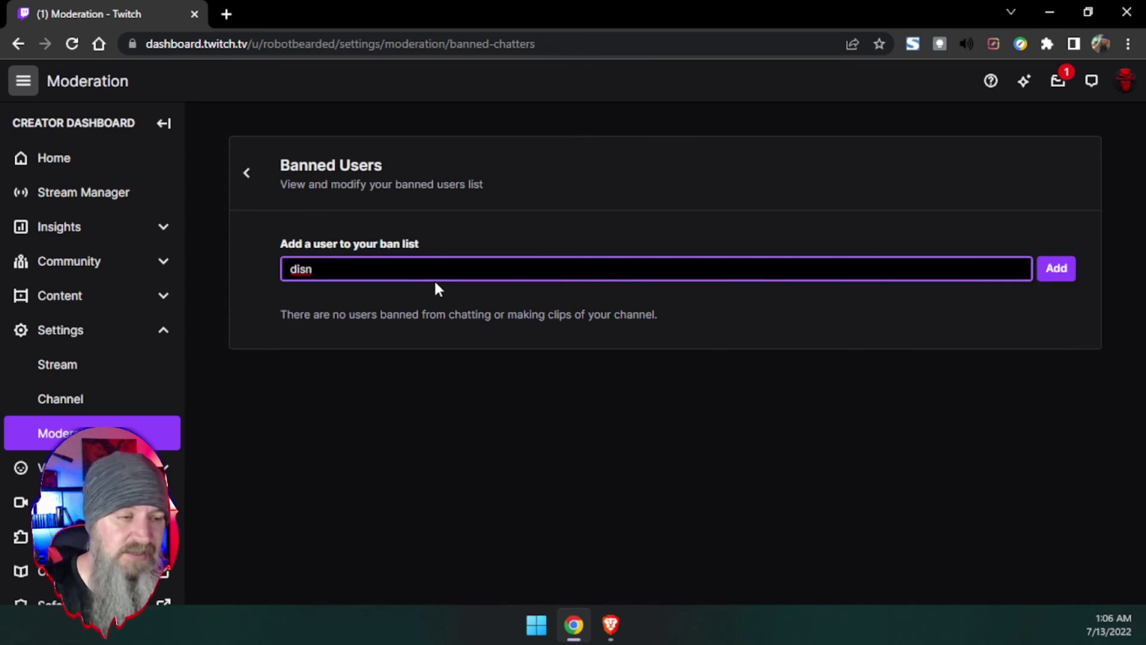
pyautogui.click(247, 173)
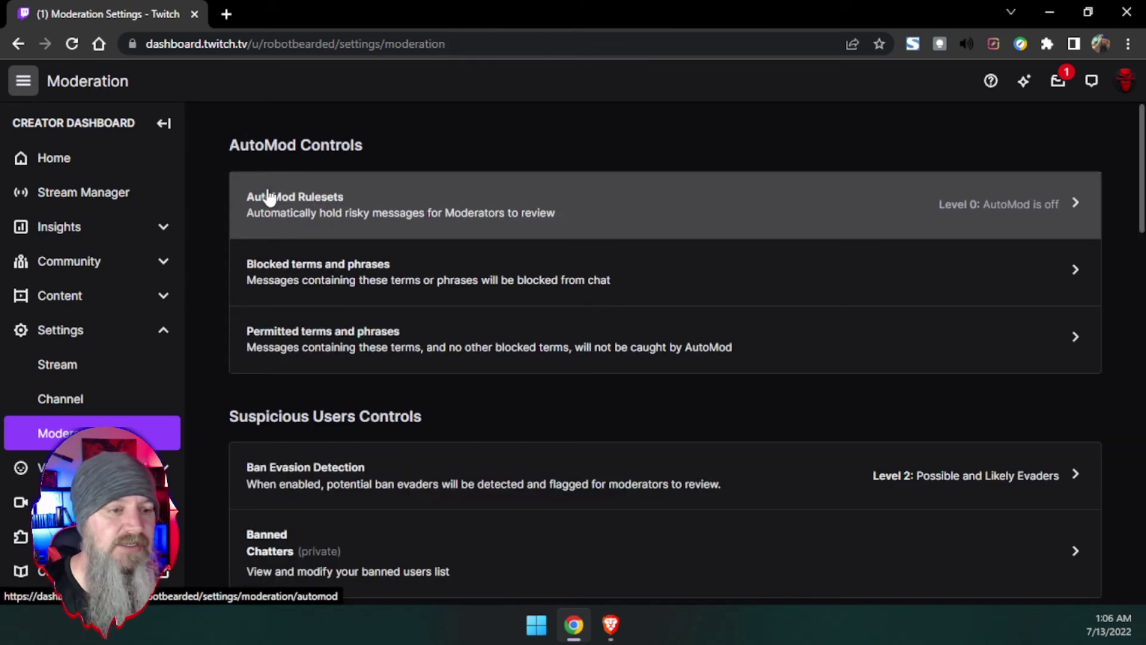
# Review the Chat Options, covering Block Hyperlinks and the available Non-Mod Chat Delay durations, without changing them
pyautogui.scroll(-4, 537, 269)
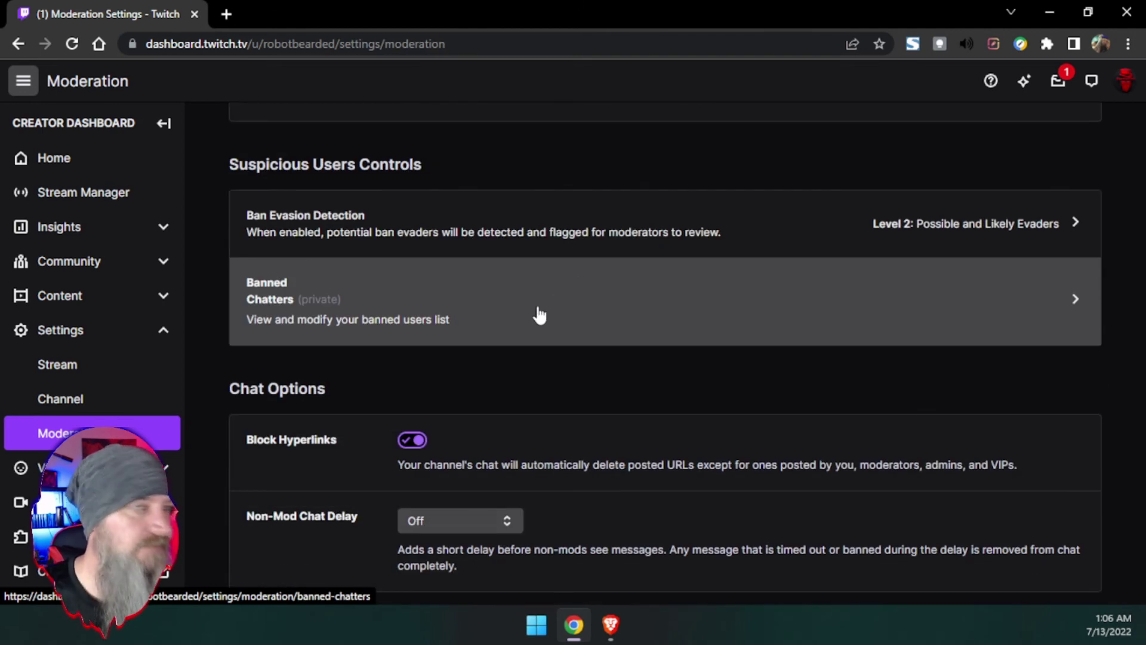
pyautogui.scroll(-1, 538, 310)
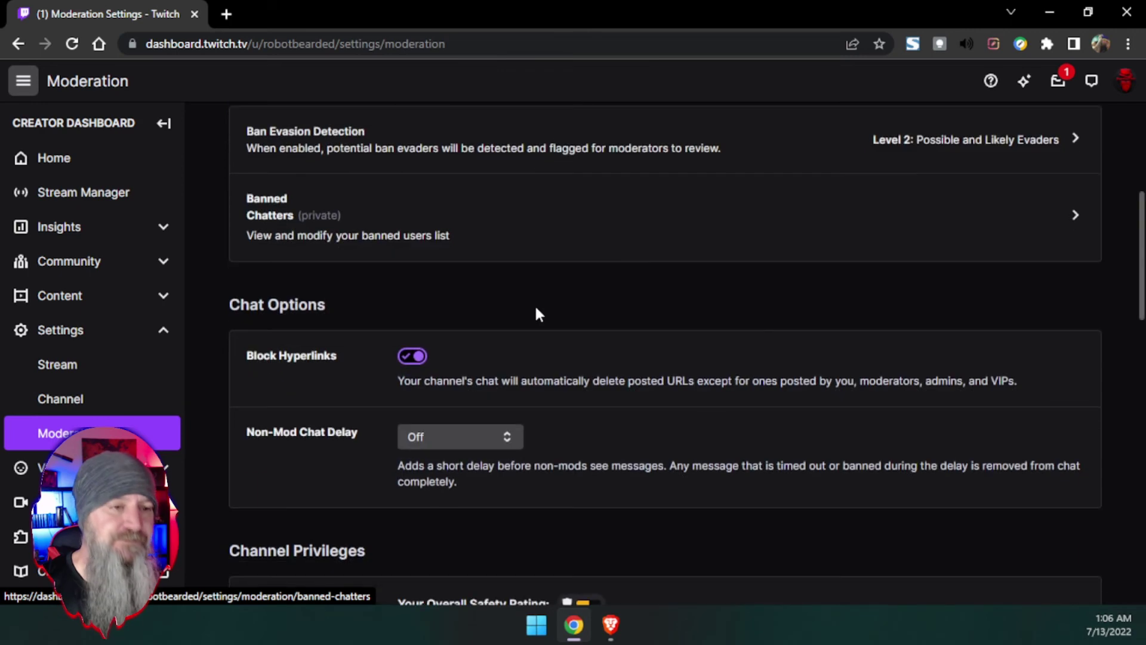
pyautogui.scroll(-1, 543, 306)
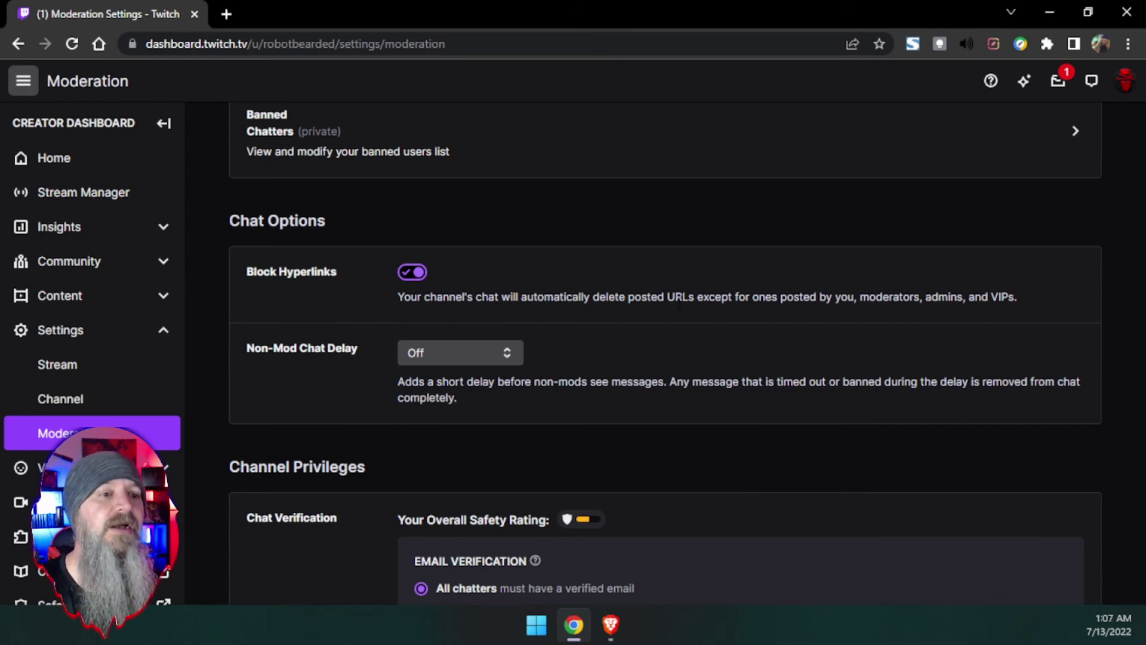
pyautogui.scroll(-1, 654, 306)
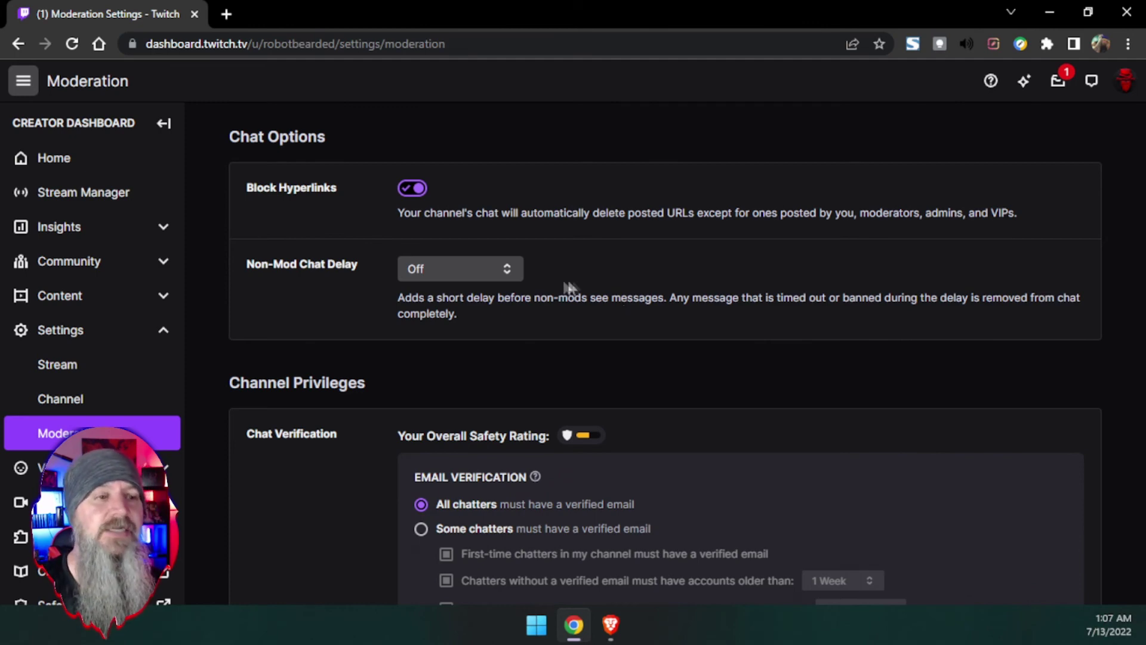
pyautogui.click(511, 266)
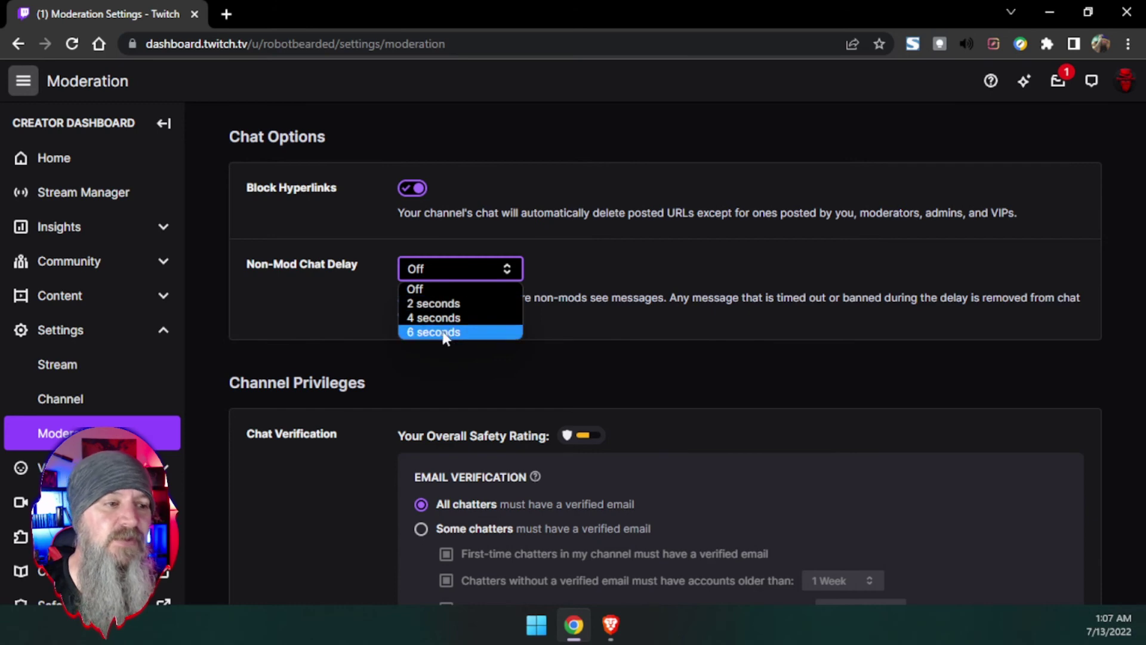
pyautogui.click(371, 299)
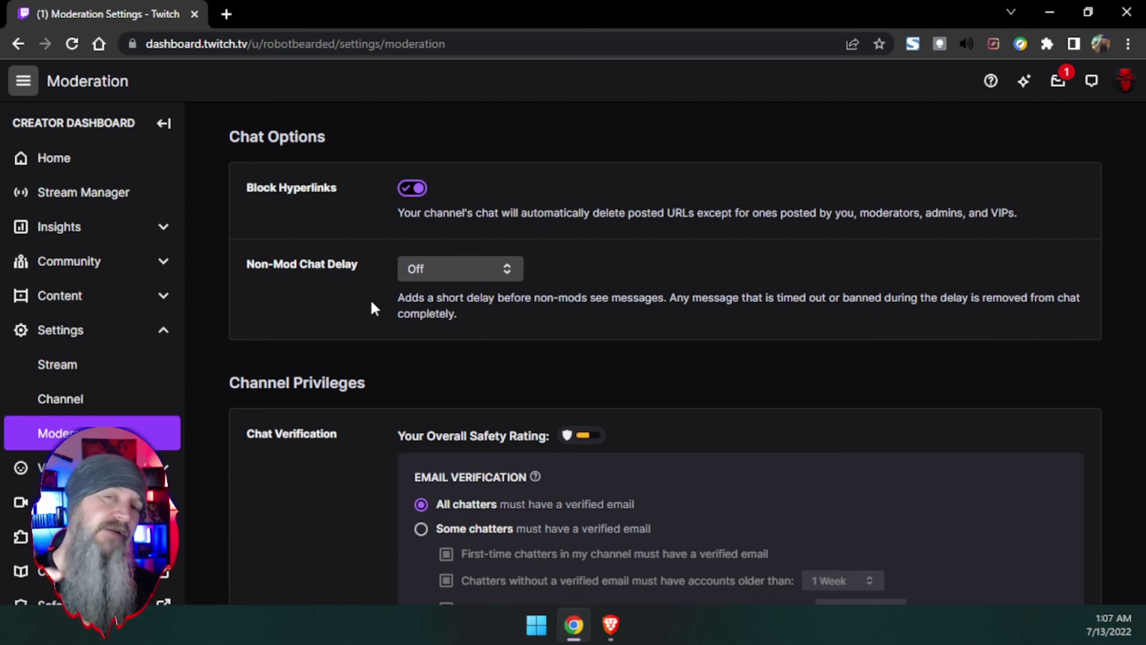
pyautogui.click(495, 275)
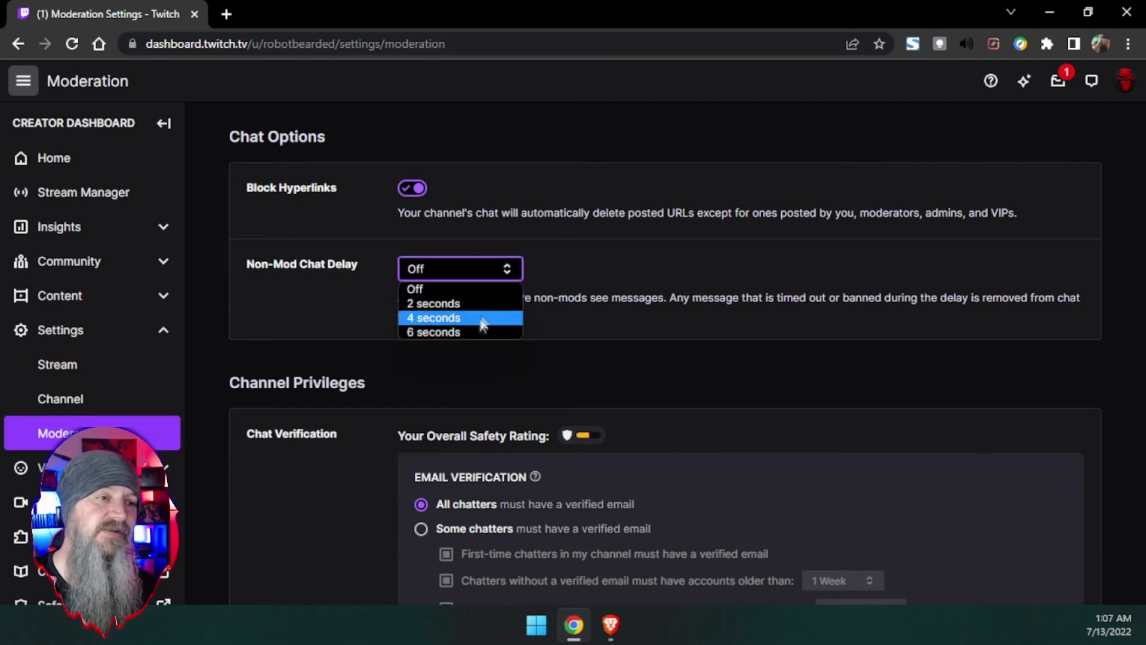
pyautogui.click(364, 323)
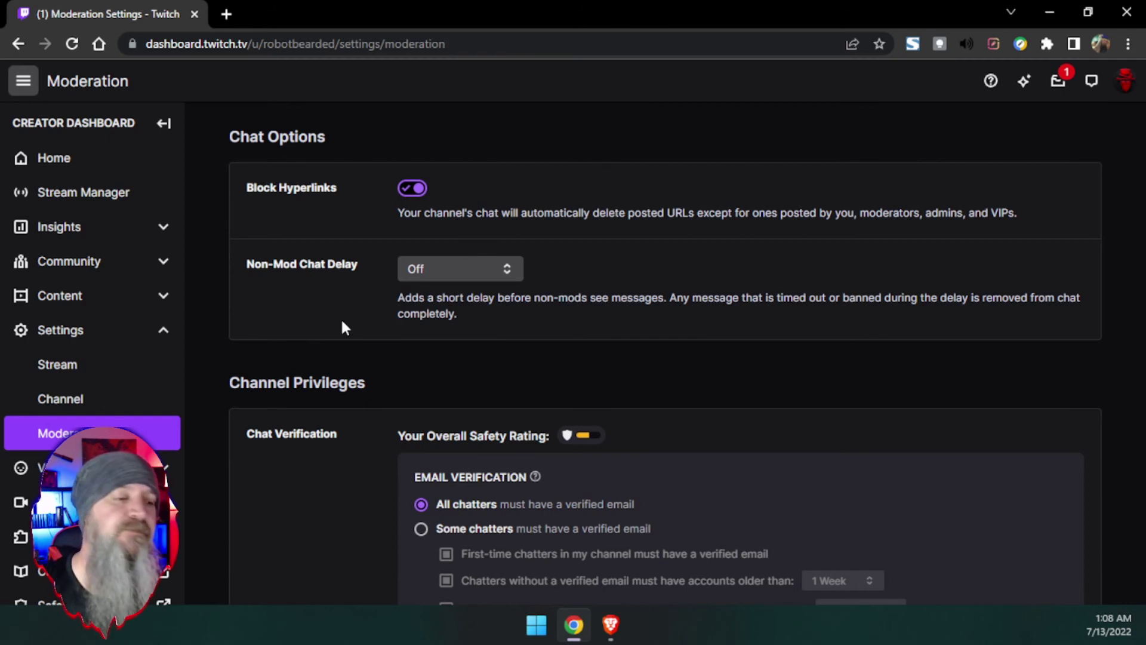
# Examine the Chat Verification settings under Channel Privileges, covering email verification, phone verification and the verification exemptions
pyautogui.scroll(-4, 349, 319)
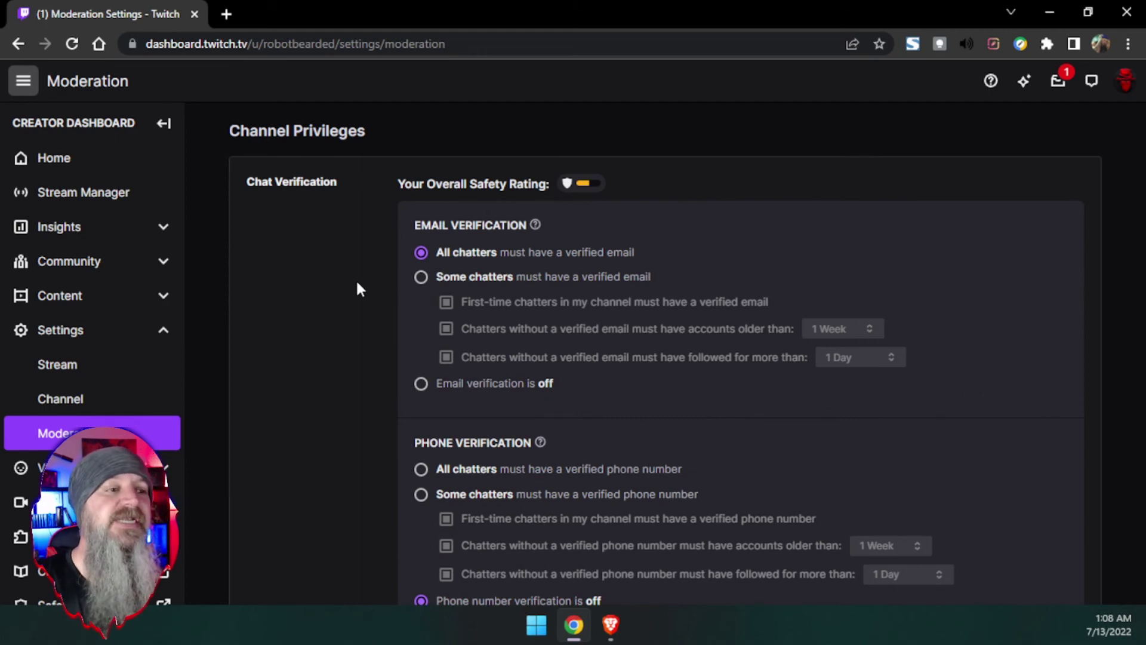
pyautogui.scroll(-3, 357, 292)
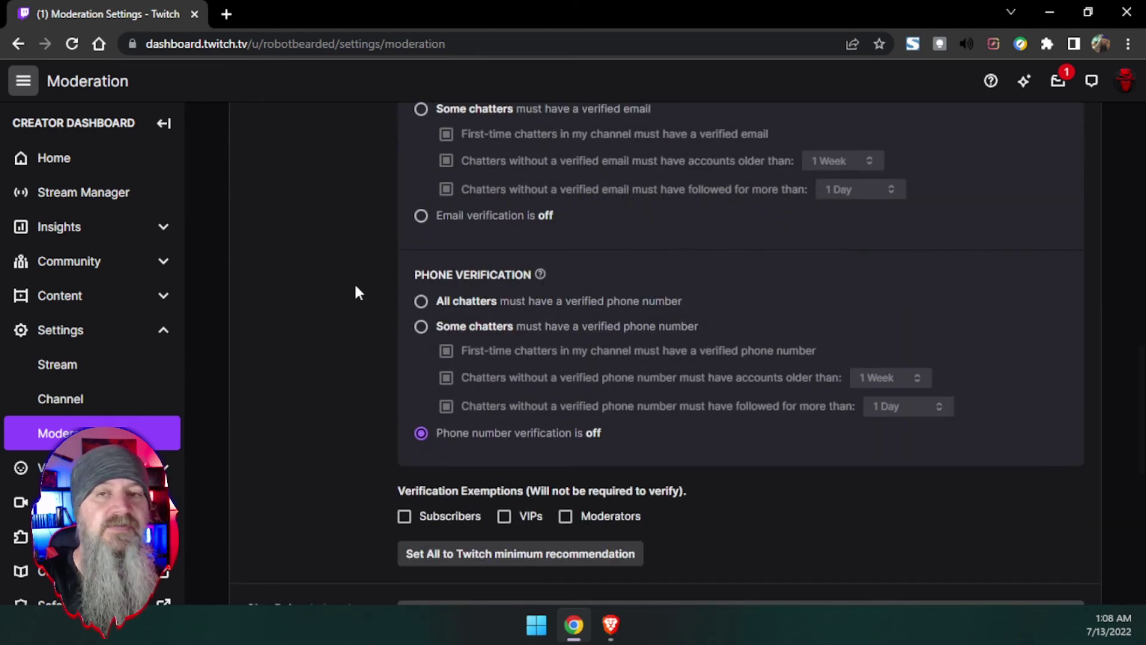
pyautogui.scroll(3, 348, 290)
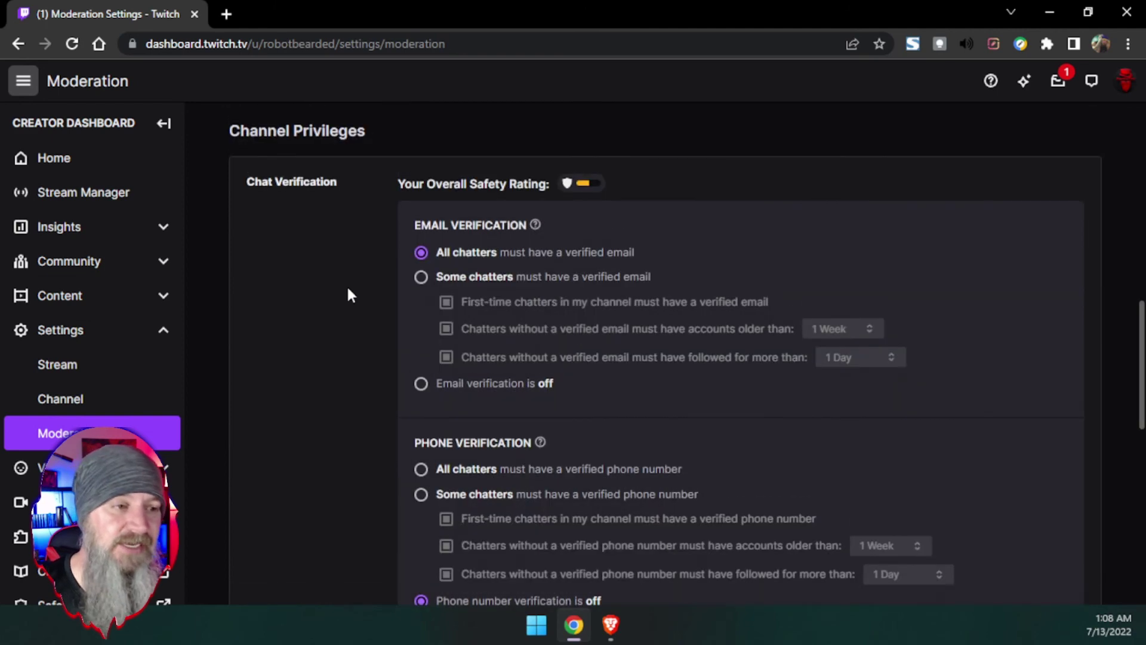
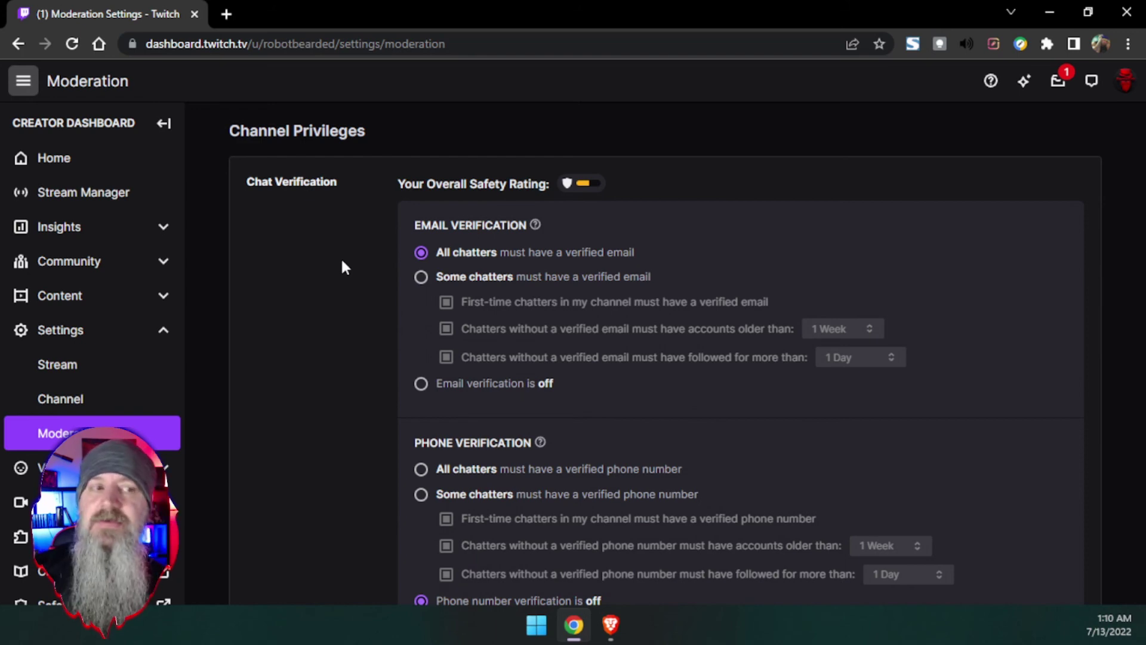
pyautogui.scroll(-3, 342, 267)
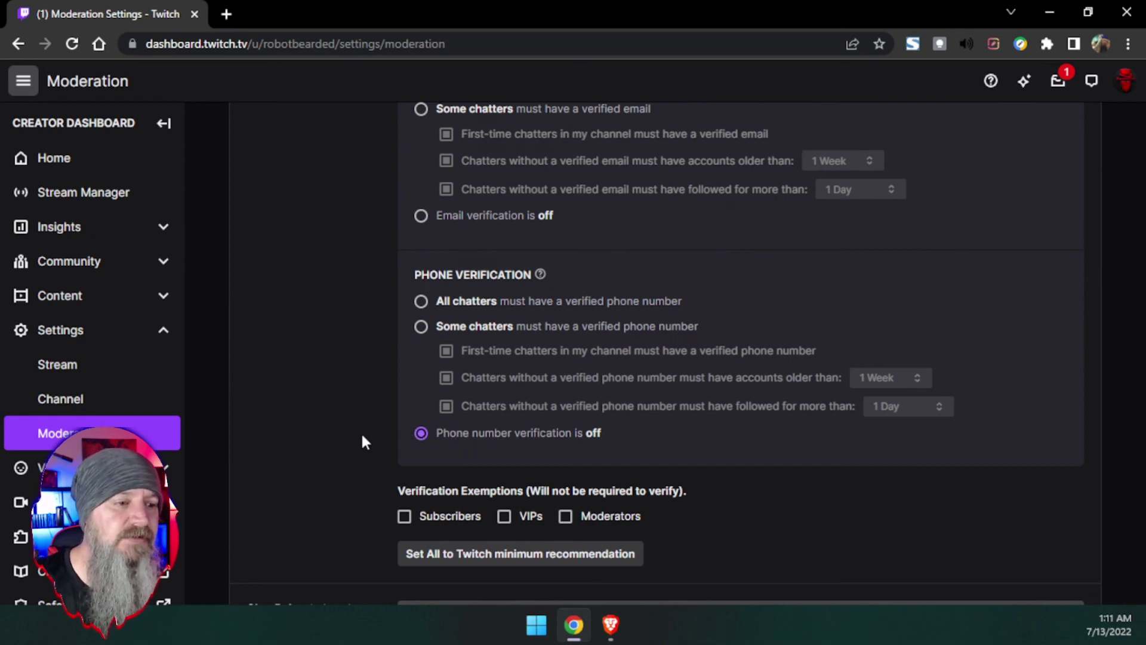
pyautogui.scroll(5, 362, 441)
pyautogui.scroll(1, 388, 376)
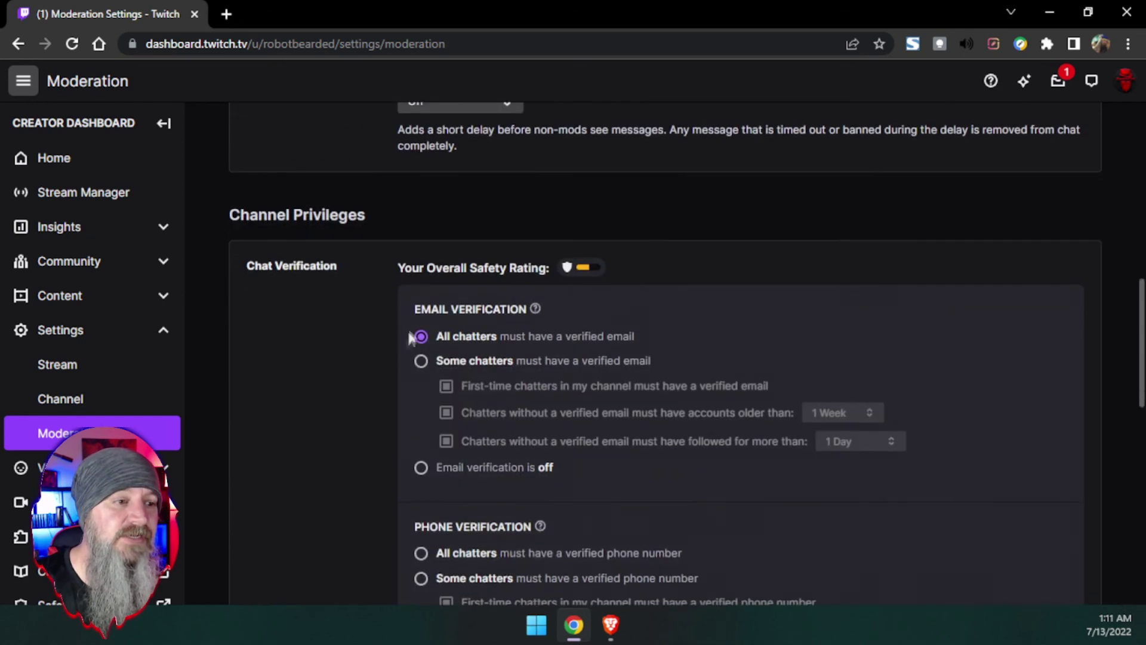
pyautogui.scroll(-8, 372, 358)
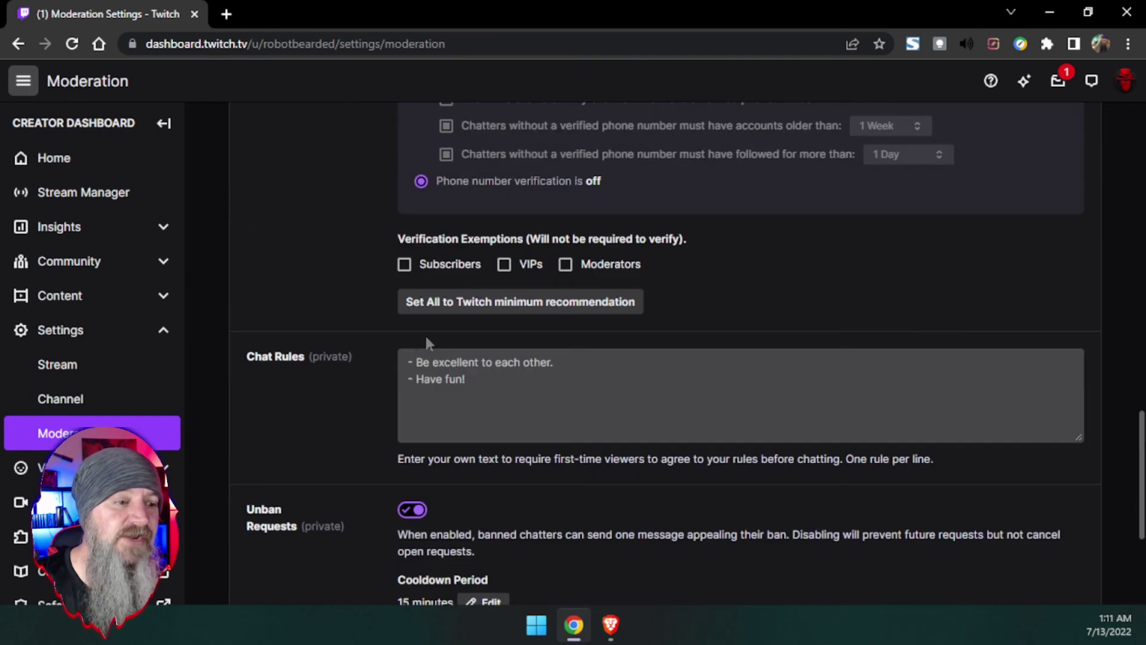
pyautogui.scroll(3, 371, 251)
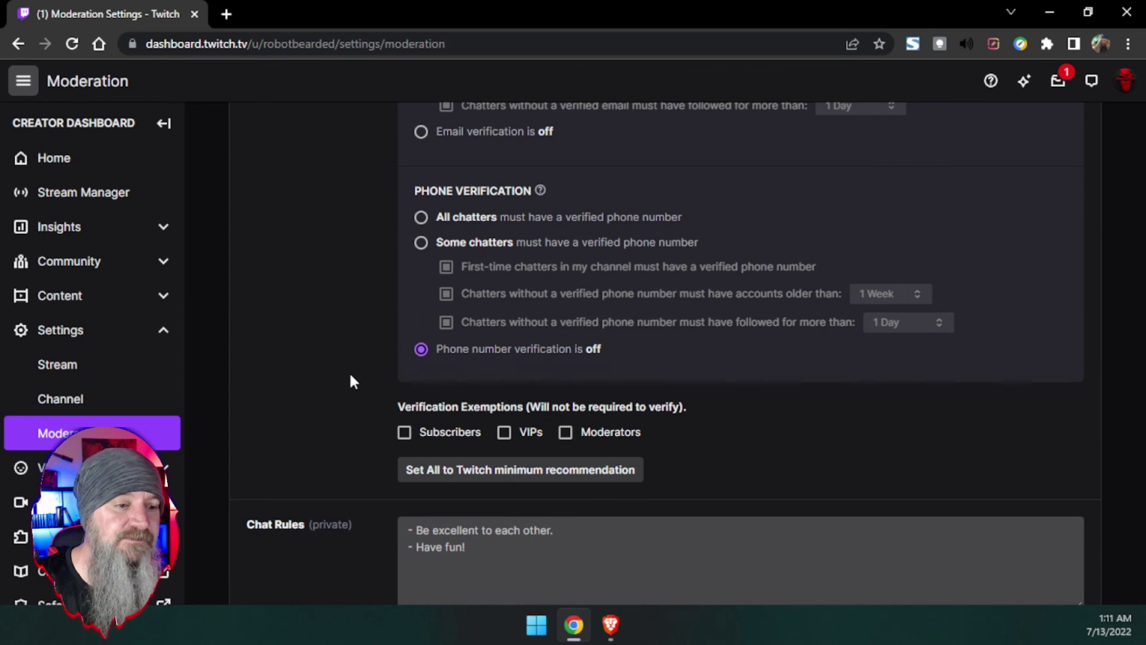
pyautogui.scroll(1, 351, 380)
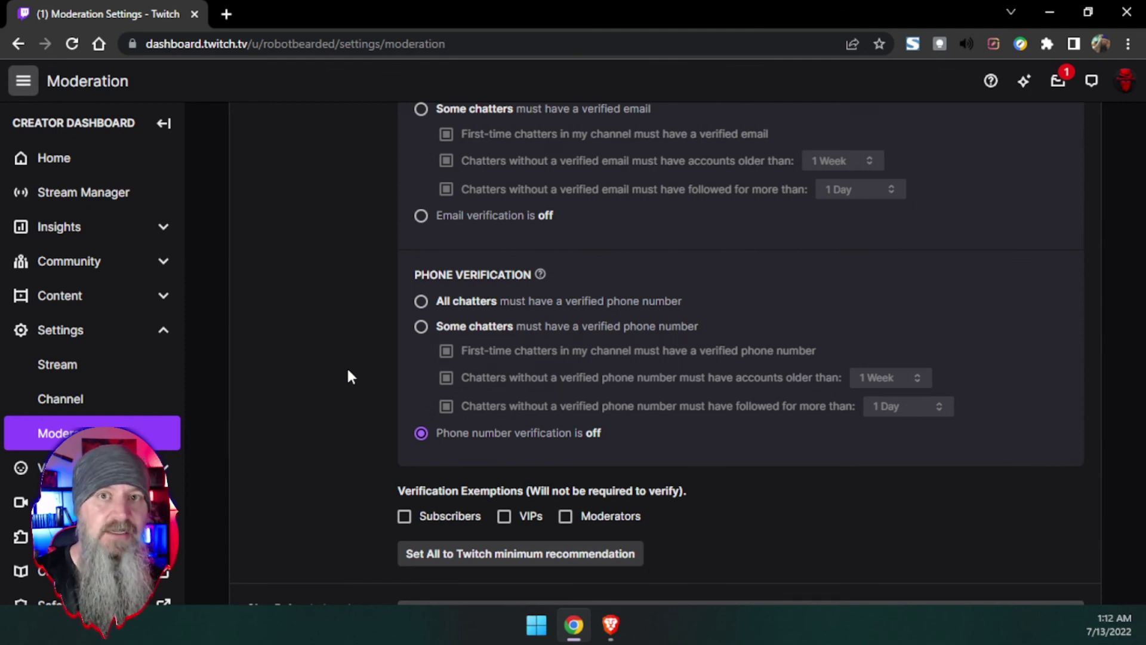
pyautogui.scroll(-4, 333, 365)
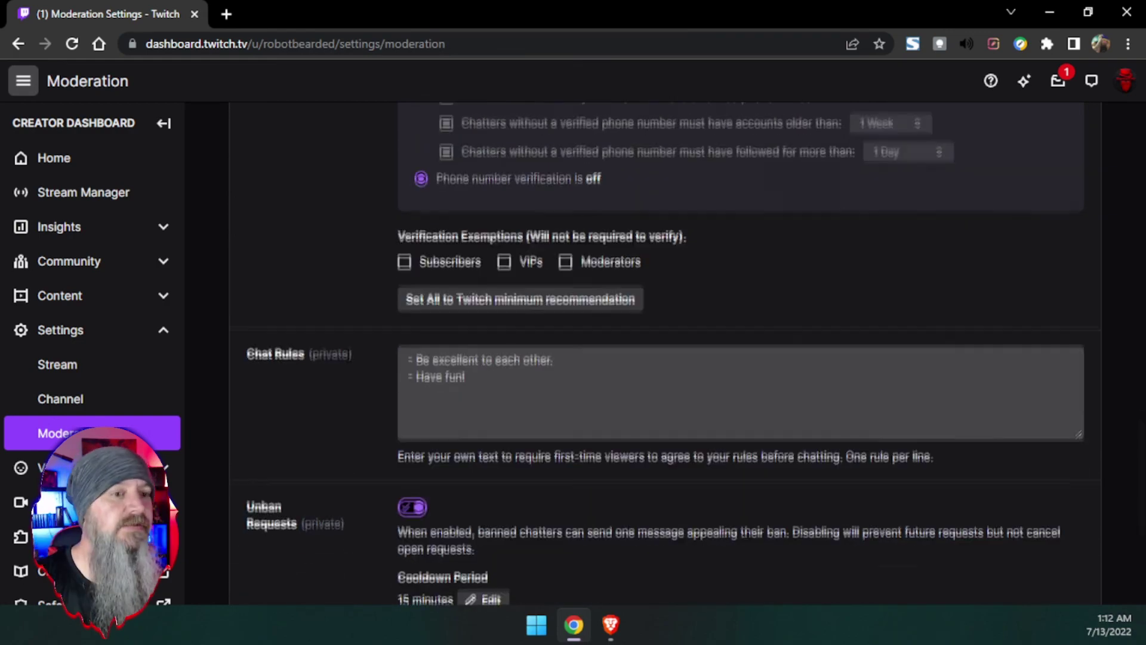
pyautogui.scroll(-1, 349, 361)
pyautogui.scroll(8, 349, 361)
pyautogui.scroll(-1, 349, 361)
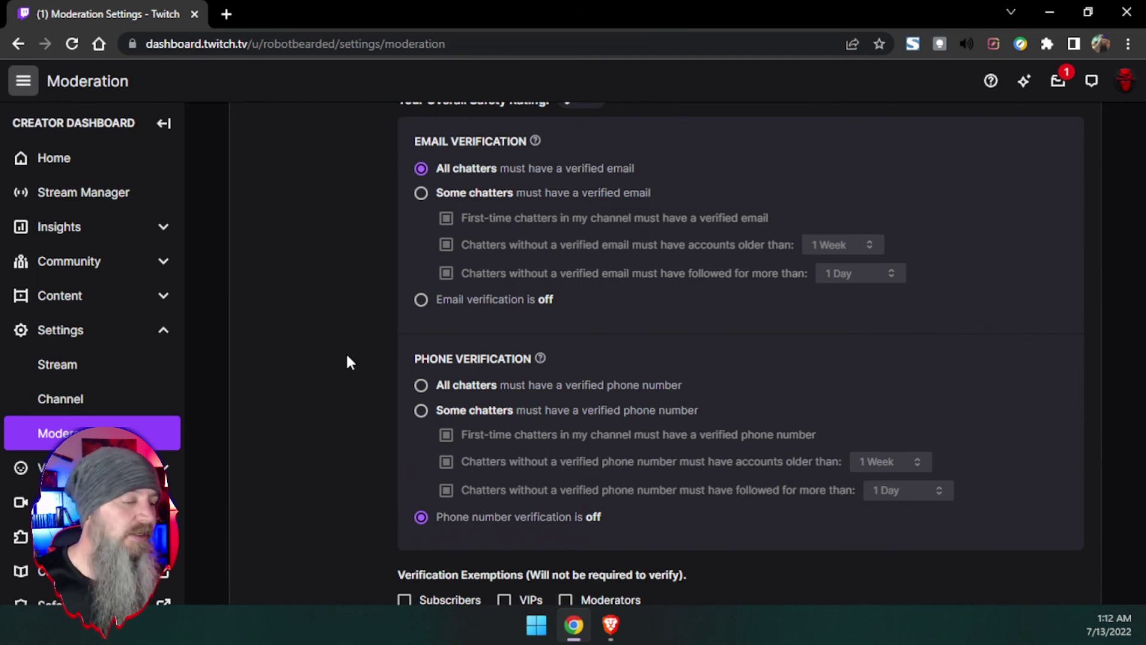
pyautogui.scroll(-4, 348, 360)
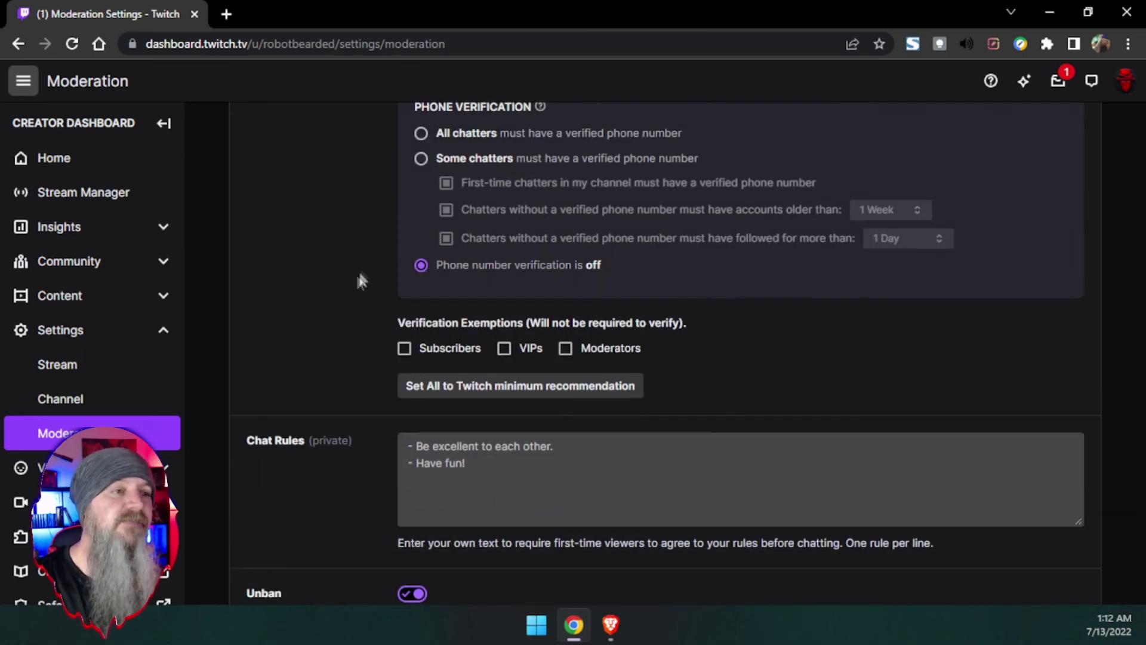
pyautogui.scroll(3, 355, 281)
pyautogui.scroll(-3, 353, 274)
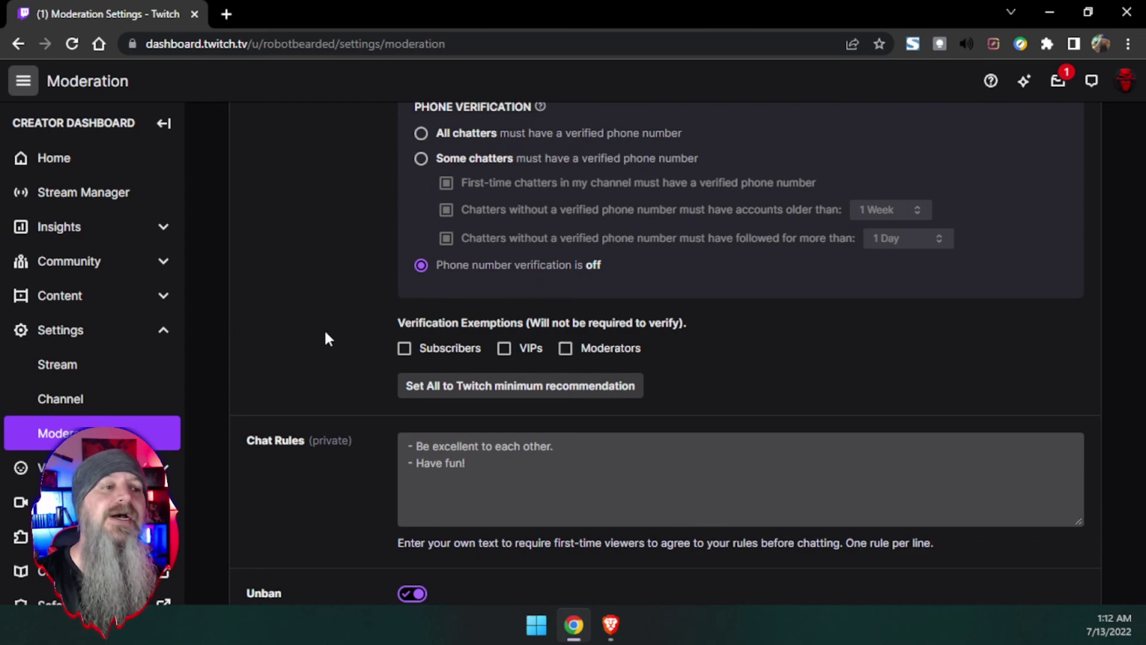
pyautogui.scroll(8, 325, 339)
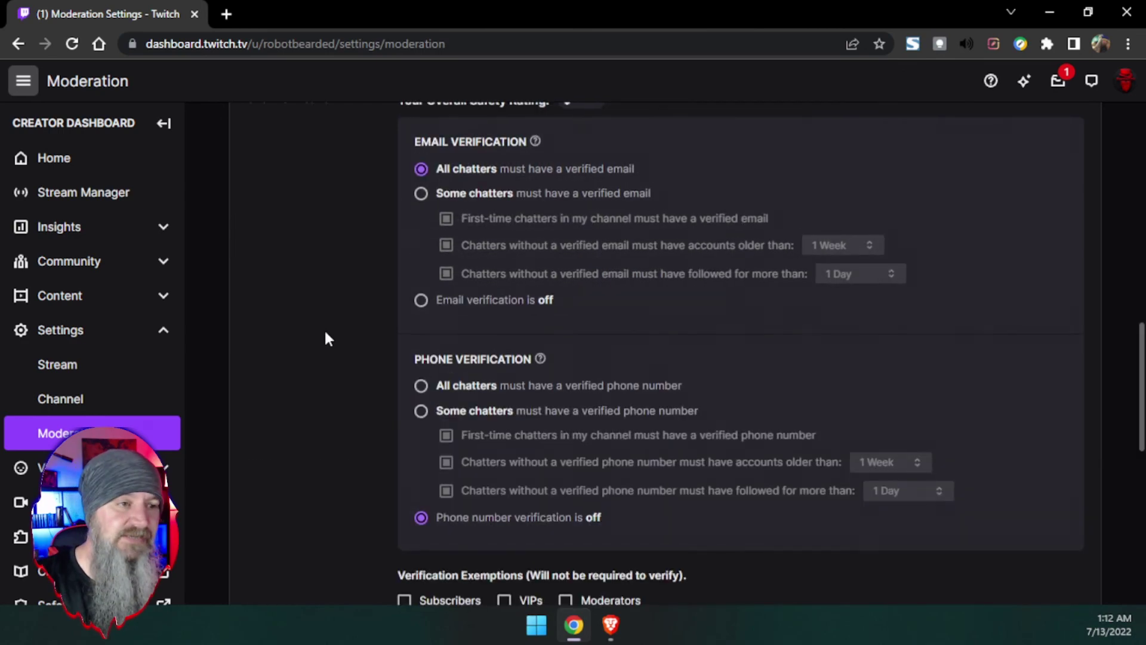
pyautogui.scroll(-1, 331, 352)
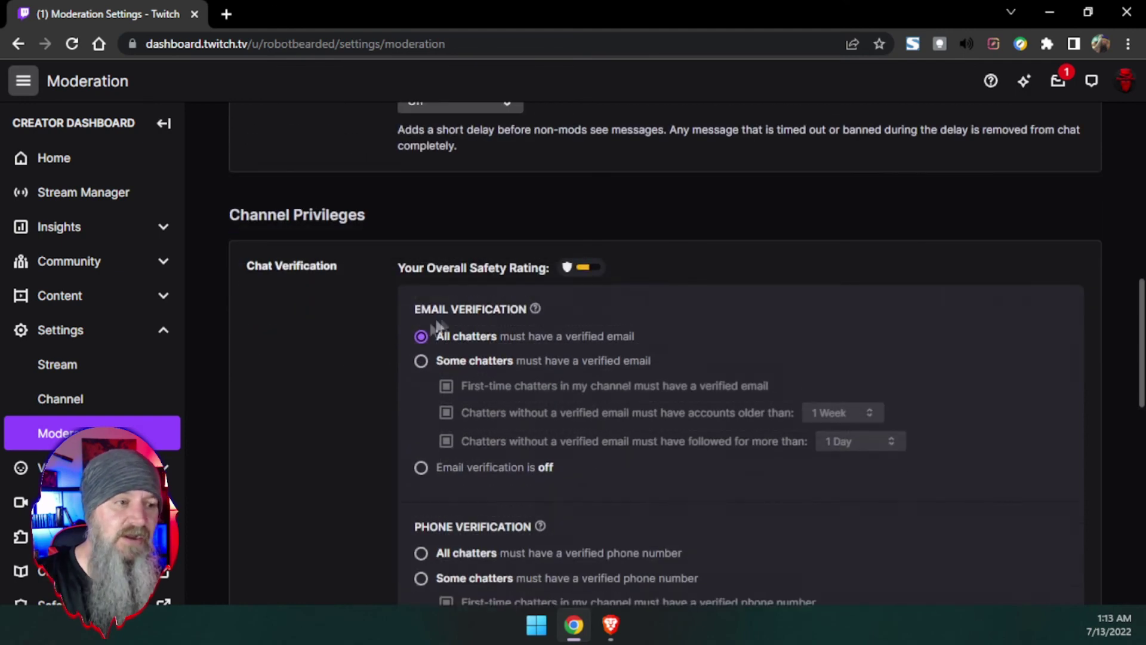
pyautogui.scroll(-4, 373, 334)
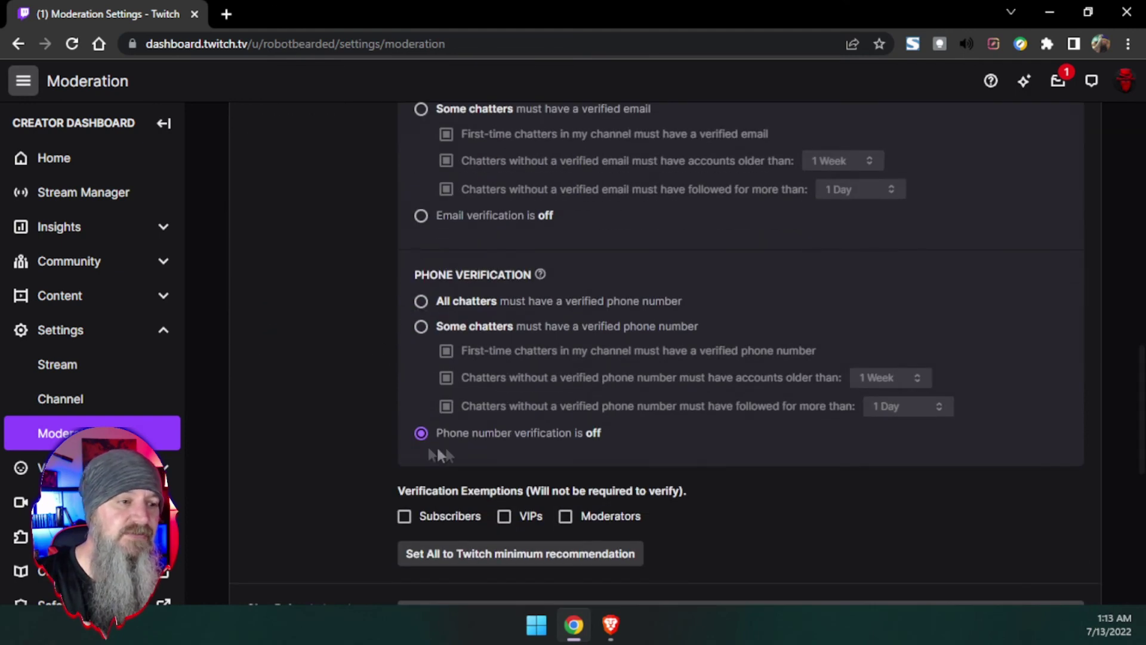
# Set the Chat Rules to "Don't be a dick" and "Say hello and be friendly" on separate lines, and save the changes
pyautogui.scroll(-5, 353, 430)
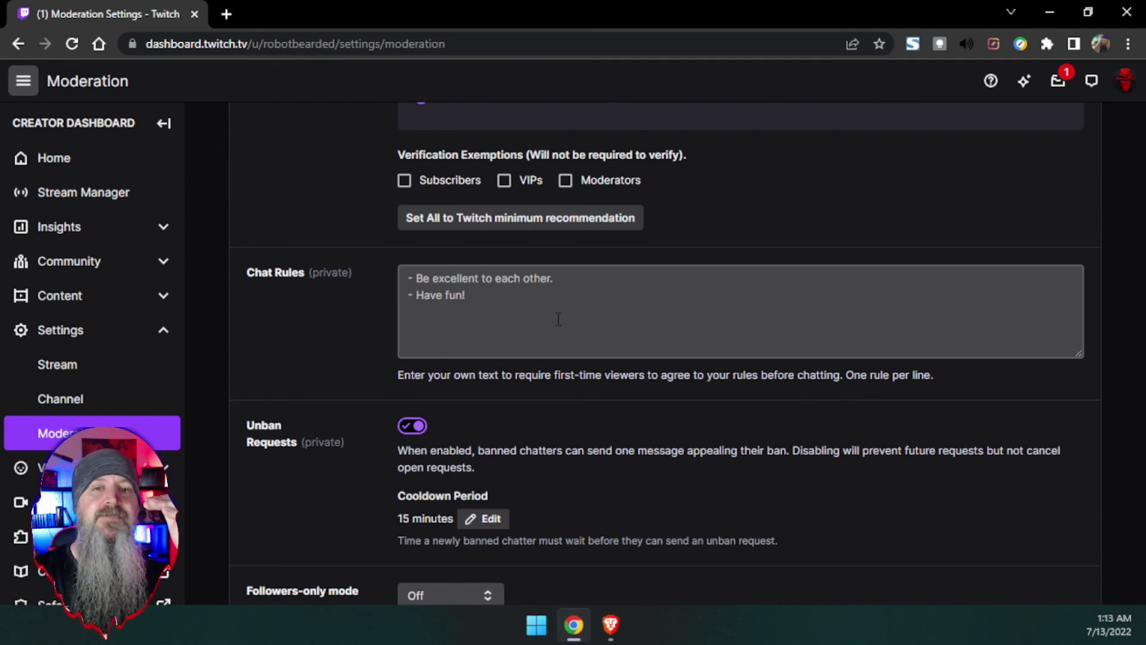
pyautogui.press('Tab')
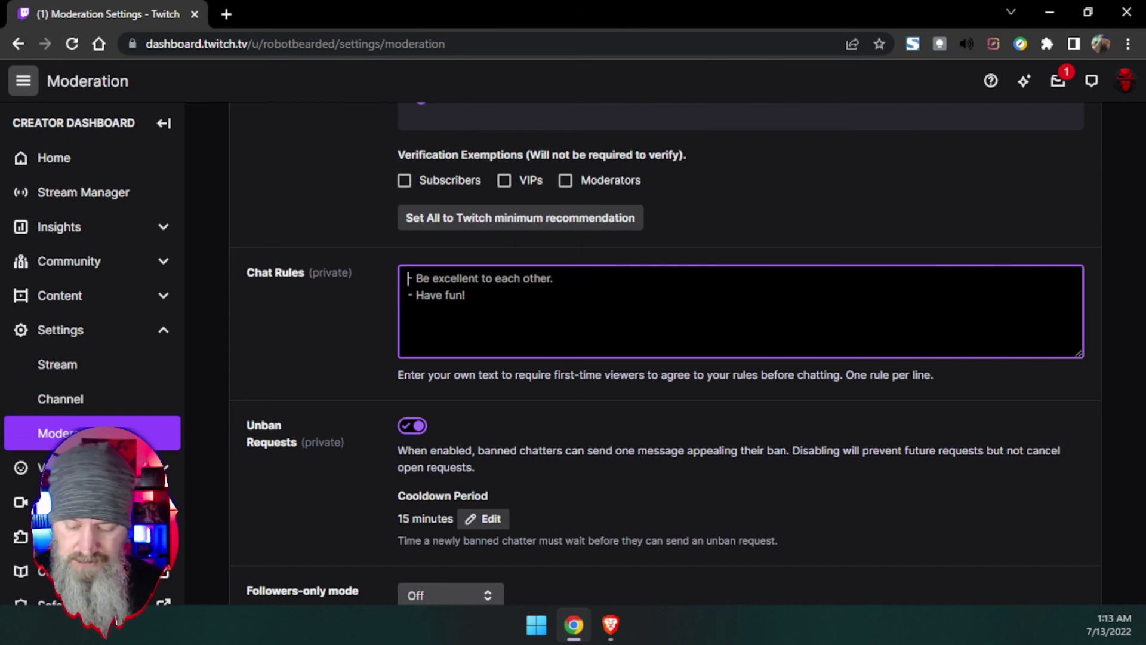
pyautogui.hotkey('ctrl', 'a')
pyautogui.write("Don't be a dick")
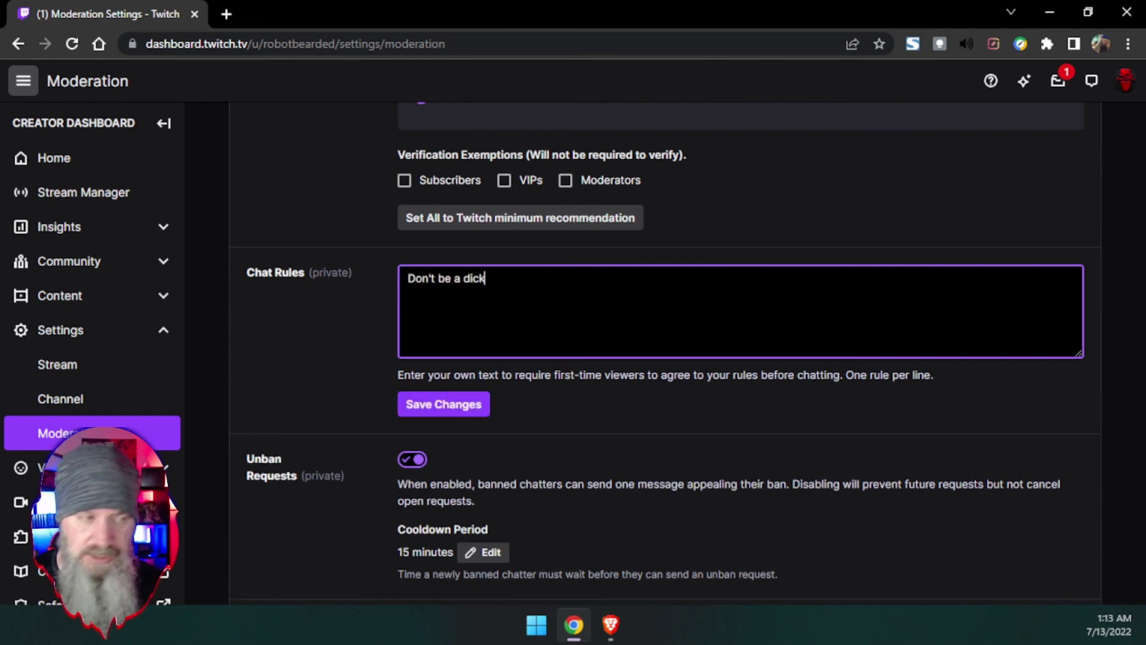
pyautogui.press('Return')
pyautogui.write('Say hellow')
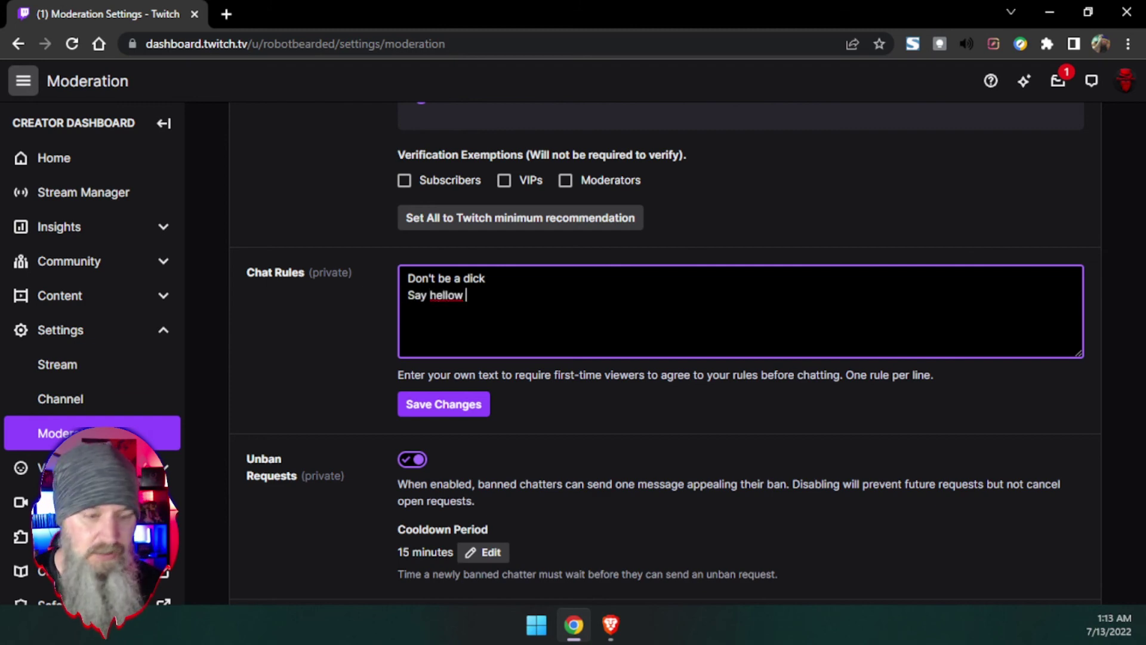
pyautogui.press('BackSpace')
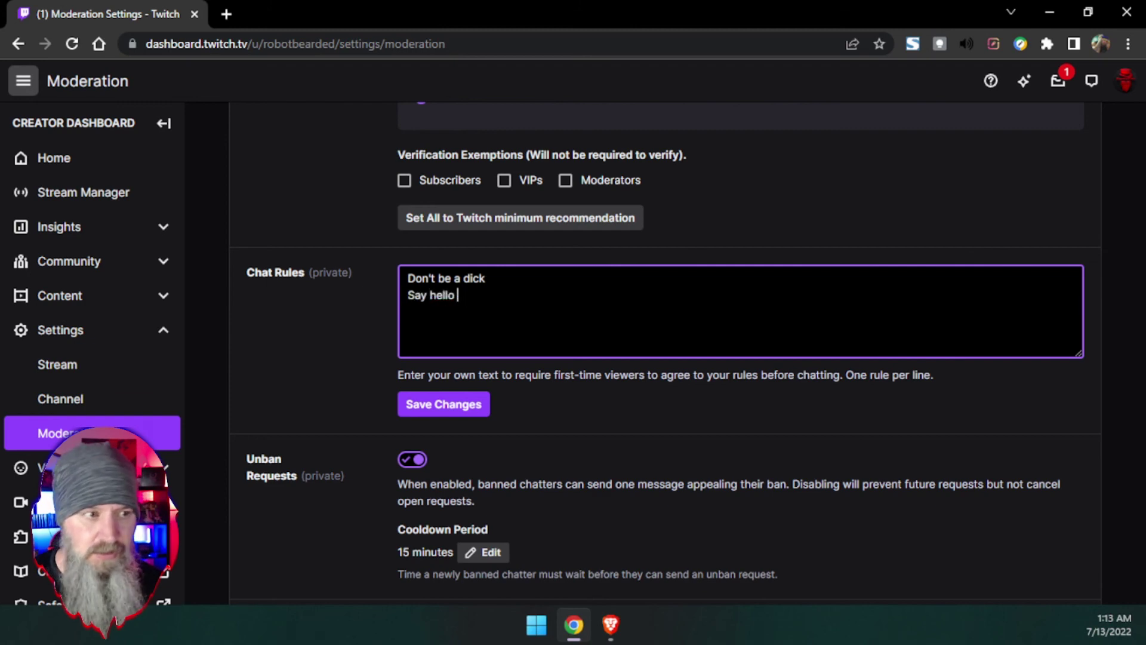
pyautogui.write('and be friendly')
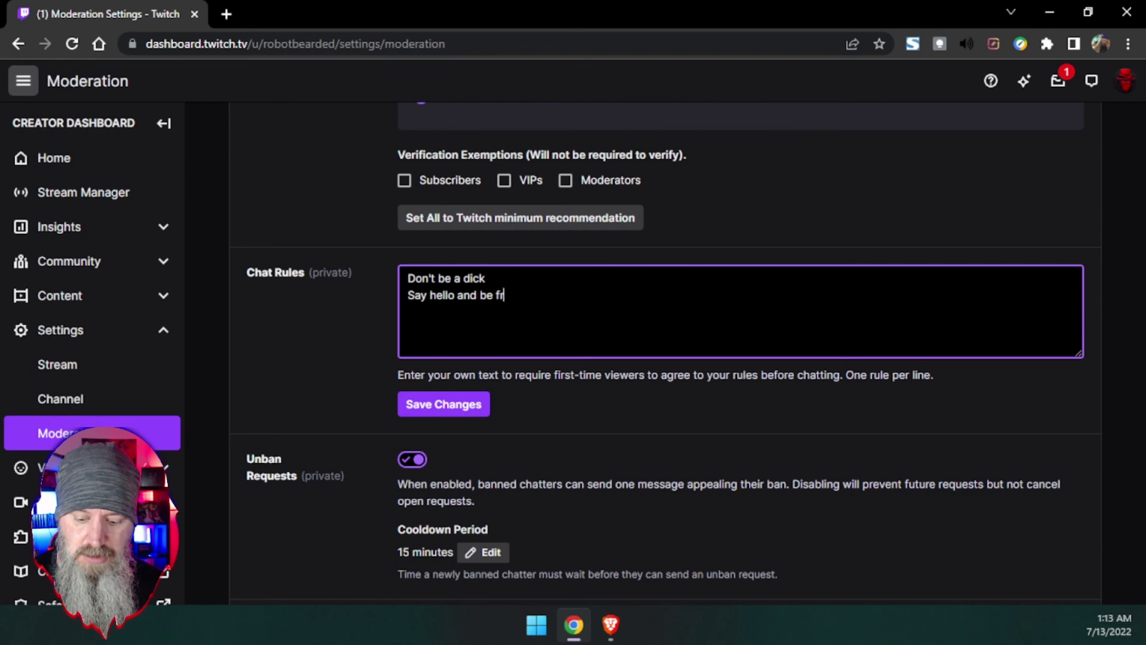
pyautogui.click(440, 404)
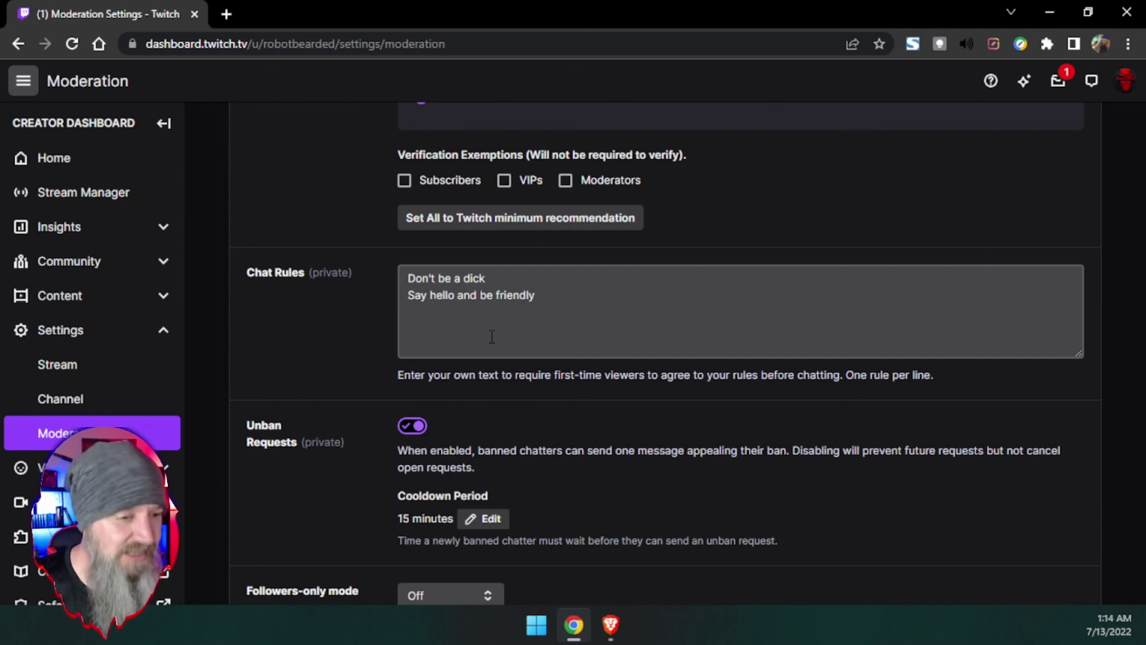
# Review the time units available for the Unban Requests cooldown period and save it as 15 minutes
pyautogui.scroll(-3, 359, 349)
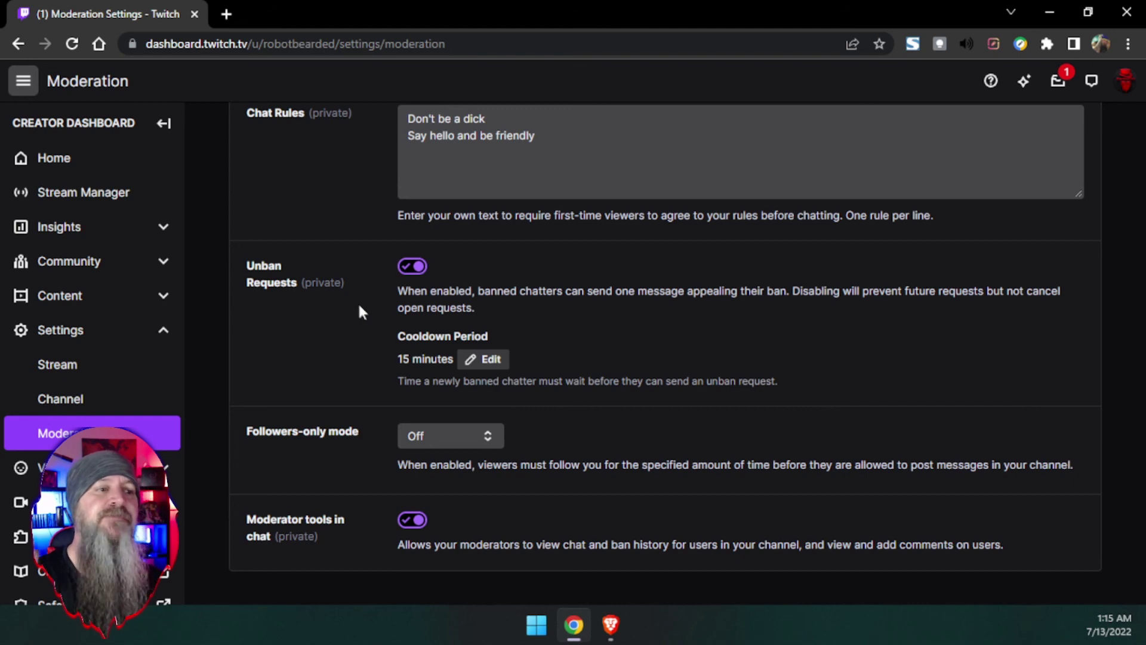
pyautogui.click(481, 358)
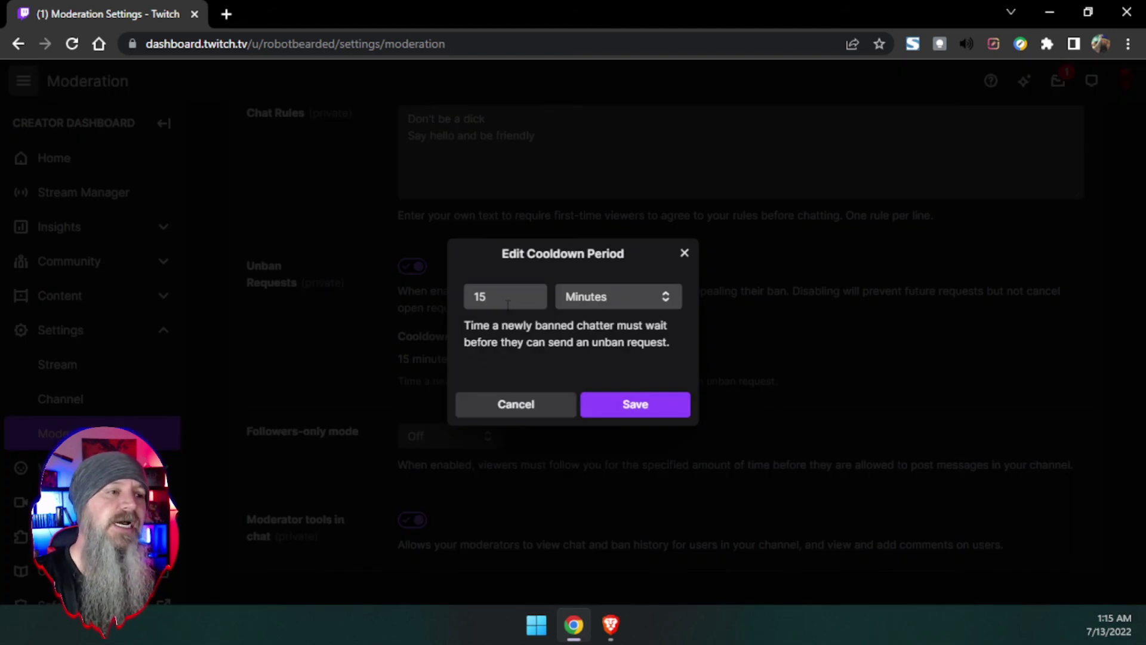
pyautogui.click(615, 302)
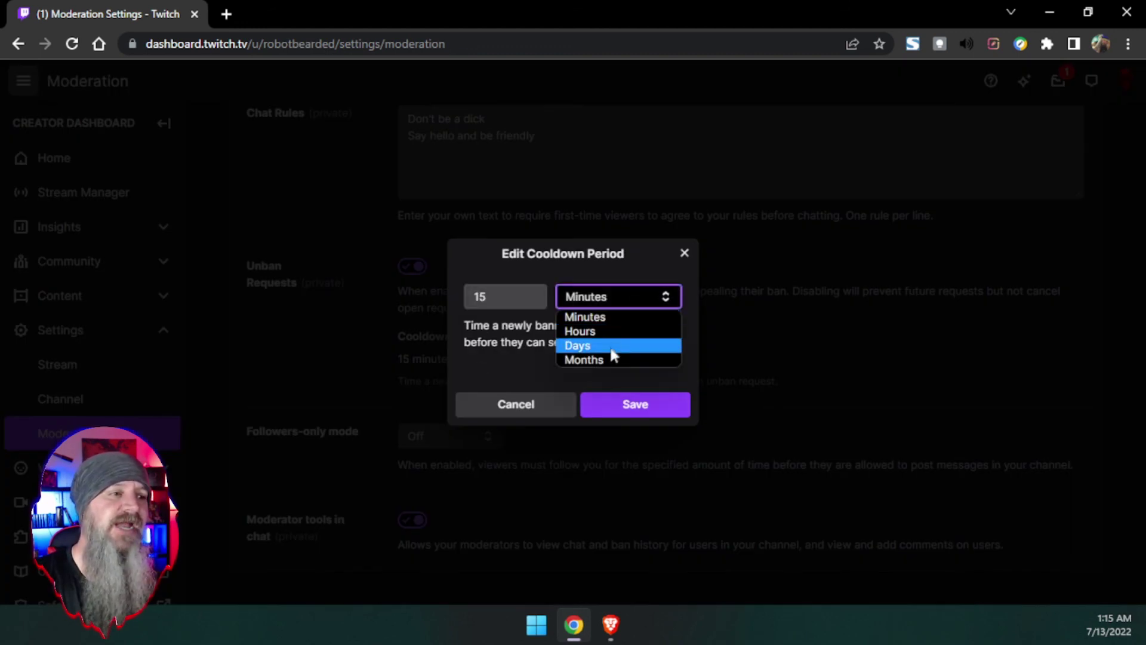
pyautogui.click(543, 351)
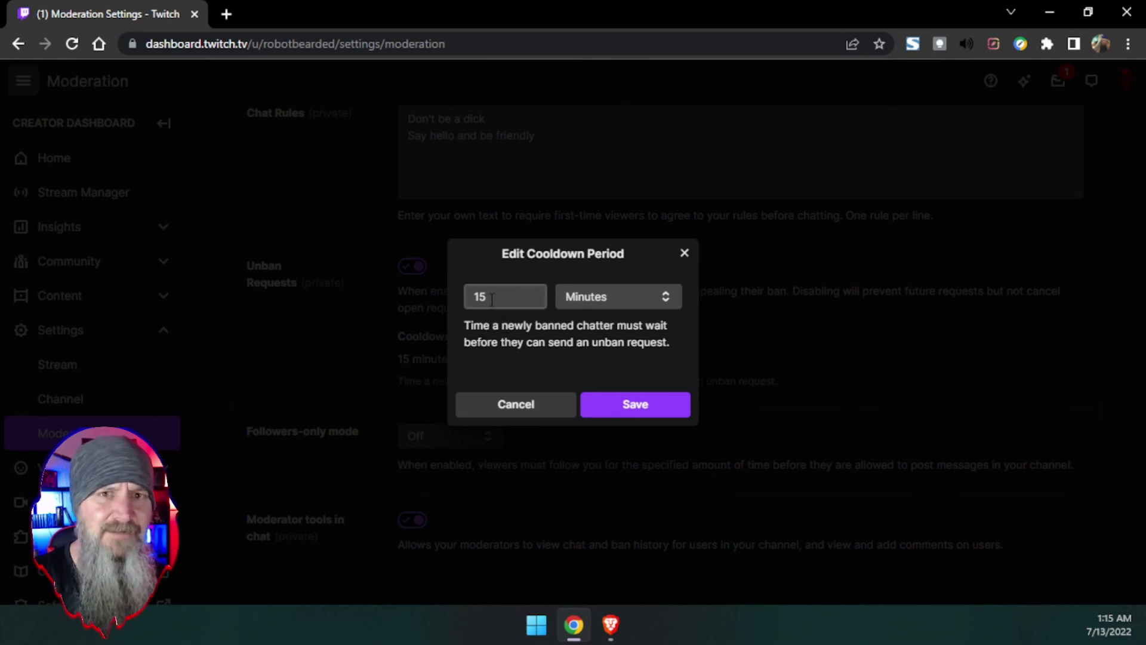
pyautogui.click(635, 404)
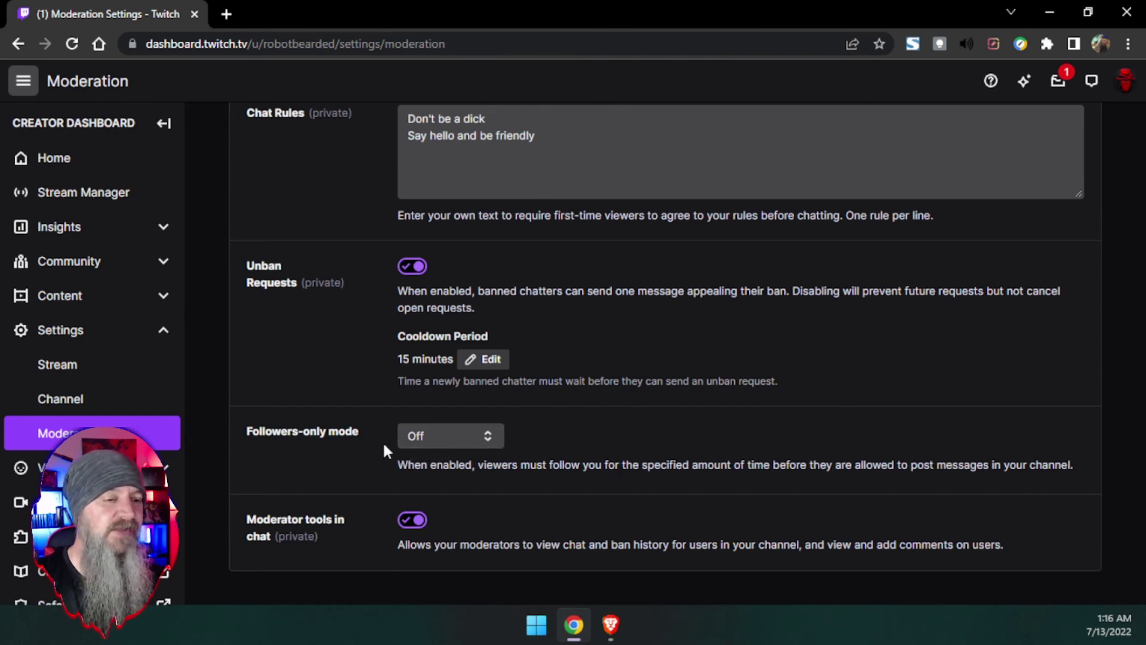
# View the Followers-only mode durations without changing the setting, and collapse the Settings section of the Creator Dashboard navigation
pyautogui.click(444, 438)
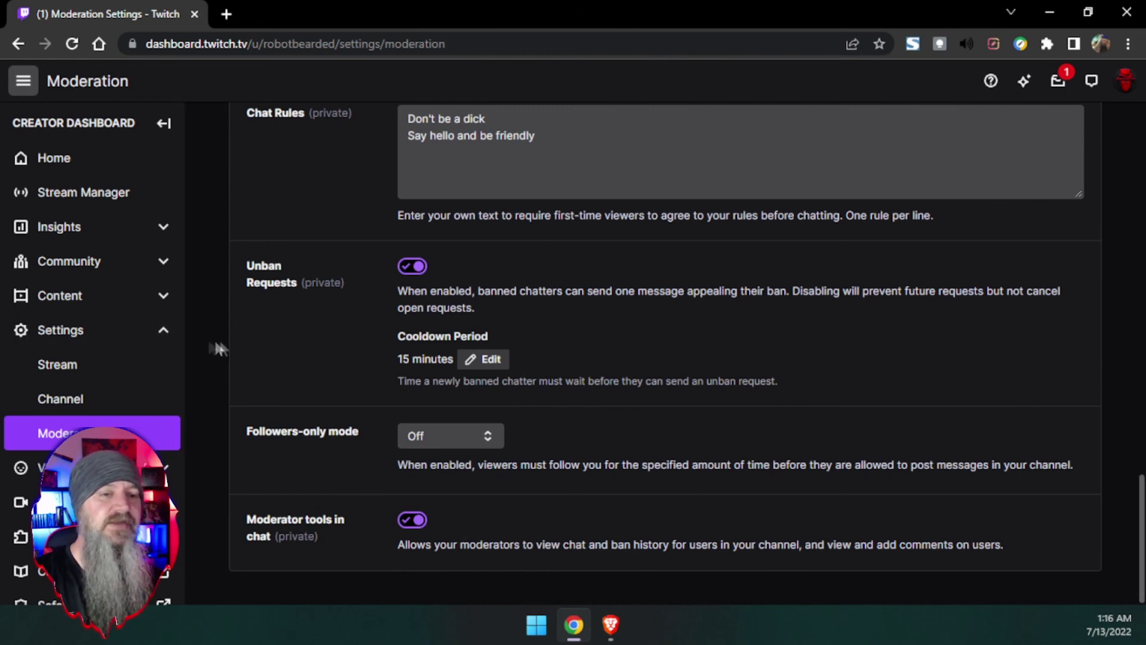
pyautogui.click(157, 334)
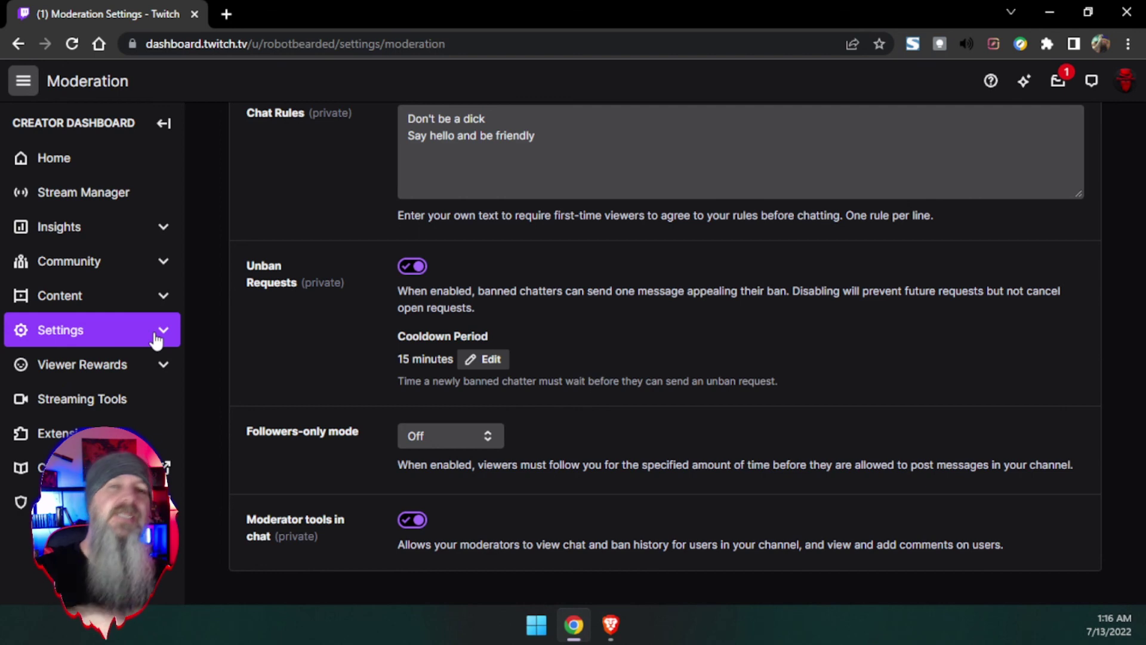